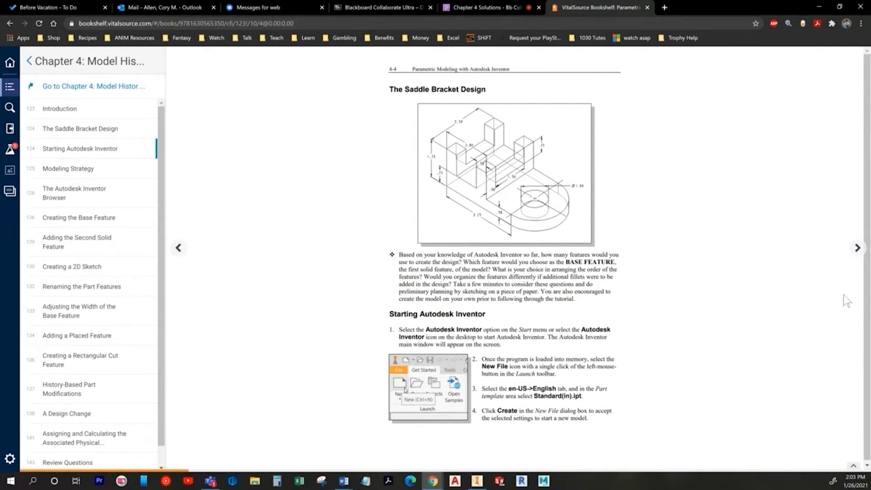
Step: Turn the textbook ahead two pages to page 4-6, then bring up the Inventor start screen
left_click(856, 248)
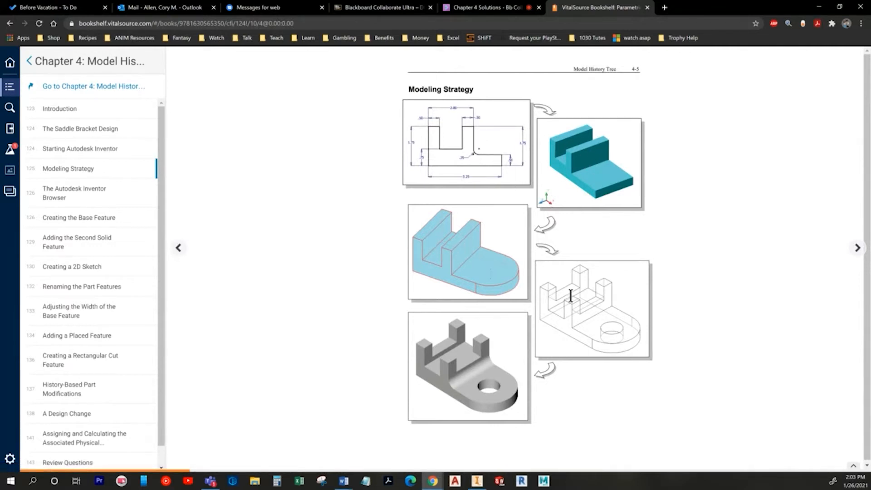
left_click(856, 249)
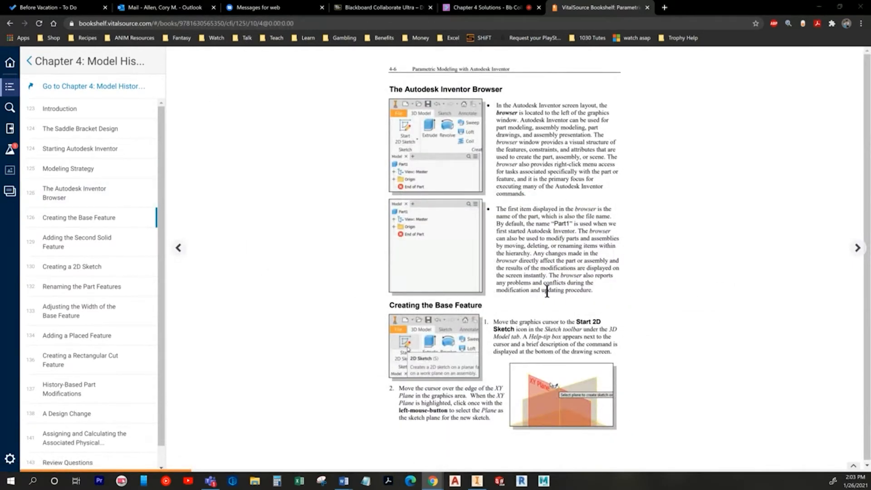
key("alt+Tab")
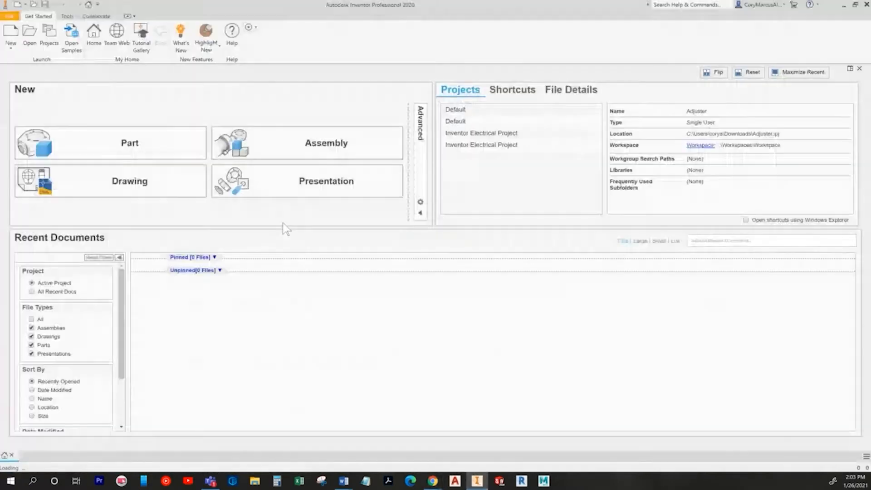
Step: Create a new Standard (in).ipt part and start Sketch1 on the vertical origin plane
key("alt+Tab")
key("alt+Tab")
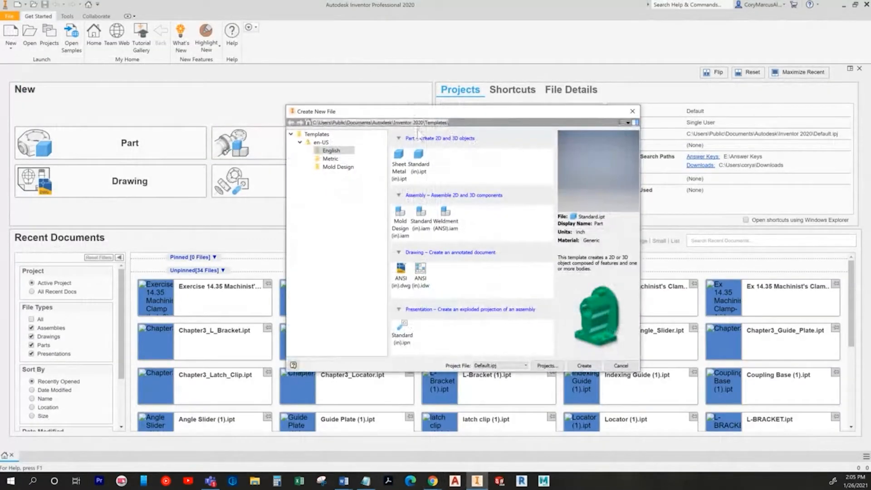
double_click(418, 156)
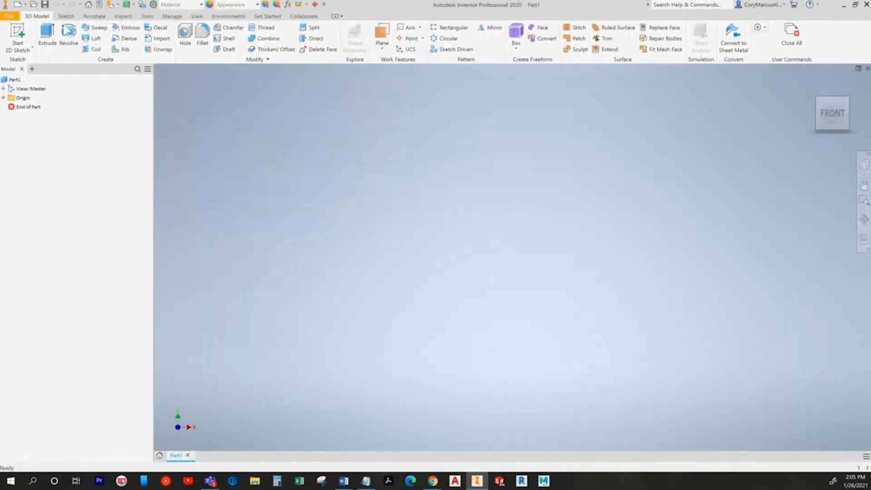
left_click(17, 34)
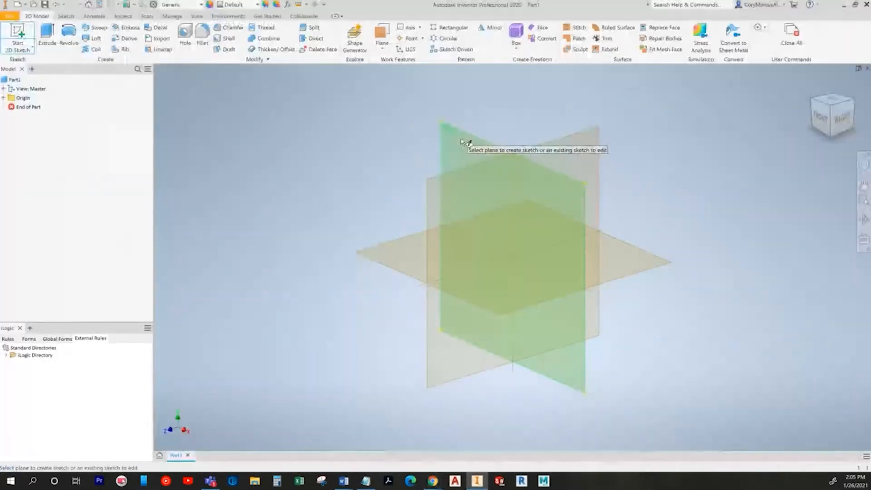
left_click(461, 140)
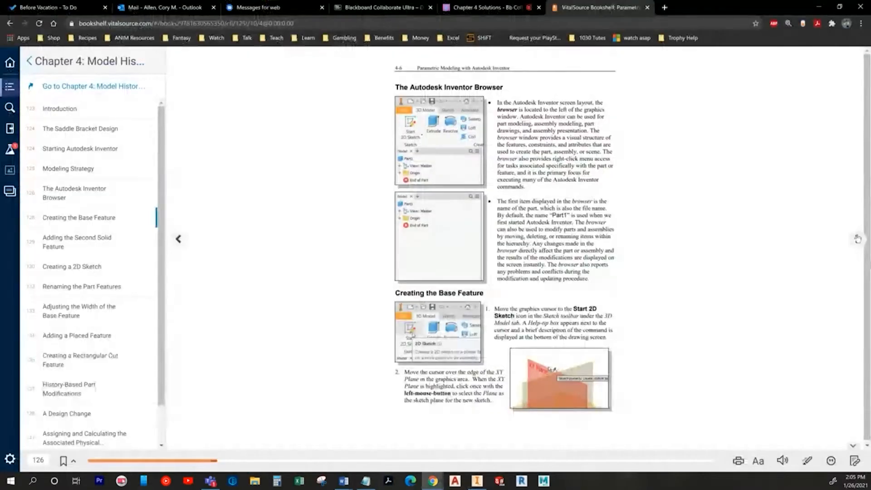
Step: Turn the textbook to page 4-7 and start the Line tool with the origin centred in view
left_click(857, 239)
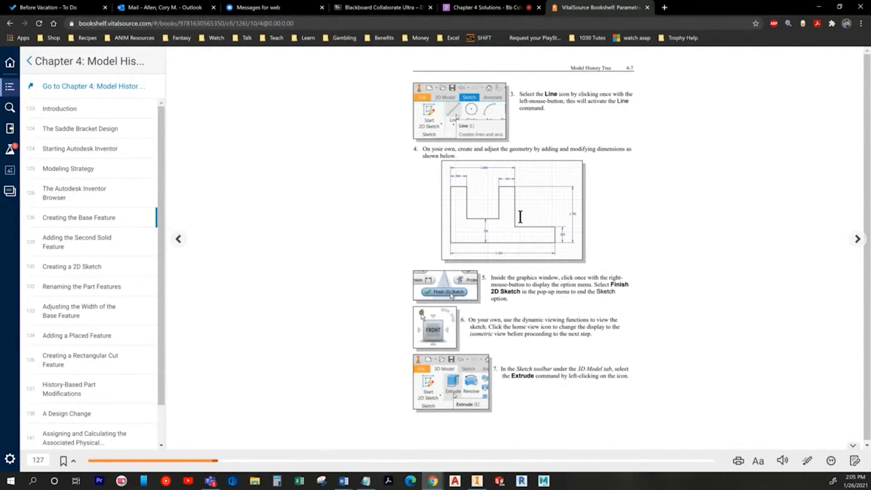
key("alt+Tab")
left_click(48, 39)
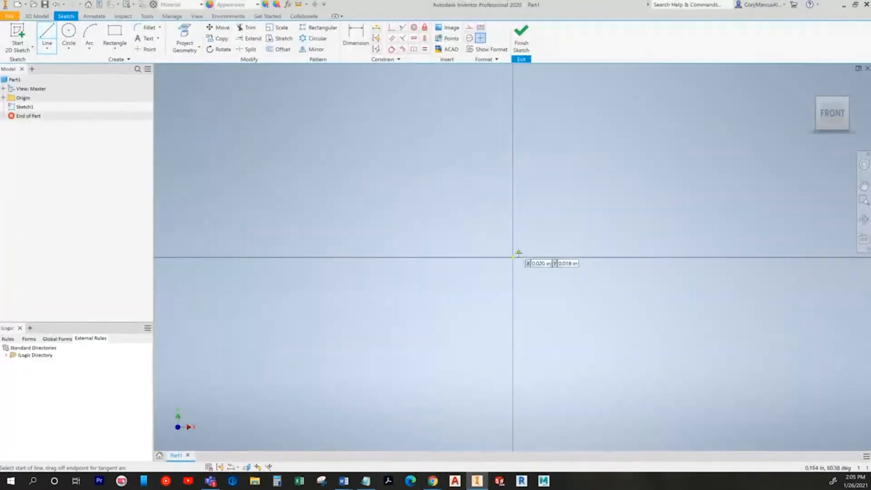
middle_click_drag(590, 234, 295, 295)
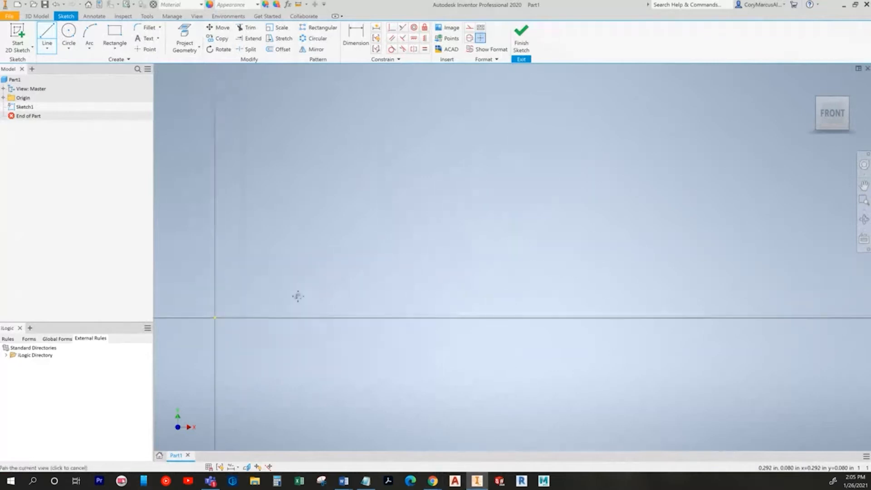
middle_click_drag(385, 319, 516, 290)
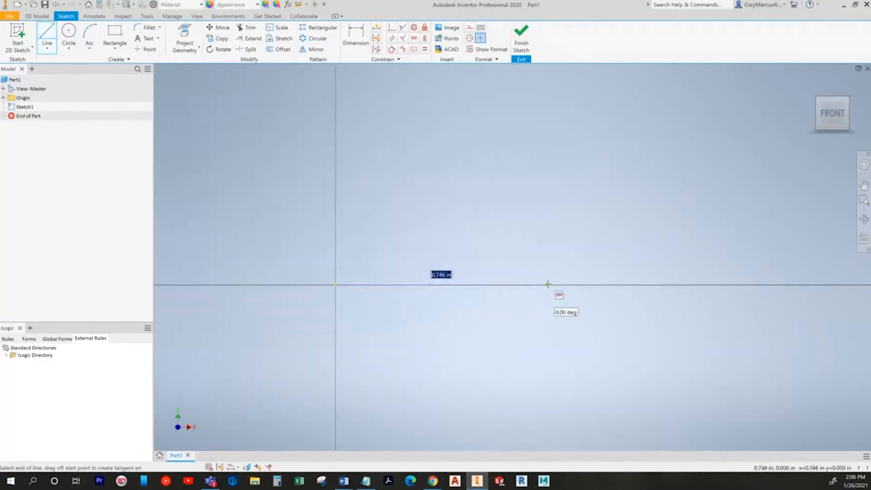
Step: Draw the closed outline with the low right step, narrow post and slot, ending at the origin
left_click(548, 284)
key("alt+Tab")
key("alt+Tab")
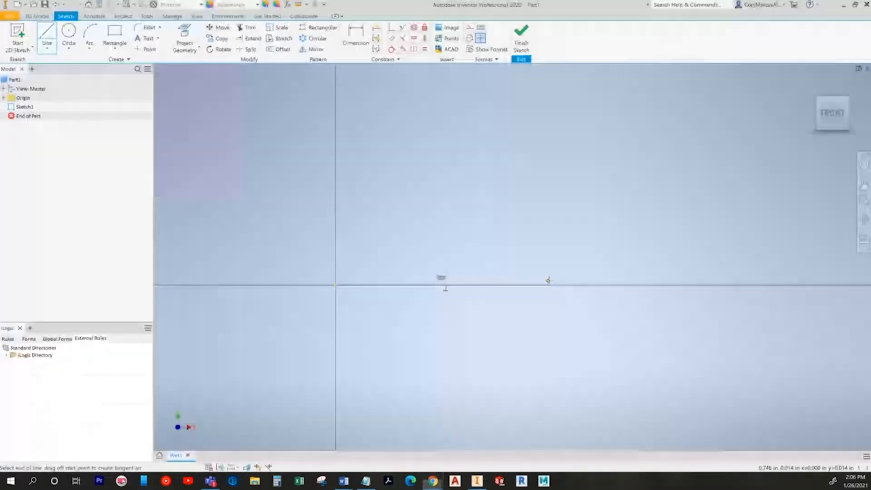
left_click(547, 262)
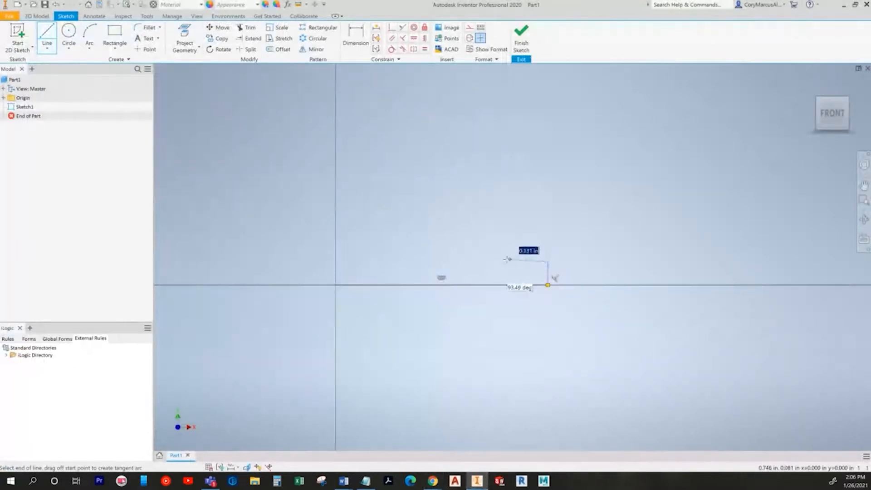
left_click(470, 262)
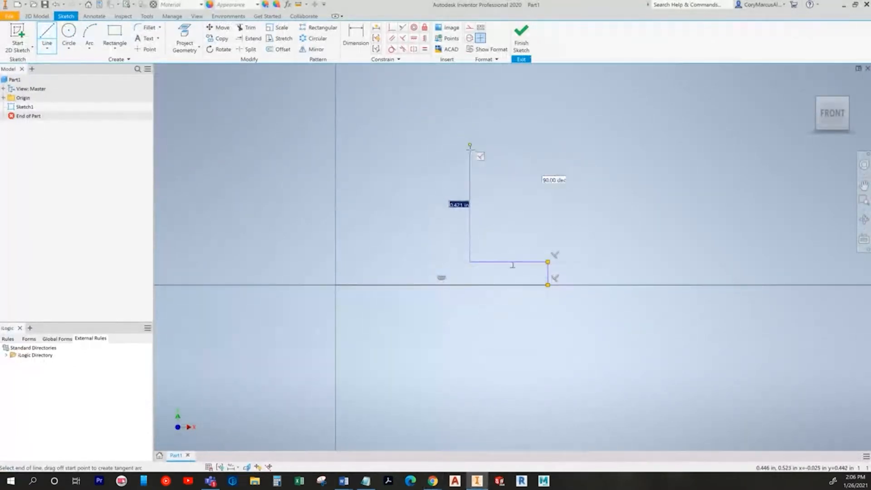
left_click(470, 164)
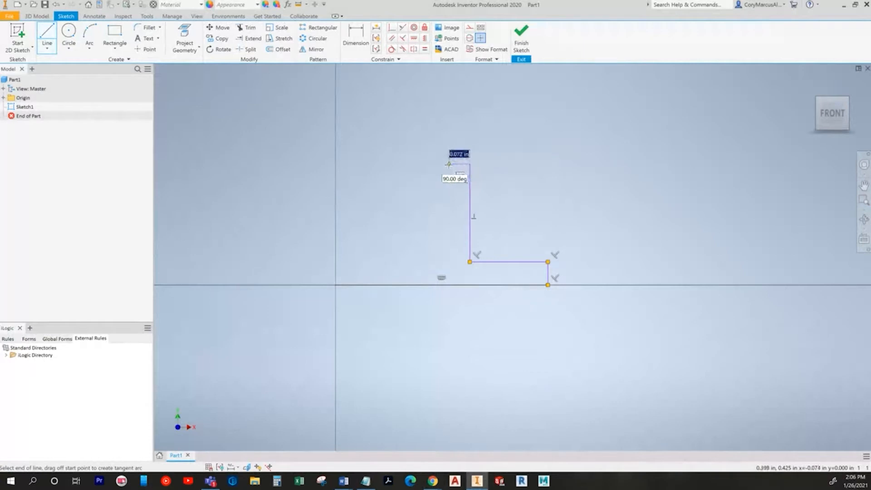
left_click(448, 247)
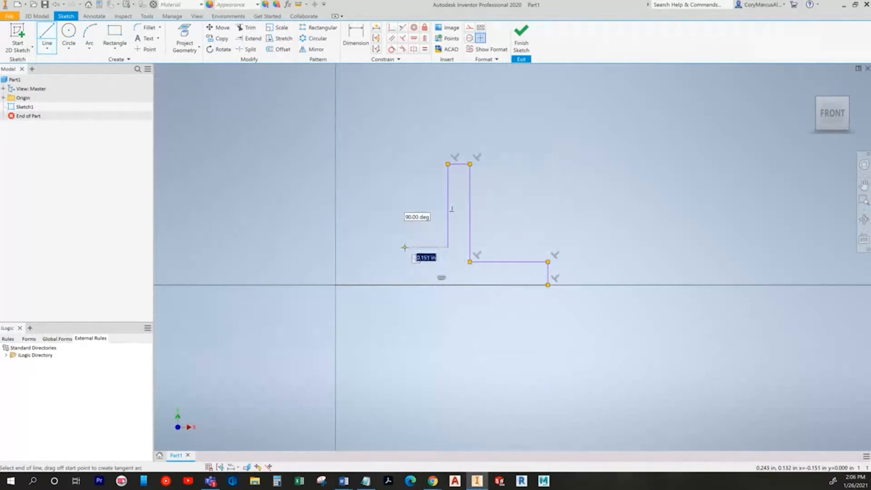
left_click(405, 161)
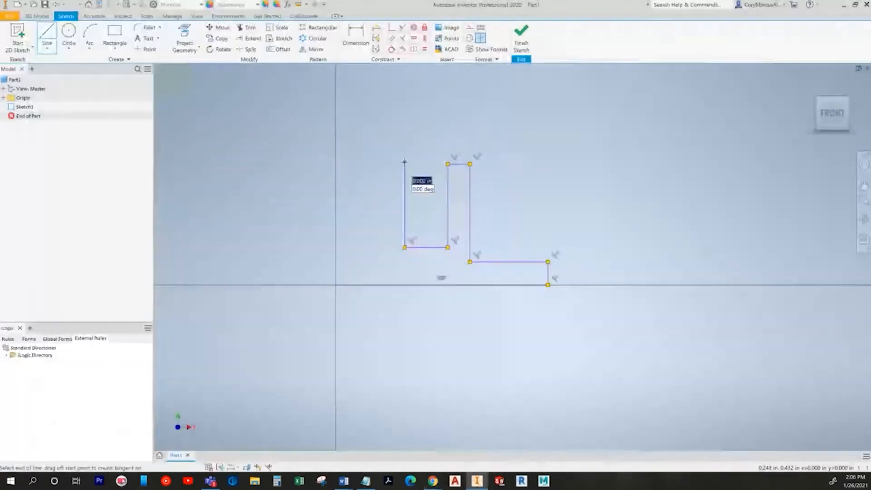
left_click(336, 161)
left_click(336, 285)
key("d")
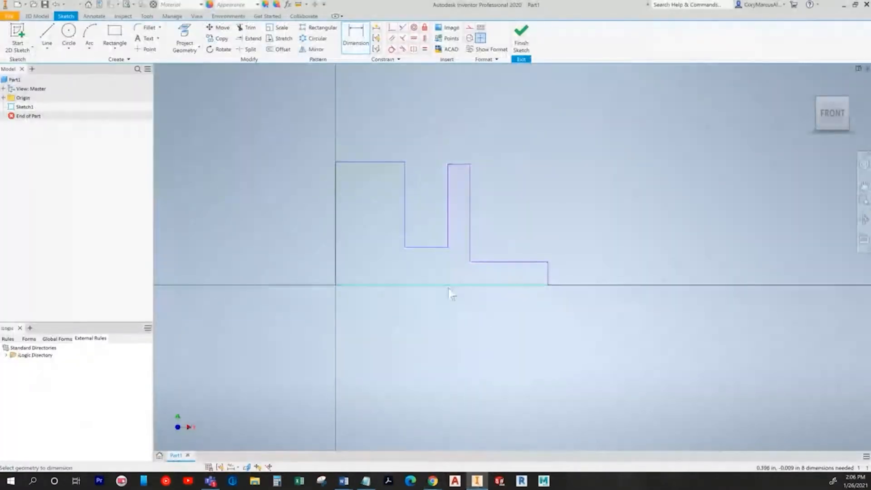
Step: Try a 3.5 overall width dimension on the bottom edge, then undo it
left_click(450, 286)
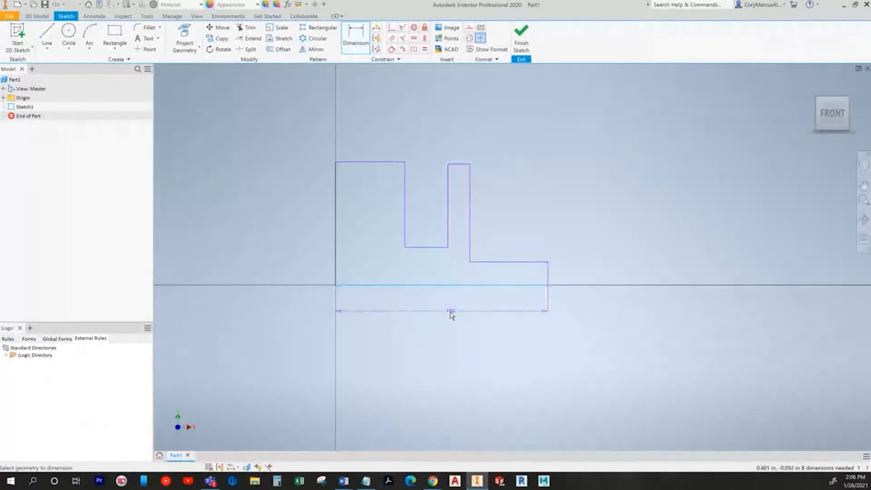
left_click(450, 329)
type("3.5")
key("Return")
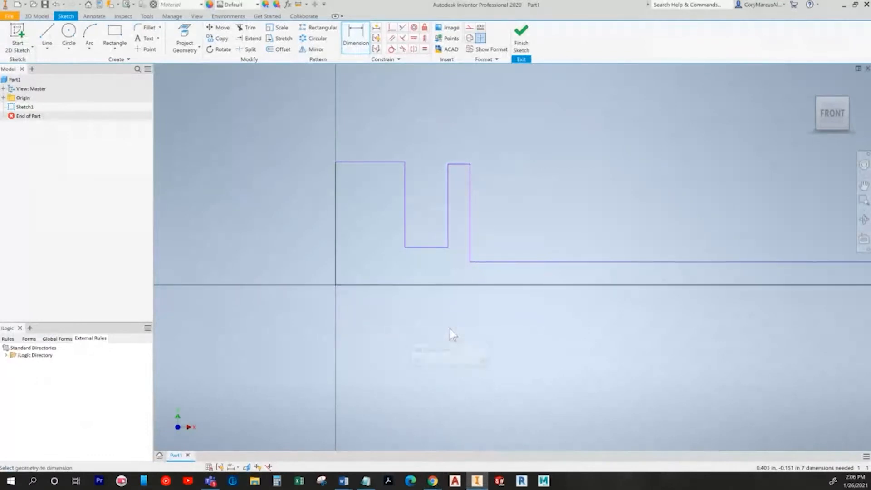
key("ctrl+z")
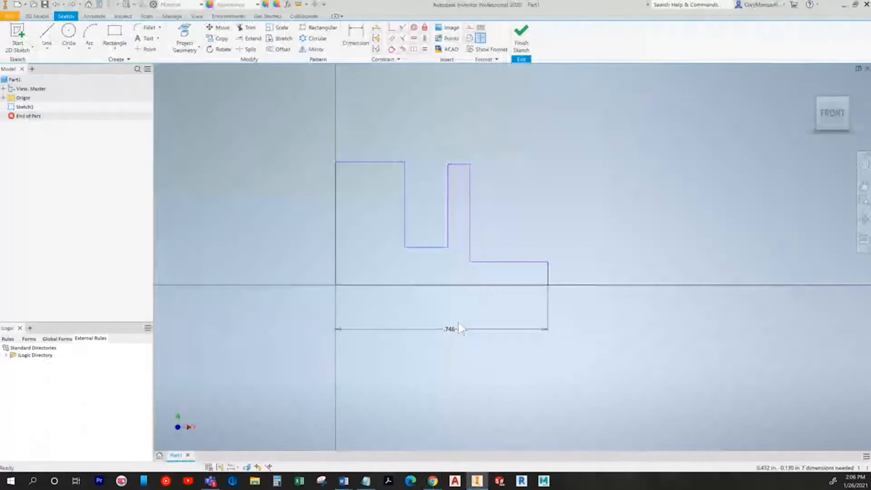
key("ctrl+z")
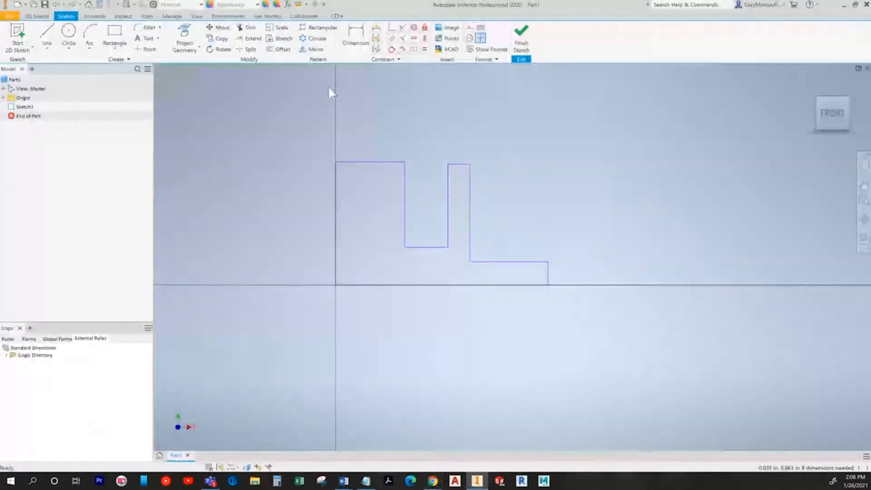
Step: Dimension the profile's overall height as 1.75 and reframe the sketch in view
left_click(356, 36)
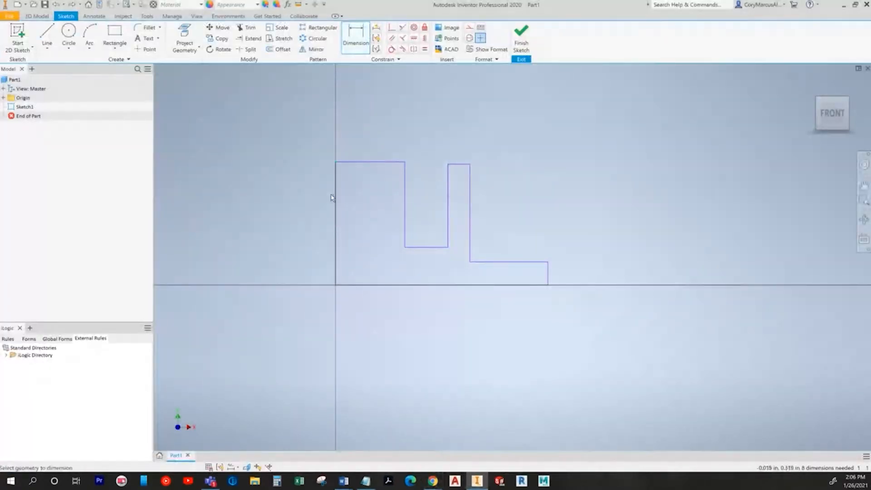
left_click(356, 162)
left_click(345, 285)
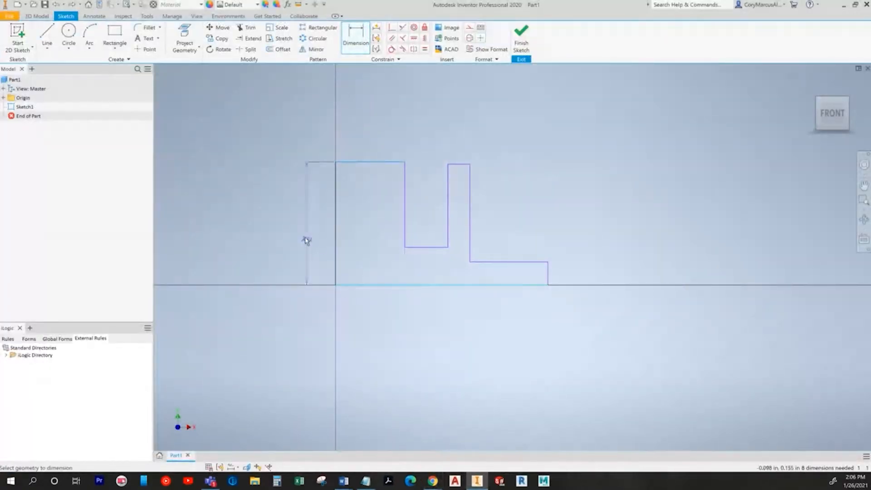
left_click(289, 218)
type("1.75")
key("Return")
scroll(388, 211, "down", 5)
mouse_move(387, 211)
middle_mouse_down()
mouse_move(181, 323)
mouse_move(295, 307)
middle_mouse_up()
mouse_move(414, 139)
middle_mouse_down()
mouse_move(475, 135)
mouse_move(501, 119)
middle_mouse_up()
Step: Add the 3.25 overall width and .500 widths for the top-left edge and the narrow post
left_click(358, 40)
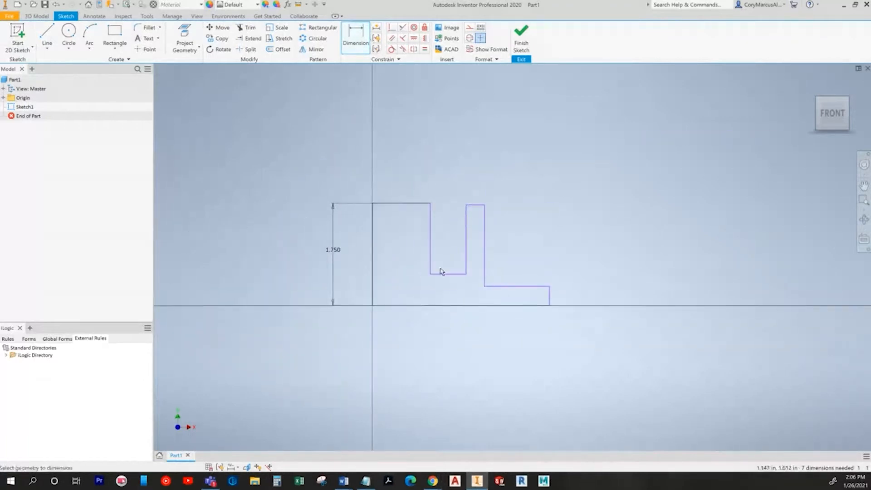
left_click(433, 305)
left_click(455, 339)
type("3.25")
key("Return")
key("alt+Tab")
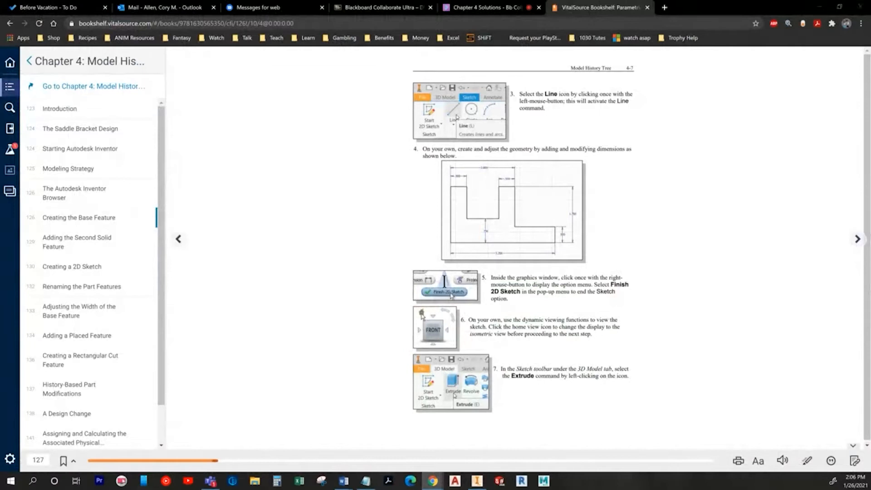
key("alt+Tab")
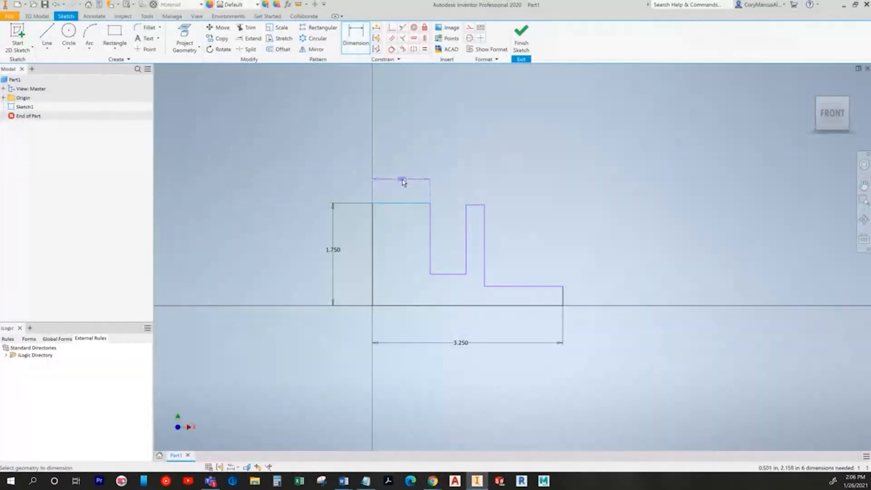
left_click(402, 180)
key("Return")
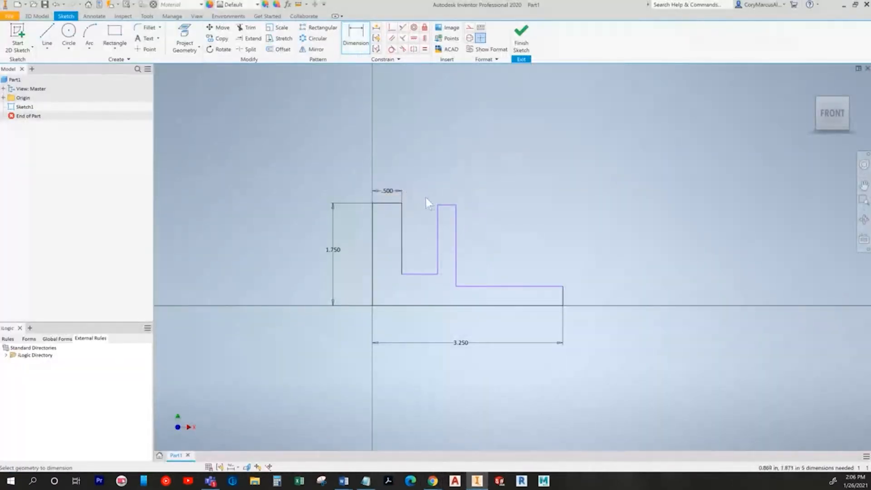
left_click(445, 190)
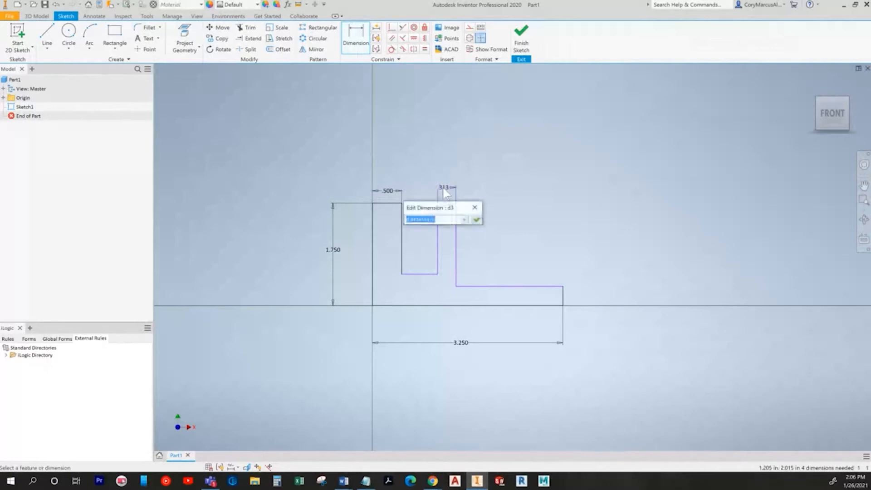
type(".5")
key("Return")
Step: Dimension the 2.000 span from the left edge to the post and the .500 right step height
left_click(468, 240)
left_click(373, 230)
left_click(415, 154)
type("2")
key("Return")
key("alt+Tab")
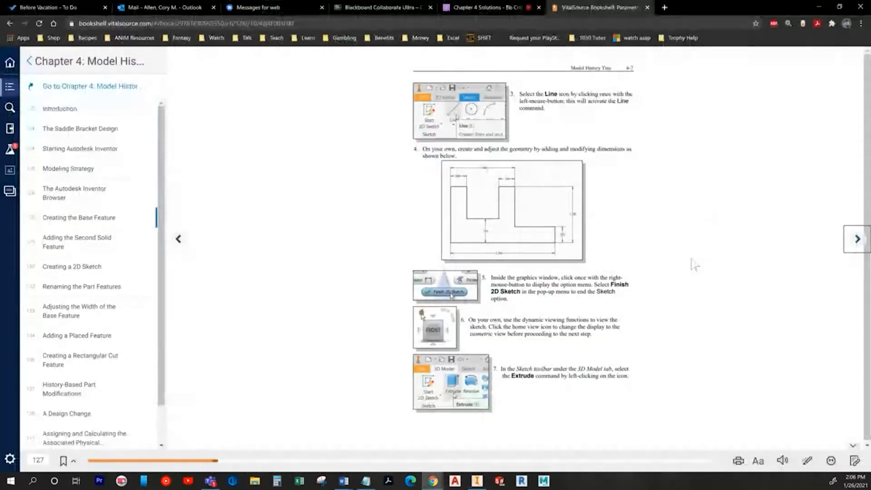
key("alt+Tab")
left_click(567, 301)
left_click(579, 293)
type(".5")
key("Return")
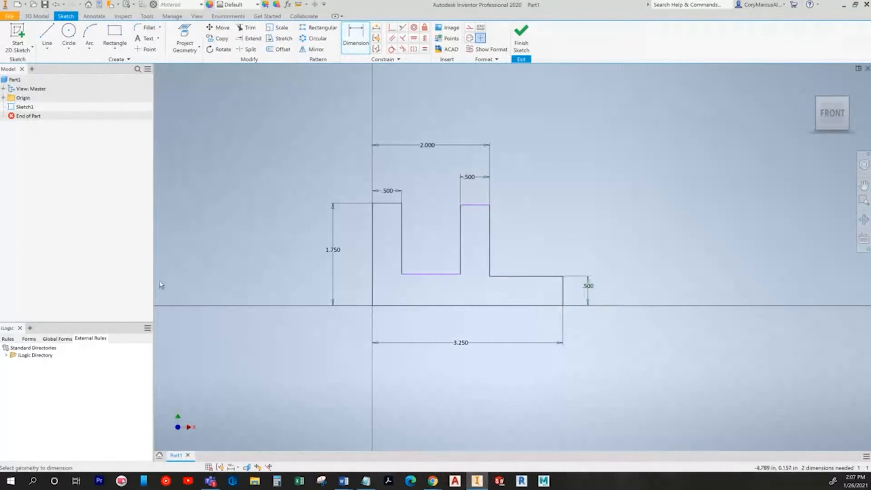
Step: Dimension the slot floor 0.75 above the baseline
left_click(433, 273)
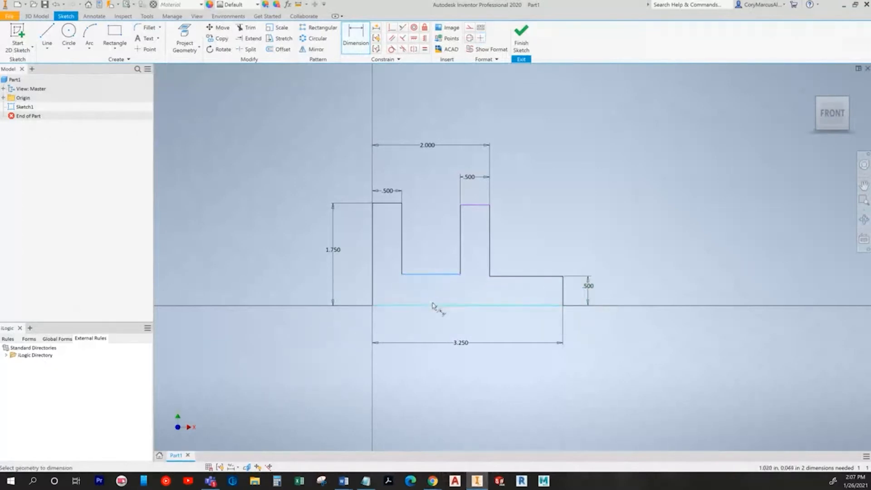
left_click(433, 296)
left_click(434, 295)
type(".75")
key("Return")
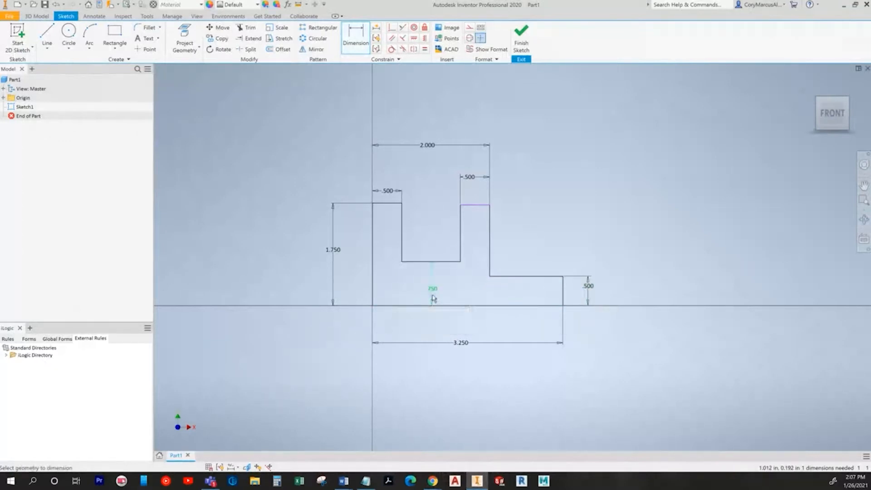
key("alt+Tab")
key("alt+Tab")
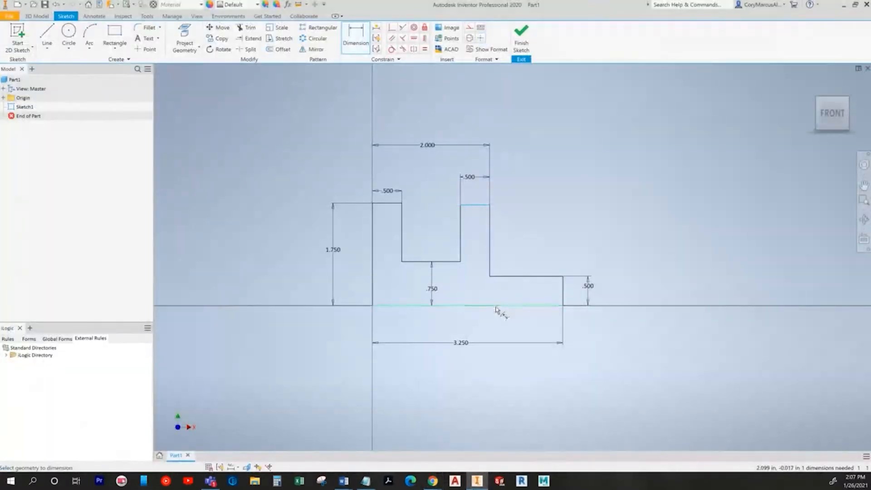
key("alt+Tab")
key("alt+Tab")
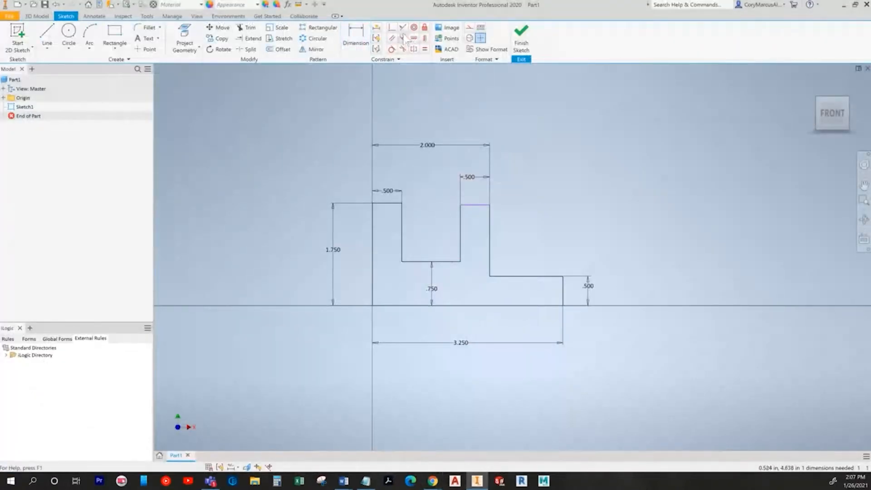
Step: Make the two step top lines collinear so the sketch is fully constrained
left_click(481, 205)
left_click(394, 203)
key("Escape")
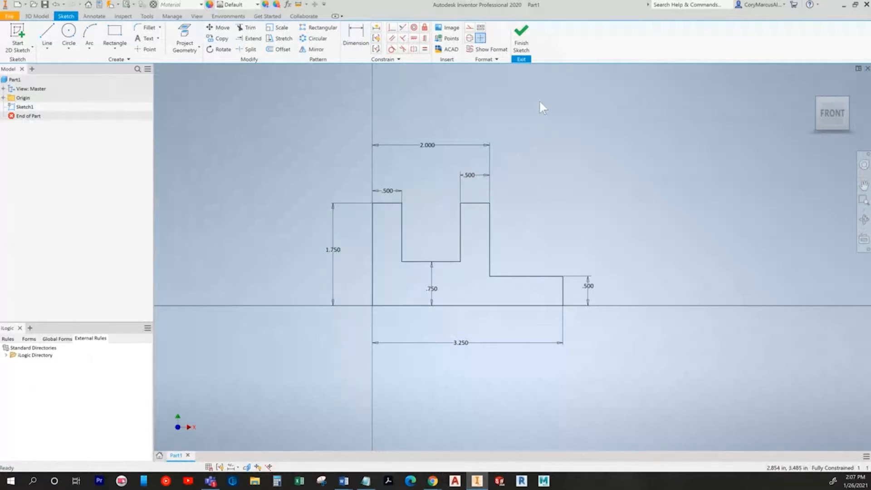
key("alt+Tab")
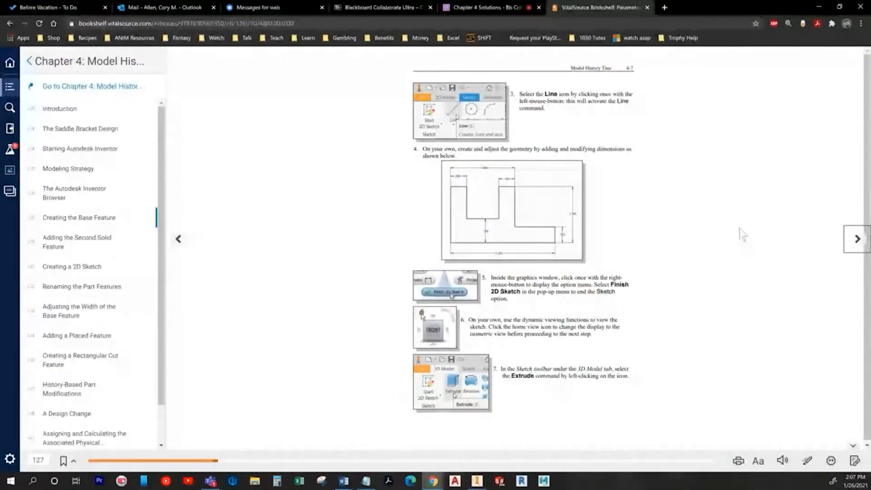
Step: Turn to page 4-8 and extrude the sketch 2.5 symmetrically as the base feature
left_click(856, 247)
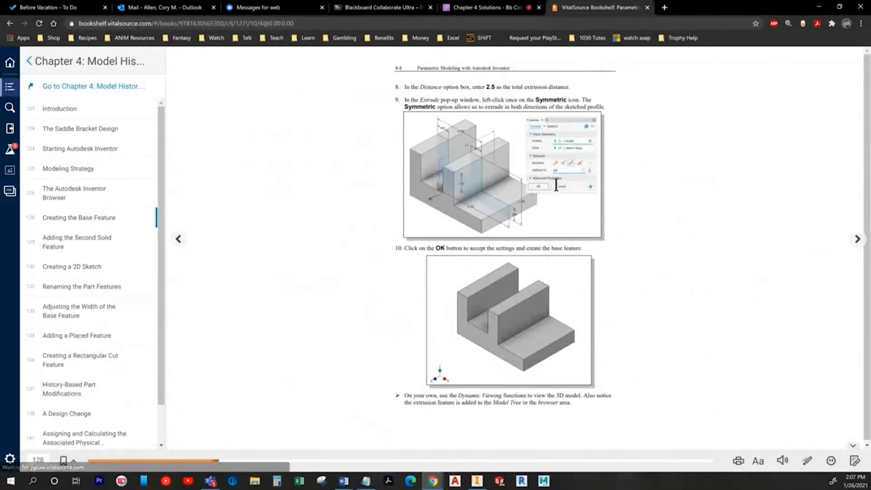
left_click(819, 6)
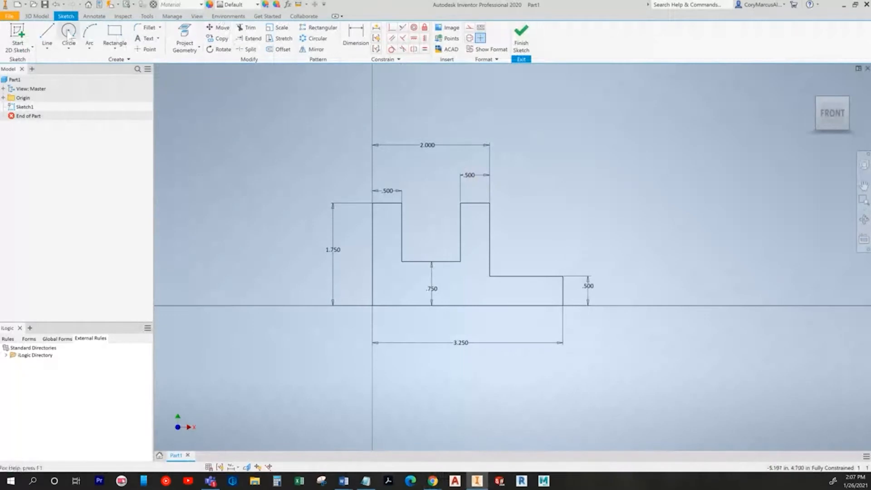
left_click(37, 17)
left_click(48, 32)
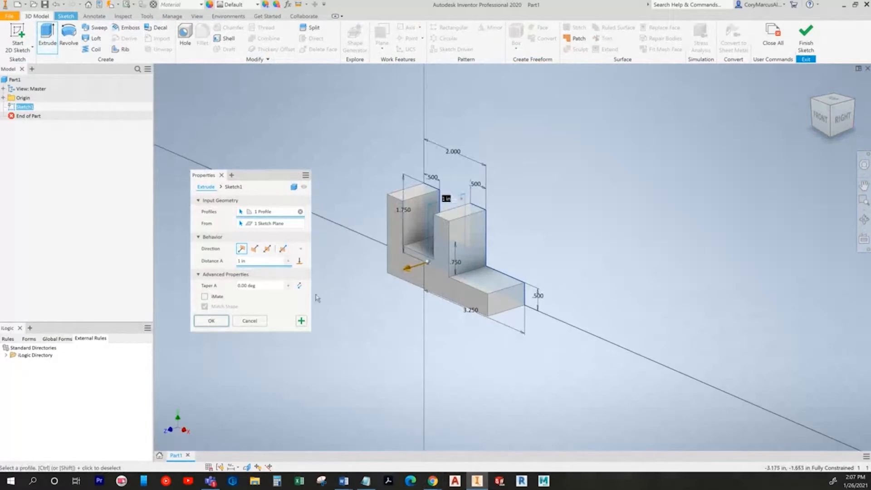
left_click(267, 249)
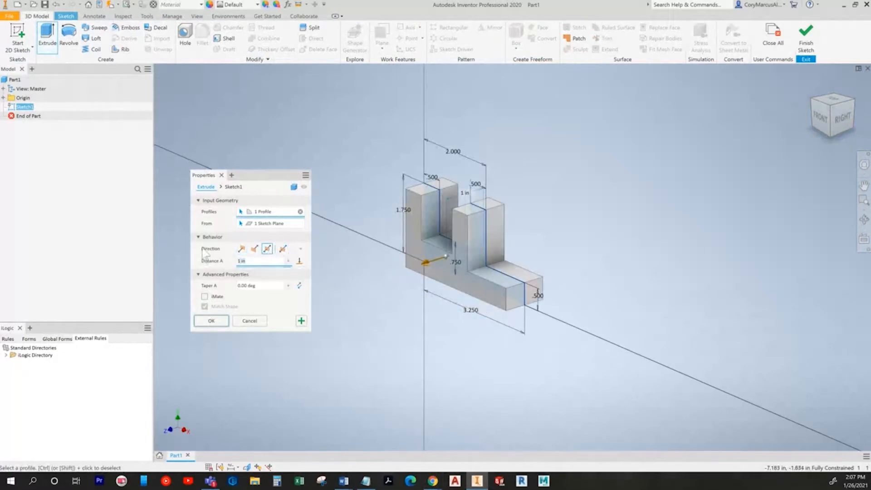
left_click(221, 323)
key("alt+Tab")
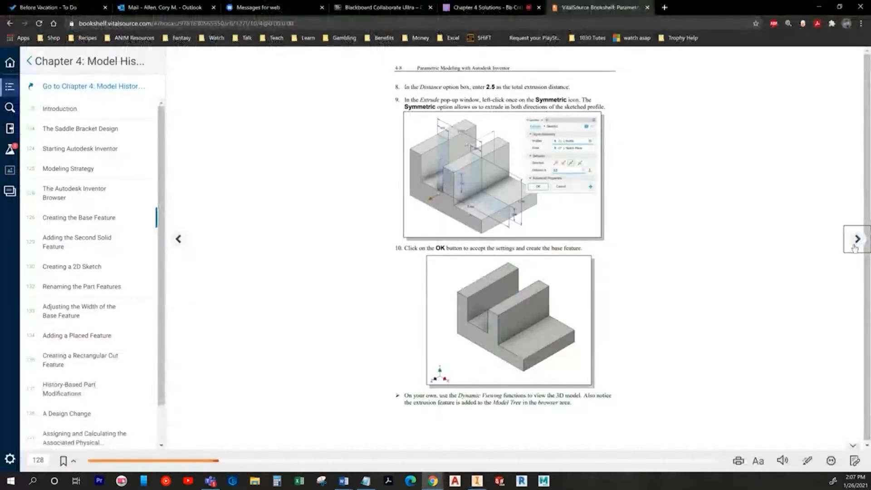
Step: Turn the textbook two pages ahead and start a new sketch on the base's underside
left_click(854, 247)
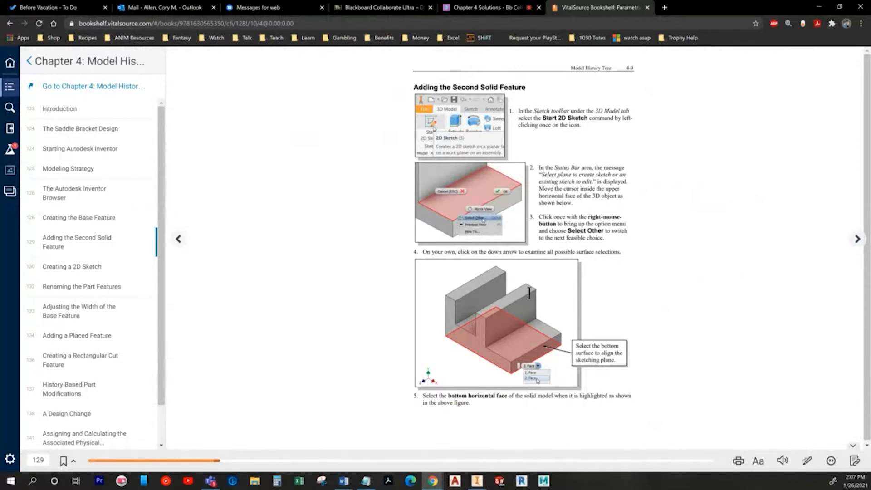
left_click(857, 240)
key("alt+Tab")
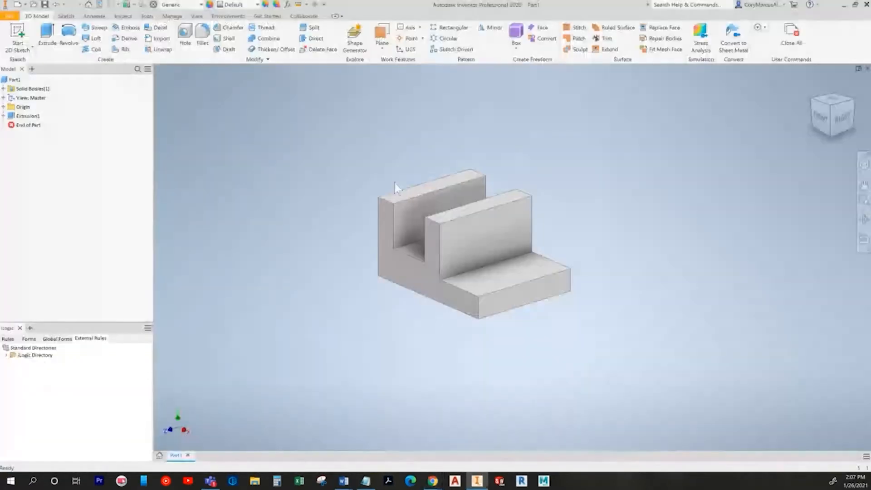
left_click(17, 34)
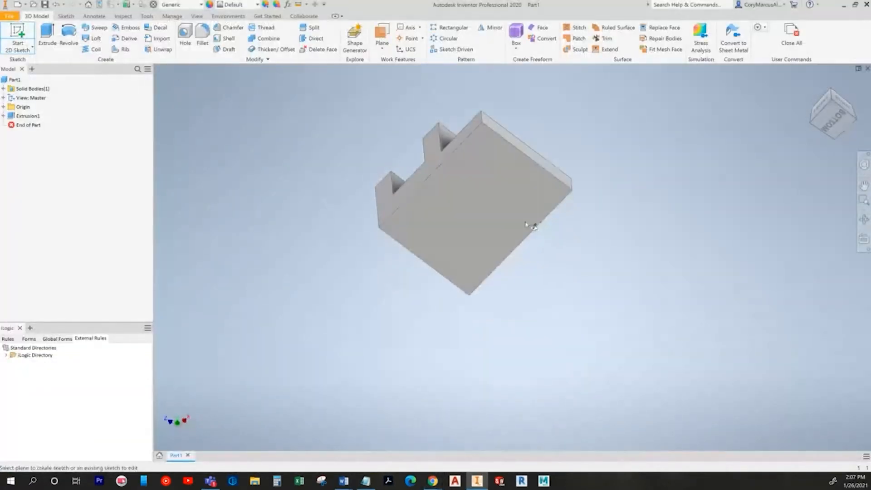
left_click(480, 182)
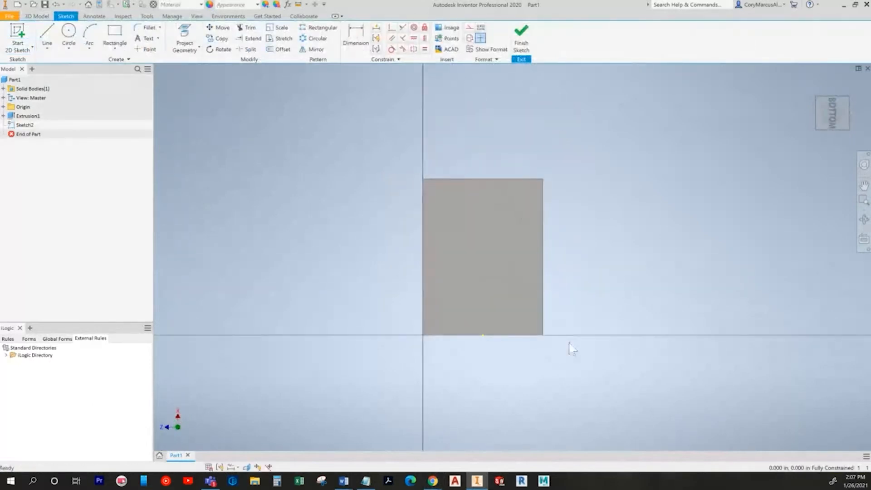
key("alt+Tab")
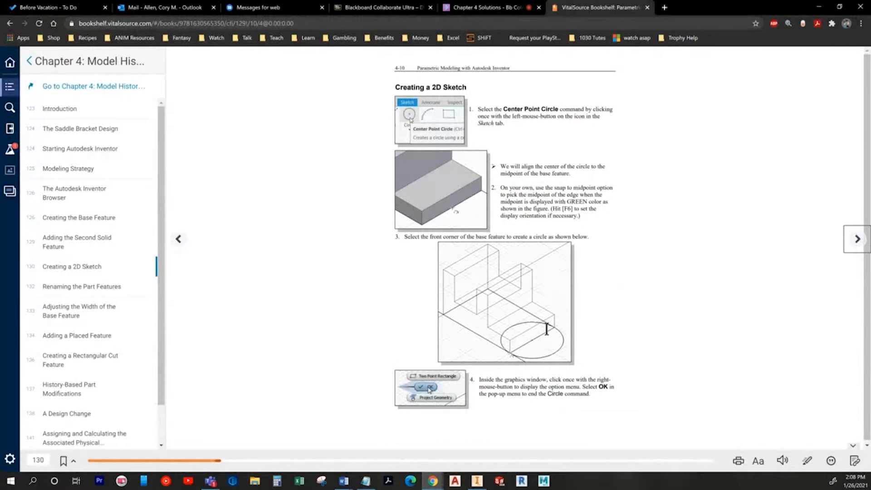
key("alt+Tab")
Step: Project the base's front edge into the sketch and view it face-on
left_click(185, 38)
middle_click_drag(502, 319, 563, 240, "shift")
left_click(551, 230)
right_click(698, 176)
left_click(670, 176)
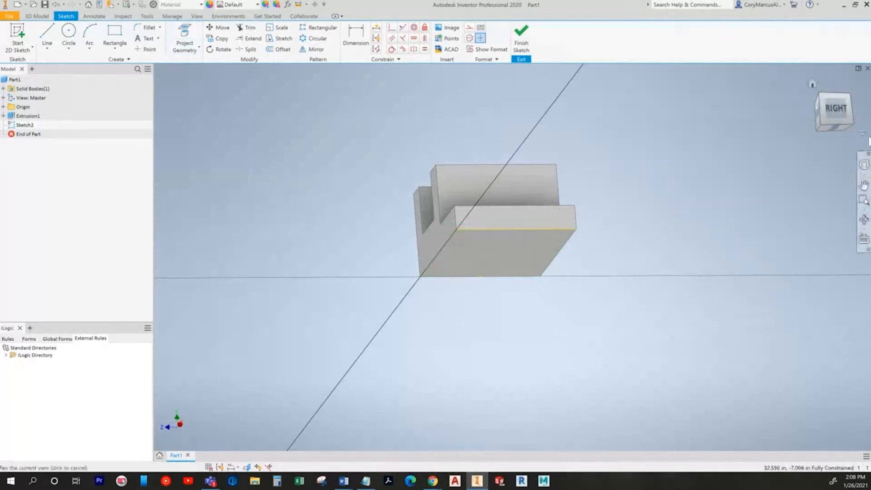
left_click(841, 128)
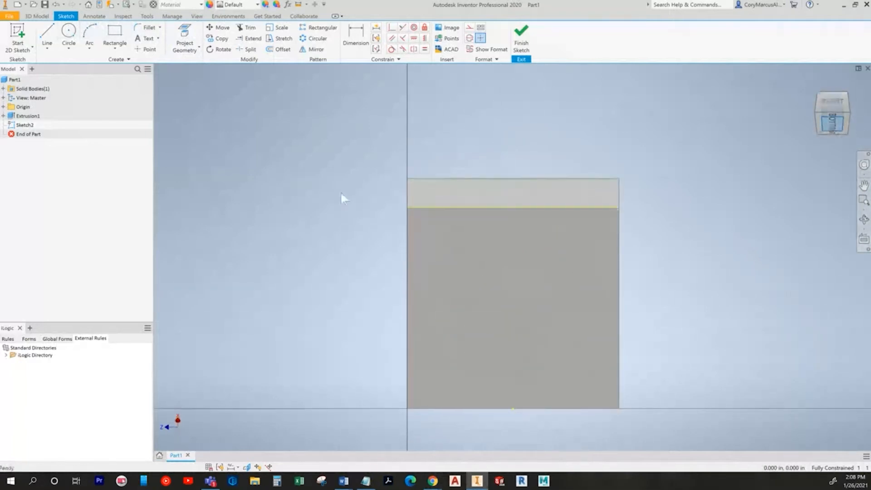
Step: Draw a 2.5 in diameter circle centred on the projected edge's midpoint
left_click(68, 36)
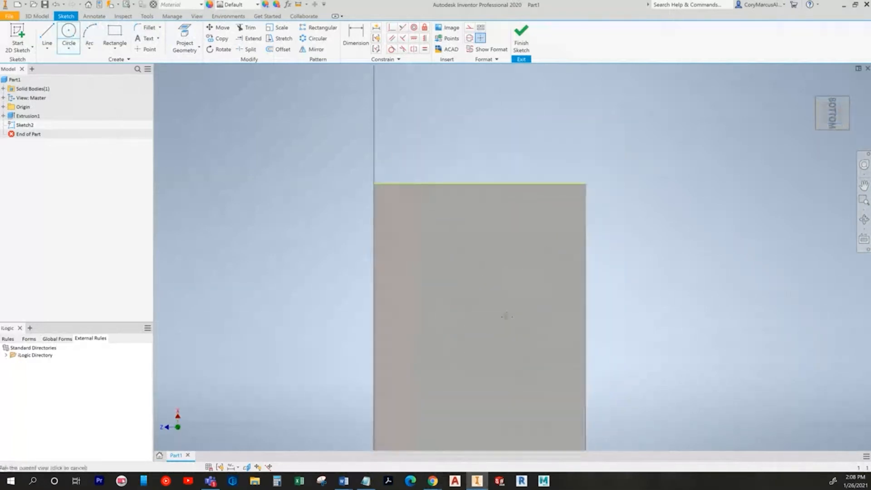
left_click(479, 183)
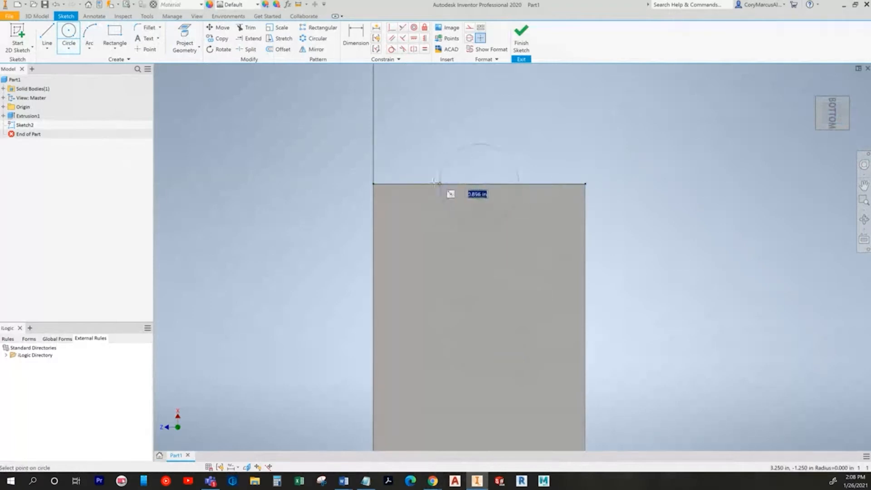
left_click(372, 183)
key("Escape")
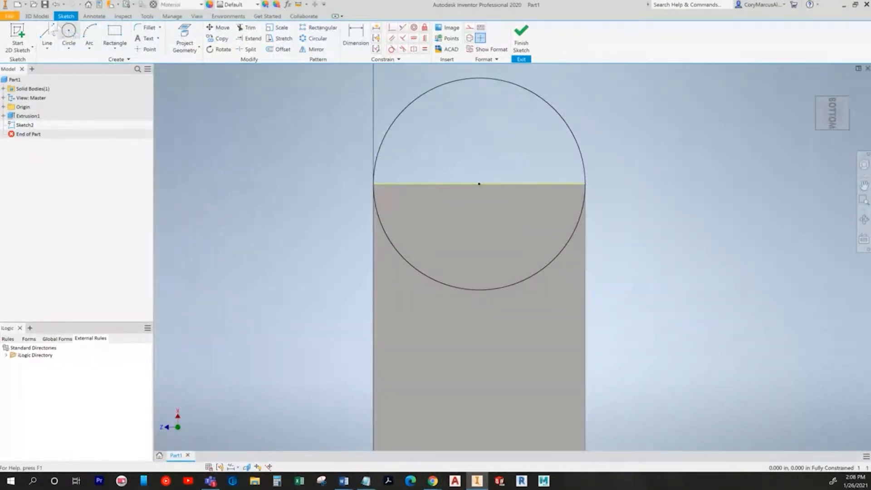
left_click(37, 15)
scroll(511, 357, "down", 4)
key("F5")
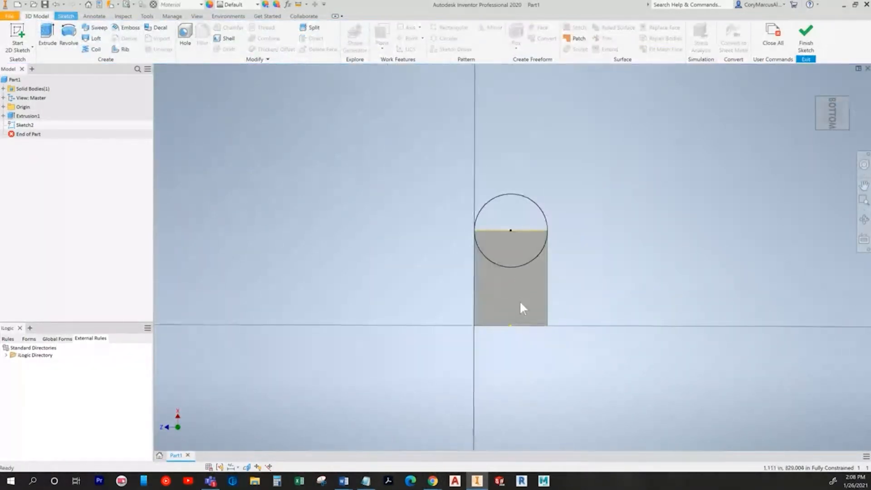
Step: Extrude the outer semicircle up to the step's top face, joining it as a half-round tab
left_click(47, 38)
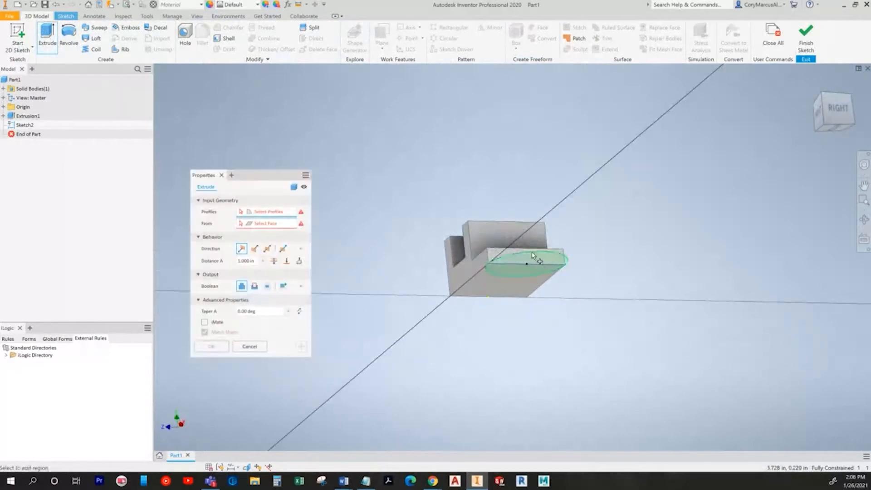
key("alt+Tab")
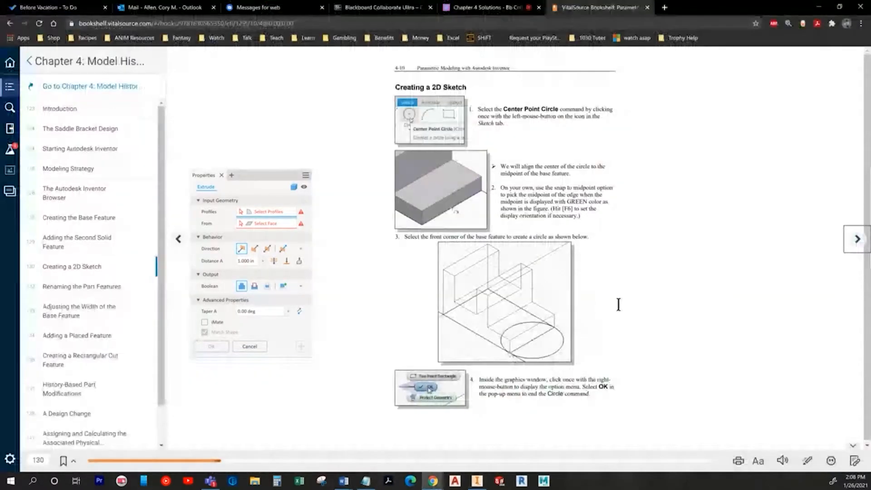
left_click(853, 241)
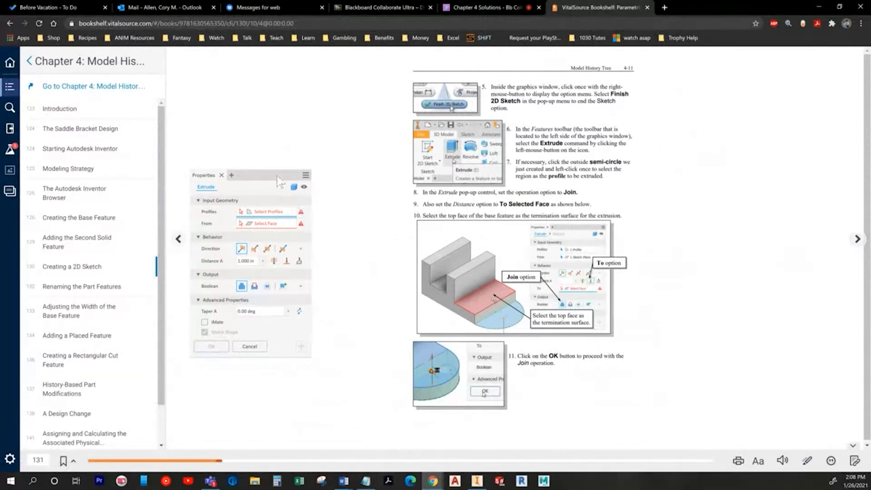
key("alt+Tab")
scroll(433, 266, "down", 5)
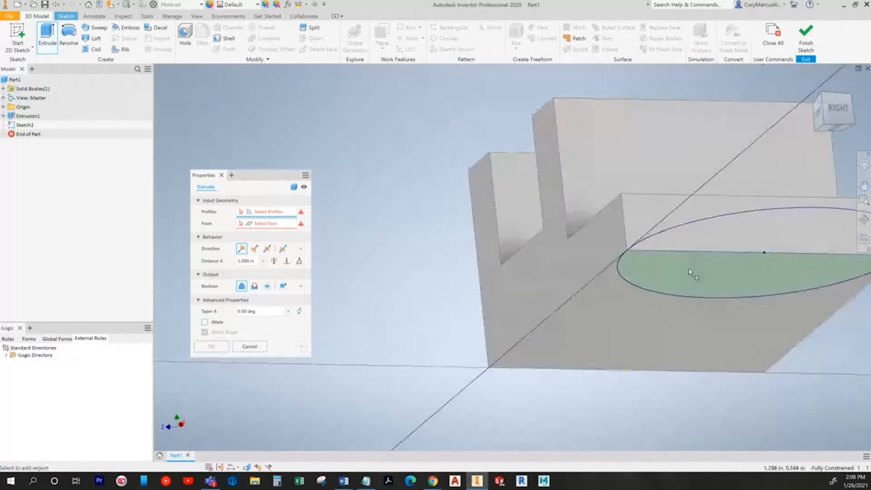
left_click(727, 234)
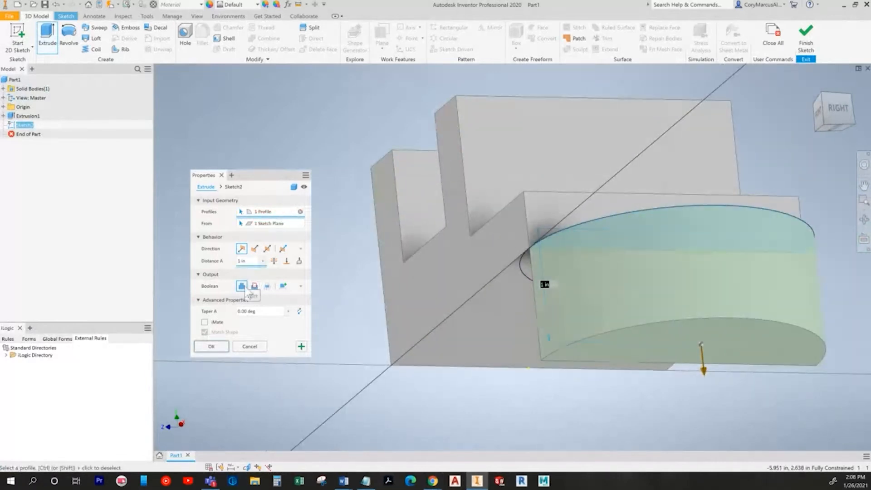
left_click(287, 261)
middle_click_drag(646, 292, 652, 276, "shift")
left_click(600, 206)
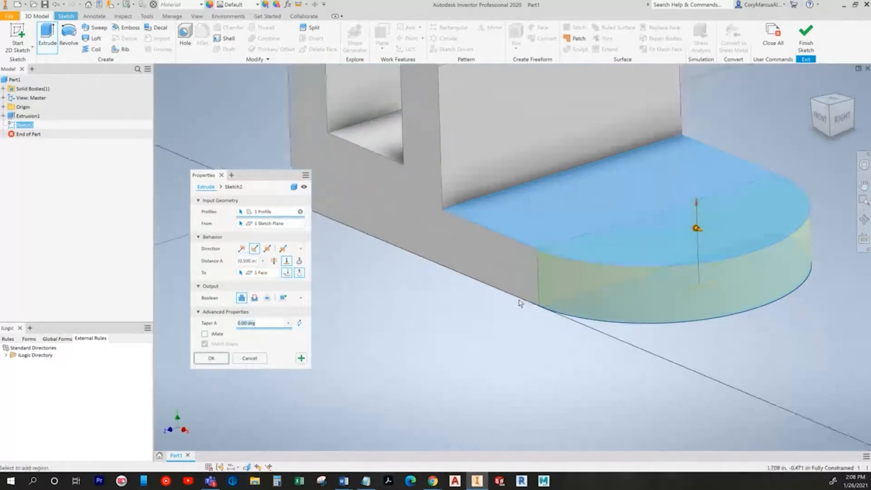
left_click(211, 358)
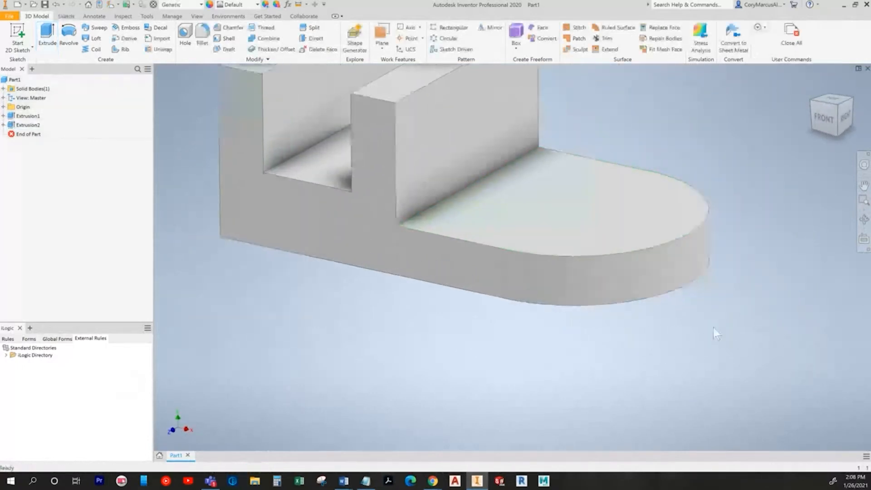
scroll(713, 331, "down", 3)
key("alt+Tab")
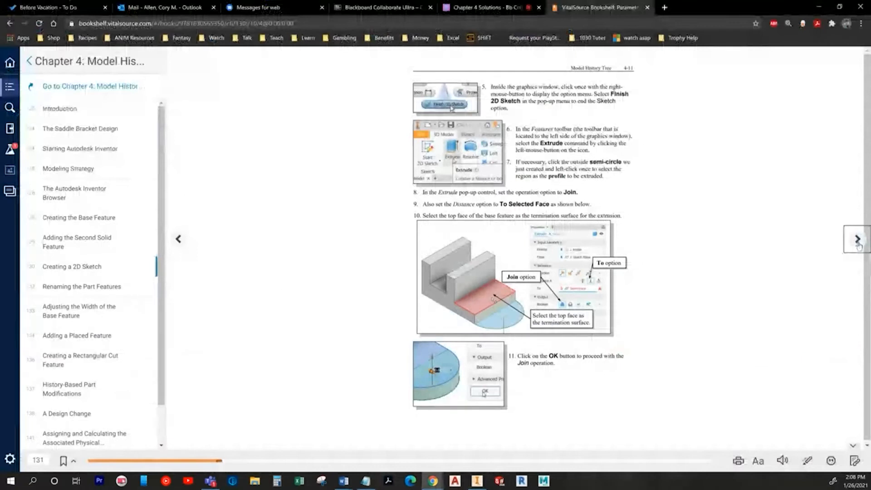
Step: Turn the textbook page and rename the first extrusion to 'Base'
left_click(857, 240)
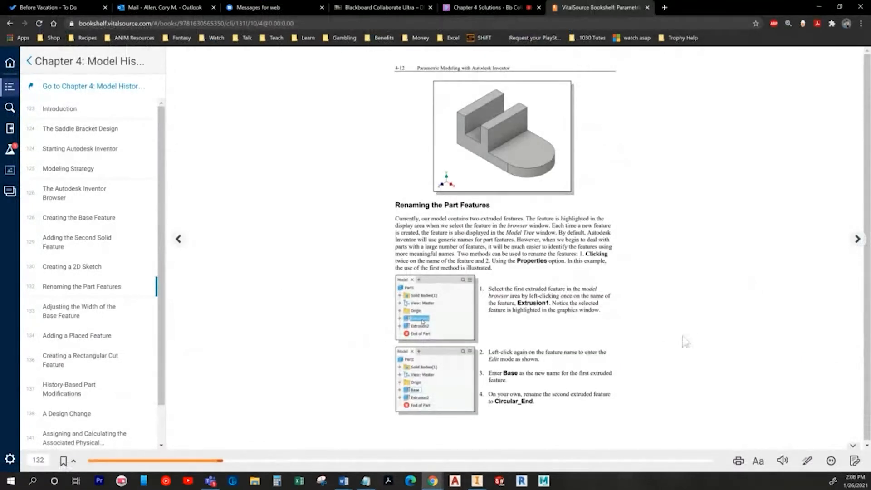
key("alt+Tab")
left_click(40, 116)
left_click(40, 116)
type("Base")
key("Return")
key("alt+Tab")
key("alt+Tab")
Step: Rename the second extrusion to 'Circular_End' and turn to page 4-13
left_click(33, 125)
left_click(34, 124)
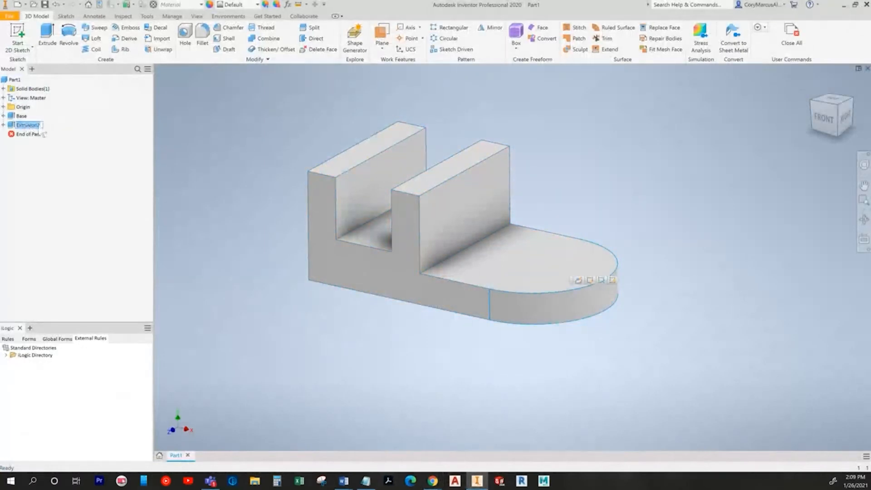
type("Circular_End")
key("Return")
key("alt+Tab")
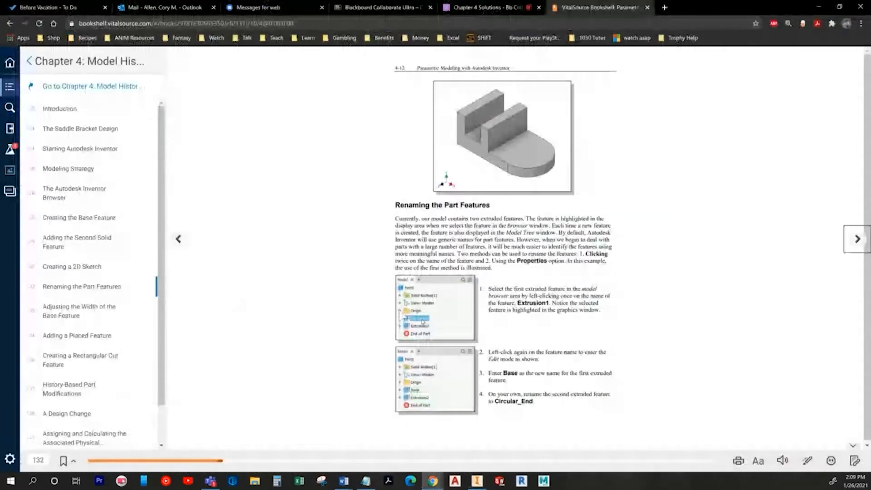
left_click(859, 246)
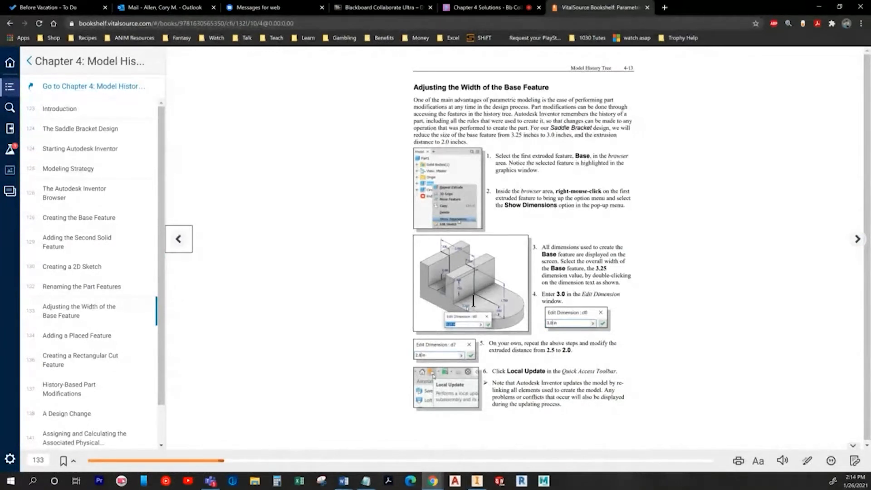
Step: Show the Base feature's dimensions on the model and orbit to view them
key("alt+Tab")
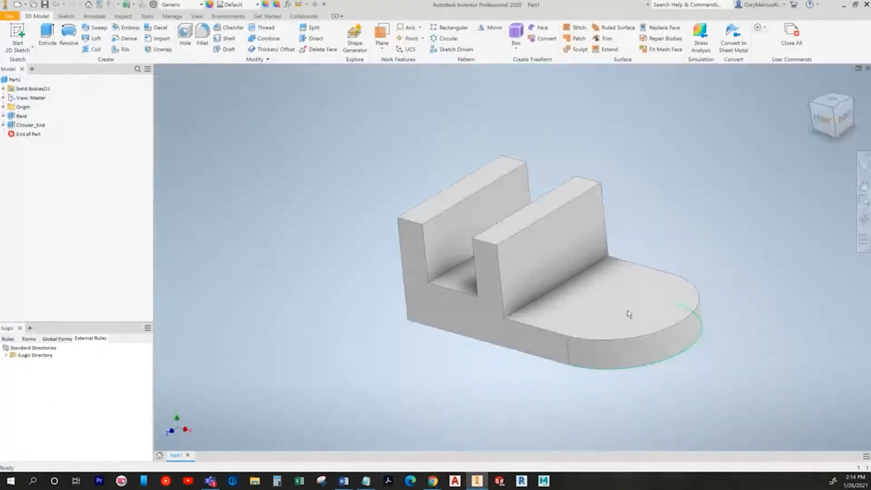
right_click(21, 116)
left_click(52, 165)
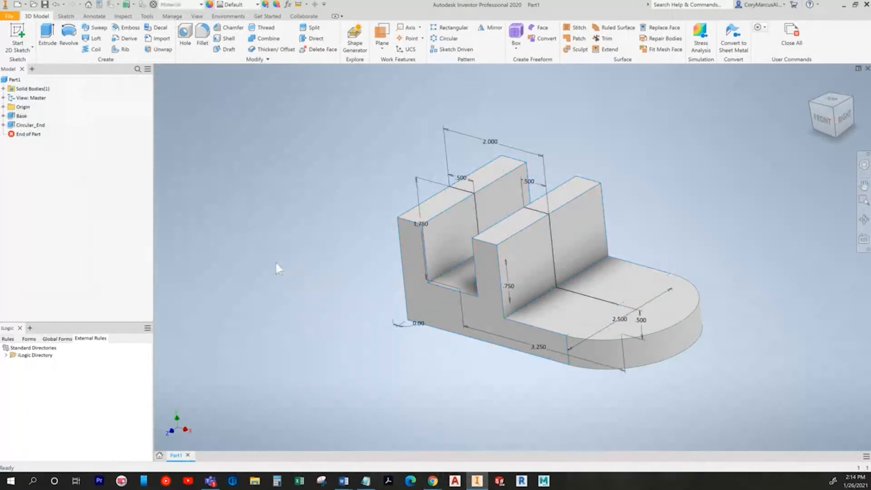
scroll(511, 349, "up", 4)
middle_click_drag(511, 349, 446, 369, "shift")
scroll(464, 386, "down", 2)
mouse_move(517, 442)
middle_mouse_down("shift")
mouse_move(524, 452)
mouse_move(514, 430)
middle_mouse_up("shift")
key("alt+Tab")
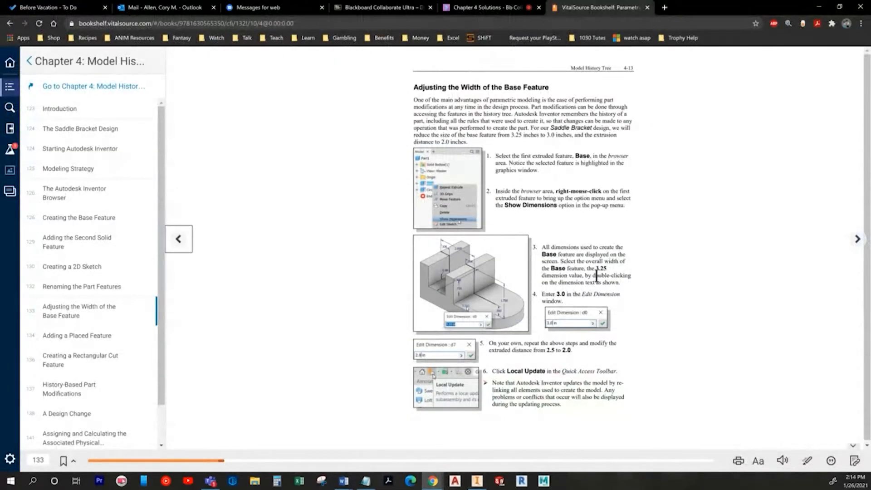
key("alt+Tab")
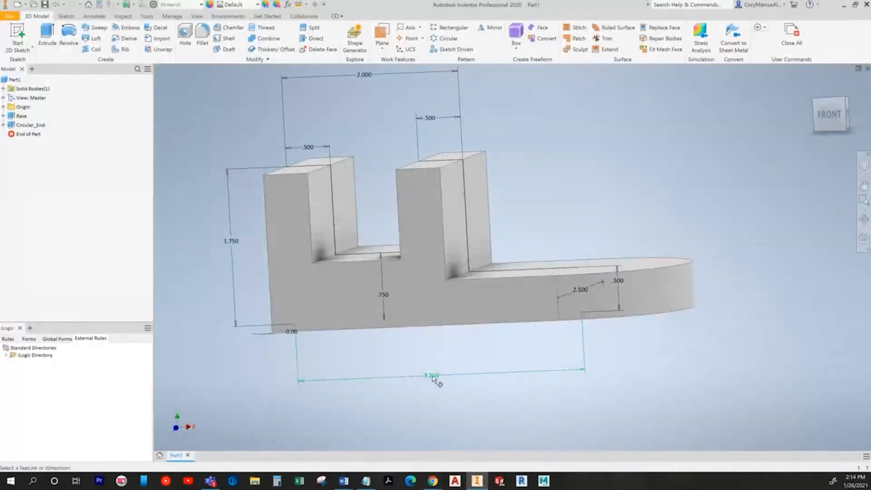
Step: Change the Base width from 3.250 to 3.000 and update the model
double_click(428, 377)
type("3")
key("Return")
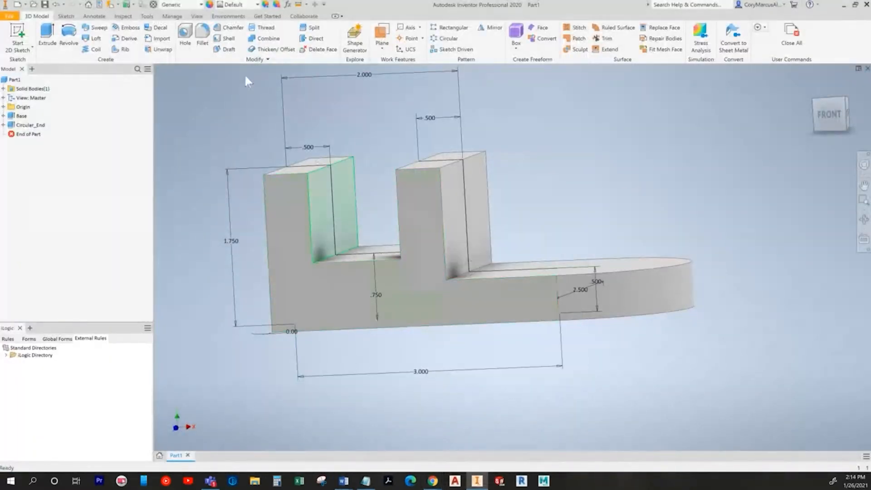
left_click(111, 6)
left_click(88, 5)
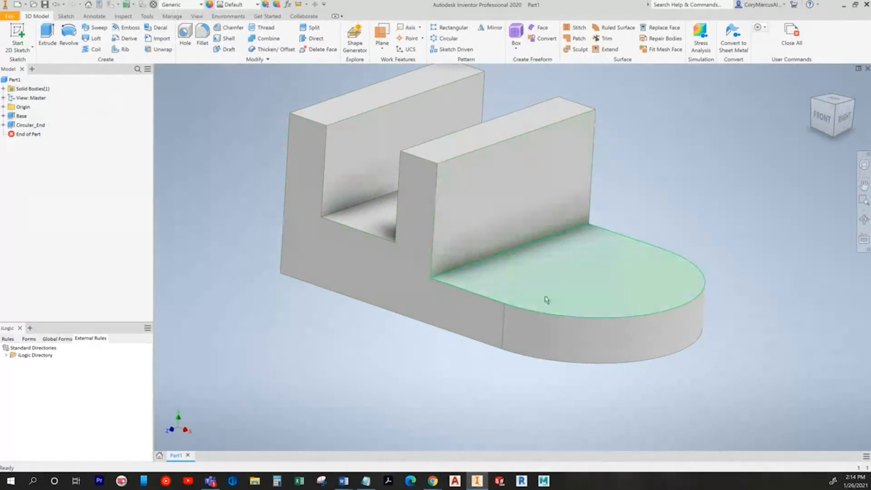
middle_click_drag(546, 296, 517, 306)
Step: Change the Base extrusion distance from 2.5 to 2 in
double_click(23, 117)
key("alt+Tab")
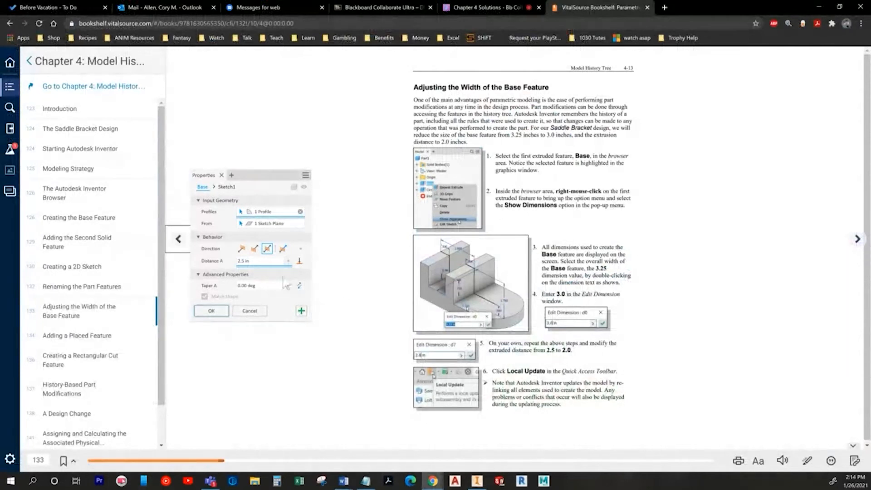
left_click_drag(262, 264, 231, 268)
type("2")
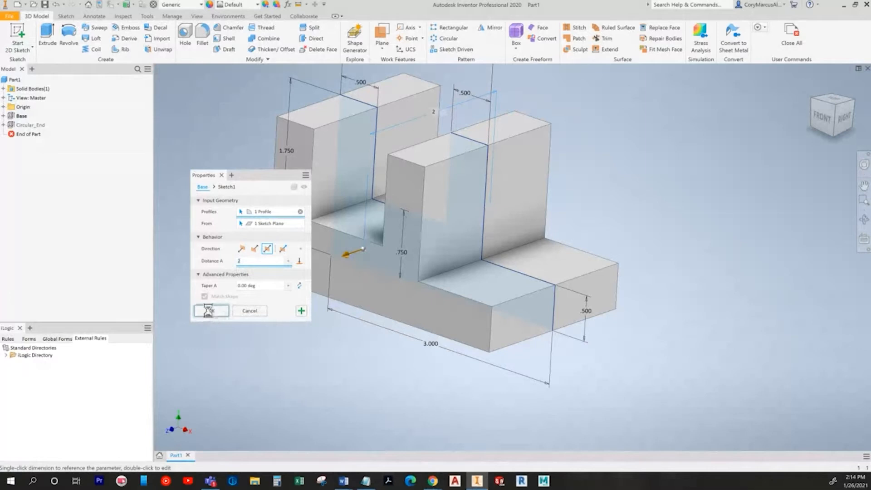
key("alt+Tab")
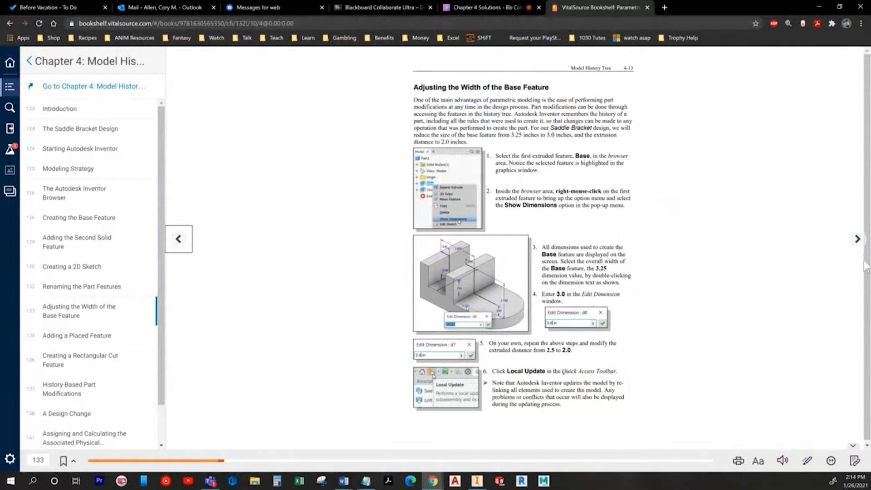
Step: Add a 0.75 in through-all hole on the bottom face, concentric with the rounded end
left_click(857, 239)
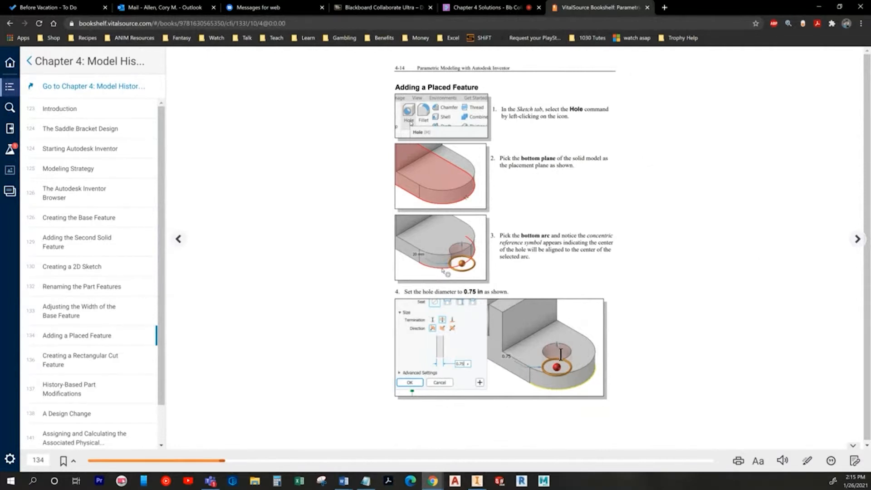
key("alt+Tab")
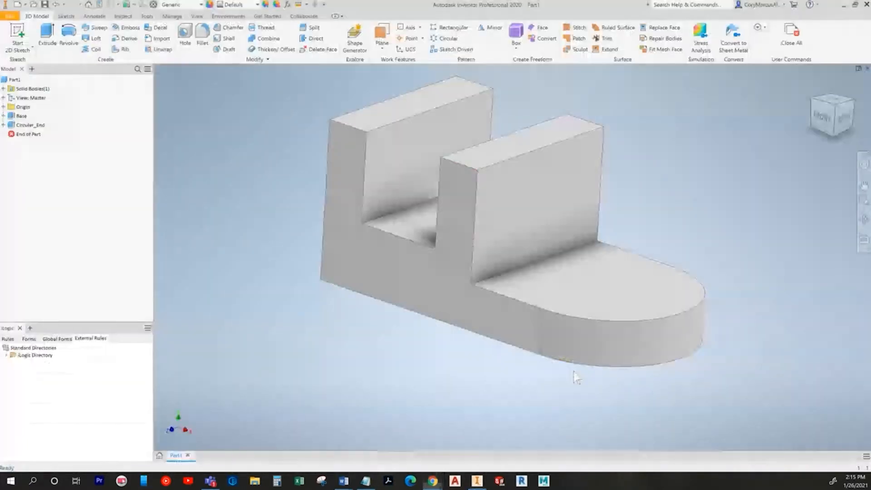
left_click(185, 43)
middle_click_drag(671, 292, 594, 286, "shift")
left_click(594, 286)
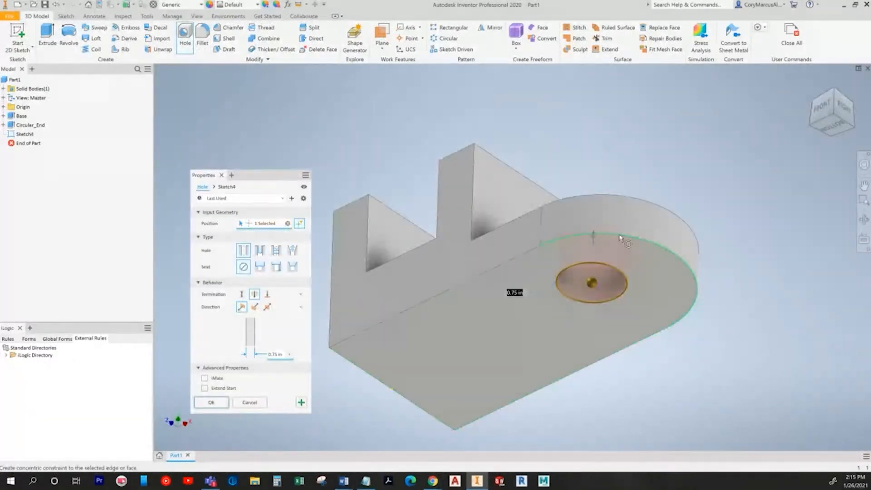
mouse_move(524, 297)
middle_mouse_down("shift")
mouse_move(630, 311)
mouse_move(649, 151)
mouse_move(585, 186)
middle_mouse_up("shift")
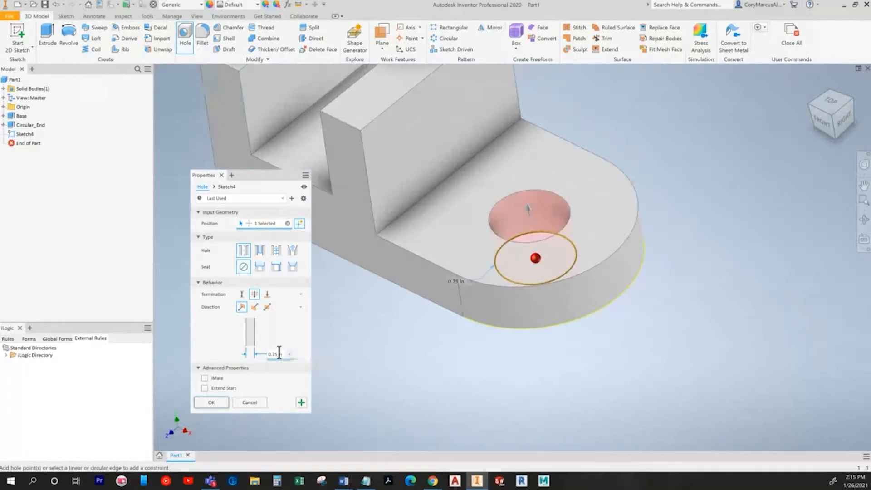
key("alt+Tab")
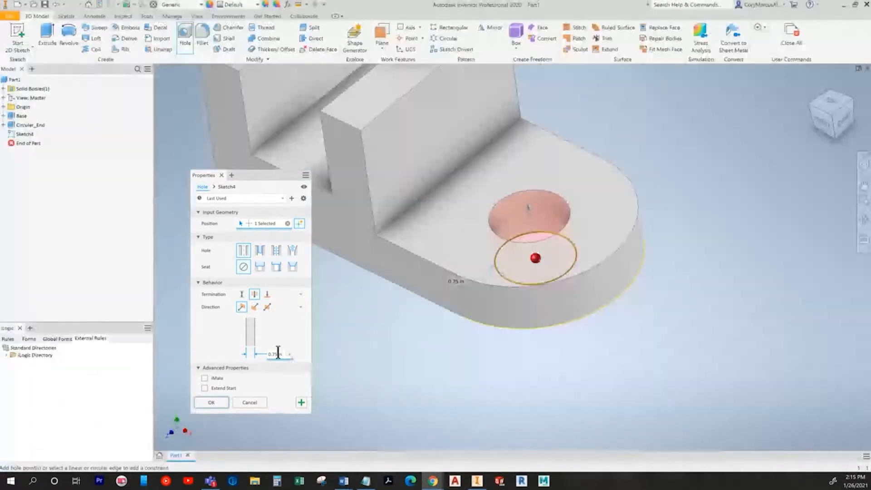
key("alt+Tab")
left_click(211, 402)
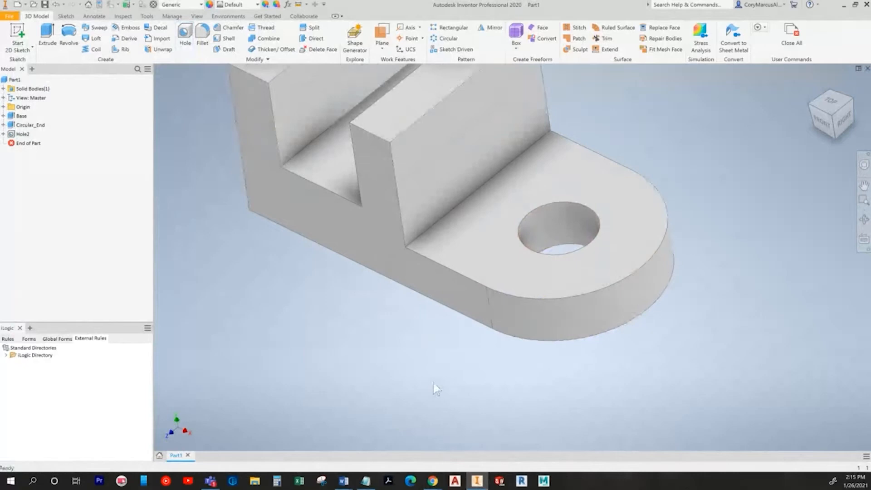
Step: Check Hole2's settings without changes and turn to the Rectangular Cut Feature page
scroll(434, 382, "down", 4)
key("alt+Tab")
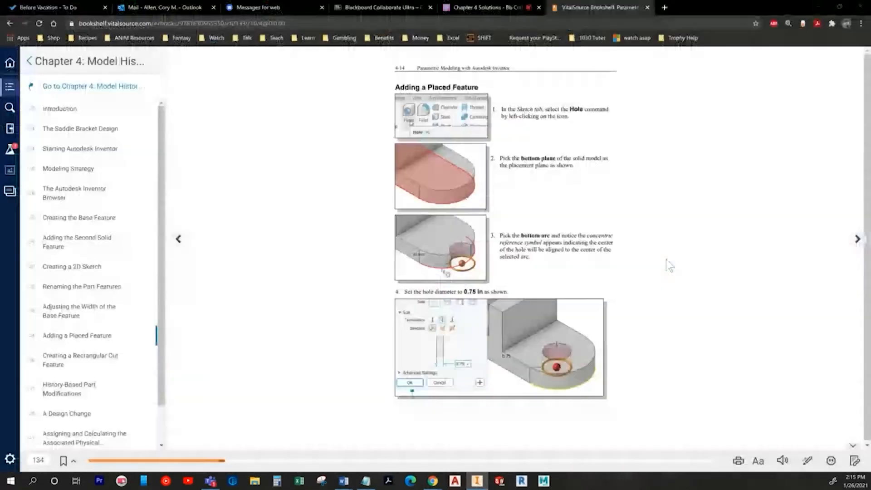
left_click(855, 239)
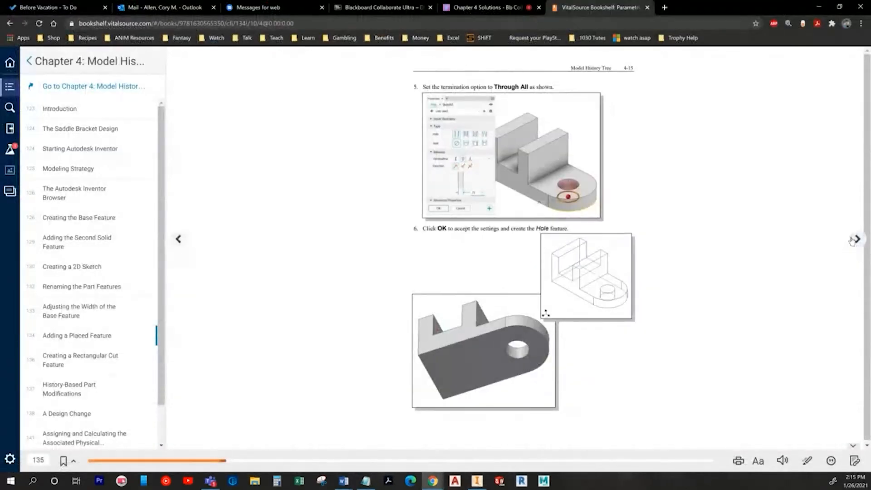
key("alt+Tab")
left_click(25, 134)
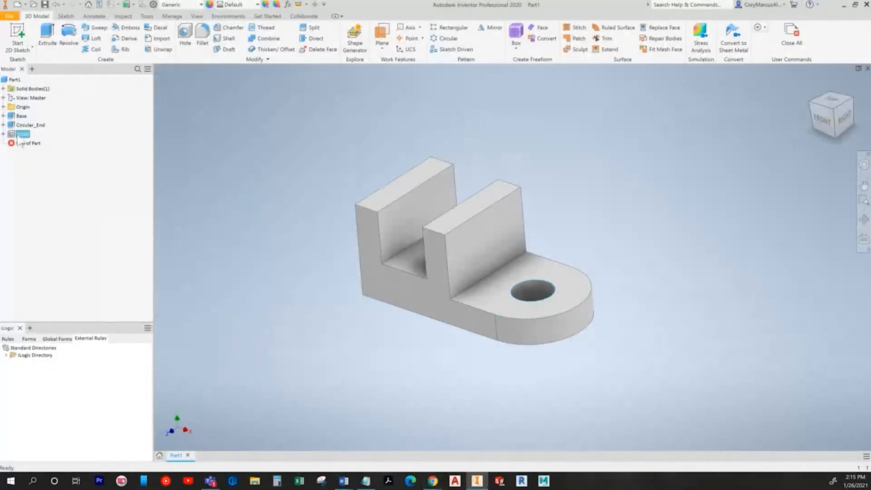
double_click(23, 135)
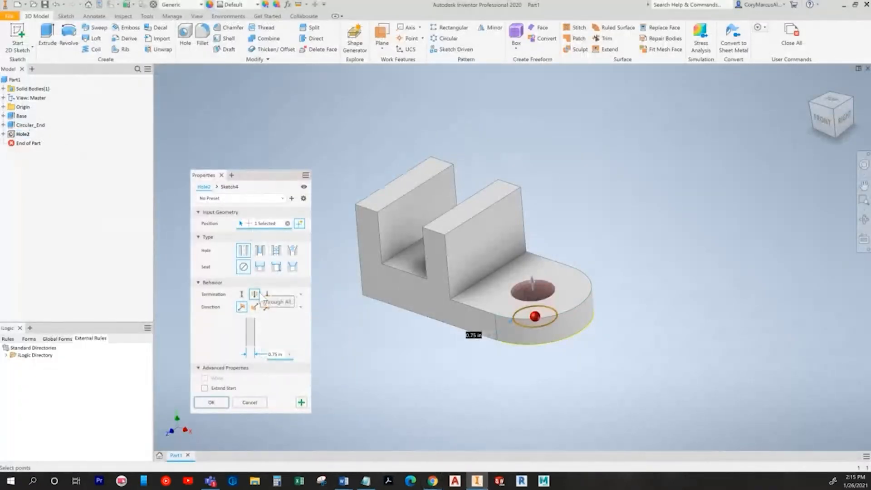
key("Escape")
key("alt+Tab")
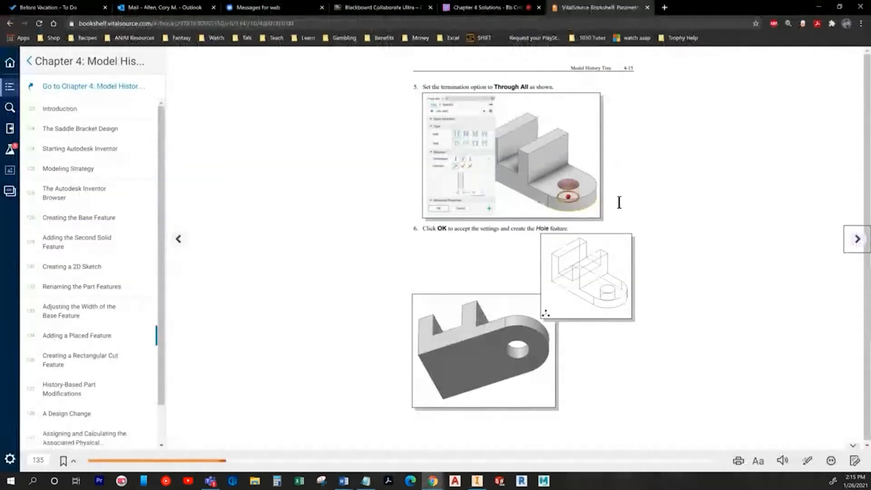
left_click(857, 245)
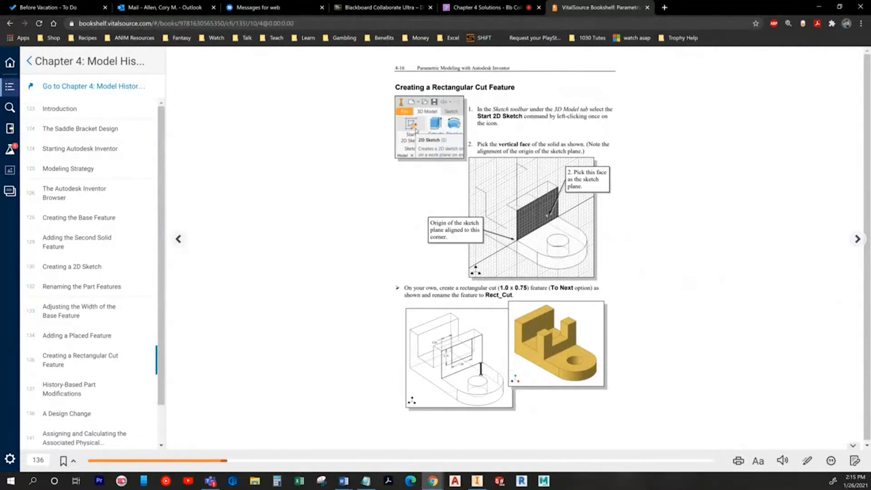
Step: Start a sketch on the part's vertical face and project its outline
key("alt+Tab")
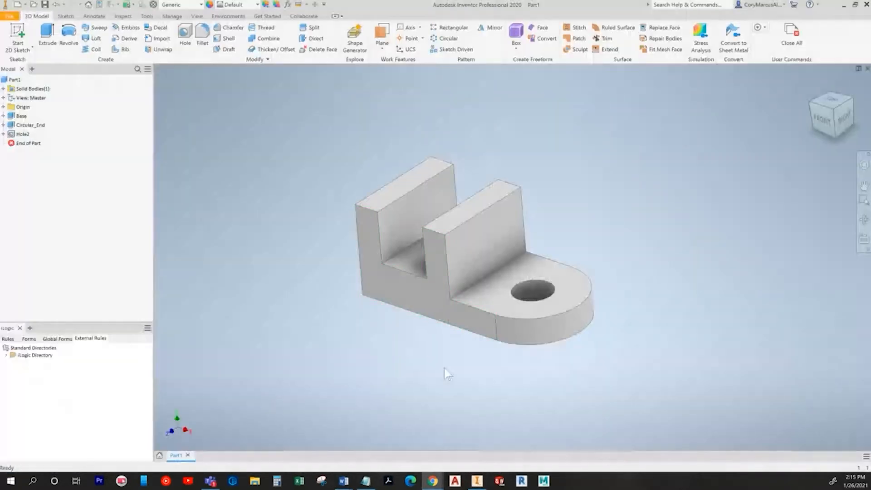
left_click(17, 36)
left_click(515, 249)
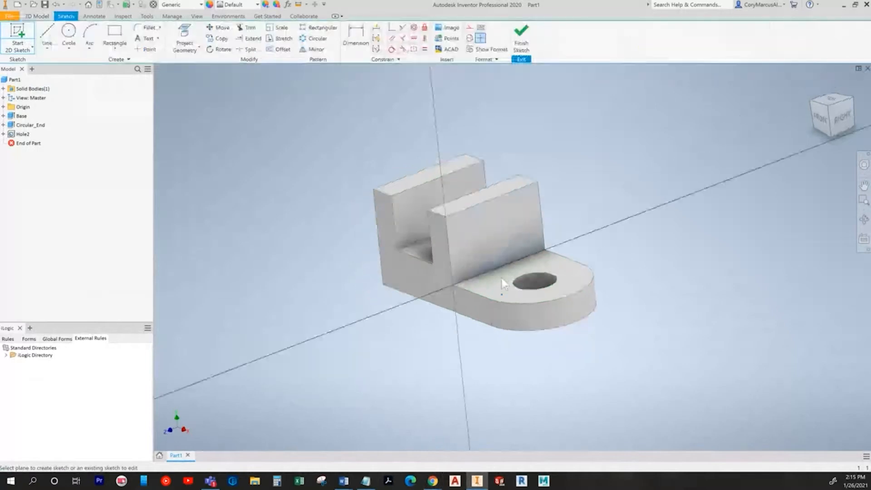
left_click(188, 43)
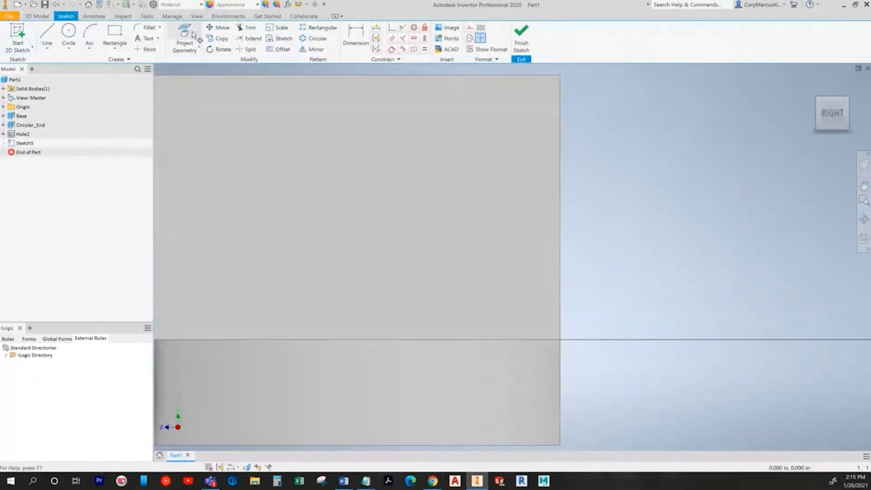
left_click(349, 150)
key("Escape")
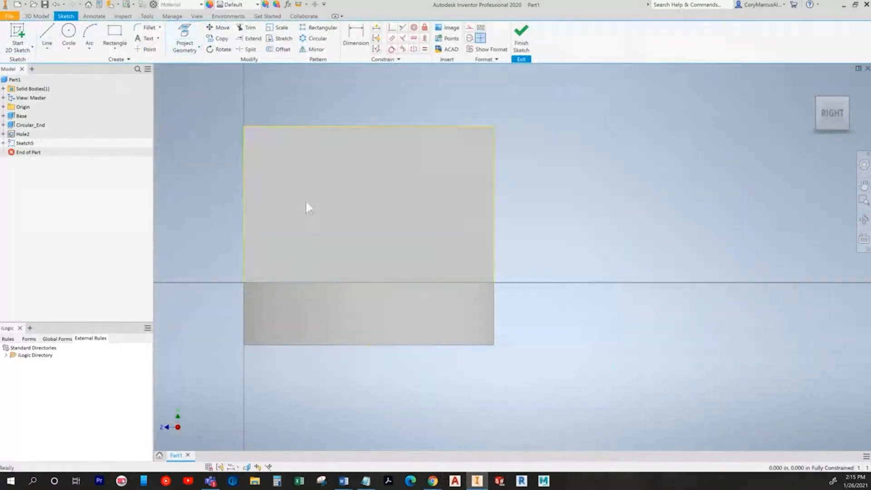
Step: Draw a rectangle dimensioned .750 tall by 1.000 wide
left_click(114, 35)
left_click(295, 96)
left_click(429, 154)
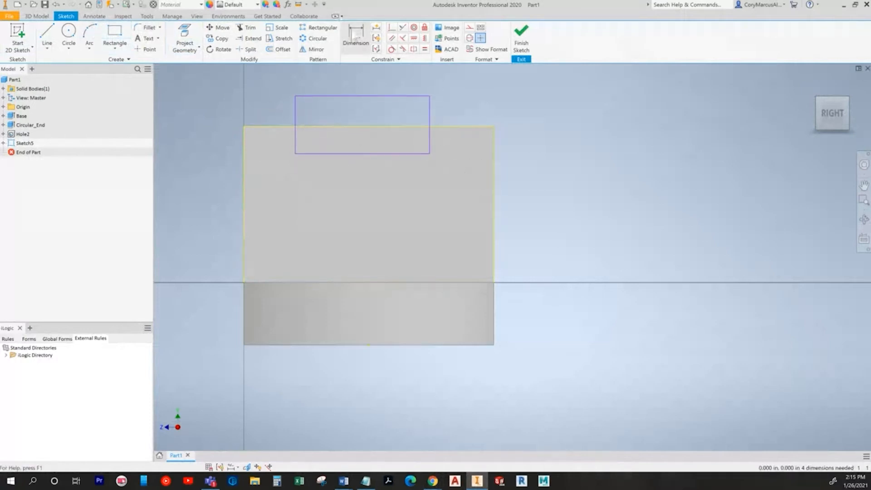
key("alt+Tab")
key("alt+Tab")
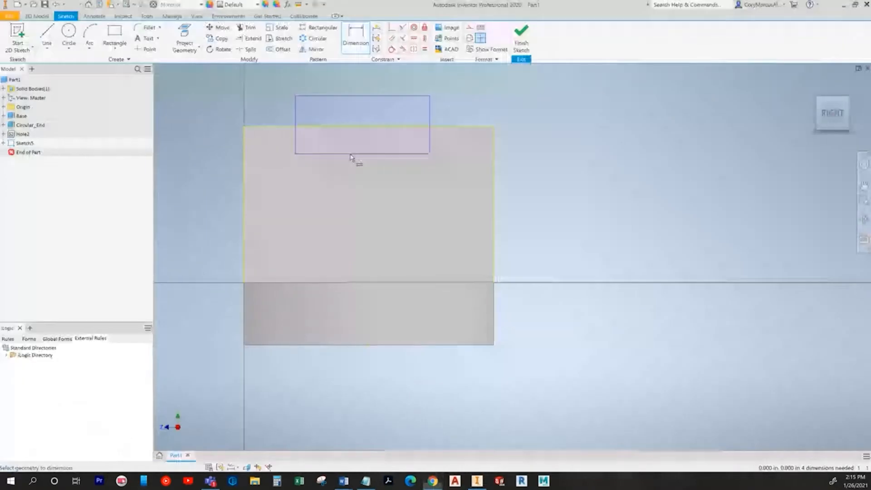
left_click(295, 143)
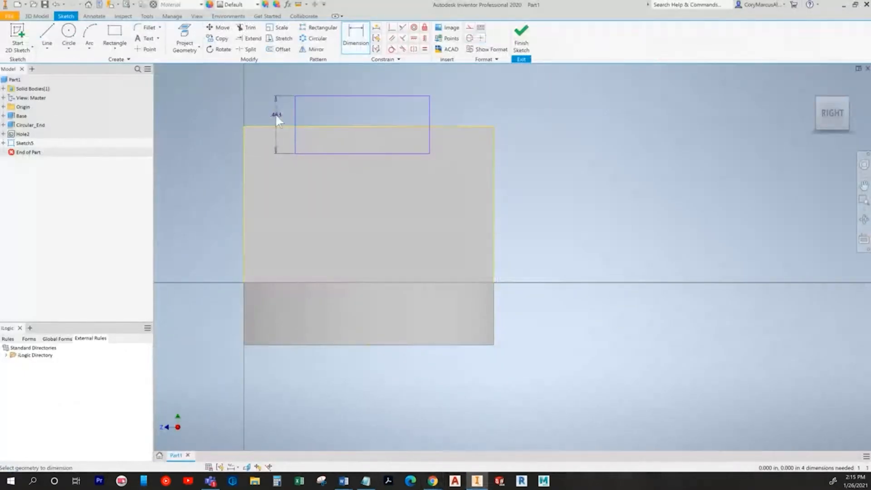
left_click(275, 115)
type(".75")
key("Return")
left_click(315, 154)
left_click(411, 196)
type("1")
key("Return")
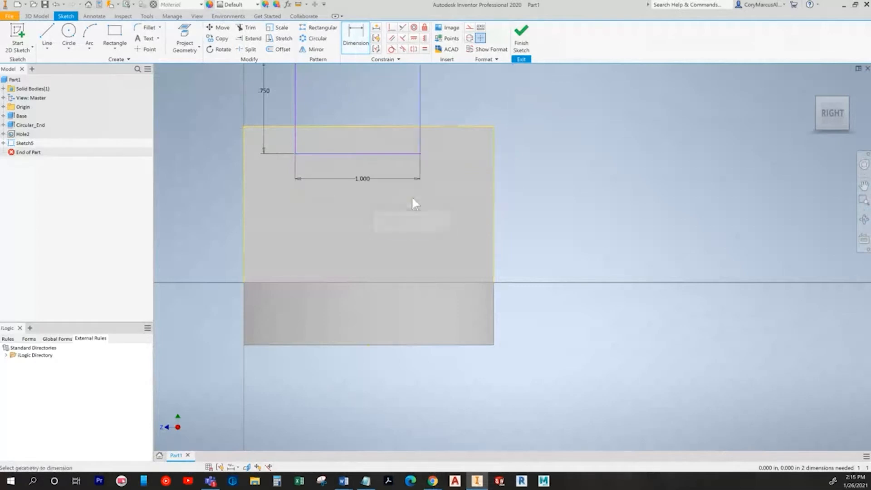
Step: Place the rectangle .500 from the part's left edge
middle_click_drag(388, 98, 402, 180)
left_click(309, 176)
left_click(257, 240)
left_click(287, 195)
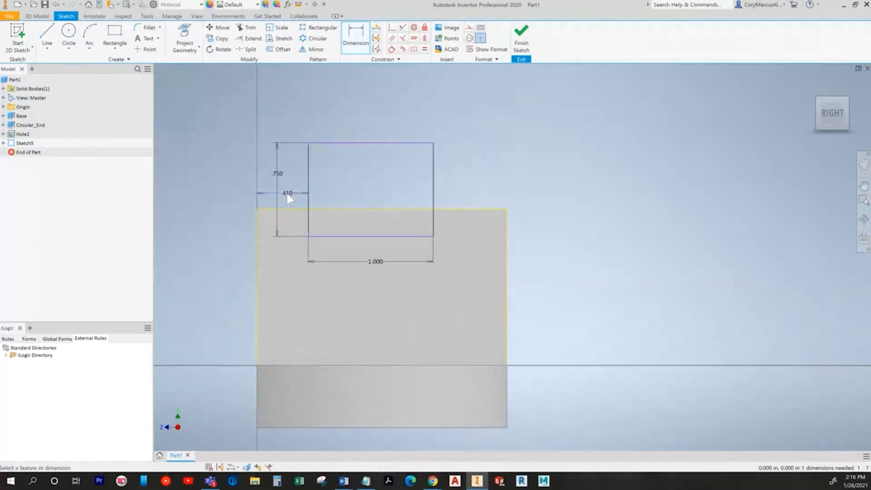
type(".5")
key("Return")
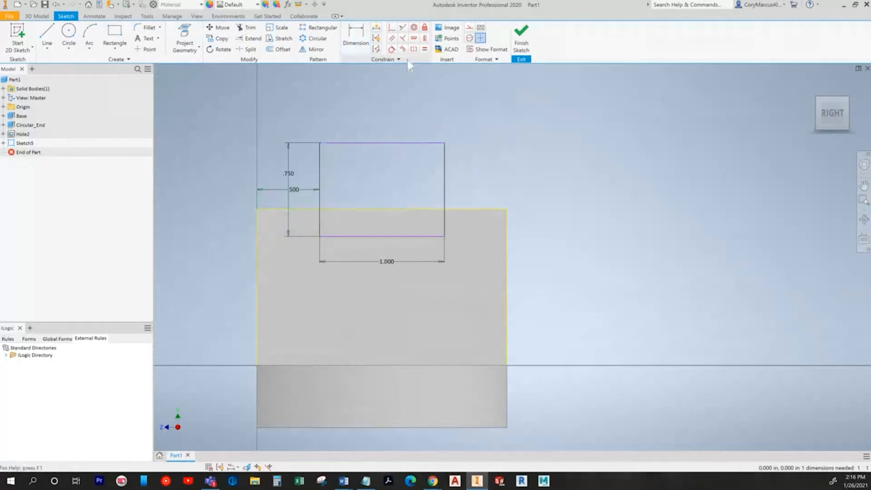
Step: Make the rectangle's top line collinear with the part's top edge and finish the sketch
left_click(402, 28)
left_click(418, 143)
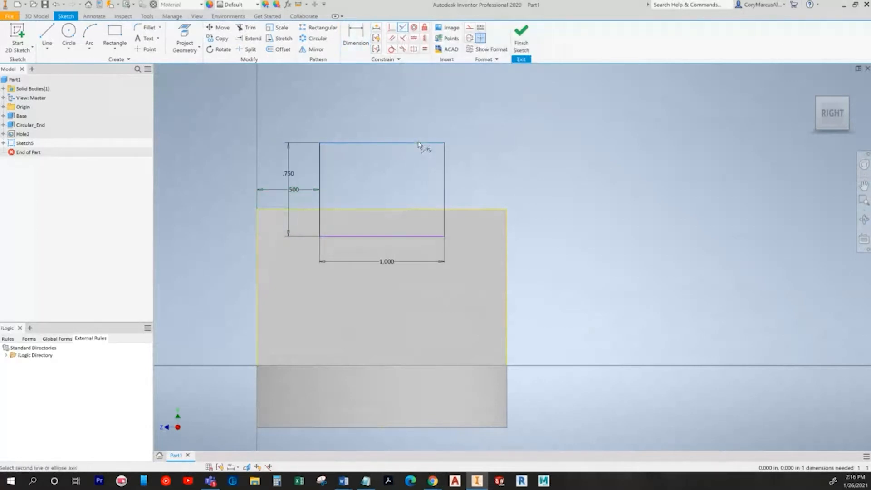
left_click(472, 210)
key("Escape")
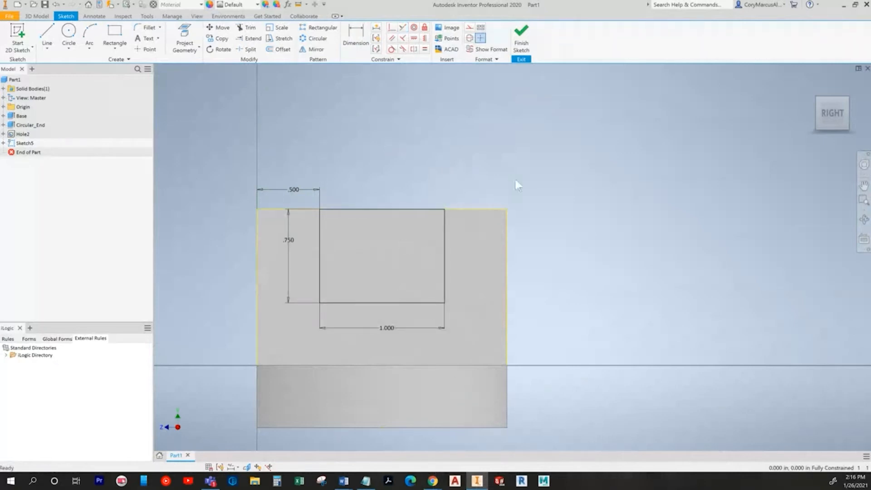
left_click(521, 36)
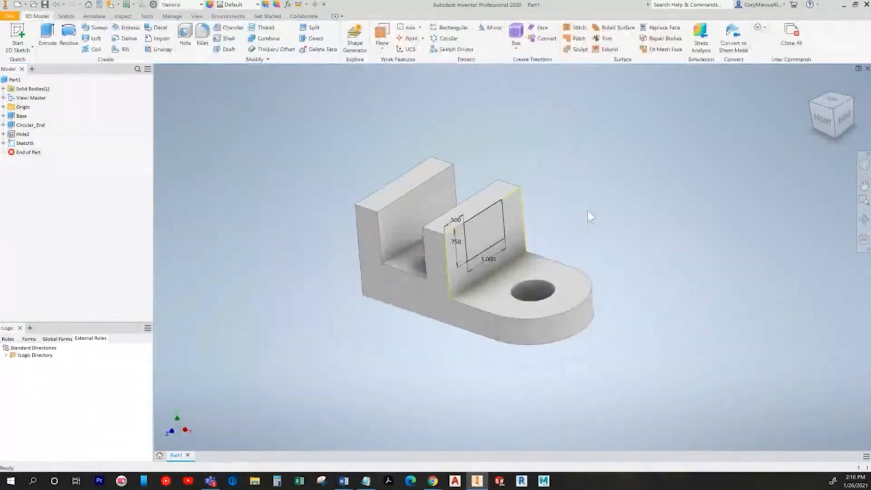
Step: Extrude the 1.000 × .750 rectangle as a To Next cut into the upright
key("alt+Tab")
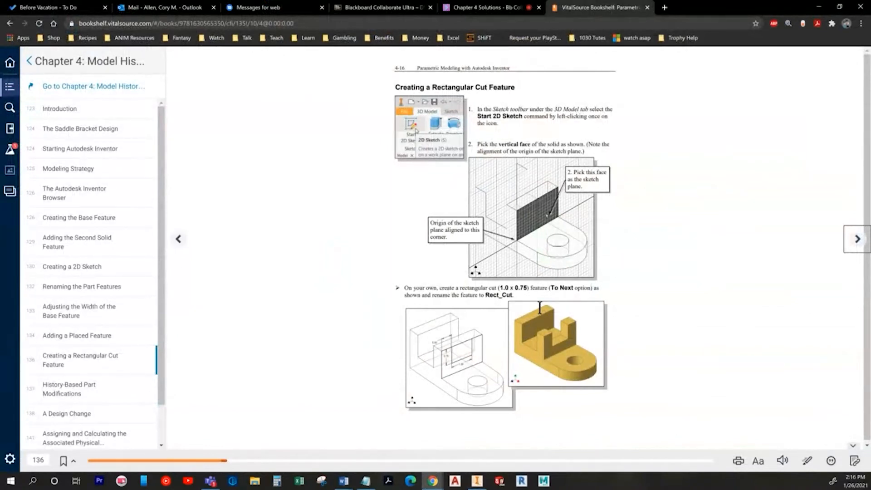
key("alt+Tab")
key("e")
left_click(492, 235)
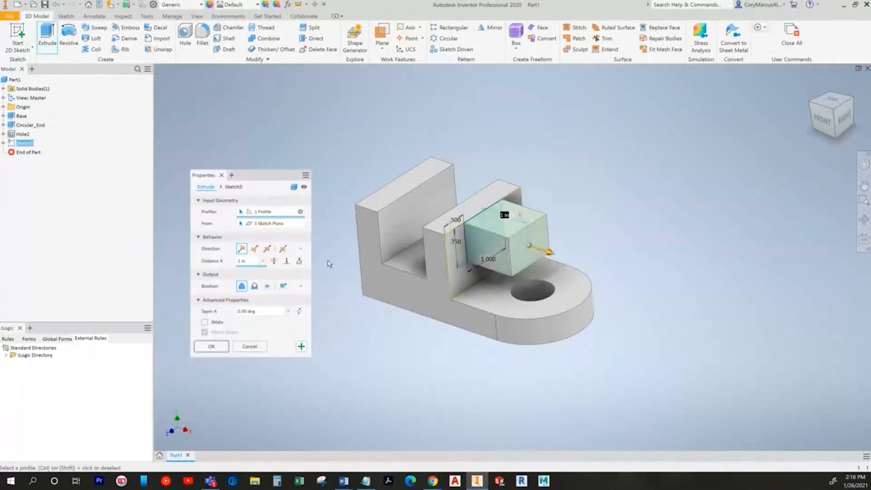
left_click(298, 260)
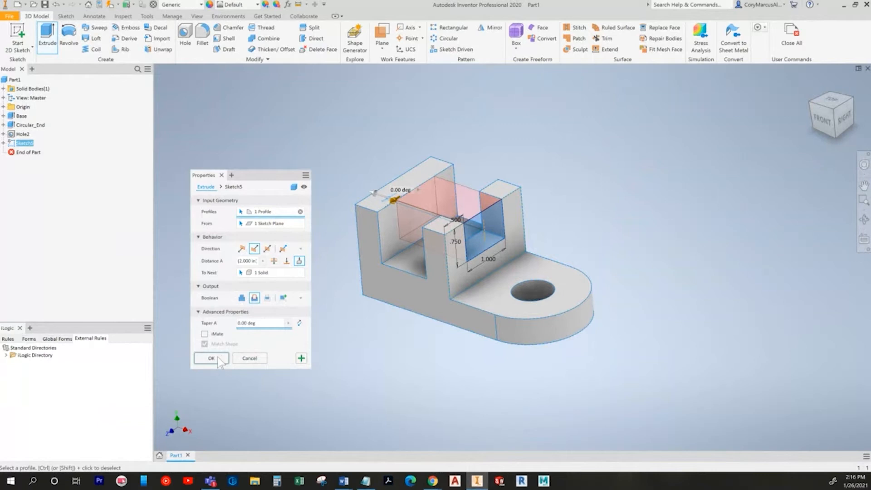
left_click(211, 358)
key("alt+Tab")
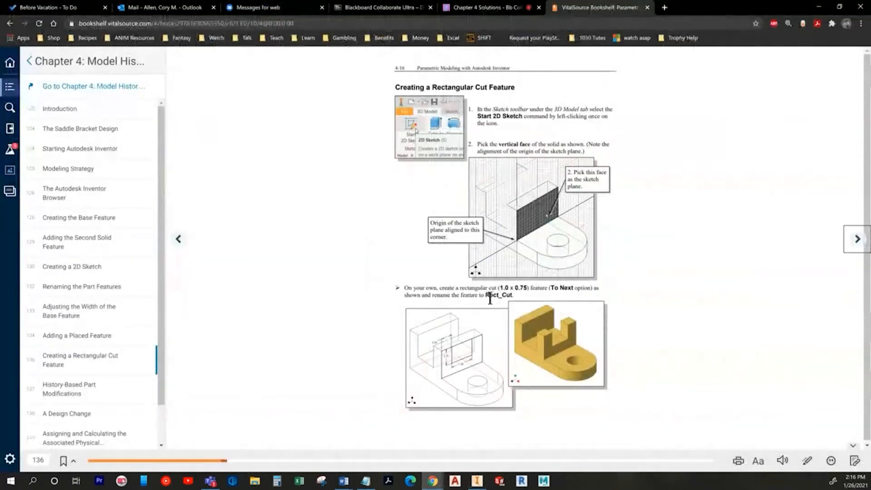
key("alt+Tab")
Step: Rename the new cut feature to 'Rect_Cut'
double_click(28, 143)
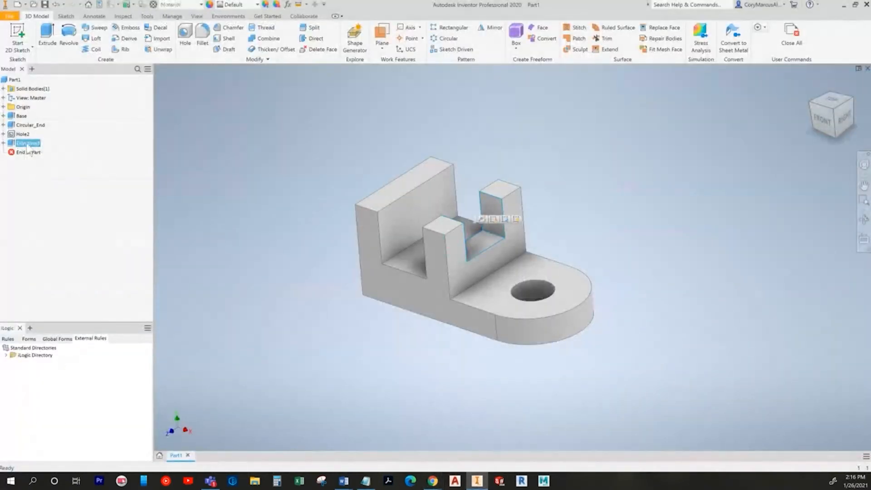
type("Rect_Cut")
key("Return")
key("alt+Tab")
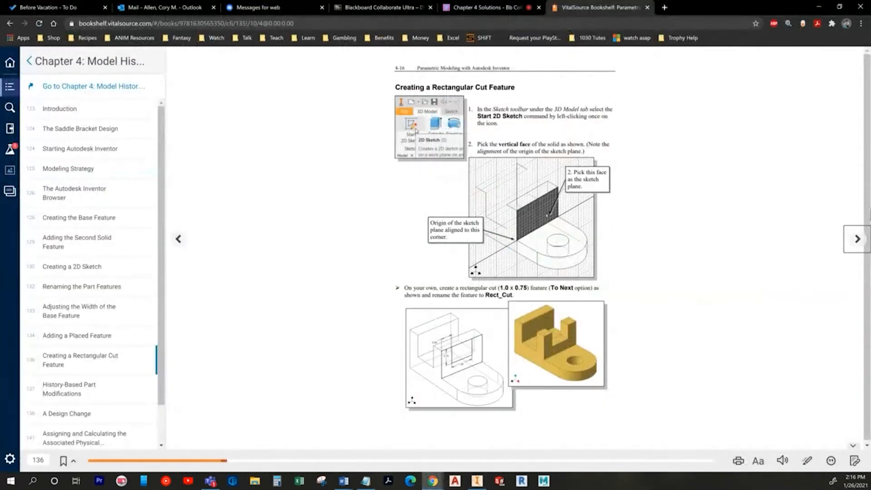
left_click(857, 239)
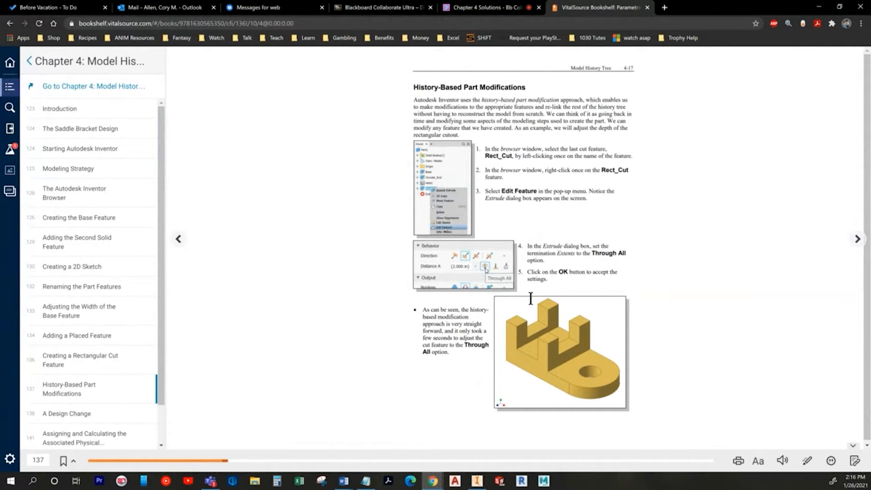
Step: Change Rect_Cut's extent to Through All so it notches both uprights
key("alt+Tab")
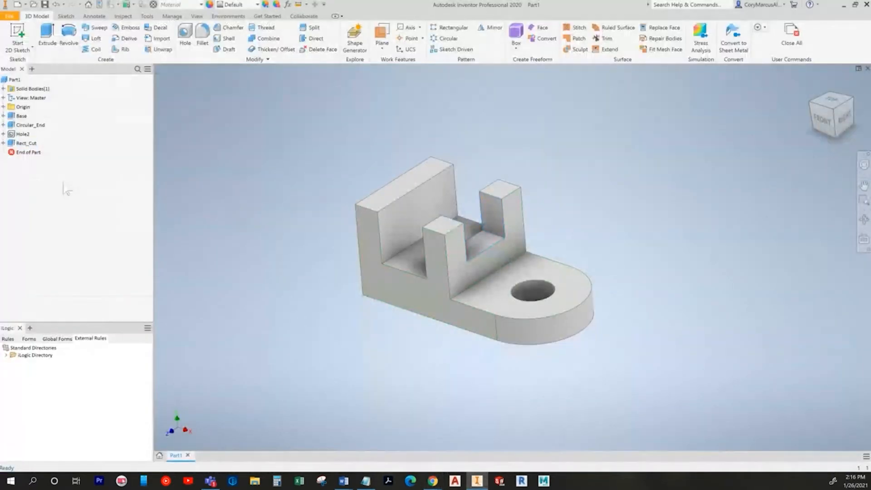
double_click(25, 143)
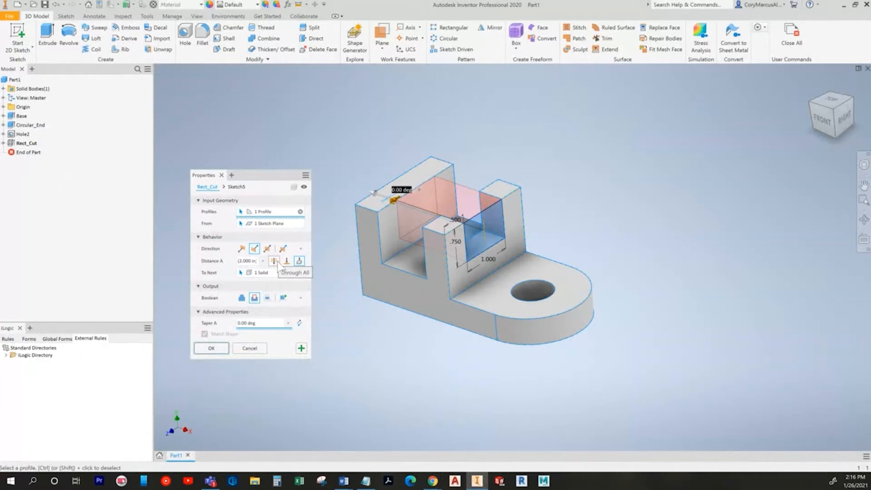
left_click(275, 262)
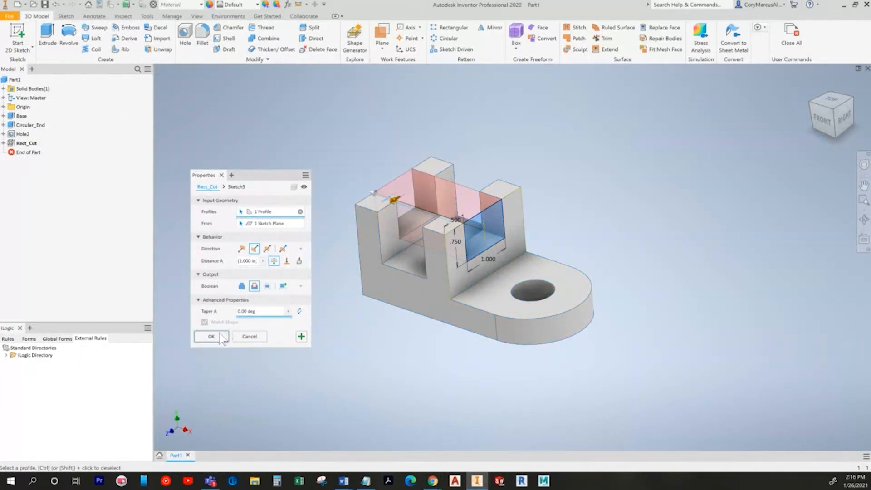
left_click(218, 346)
key("alt+Tab")
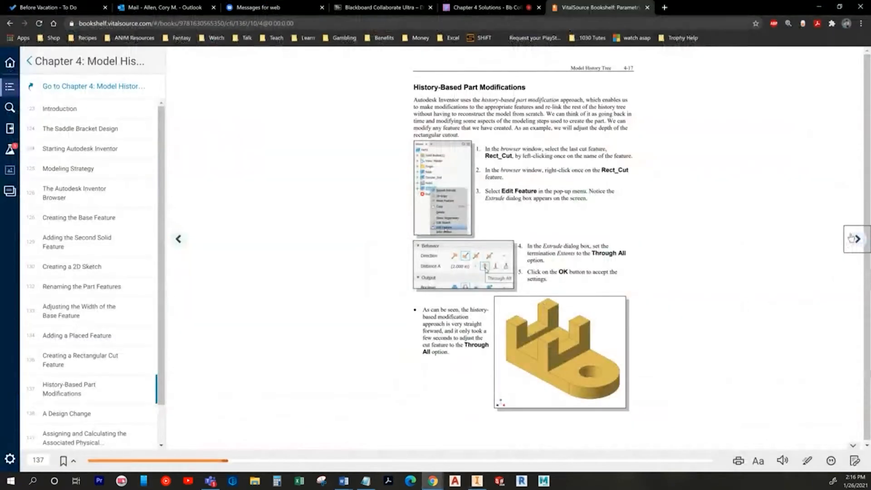
Step: Page through A Design Change to page 4-19's fillet steps, then return to Inventor
left_click(855, 238)
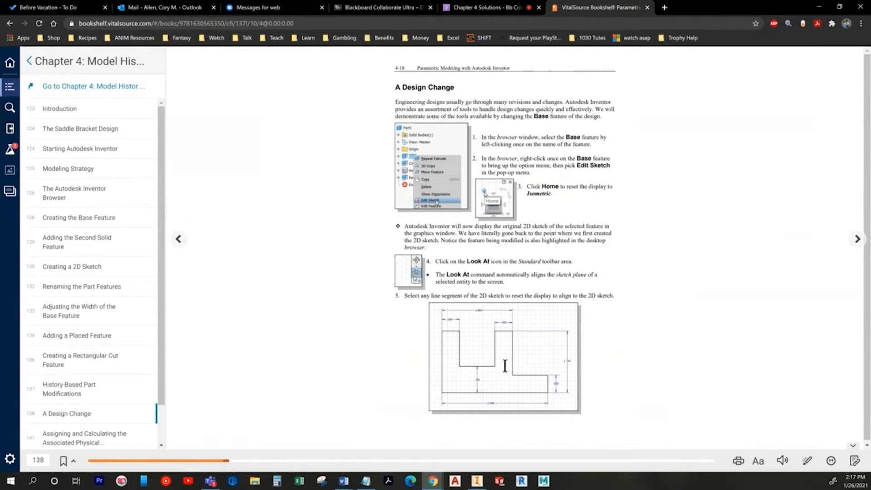
left_click(861, 243)
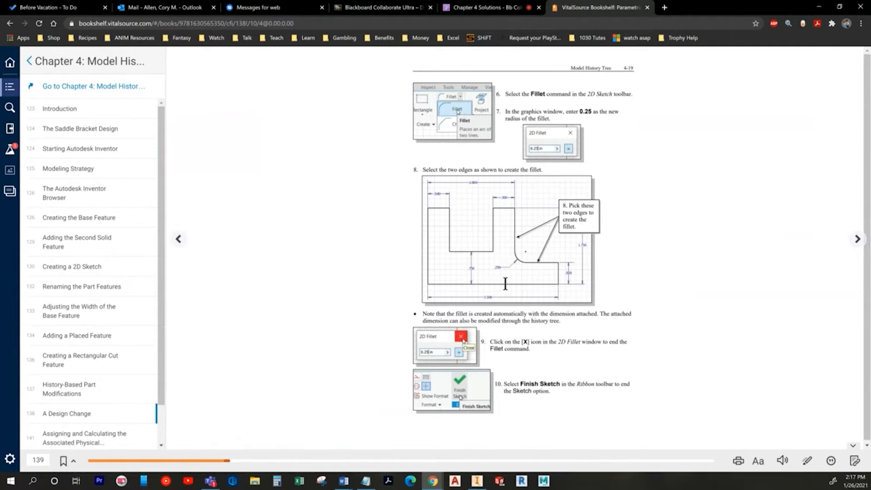
key("alt+Tab")
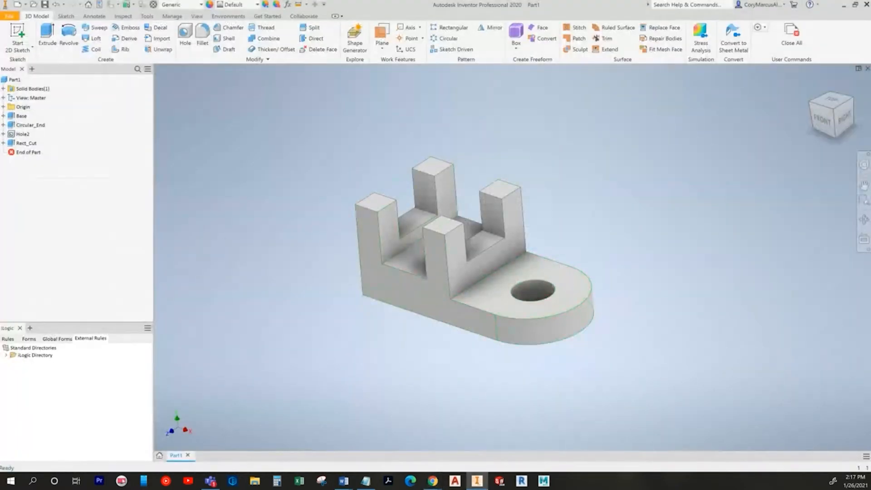
Step: Expand Base and open its Sketch1 for editing
left_click(4, 116)
double_click(32, 125)
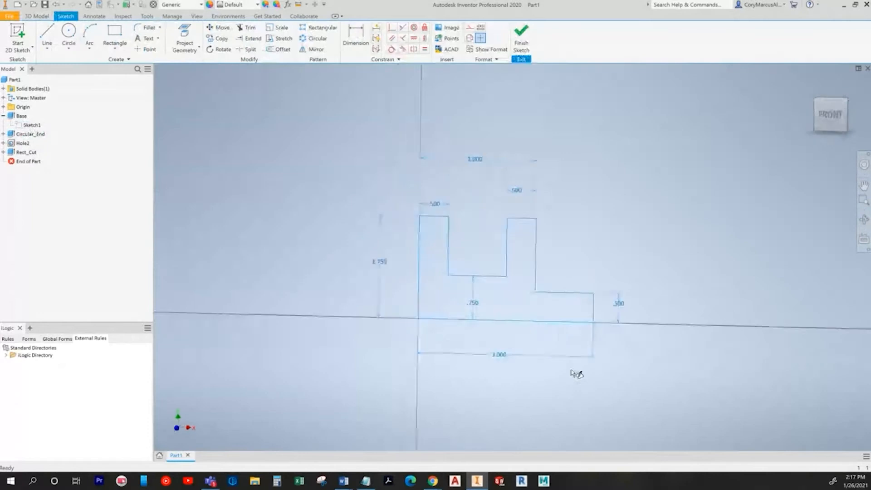
key("alt+Tab")
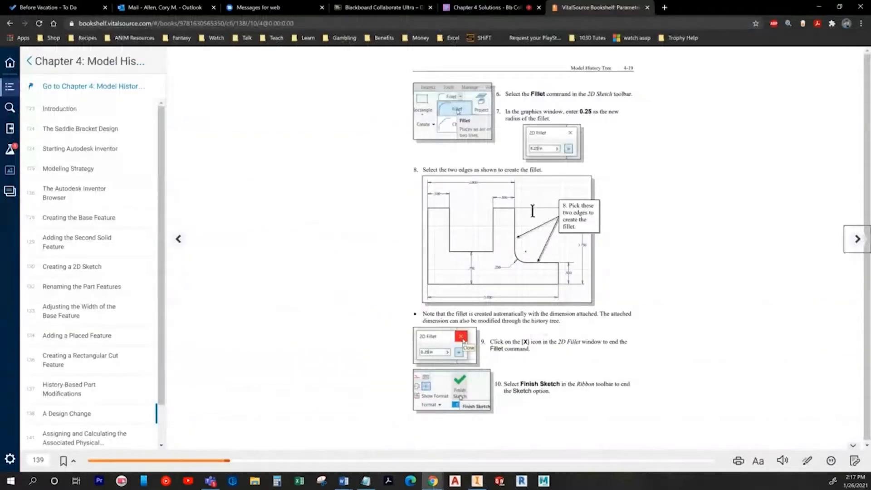
key("alt+Tab")
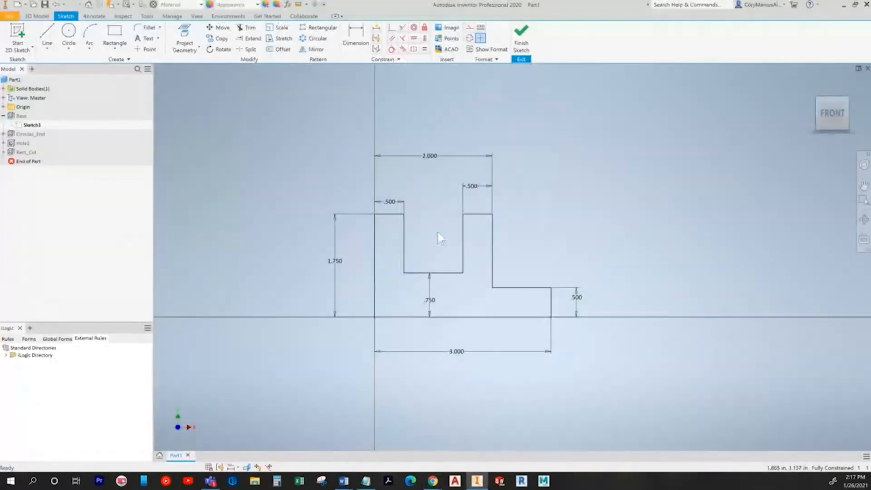
Step: Round the inner corner below the right upright with a .250 sketch fillet
left_click(148, 27)
scroll(350, 243, "down", 4)
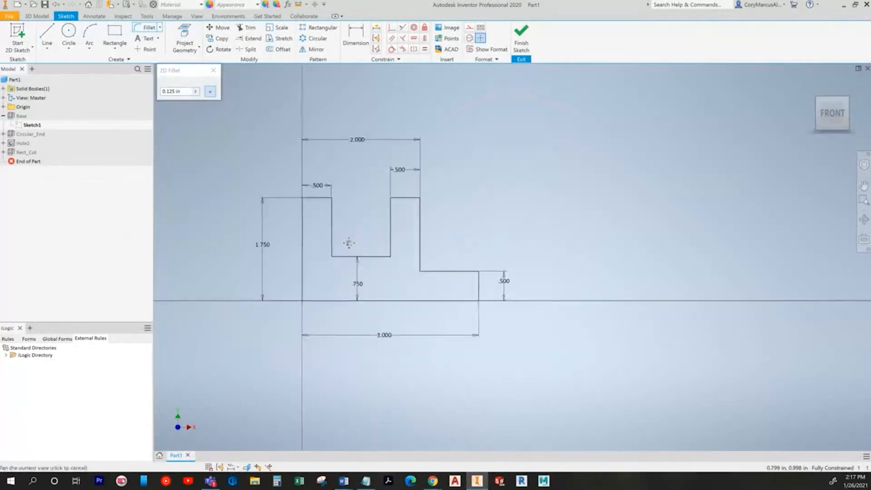
key("alt+Tab")
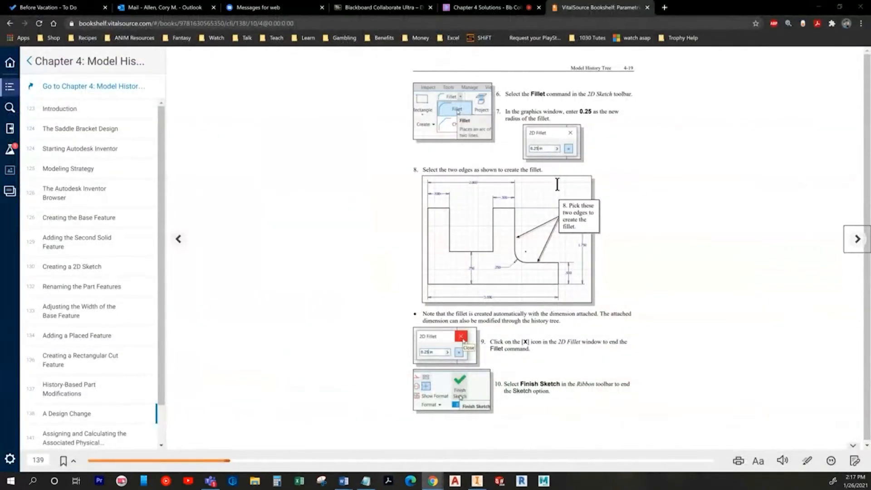
key("alt+Tab")
left_click(172, 90)
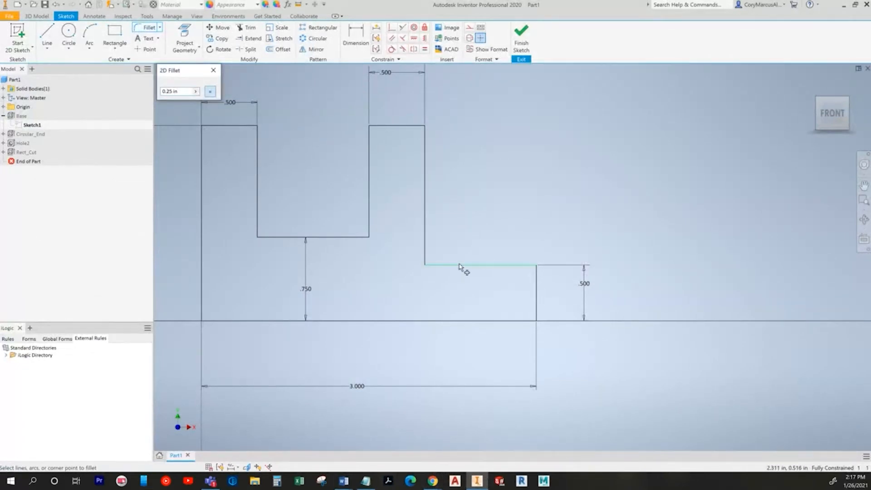
left_click(424, 245)
right_click(494, 202)
left_click(526, 202)
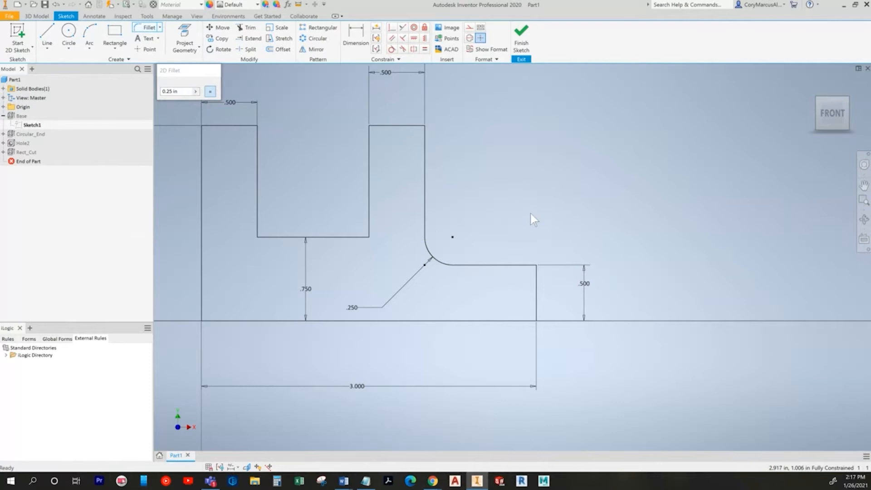
scroll(557, 257, "up", 3)
key("alt+Tab")
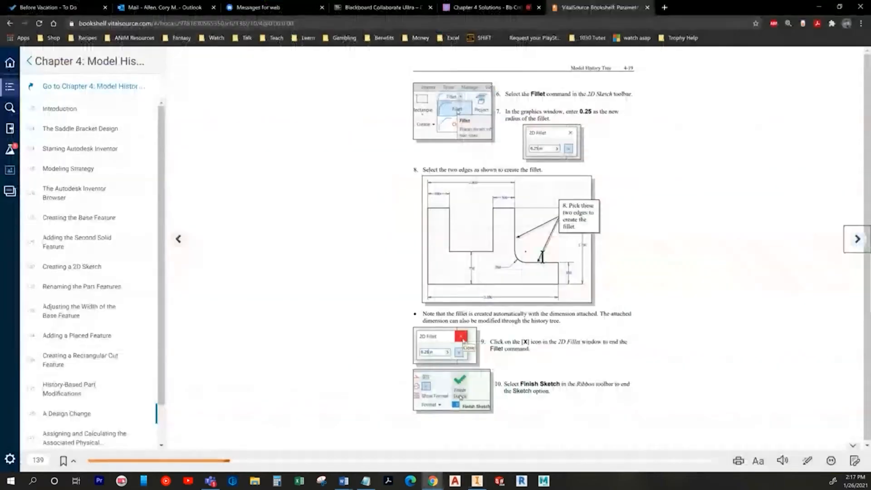
Step: Finish the edited Base sketch so the rounded corner appears in 3D
left_click(857, 239)
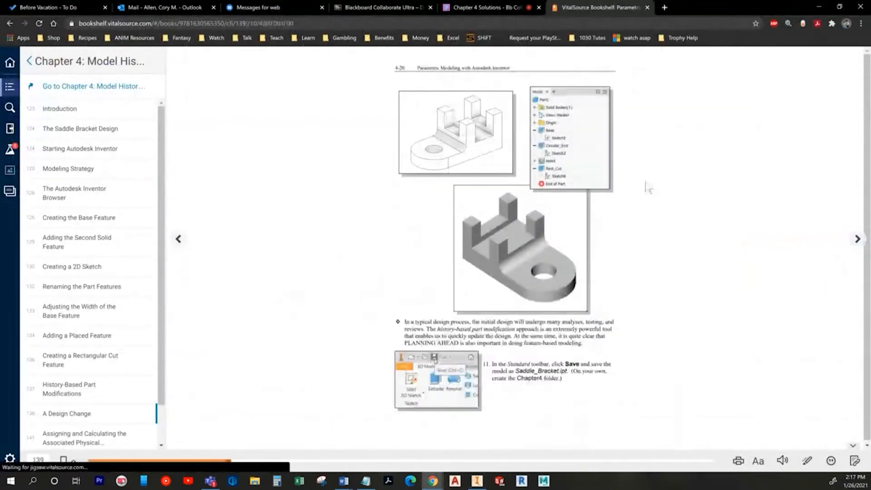
key("alt+Tab")
left_click(521, 36)
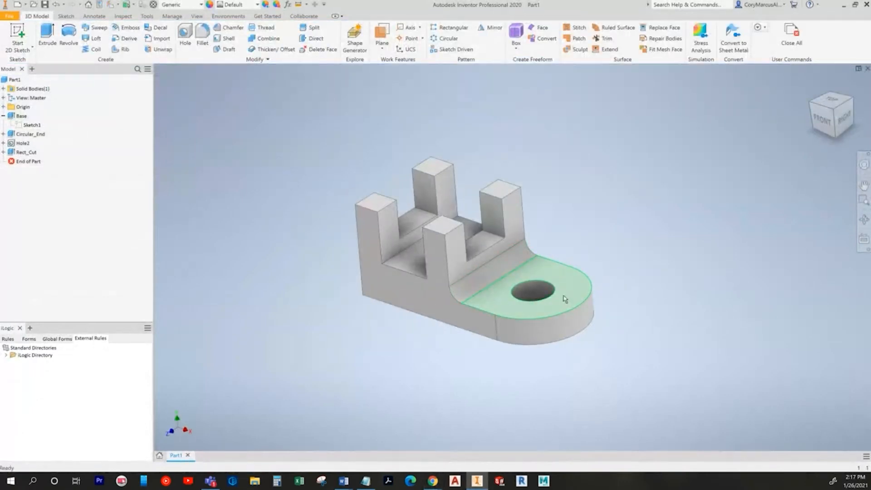
Step: Page ahead to the physical properties page 4-22 and return the model to home view
key("alt+Tab")
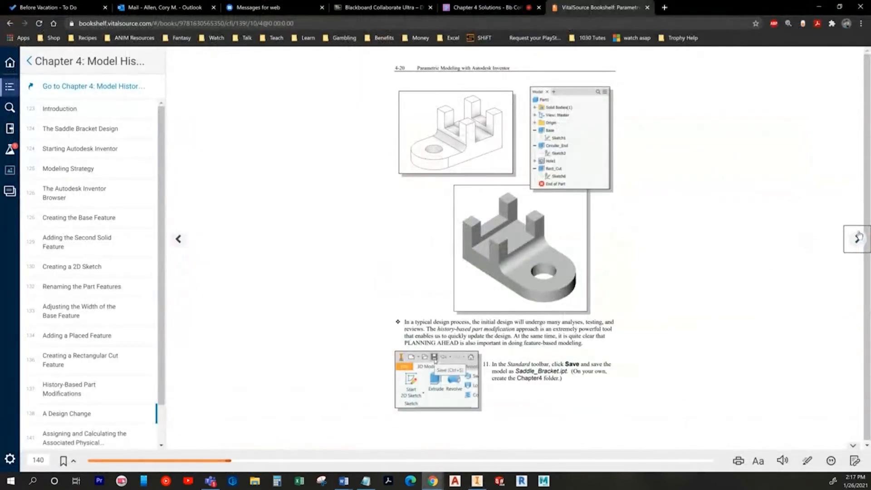
left_click(854, 236)
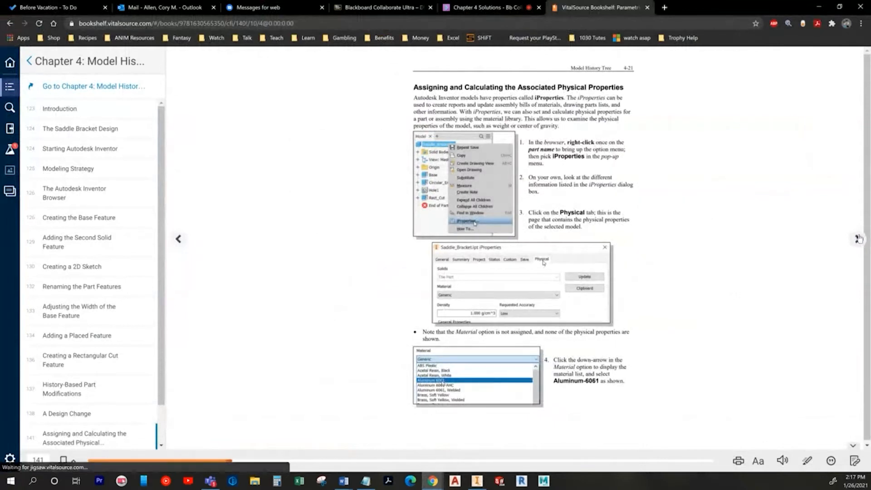
left_click(857, 238)
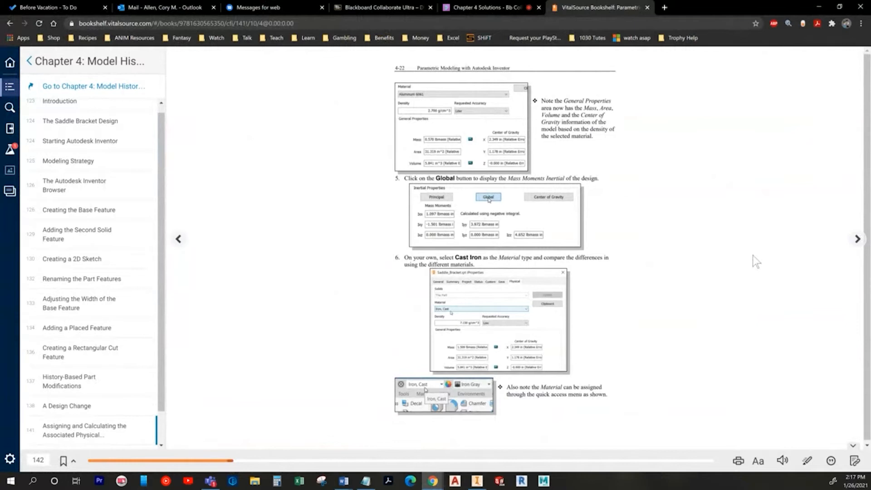
left_click(857, 240)
left_click(179, 239)
key("alt+Tab")
key("F6")
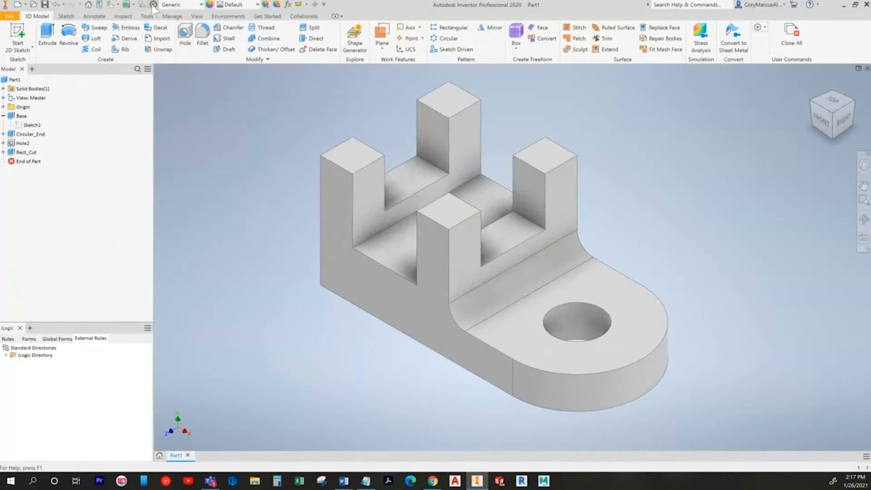
Step: Set Part1's material to Iron, Cast from the Quick Access material list
left_click(176, 7)
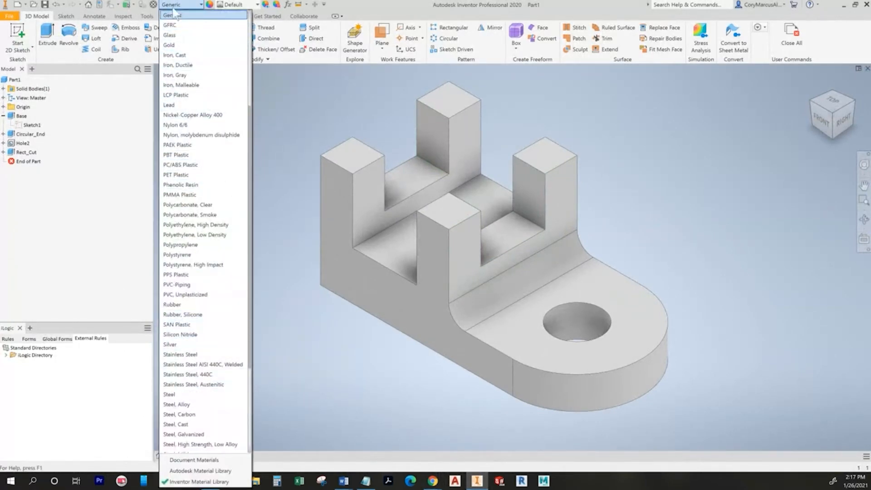
left_click(154, 5)
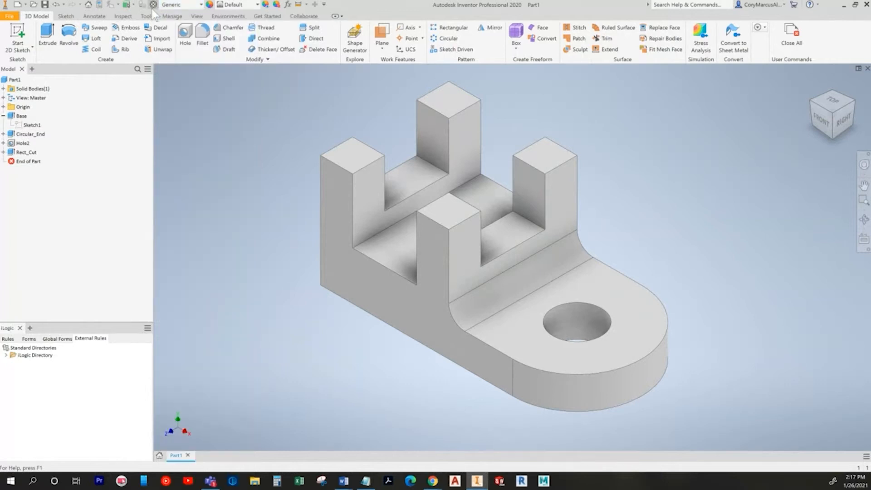
left_click(179, 9)
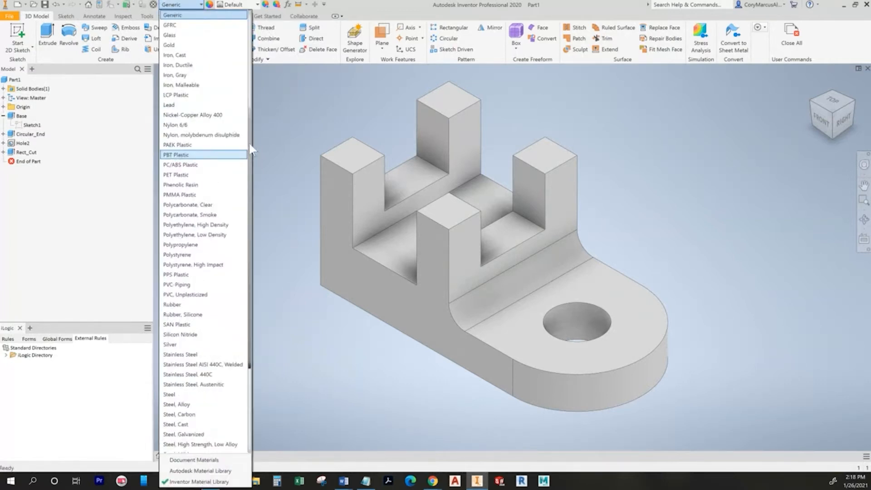
scroll(182, 91, "up", 1)
left_click(180, 74)
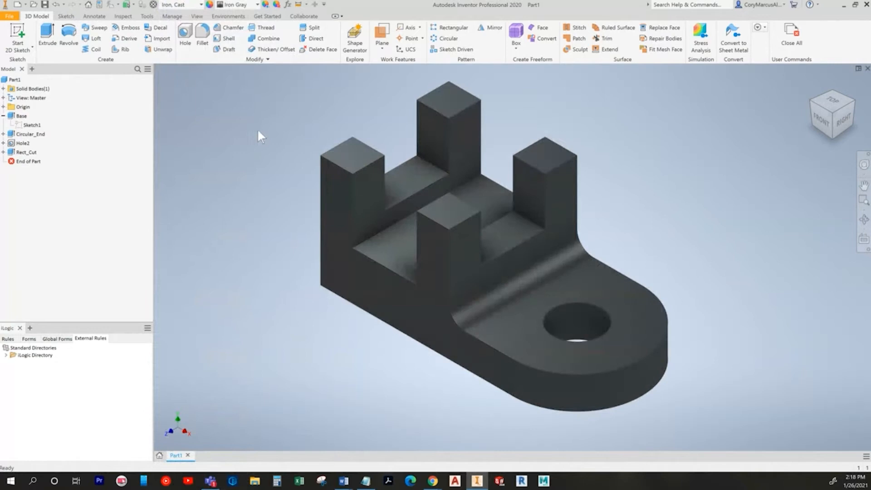
Step: Look at the textbook's Exercises section, then begin a new file
key("alt+Tab")
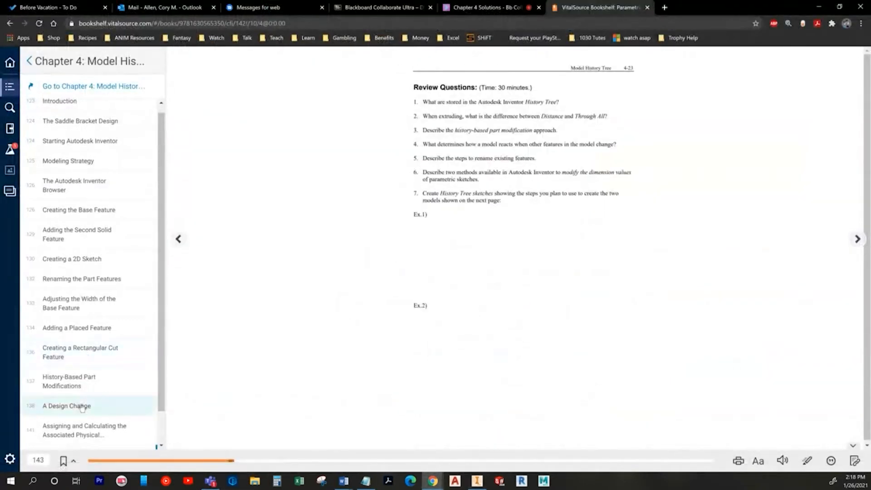
scroll(90, 404, "down", 1)
left_click(73, 438)
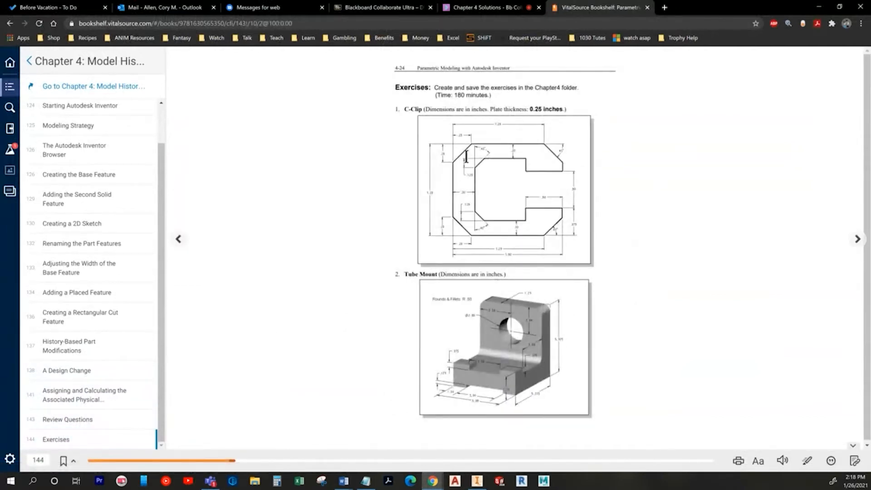
key("alt+Tab")
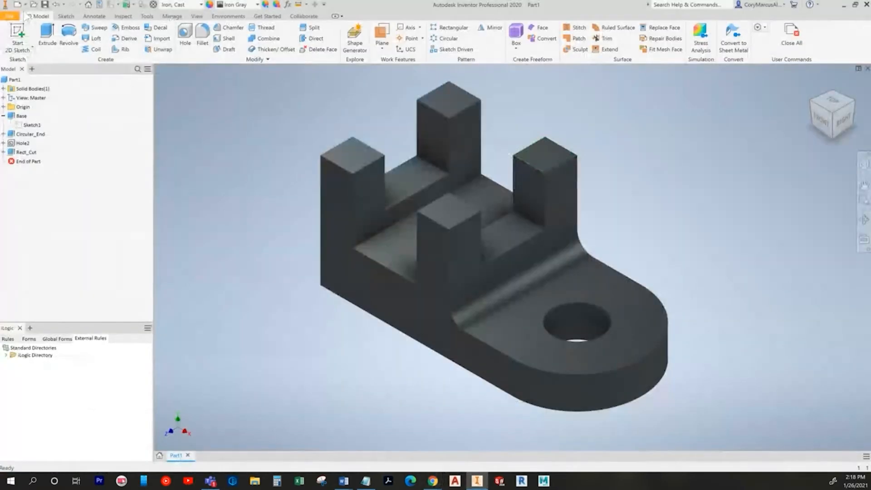
key("ctrl+n")
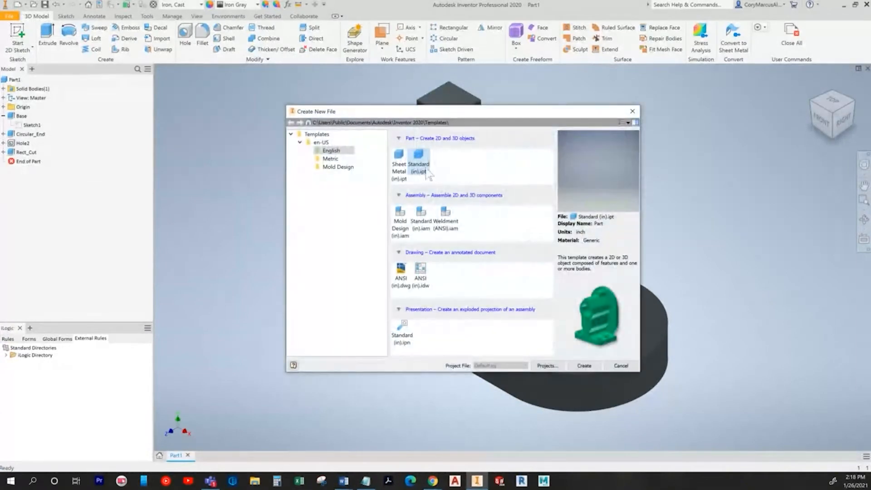
Step: Create Part2 from Standard (in).ipt and start Sketch1 on the XY plane with the Line tool
double_click(426, 171)
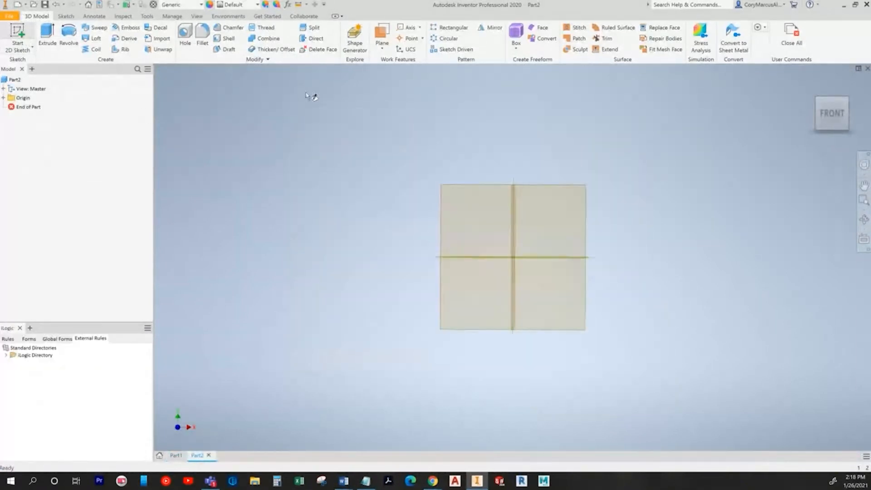
key("s")
left_click(458, 140)
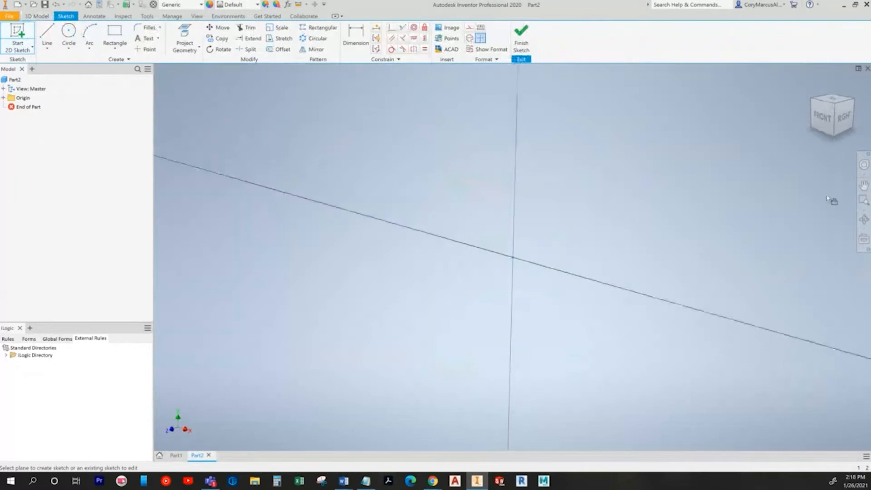
left_click(46, 37)
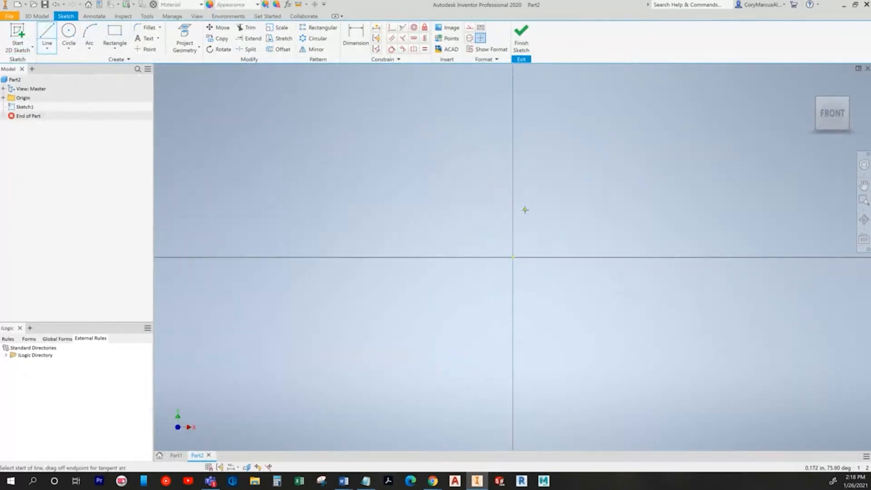
key("alt+Tab")
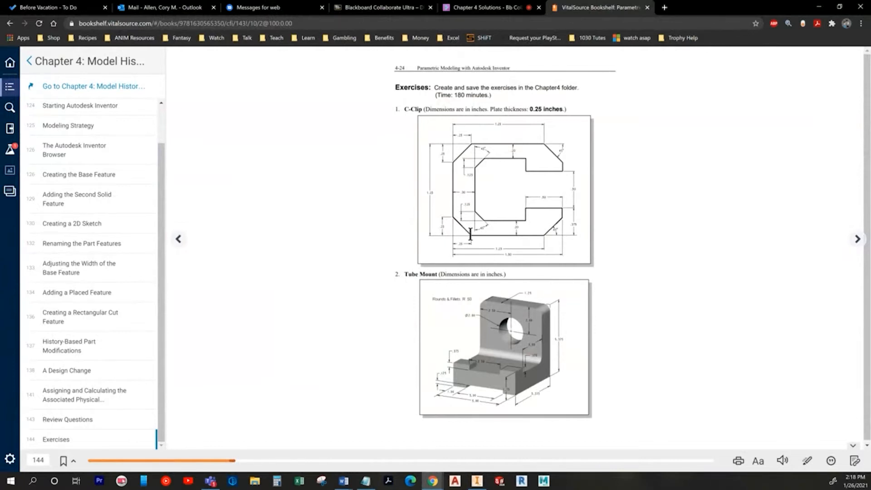
Step: Start the C-Clip line chain at the origin through the lower-right and inner bottom segments
key("alt+Tab")
left_click(512, 257)
middle_click_drag(688, 257, 451, 297)
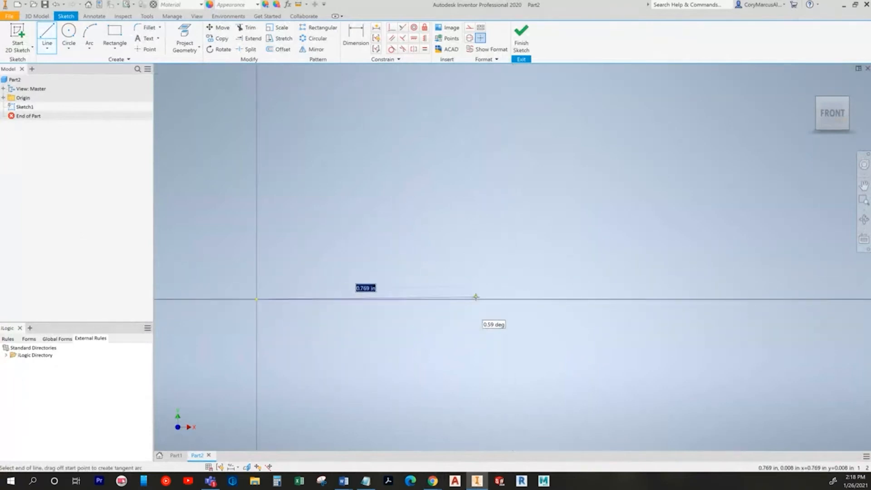
key("alt+Tab")
key("alt+Tab")
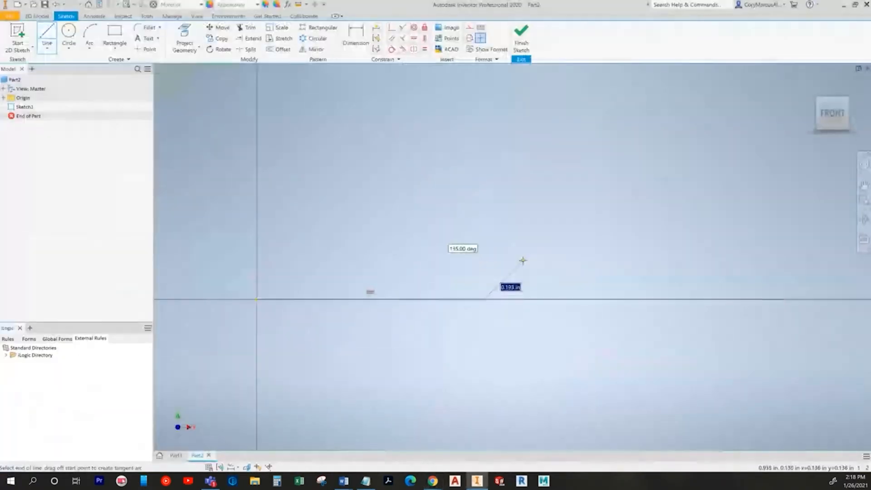
left_click(526, 259)
left_click(526, 223)
key("alt+Tab")
key("alt+Tab")
left_click(445, 222)
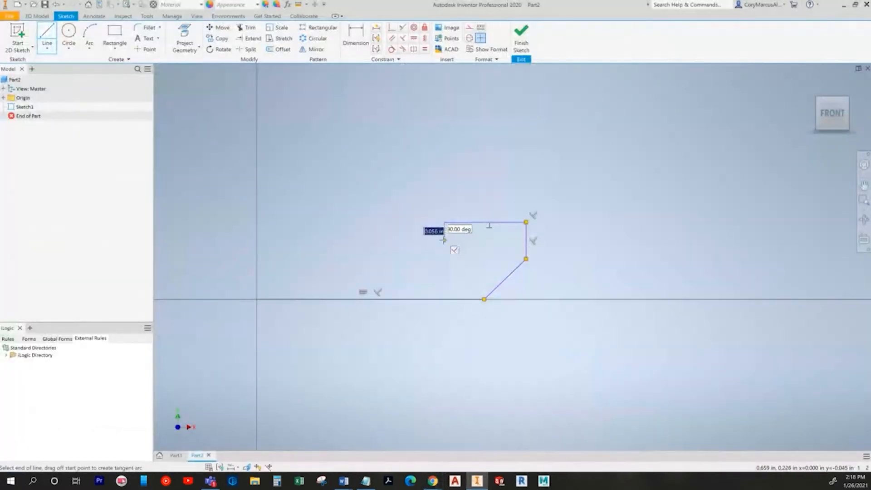
left_click(443, 245)
key("alt+Tab")
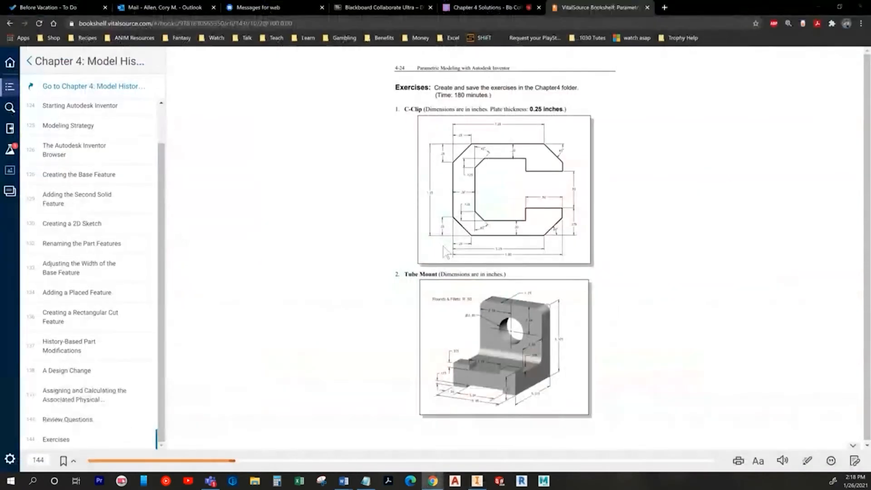
key("alt+Tab")
key("alt+Tab")
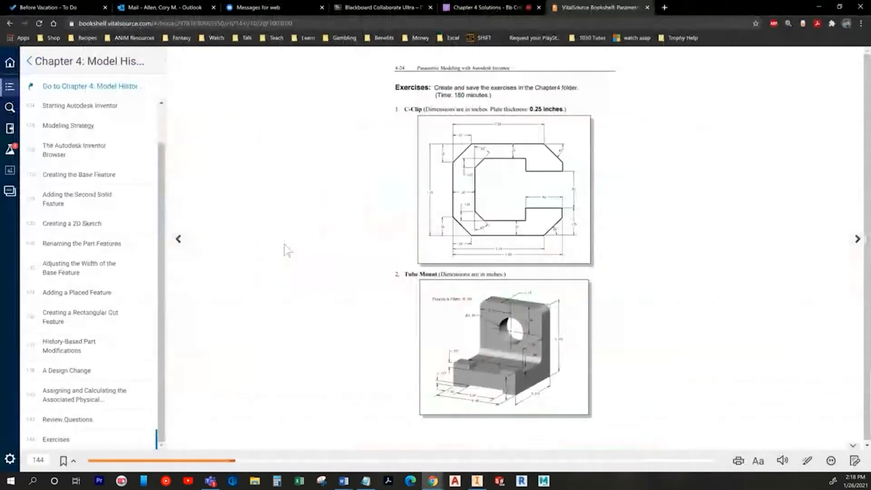
key("alt+Tab")
left_click(284, 245)
left_click(253, 213)
key("alt+Tab")
key("alt+Tab")
Step: Continue the lines through the inner, top and outer left edges, closing the C outline
middle_click_drag(277, 104, 268, 219)
left_click(244, 202)
left_click(283, 166)
left_click(427, 165)
left_click(427, 196)
left_click(516, 196)
left_click(516, 147)
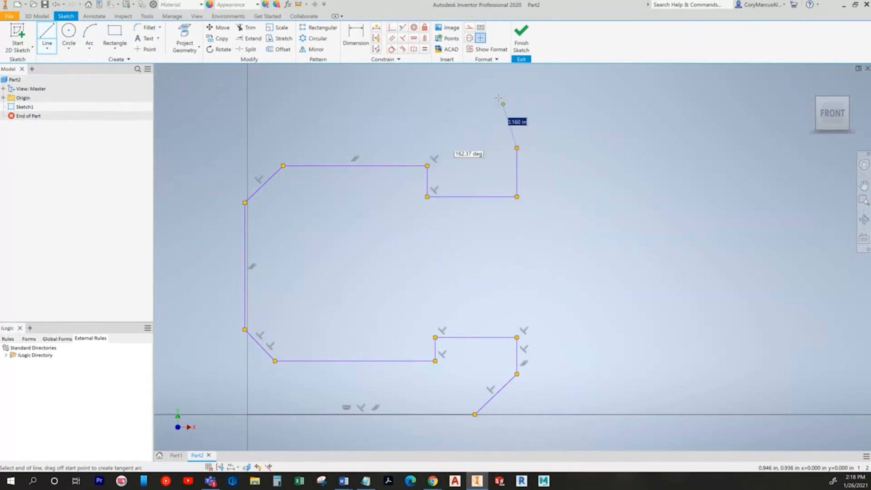
left_click(471, 111)
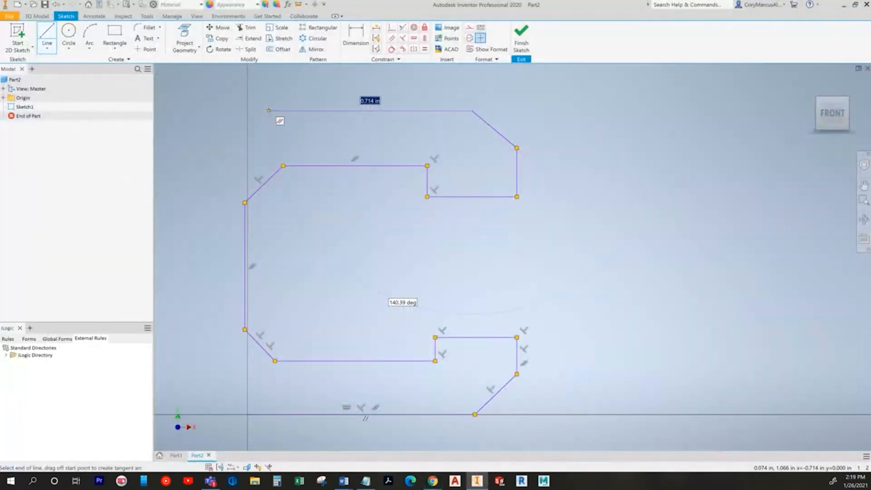
left_click(269, 110)
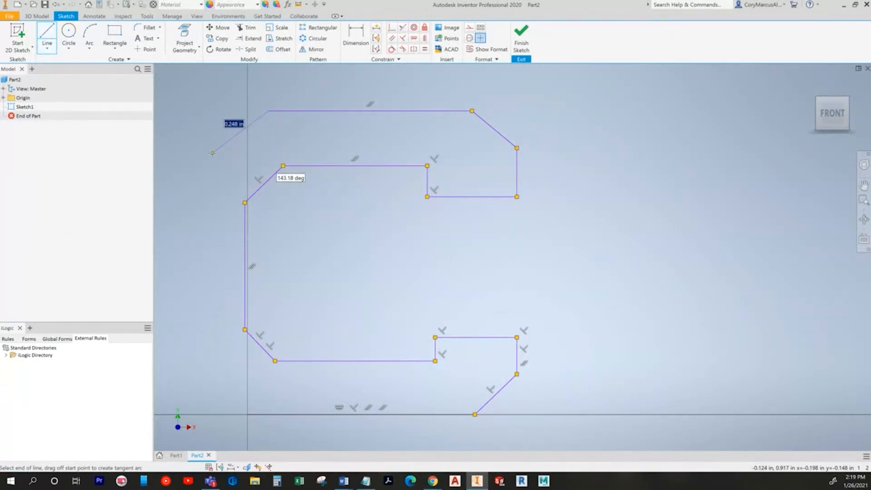
key("alt+Tab")
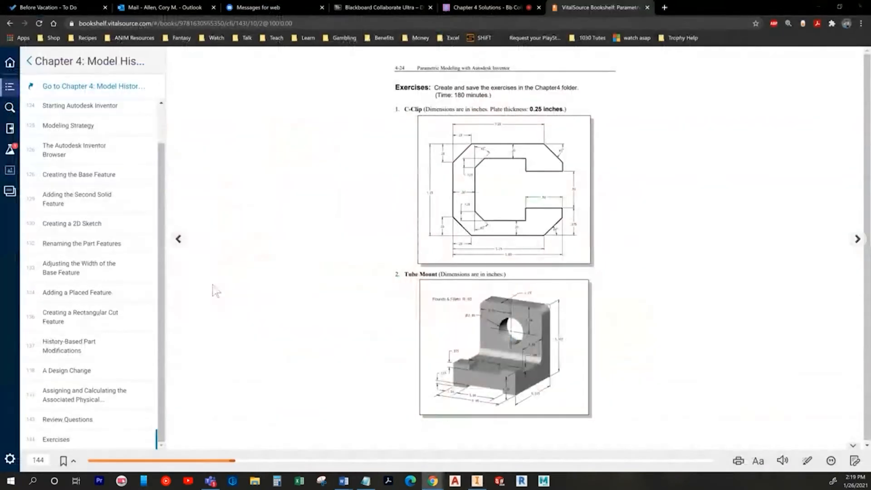
key("alt+Tab")
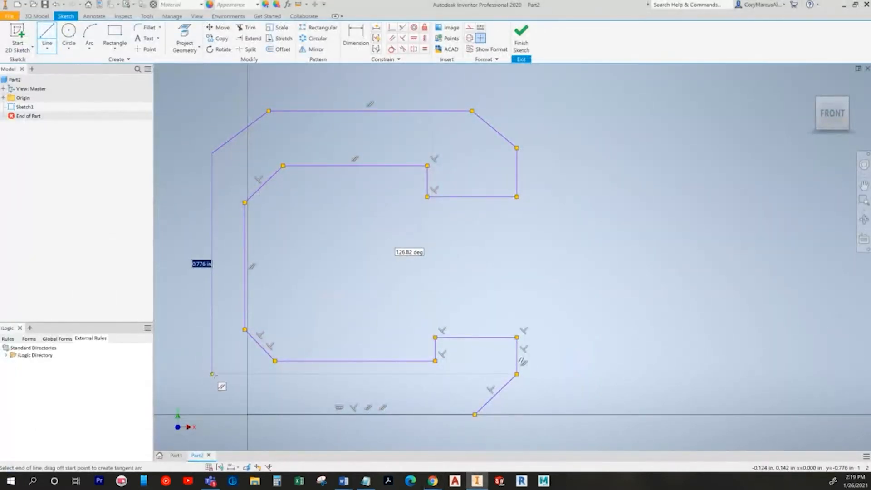
left_click(212, 379)
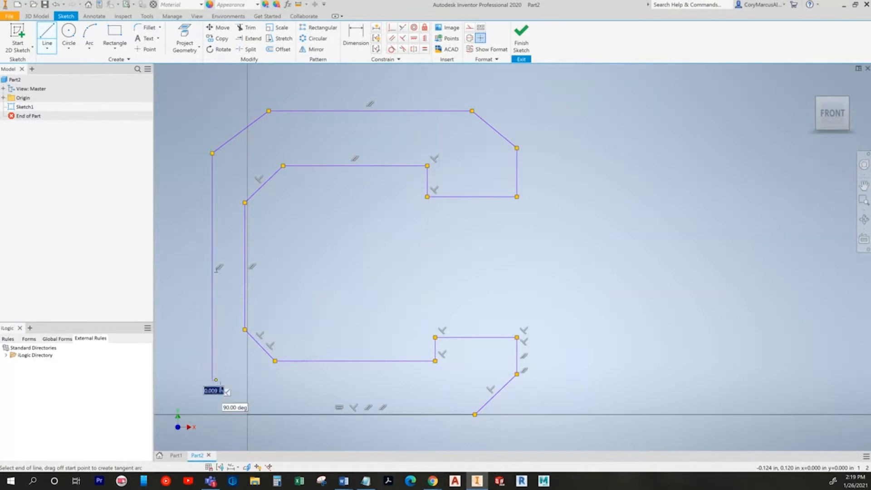
key("alt+Tab")
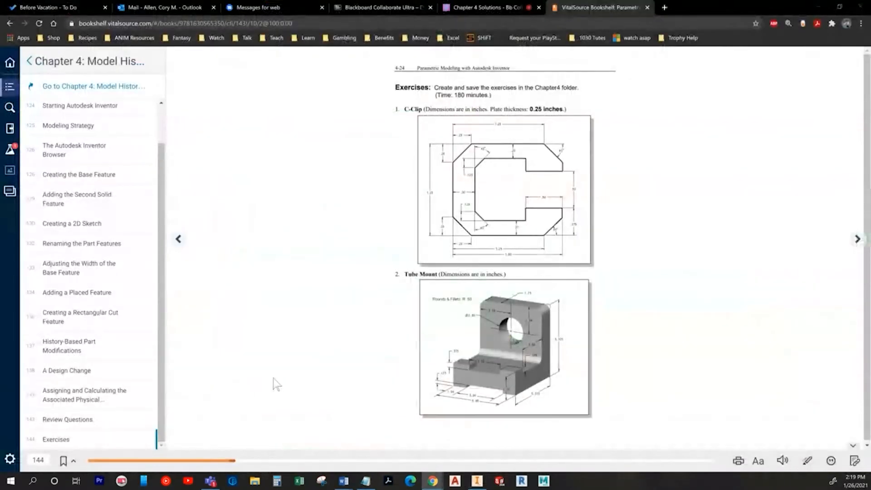
key("alt+Tab")
middle_click_drag(307, 396, 333, 298)
left_click(289, 335)
key("Escape")
Step: Make the outline's bottom-left corner coincident with the sketch origin
left_click(392, 27)
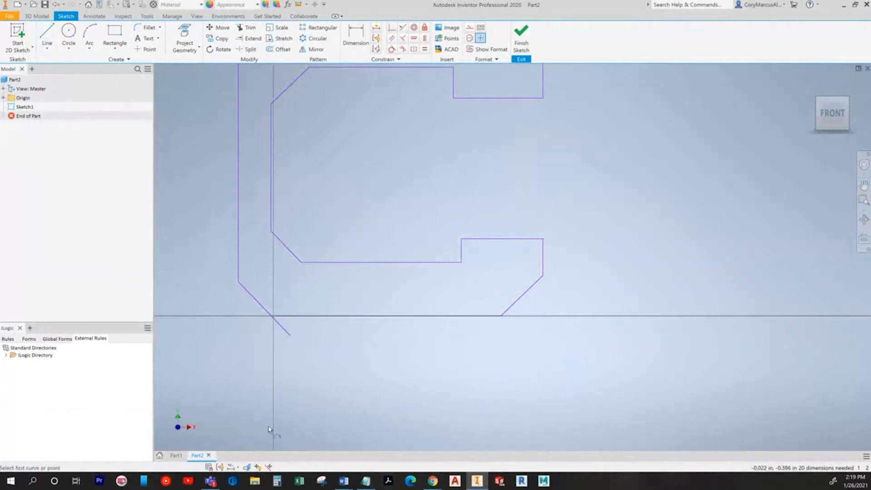
left_click(274, 316)
middle_click_drag(290, 317, 377, 404)
key("Escape")
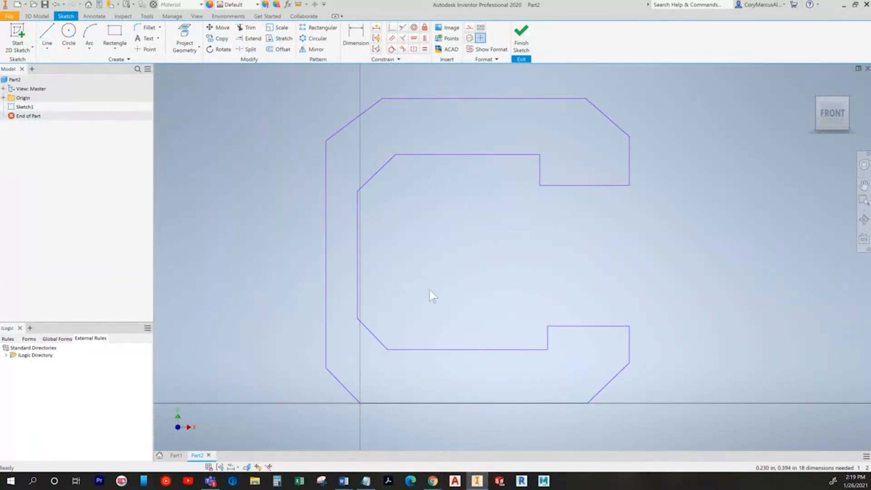
middle_click_drag(422, 258, 388, 254)
key("alt+Tab")
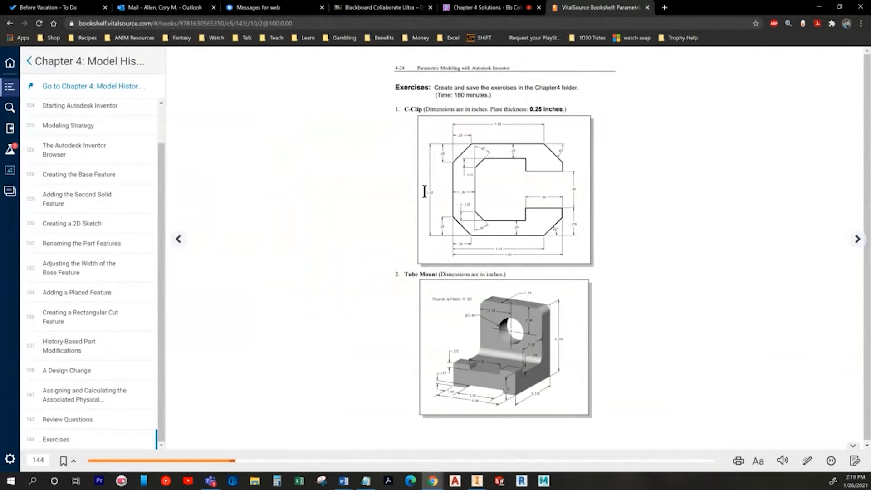
key("alt+Tab")
Step: Dimension the C's overall height between top and bottom edges as 1.25 in
left_click(358, 40)
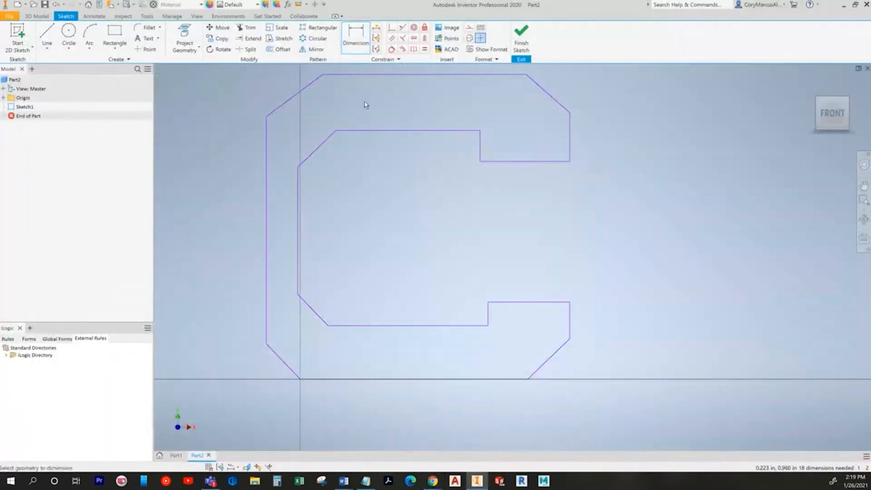
left_click(365, 74)
left_click(349, 380)
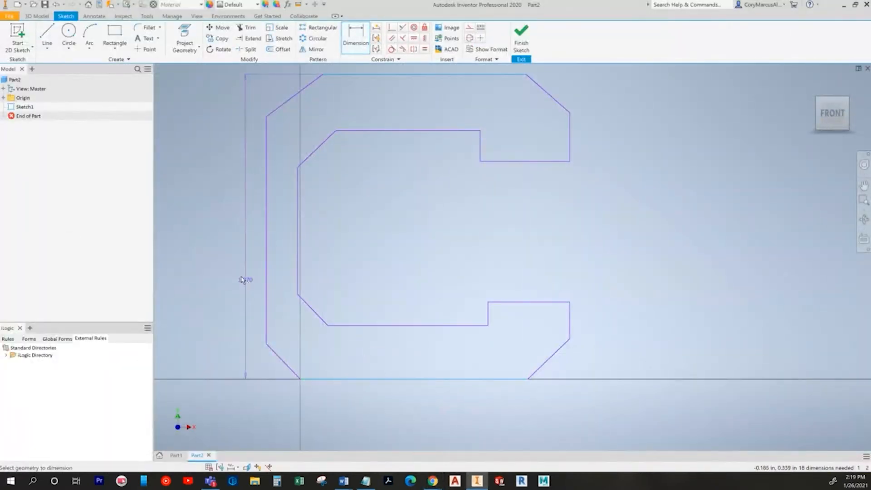
left_click(183, 242)
type("1.25")
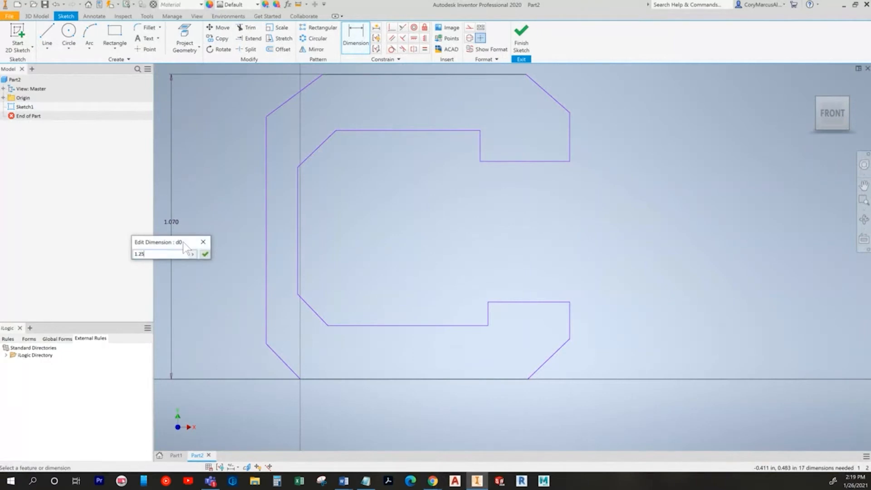
key("Return")
scroll(342, 286, "down", 4)
middle_click_drag(342, 285, 375, 305)
key("alt+Tab")
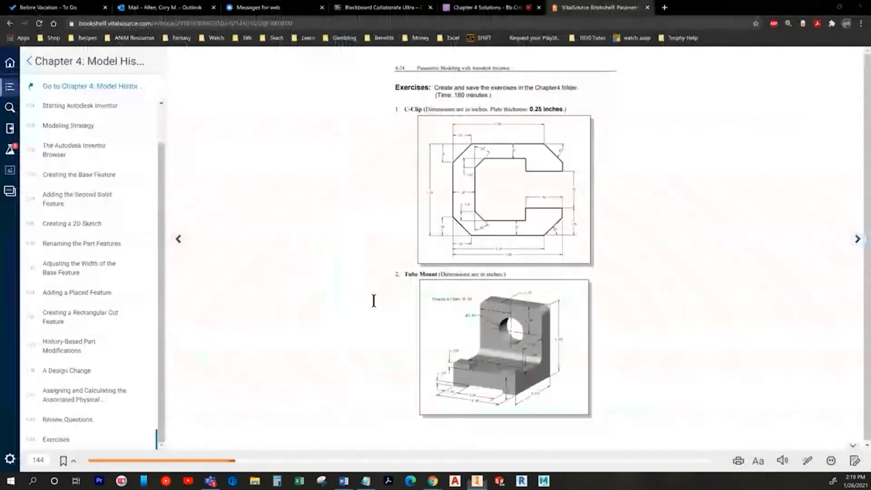
key("alt+Tab")
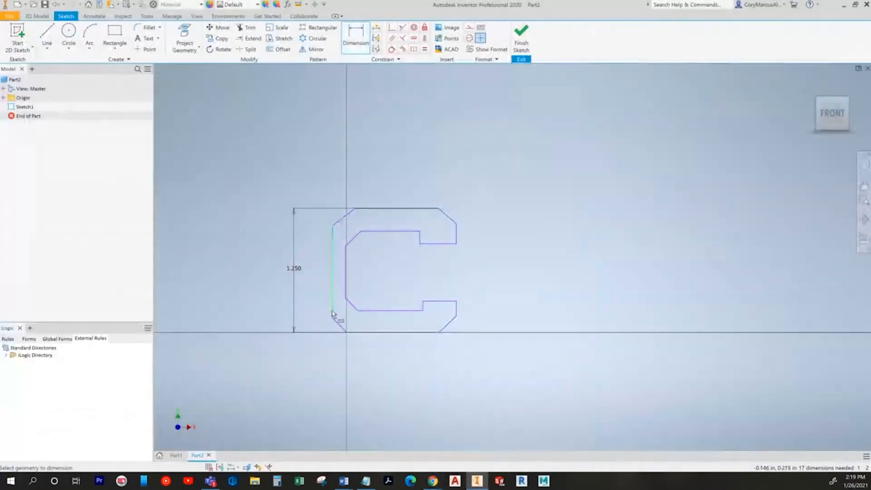
scroll(347, 331, "up", 3)
key("alt+Tab")
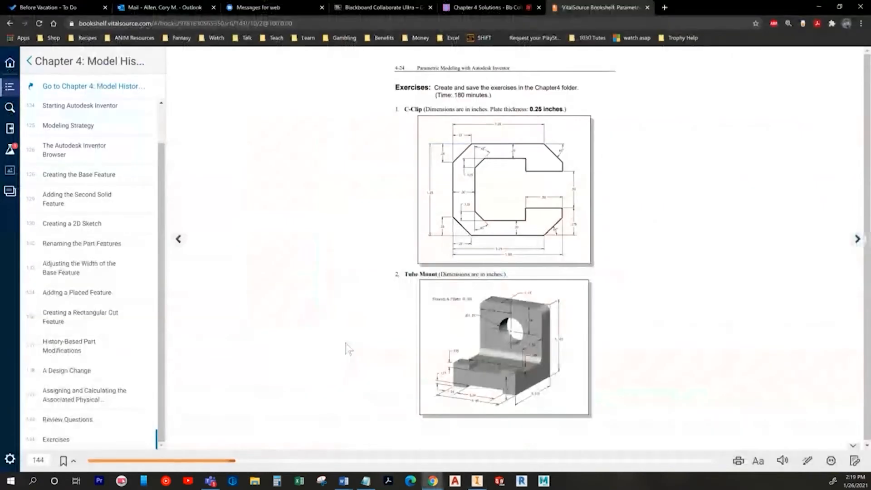
key("alt+Tab")
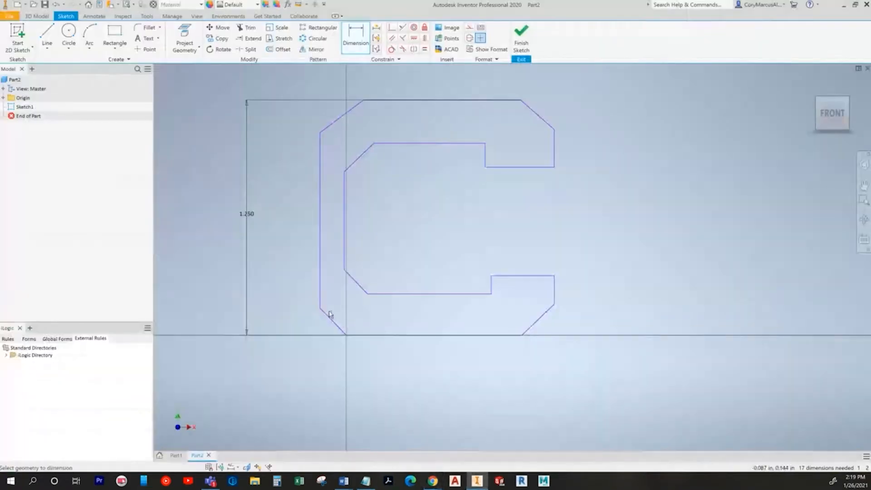
Step: Give the lower-left chamfer a .25 height dimension
left_click(323, 311)
left_click(359, 336)
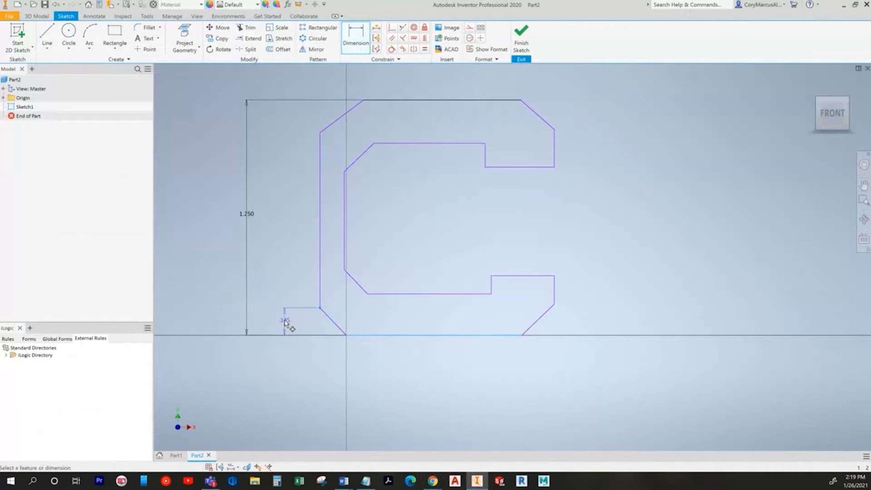
left_click(286, 321)
type(".25")
key("Return")
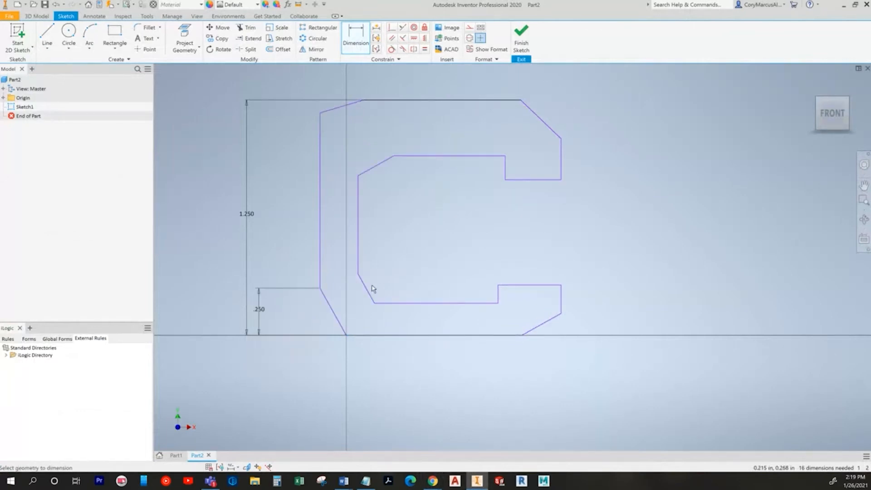
Step: Dimension the lower chamfer width (.2) and the top-left chamfer width (.25)
left_click(346, 334)
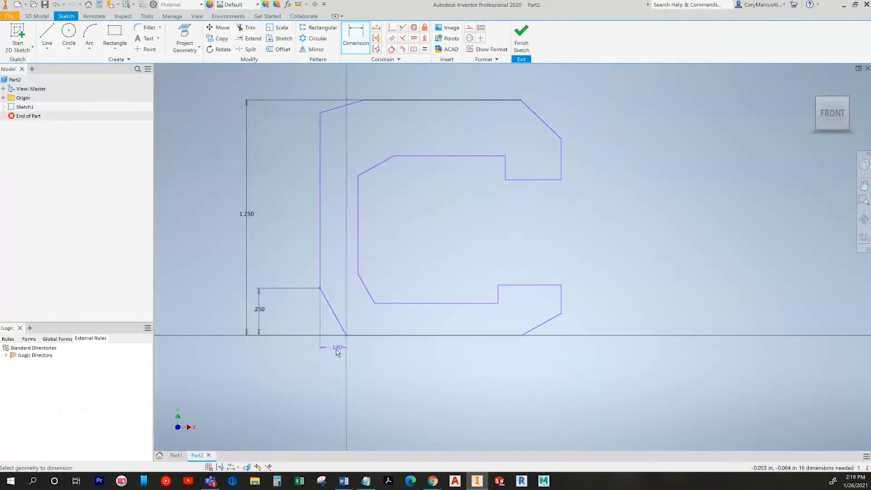
left_click(334, 364)
type(".2")
key("Return")
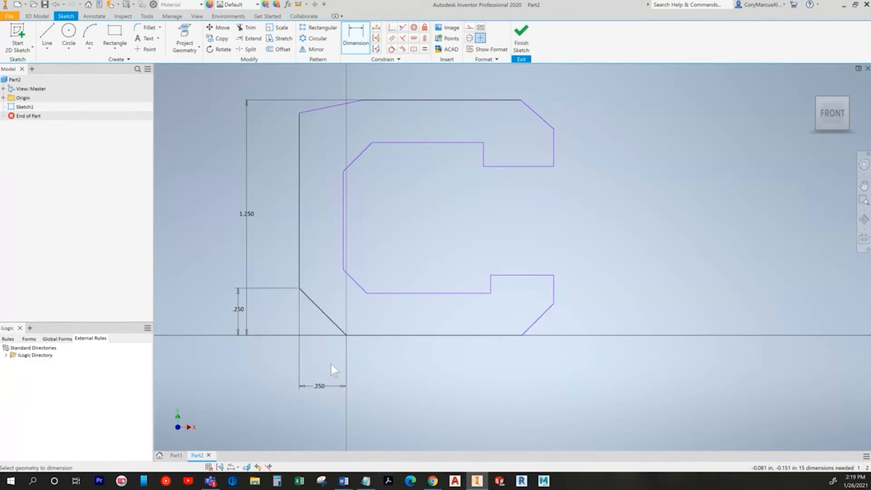
left_click(432, 480)
key("alt+Tab")
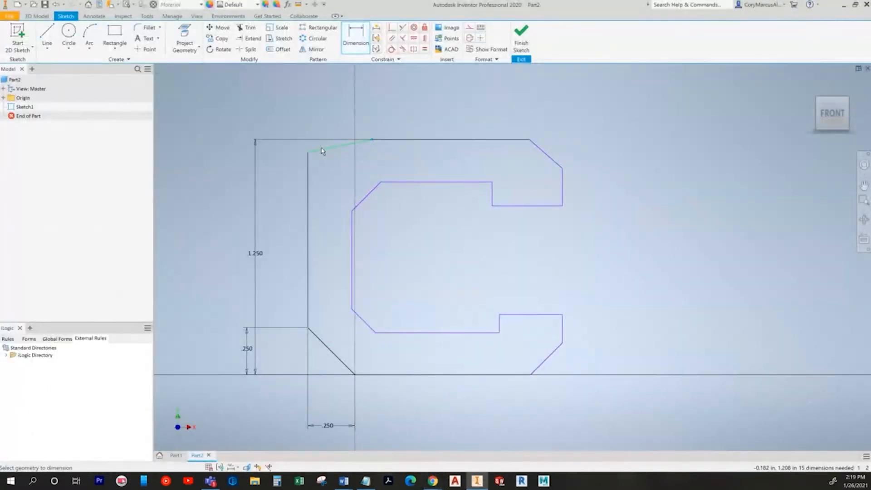
left_click(339, 114)
type(".25")
key("Return")
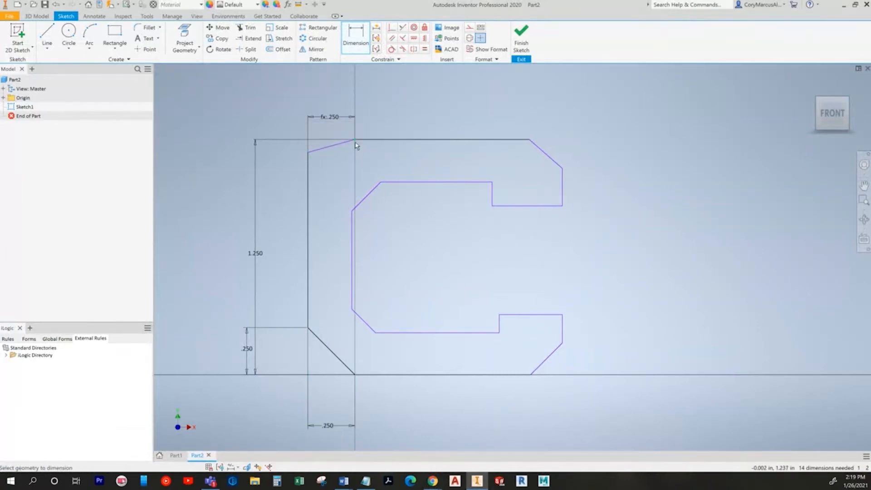
Step: Add the top-left chamfer height dimension and move the chamfer dimensions clear of the sketch
left_click(284, 149)
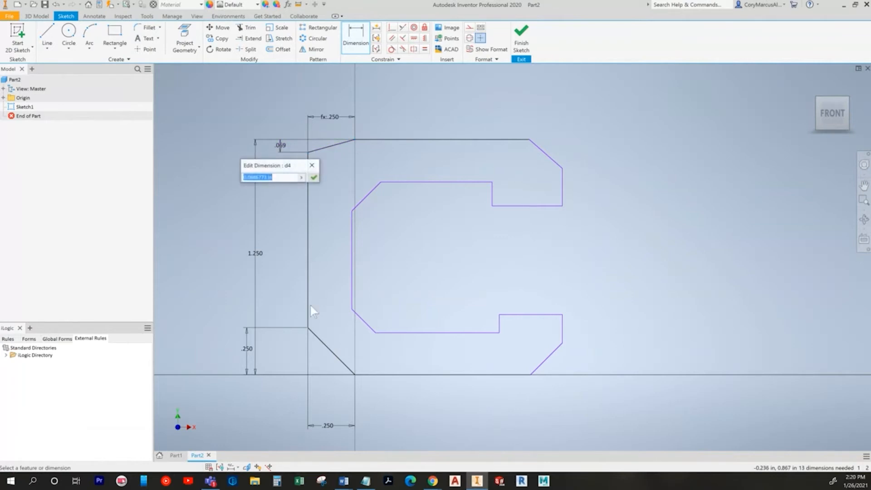
key("Return")
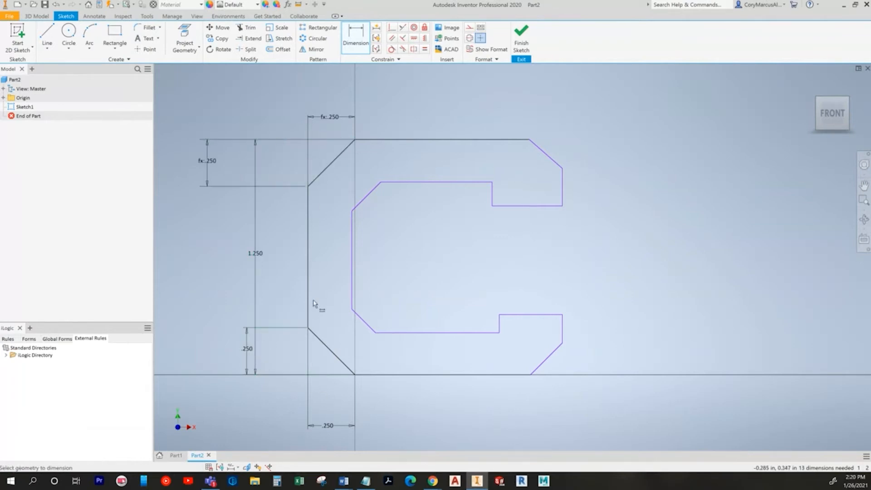
key("Escape")
left_click_drag(247, 350, 277, 350)
left_click_drag(207, 161, 278, 155)
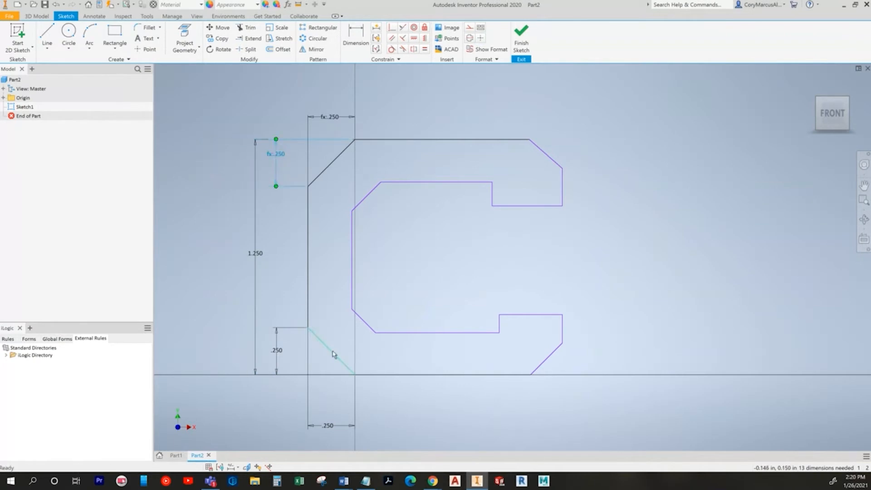
Step: Try 3/16 on the lower chamfer height, undo it, then link the top chamfer height to it
double_click(276, 351)
type("3/16")
key("Return")
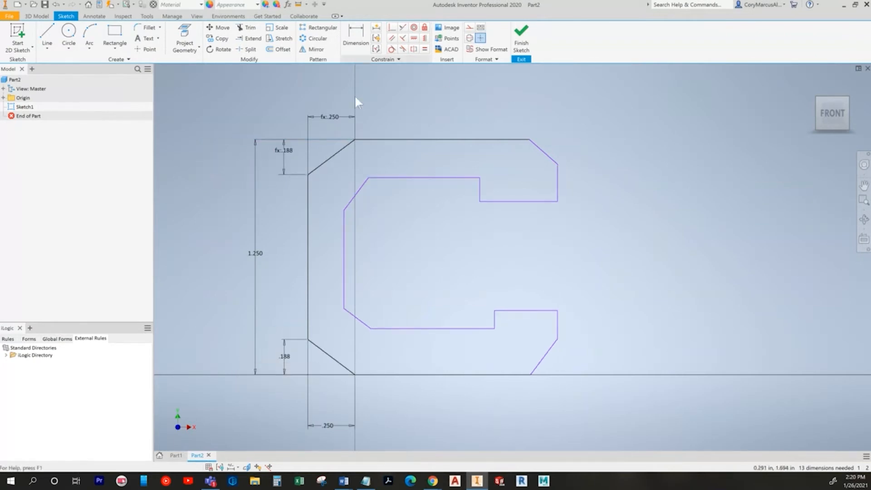
key("ctrl+z")
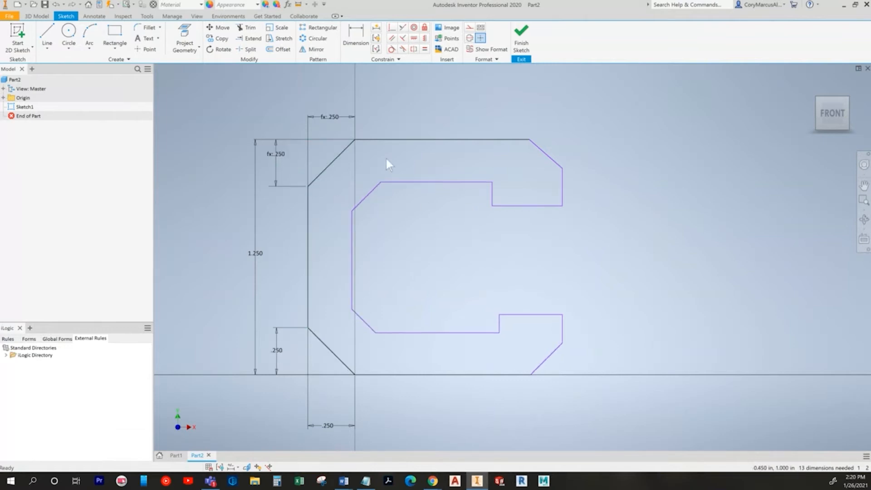
double_click(276, 154)
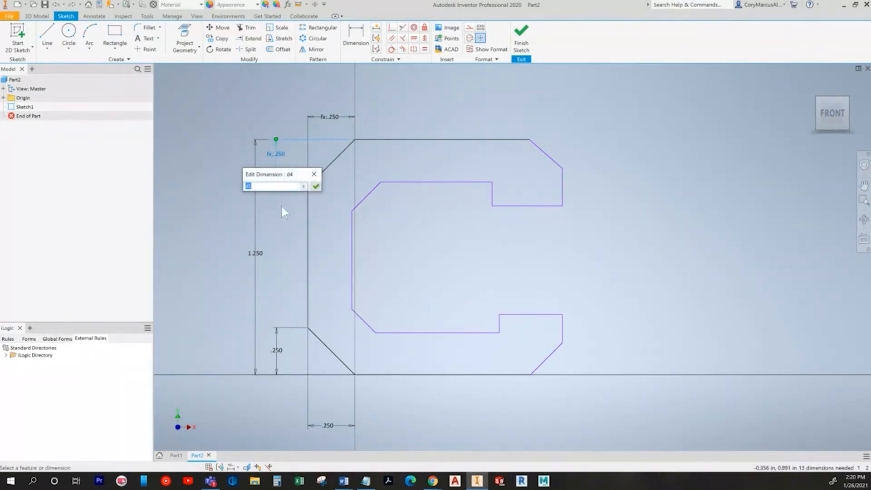
left_click(281, 353)
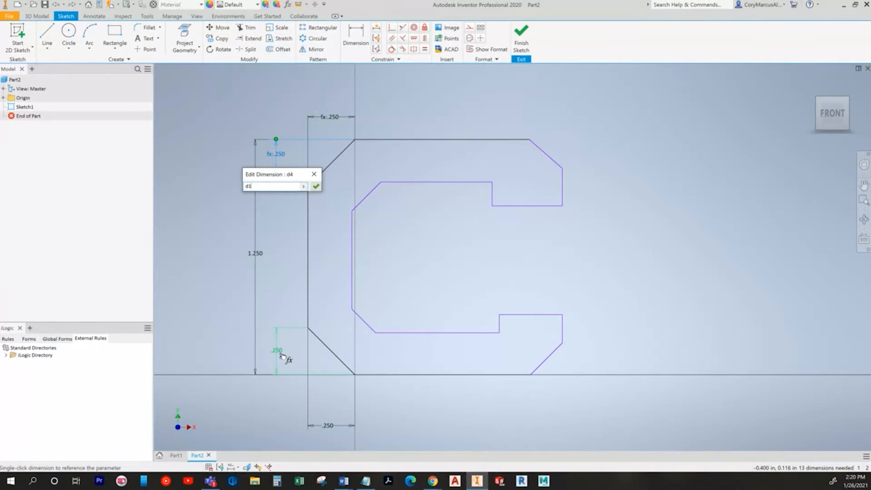
key("Return")
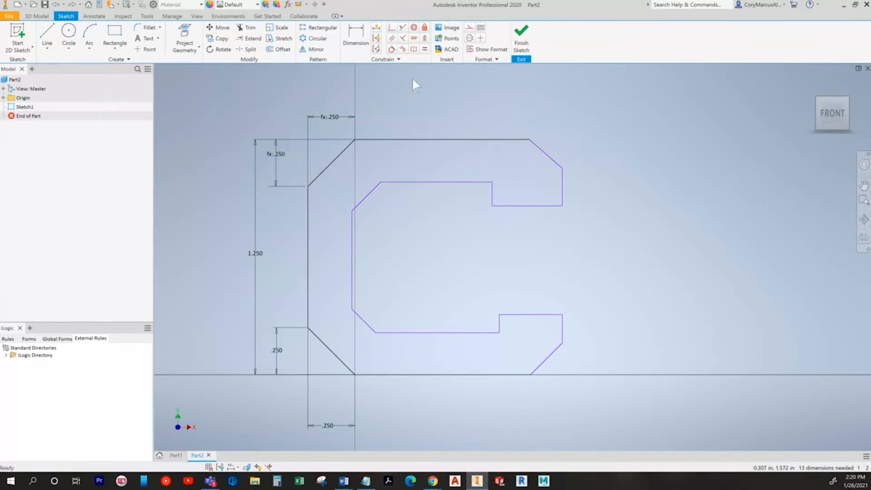
Step: Dimension the inner lower-left chamfer height as .125
key("alt+Tab")
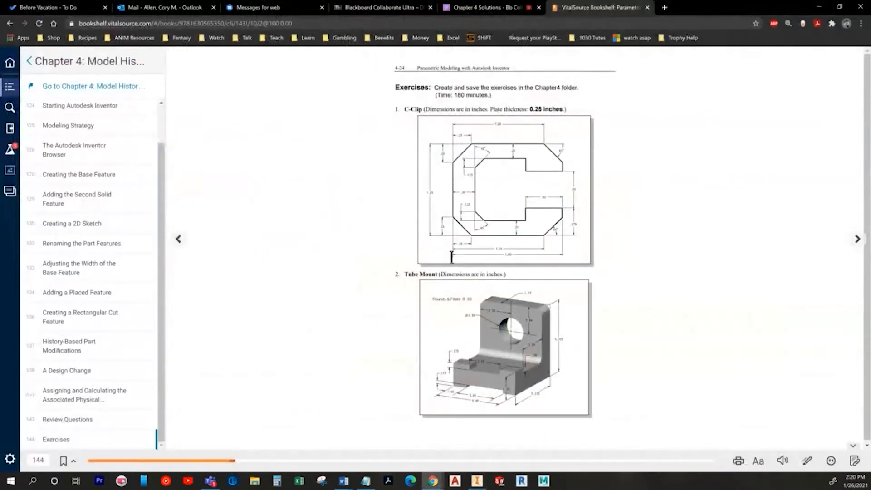
key("alt+Tab")
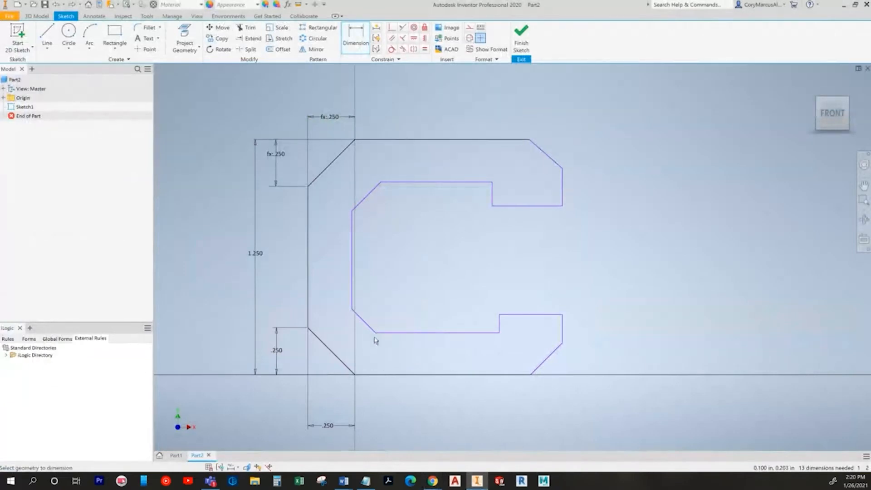
left_click(354, 313)
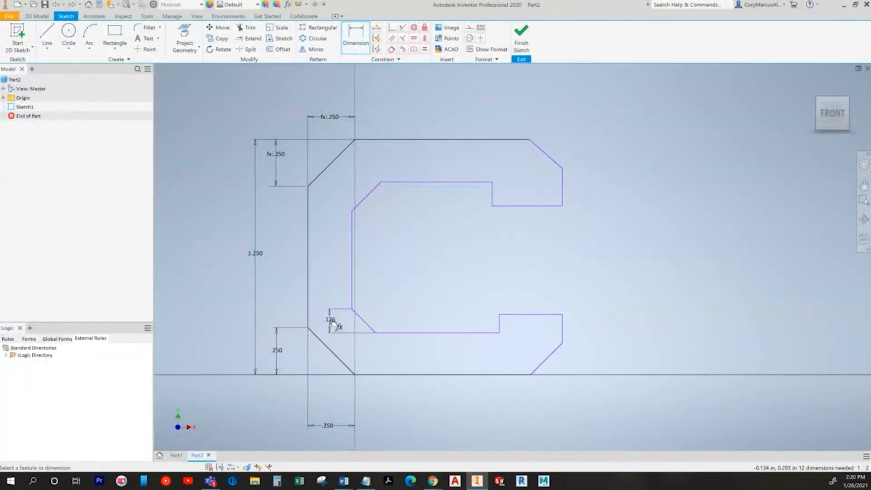
left_click(333, 318)
type(".125")
key("Return")
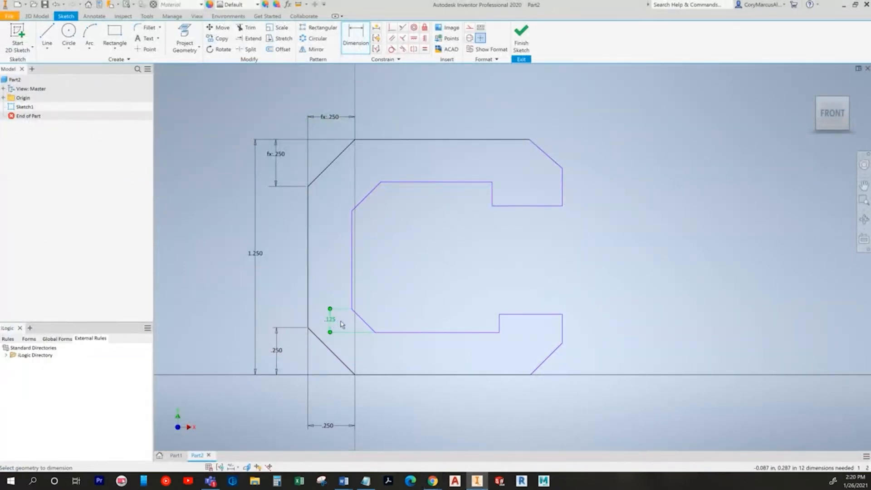
left_click(352, 303)
Step: Abandon the over-constrained angle dimension and size the inner top chamfer height to .125
left_click(363, 326)
key("Escape")
key("Escape")
key("alt+Tab")
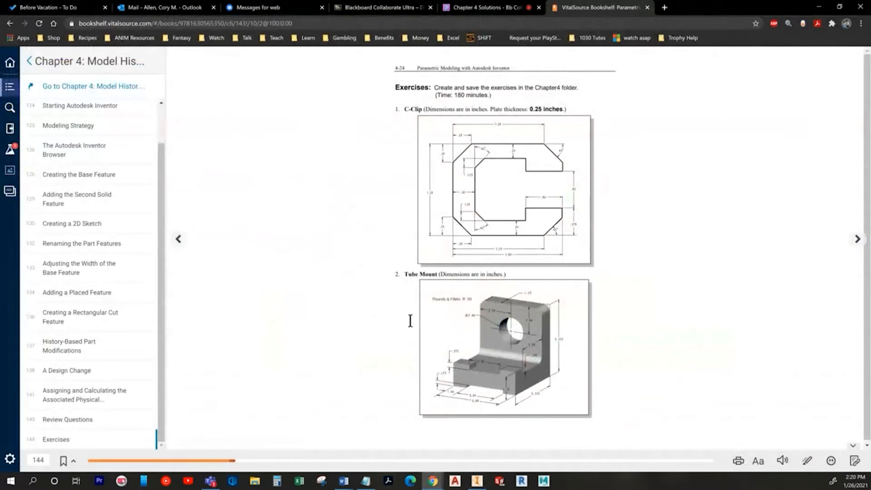
key("alt+Tab")
key("d")
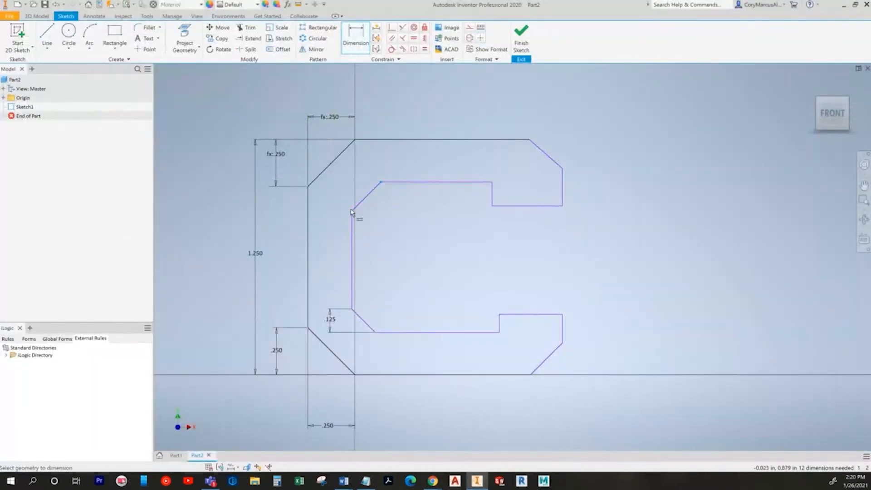
left_click(340, 196)
type(".125")
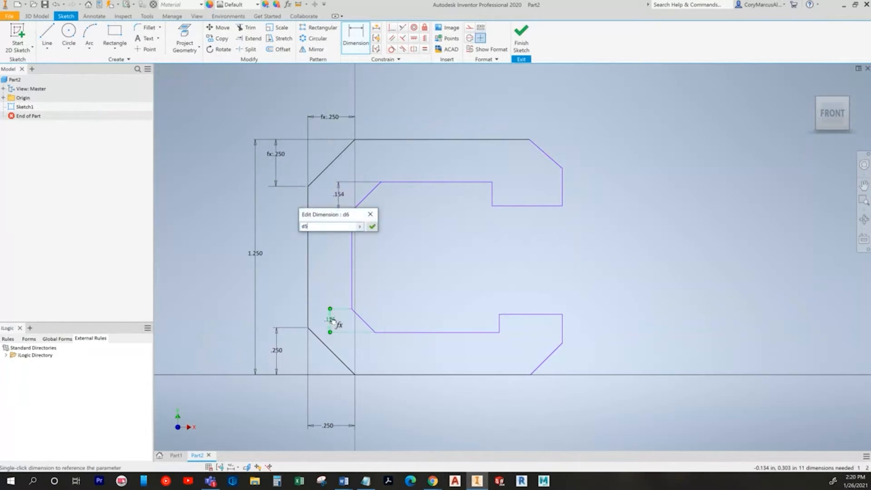
key("Return")
key("alt+Tab")
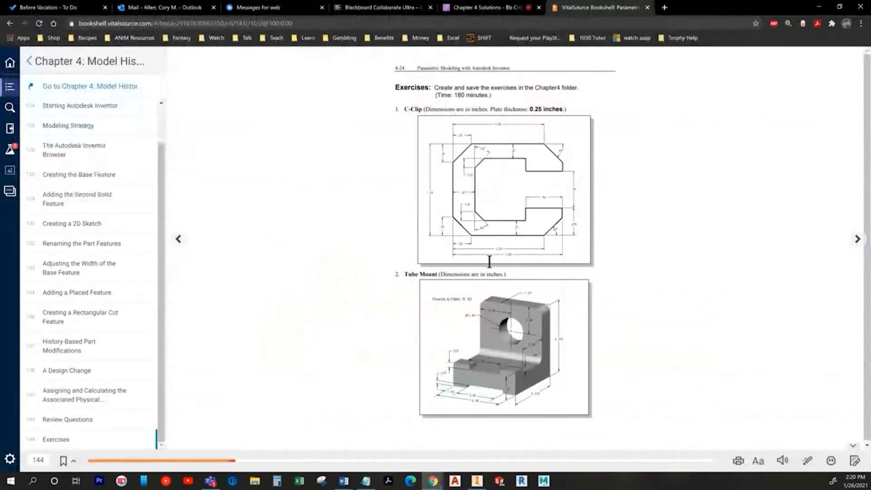
key("alt+Tab")
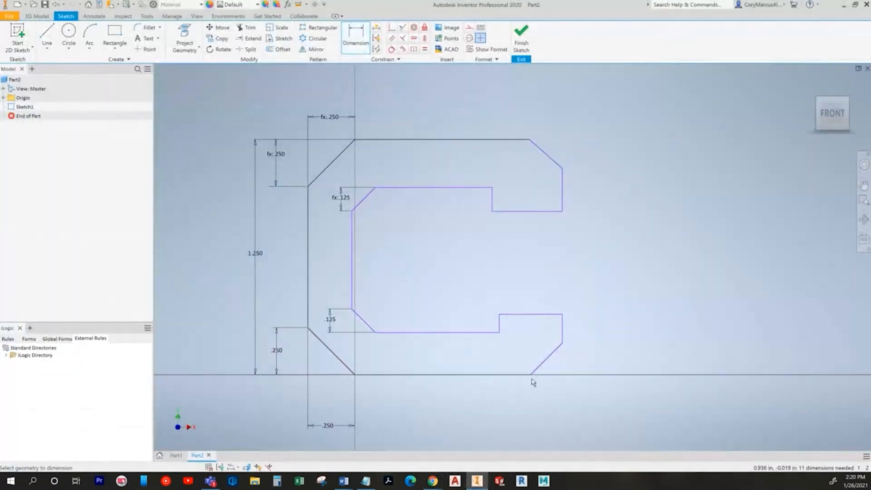
Step: Dimension the C's bottom edge length as 1.25 in
left_click(309, 313)
left_click(530, 374)
middle_click_drag(530, 377, 534, 267)
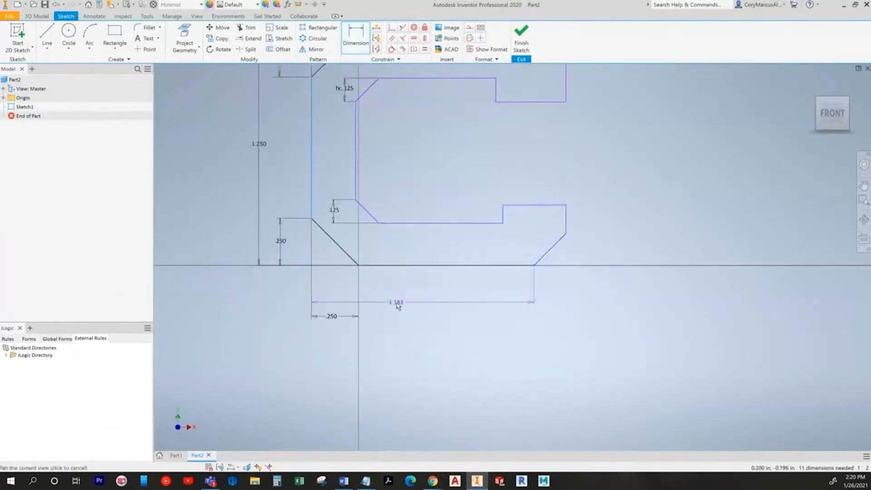
left_click(421, 343)
type("1.25")
key("Return")
Step: Dimension the overall width from the outer left line to the right edge as 1.5 in
key("alt+Tab")
key("alt+Tab")
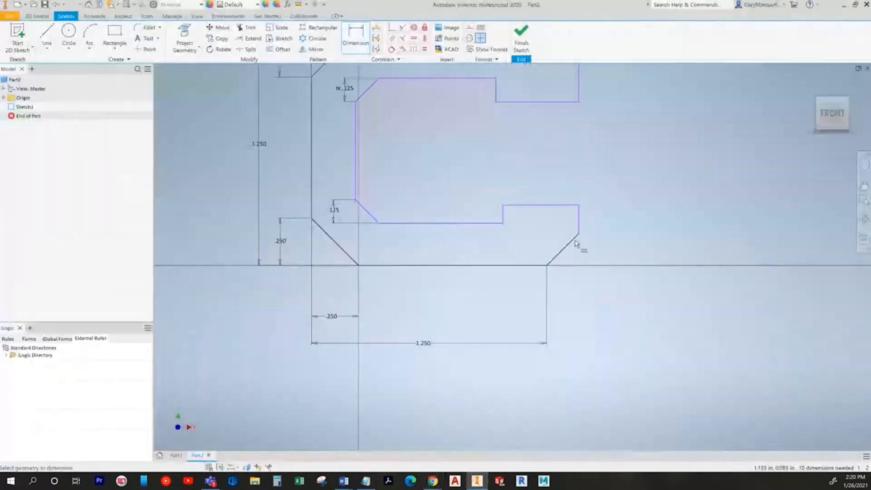
left_click(312, 191)
left_click(578, 220)
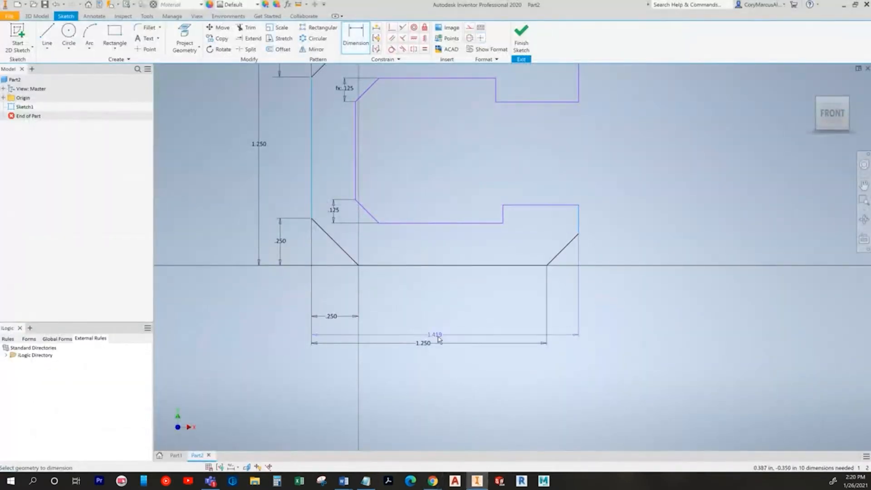
left_click(443, 360)
type("1.5")
key("Return")
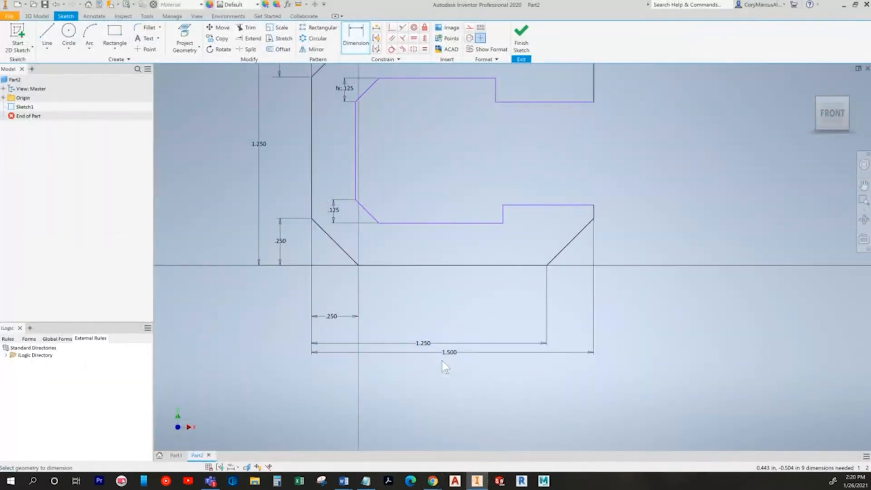
key("alt+Tab")
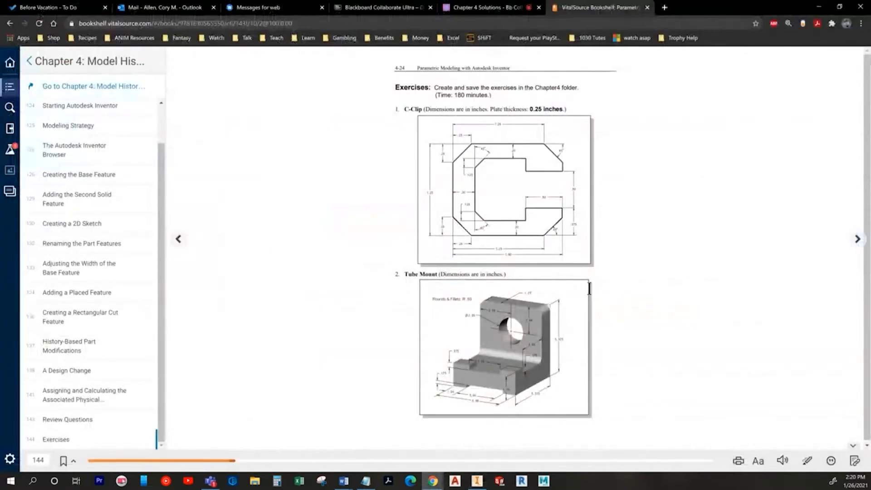
key("alt+Tab")
Step: Add the .500 lower slot length and the .2 vertical slot dimension, checking the e-book drawing
left_click(492, 259)
left_click(507, 231)
key("Return")
key("alt+Tab")
key("alt+Tab")
key("alt+Tab")
key("alt+Tab")
left_click(410, 319)
left_click(419, 278)
left_click(440, 298)
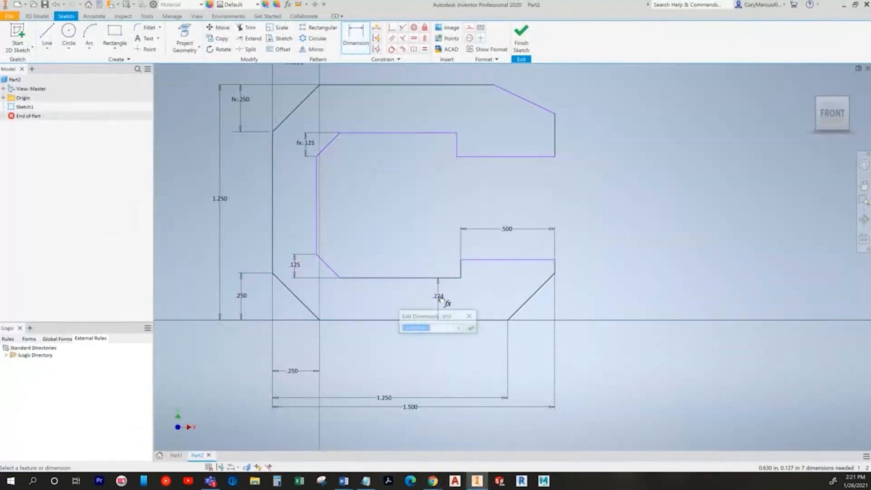
type(".2")
key("Return")
Step: Dimension the left wall thickness between inner and outer left edges to .300
key("alt+Tab")
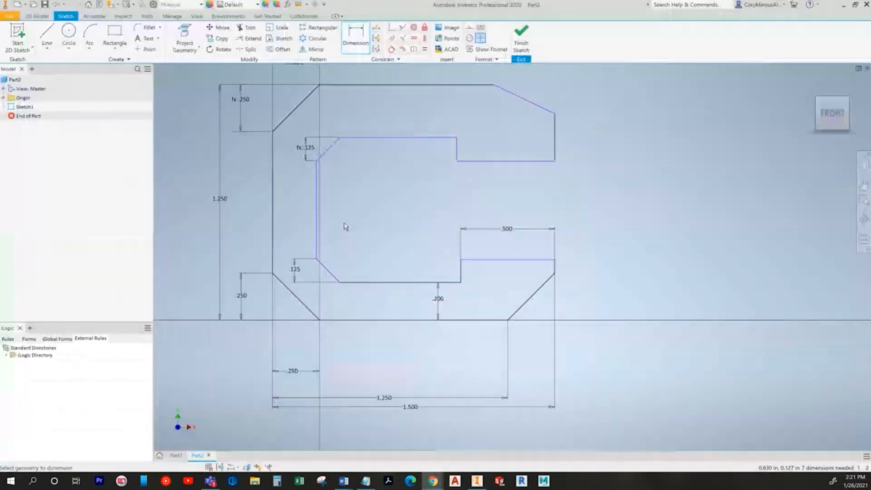
key("alt+Tab")
left_click(316, 214)
left_click(273, 220)
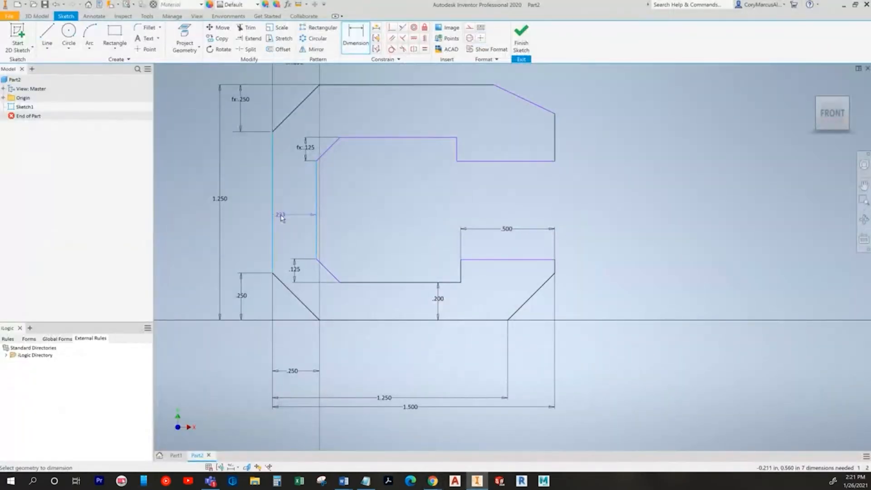
left_click(282, 218)
type(".3")
key("Return")
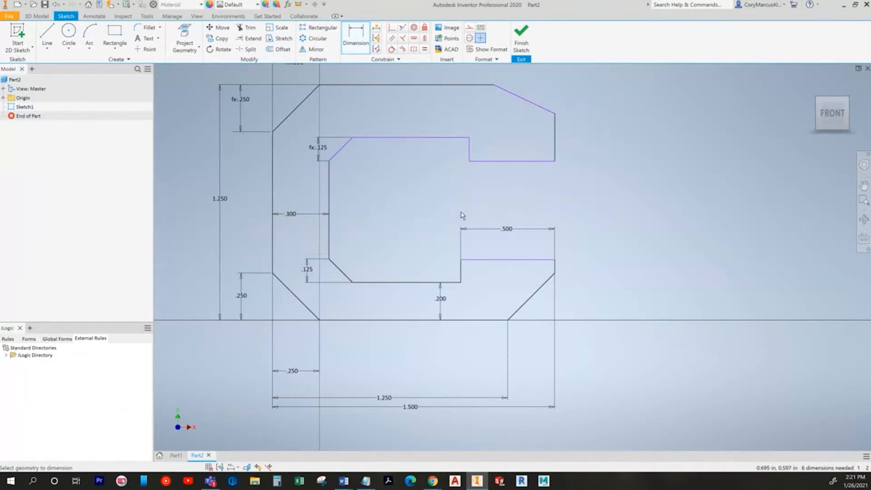
Step: Dimension the lower step height to .375
middle_click_drag(458, 258, 462, 286)
key("alt+Tab")
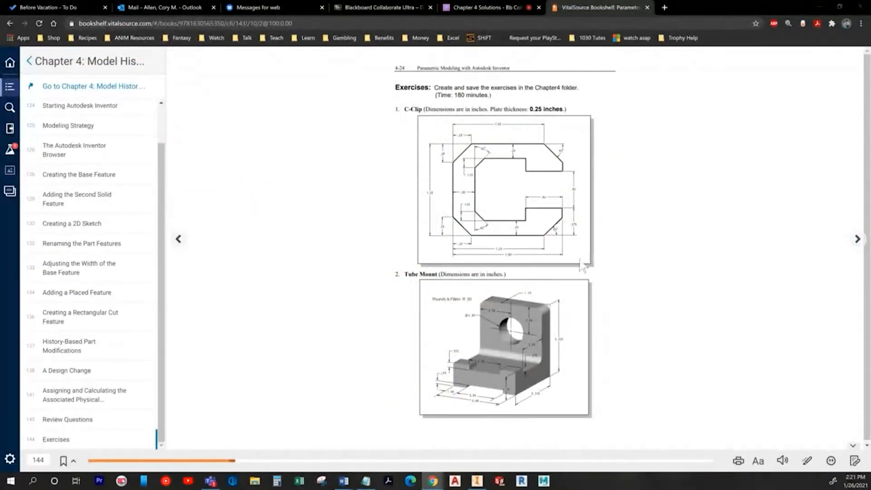
key("alt+Tab")
left_click(535, 287)
left_click(493, 347)
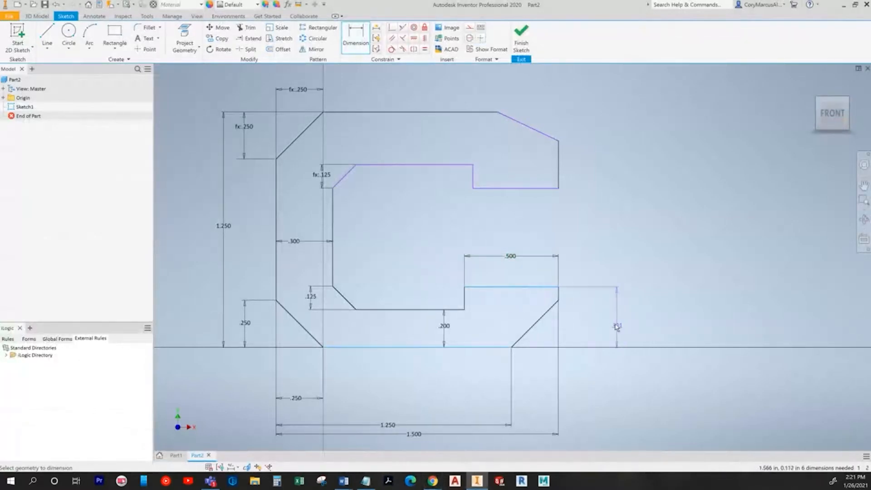
left_click(608, 324)
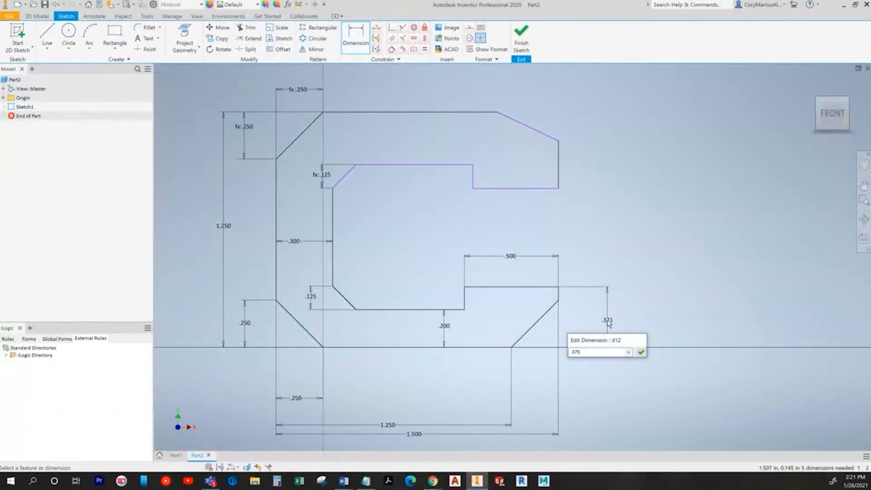
key("Return")
Step: Dimension the slot opening between the lower and upper step edges to .500
left_click(520, 277)
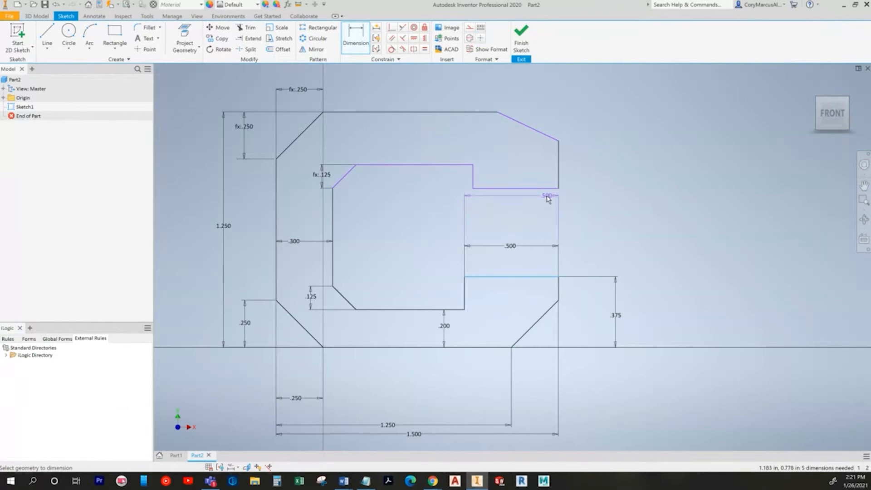
left_click(550, 189)
left_click(615, 229)
key("alt+Tab")
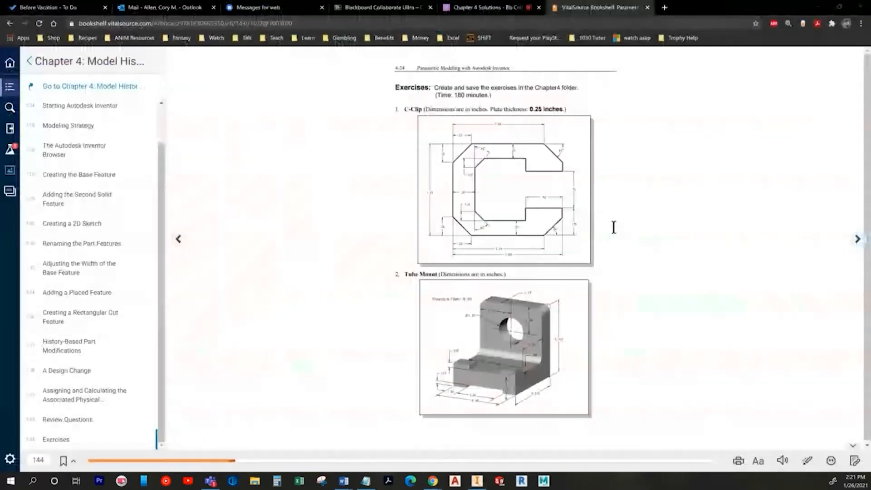
key("alt+Tab")
type(".5")
key("Return")
Step: Compare with the exercise drawing and pick the inner and outer top edges for the top wall dimension
scroll(606, 258, "down", 2)
key("alt+Tab")
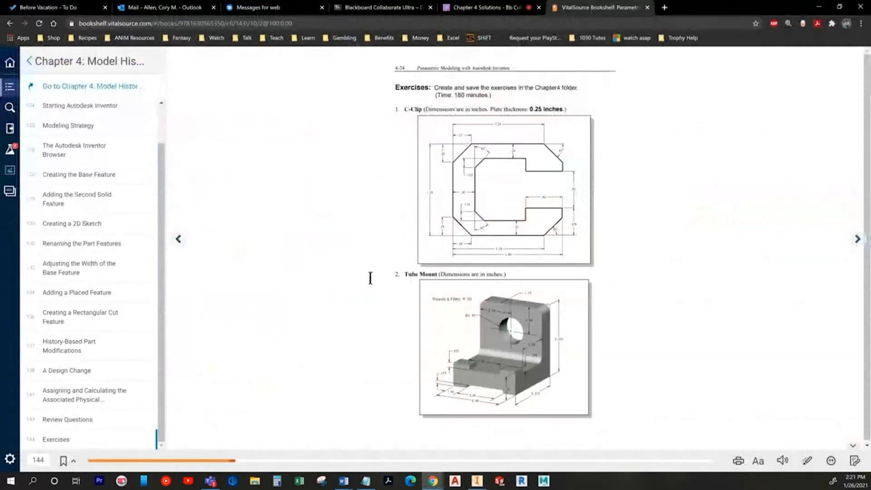
key("alt+Tab")
key("alt+Tab")
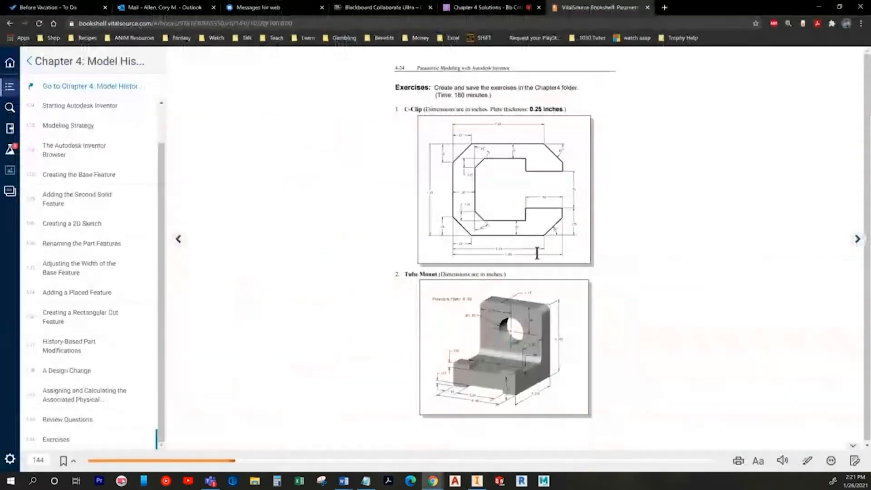
key("alt+Tab")
left_click(430, 240)
left_click(469, 187)
Step: Place the top wall thickness dimension, linked to the .200 value
left_click(450, 213)
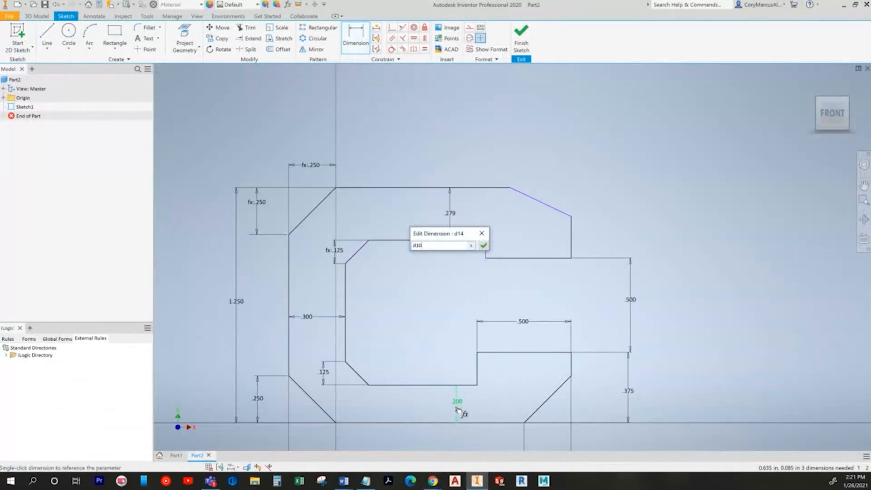
key("Return")
key("alt+Tab")
key("alt+Tab")
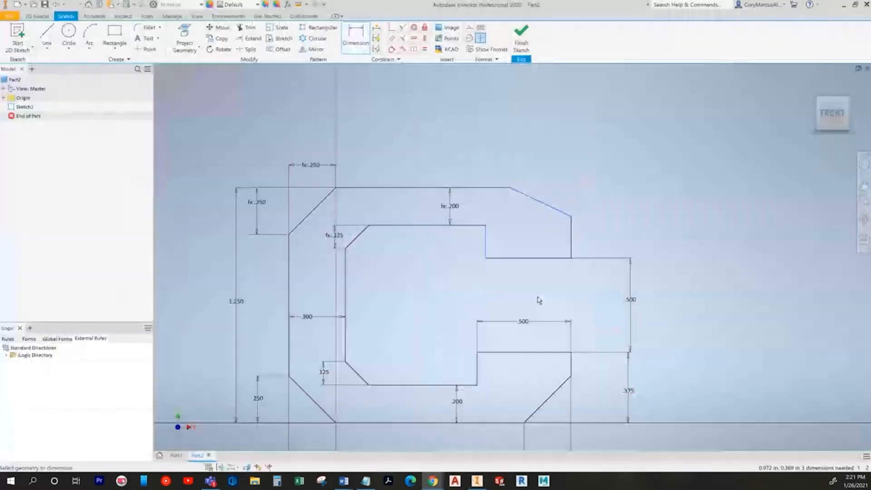
Step: Add a 45° angle dimension between the top edge and the top-right chamfer
middle_click_drag(546, 262, 489, 215)
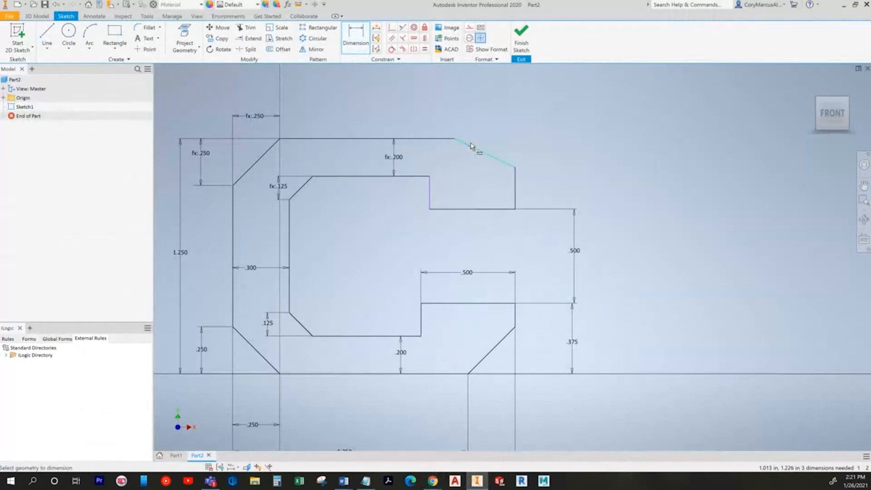
left_click(451, 141)
left_click(442, 138)
left_click(514, 159)
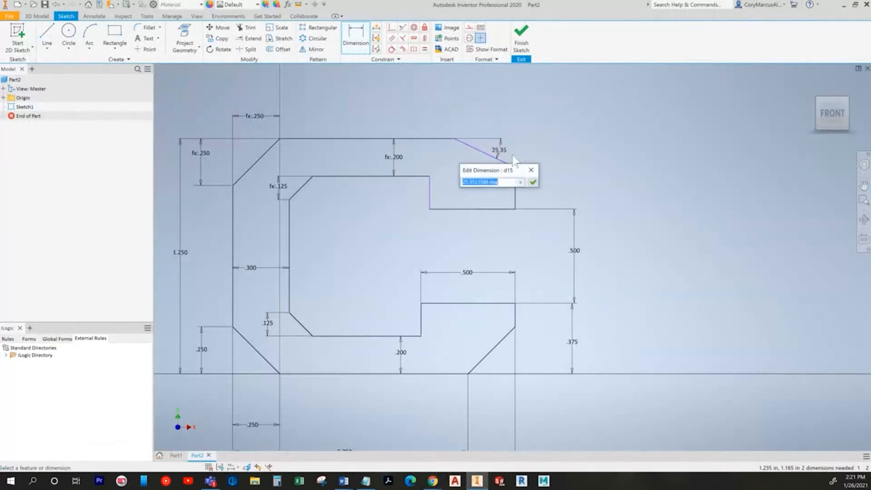
key("Return")
key("alt+Tab")
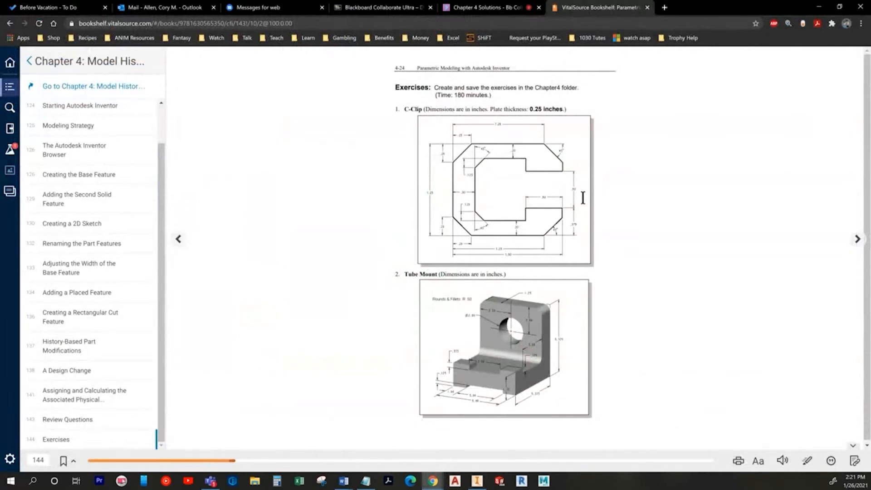
key("alt+Tab")
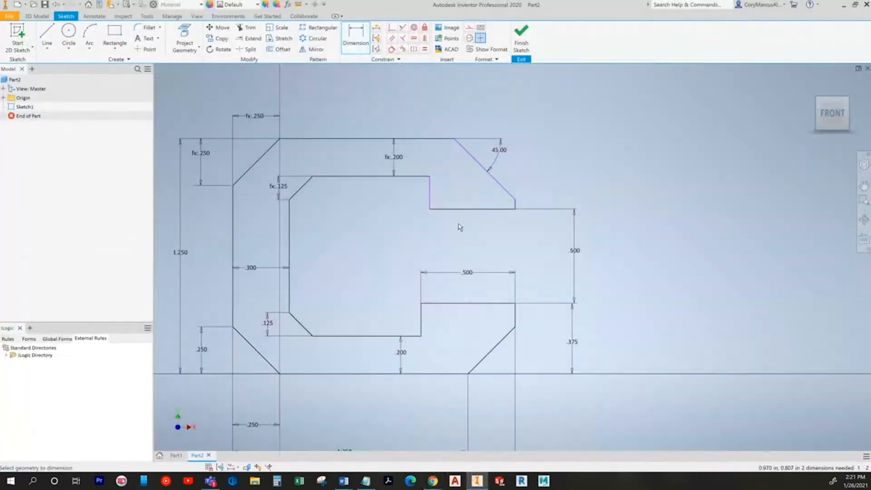
Step: Make the upper and lower jaw short end edges equal
left_click(424, 49)
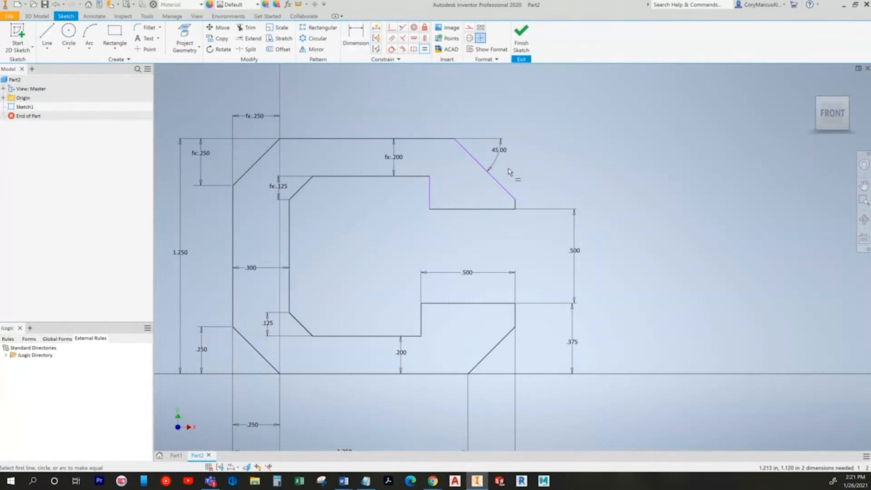
scroll(515, 208, "up", 3)
left_click(516, 204)
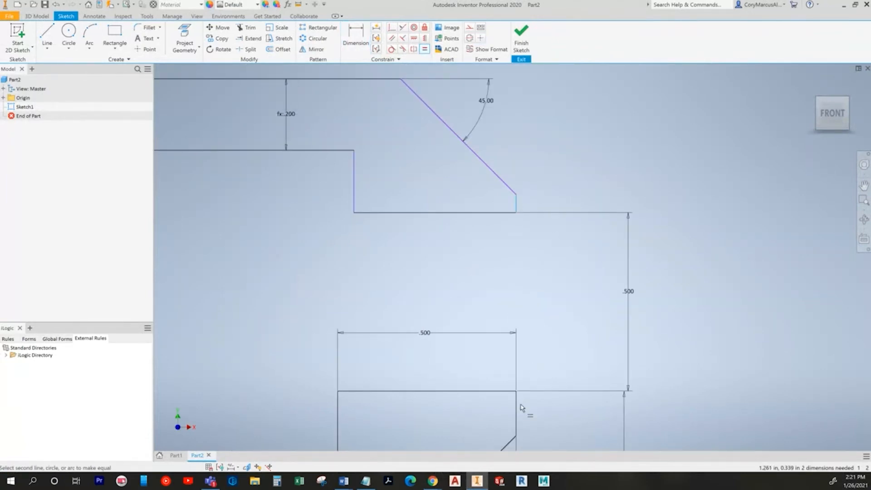
left_click(516, 410)
scroll(516, 311, "down", 4)
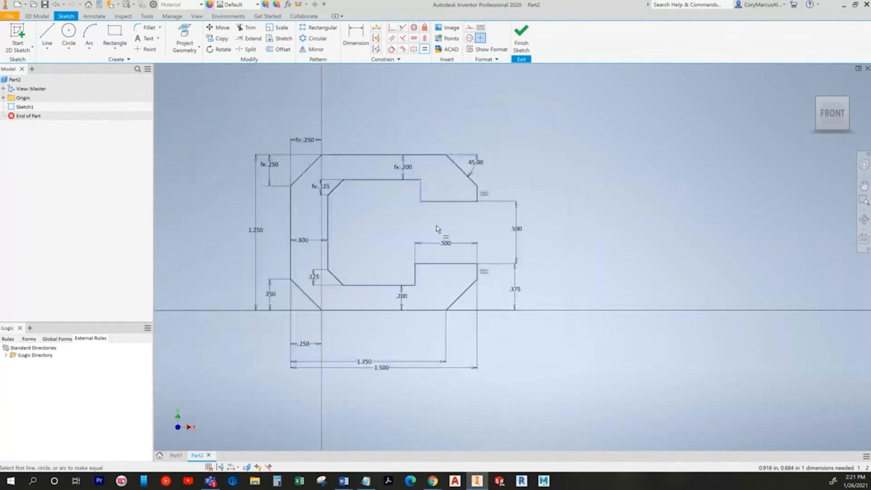
Step: Try an Equal constraint on the step edges, then undo it
left_click(438, 202)
left_click(433, 263)
left_click(434, 263)
left_click(444, 201)
key("Escape")
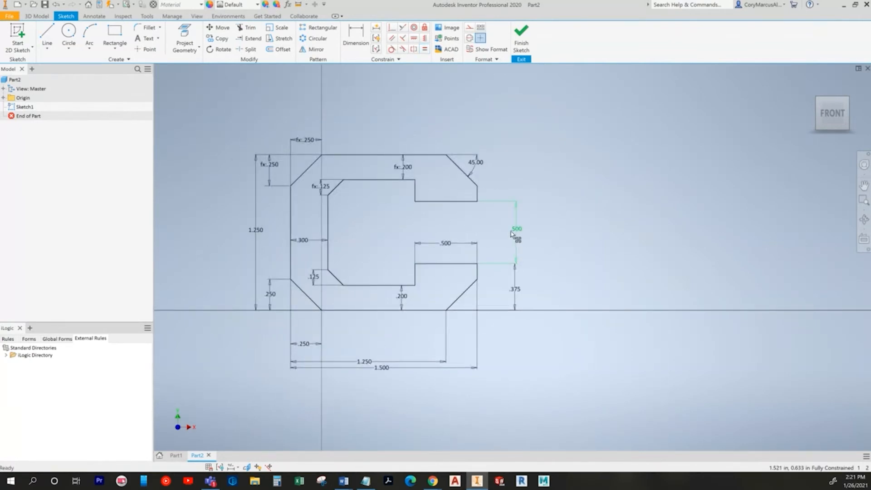
scroll(430, 201, "up", 3)
middle_click_drag(431, 203, 505, 206)
key("ctrl+z")
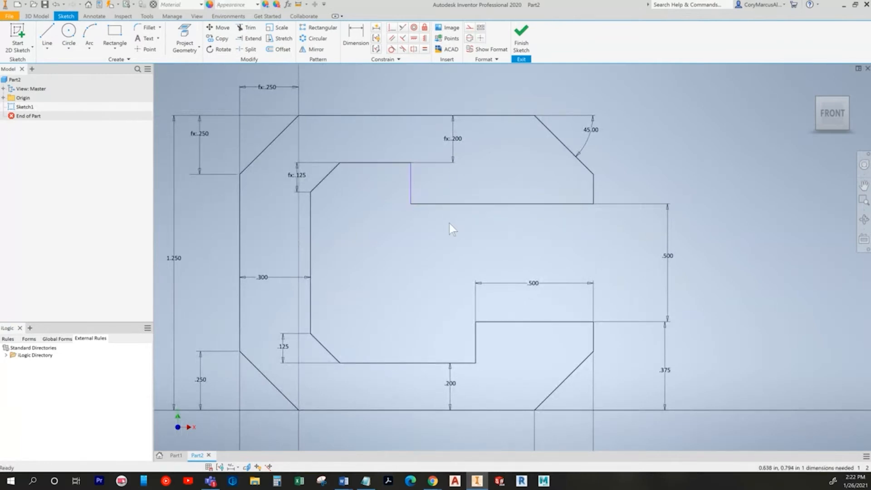
Step: Make the upper and lower step edges equal so the sketch is fully constrained
mouse_move(487, 207)
left_mouse_down()
mouse_move(435, 207)
mouse_move(515, 215)
left_mouse_up()
left_click(543, 207)
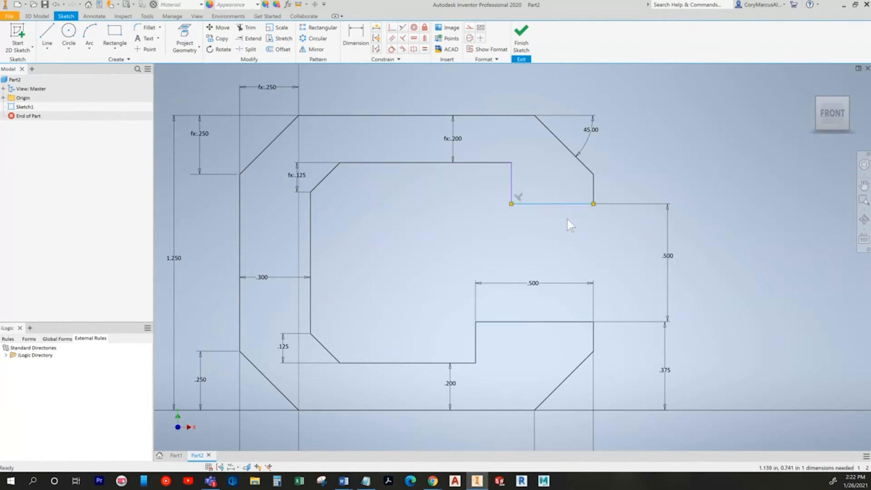
left_click(423, 50)
left_click(553, 207)
left_click(551, 319)
right_click(562, 205)
left_click(536, 206)
scroll(553, 229, "up", 4)
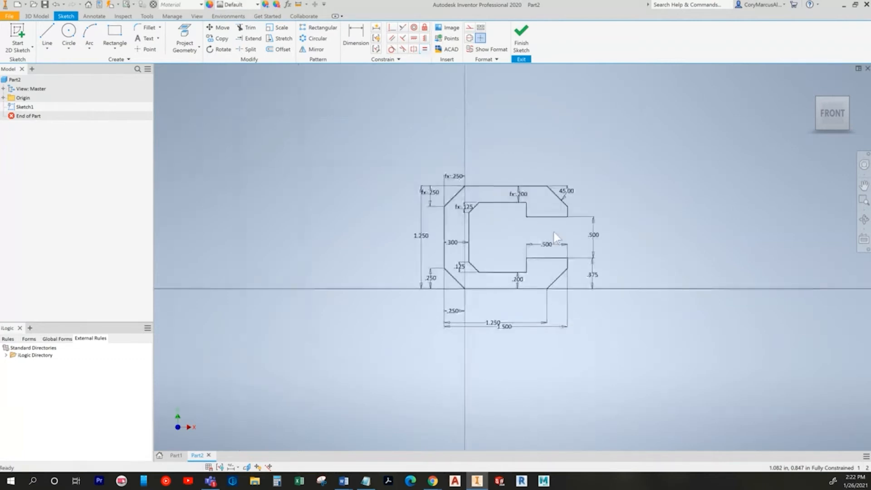
scroll(553, 232, "down", 3)
key("alt+Tab")
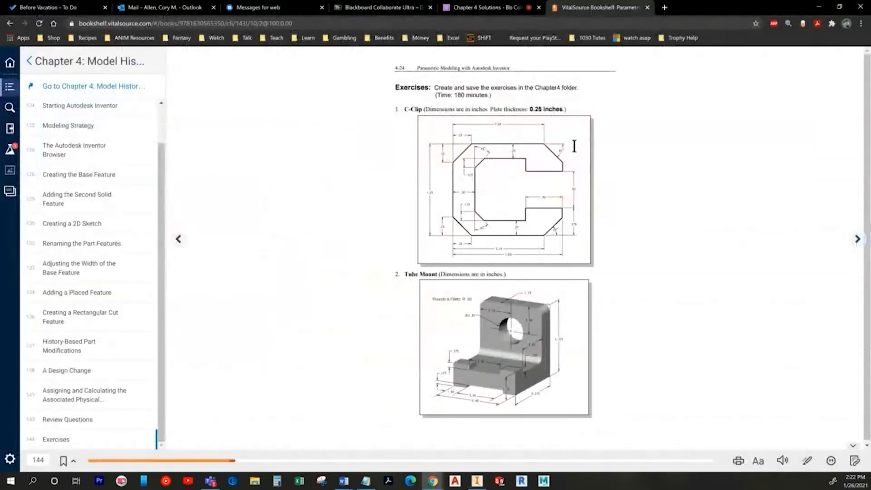
key("alt+Tab")
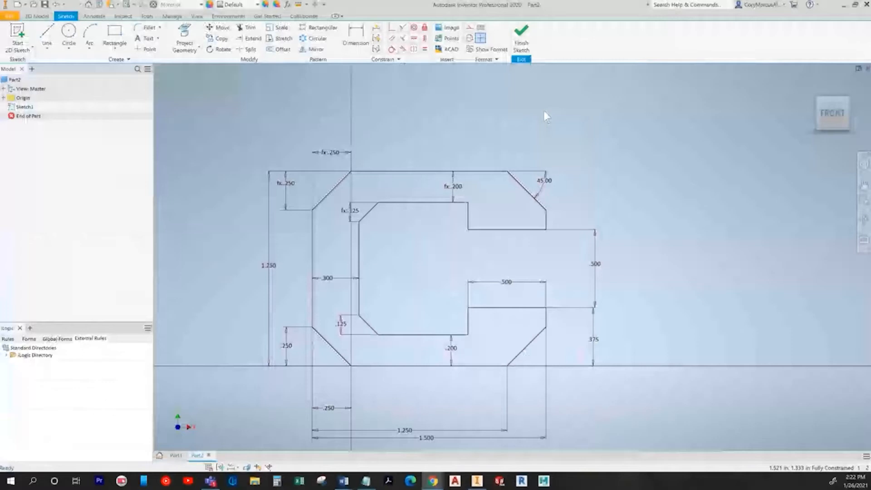
Step: Extrude the C-Clip sketch symmetrically to .25 in thickness
left_click(37, 16)
left_click(47, 35)
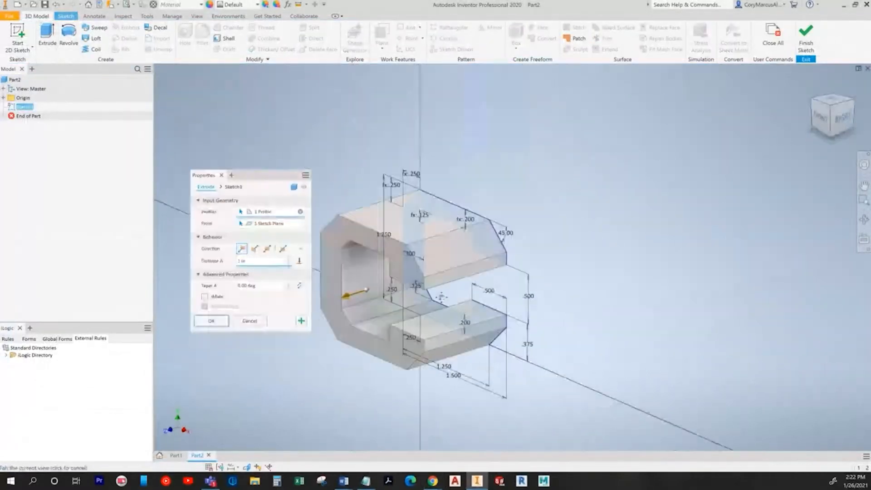
left_click(267, 248)
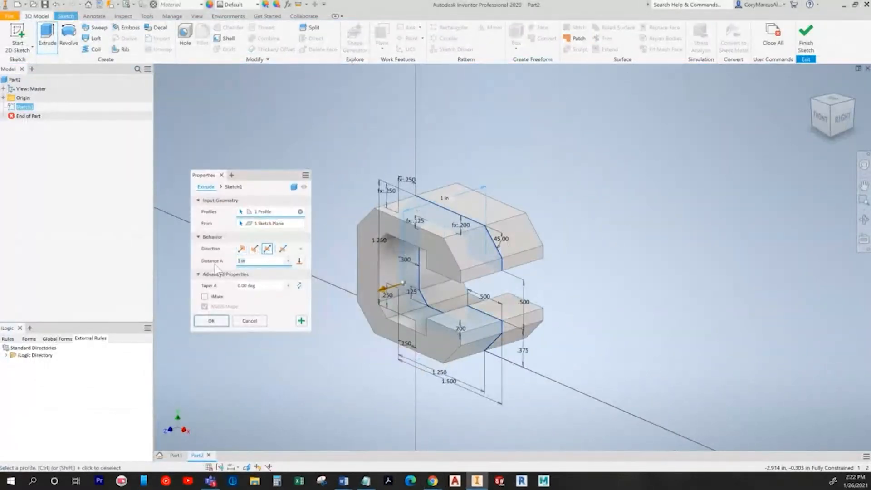
type(".25")
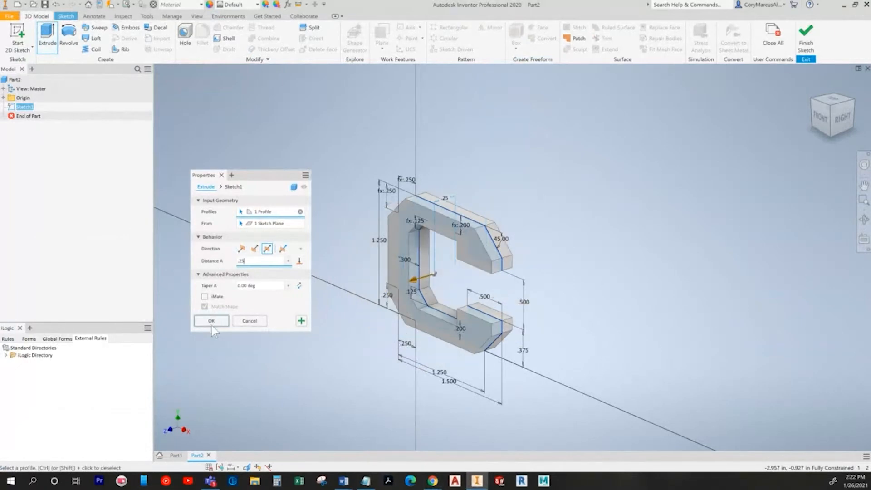
left_click(211, 322)
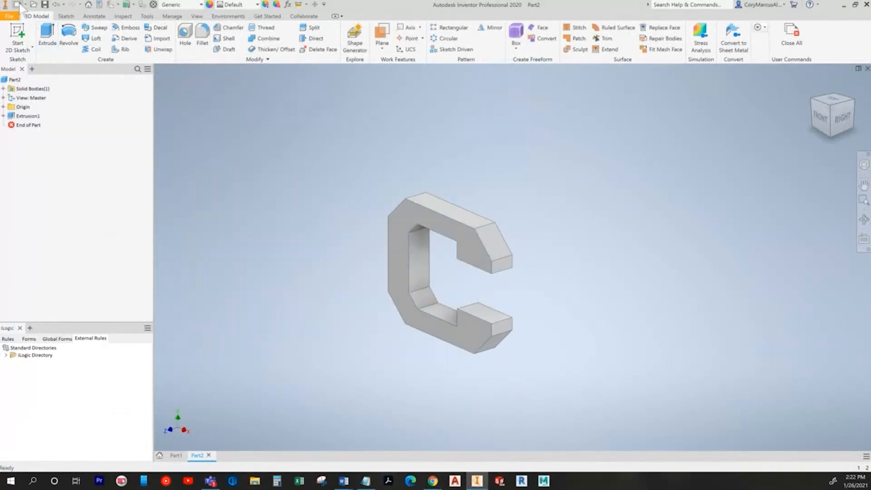
left_click(20, 6)
key("alt+Tab")
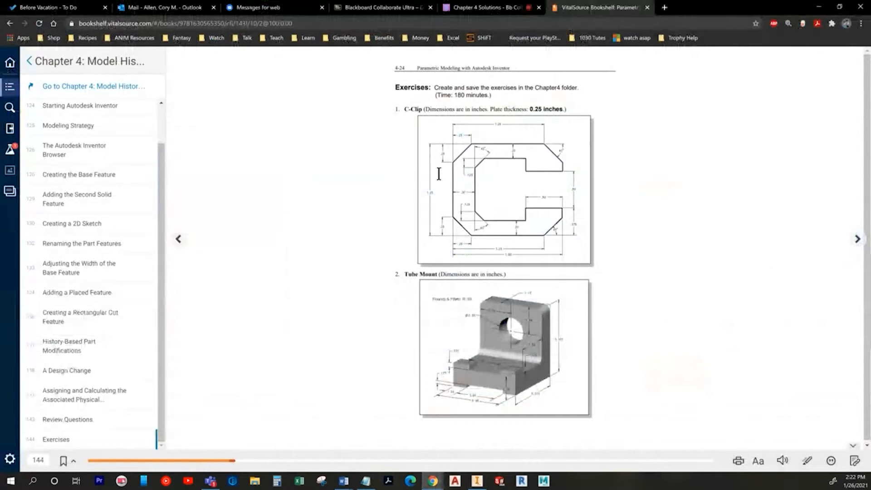
Step: Open a new Standard.ipt part, start a 2D sketch, and return to the e-book
key("alt+Tab")
double_click(424, 166)
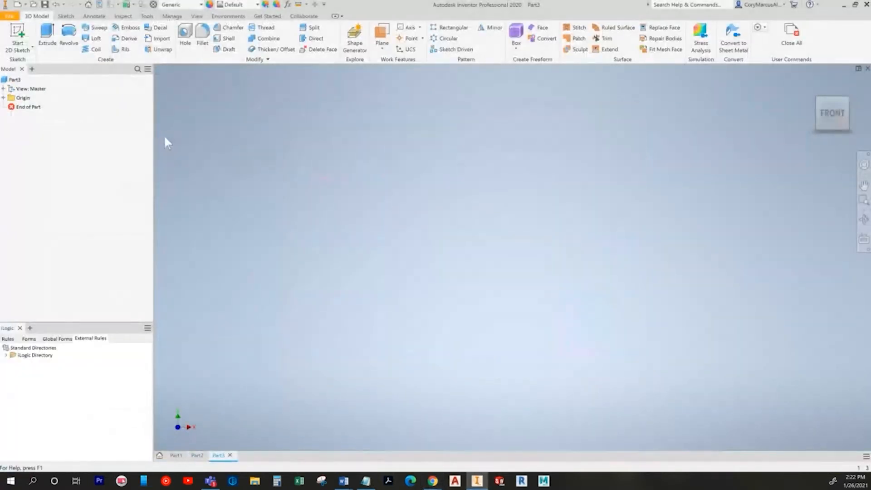
left_click(19, 39)
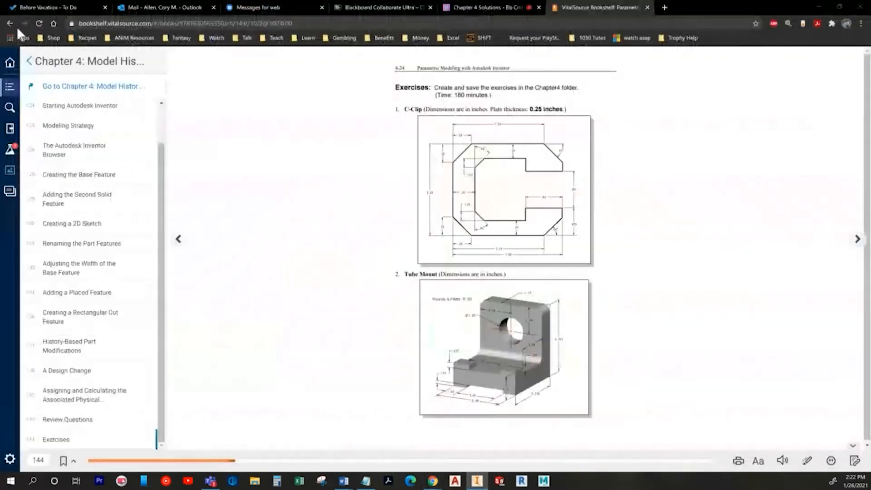
key("alt+Tab")
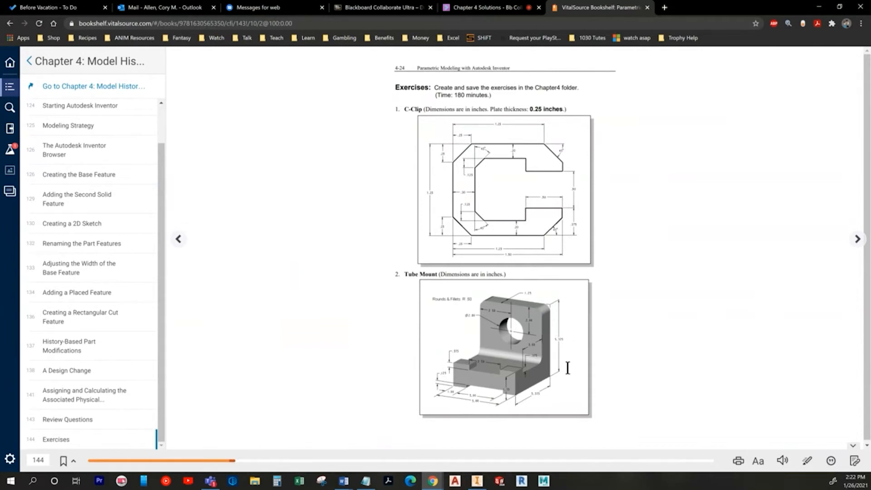
Step: Back in Inventor, begin a new 2D sketch on an origin plane of Part3
key("alt+Tab")
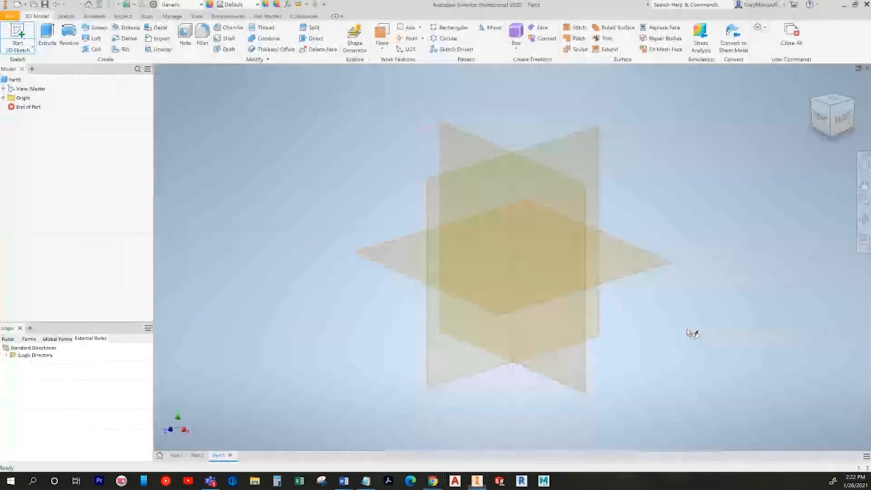
left_click(579, 164)
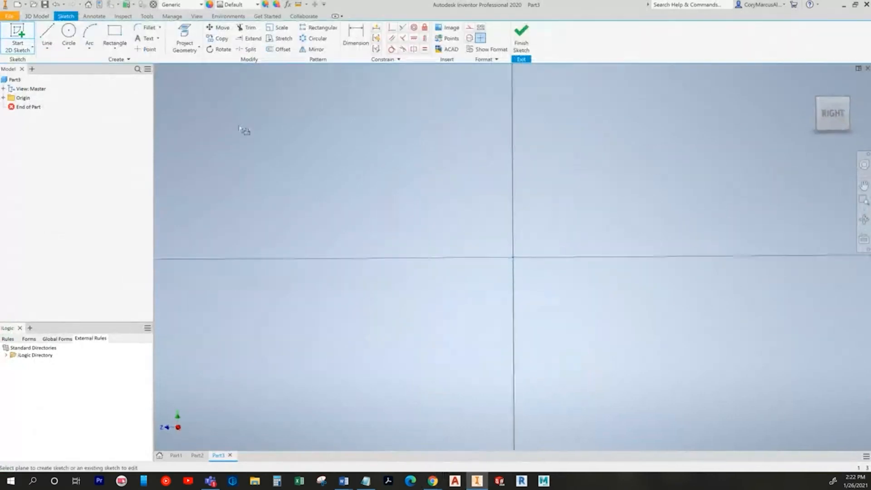
Step: Draw the first profile lines from the origin: right vertical edge, short top edge, and downward segment
left_click(47, 34)
middle_click_drag(436, 219, 395, 226)
key("alt+Tab")
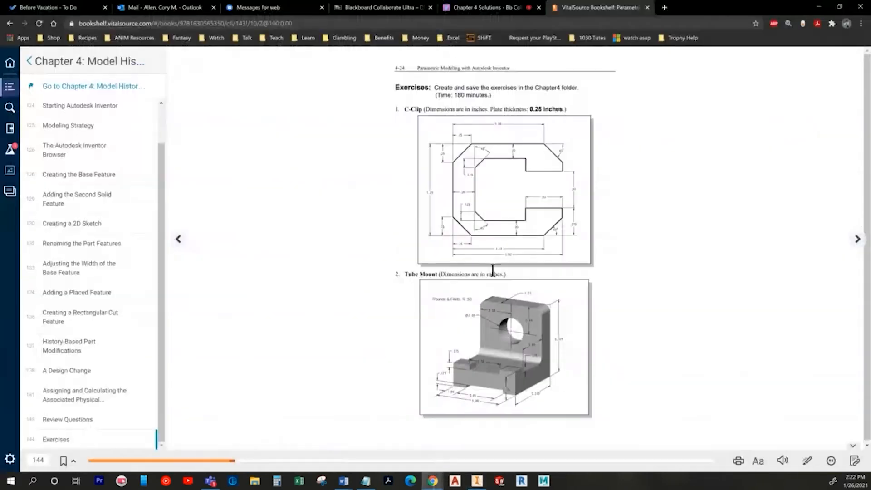
key("alt+Tab")
left_click(477, 292)
left_click(478, 232)
left_click(477, 193)
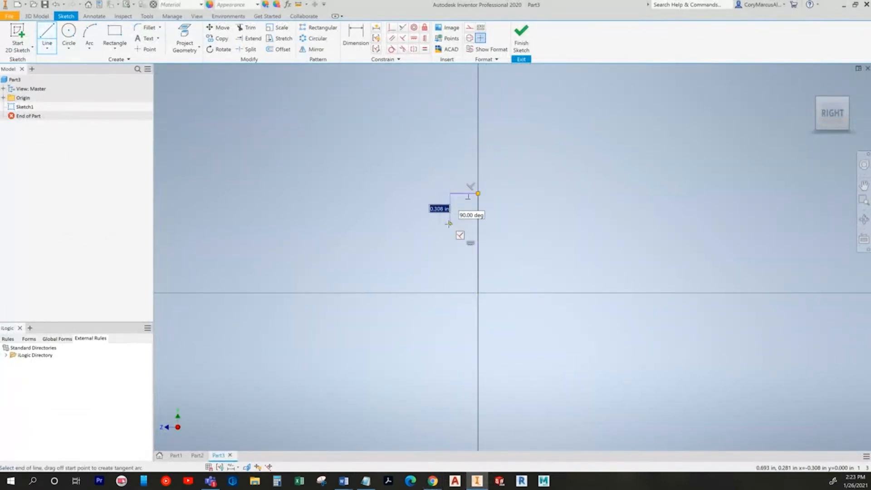
key("alt+Tab")
key("alt+Tab")
left_click(450, 193)
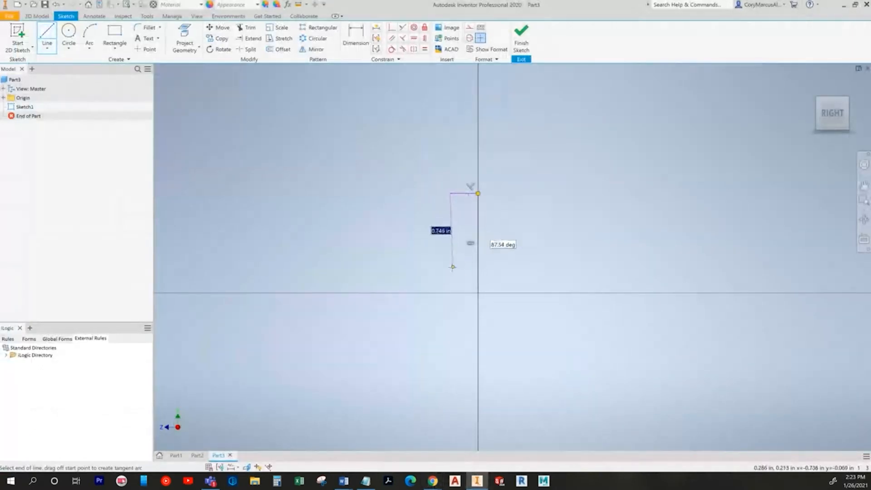
left_click(451, 266)
Step: Complete the stepped outline with the lower horizontal and step segments, closing it at the origin
key("alt+Tab")
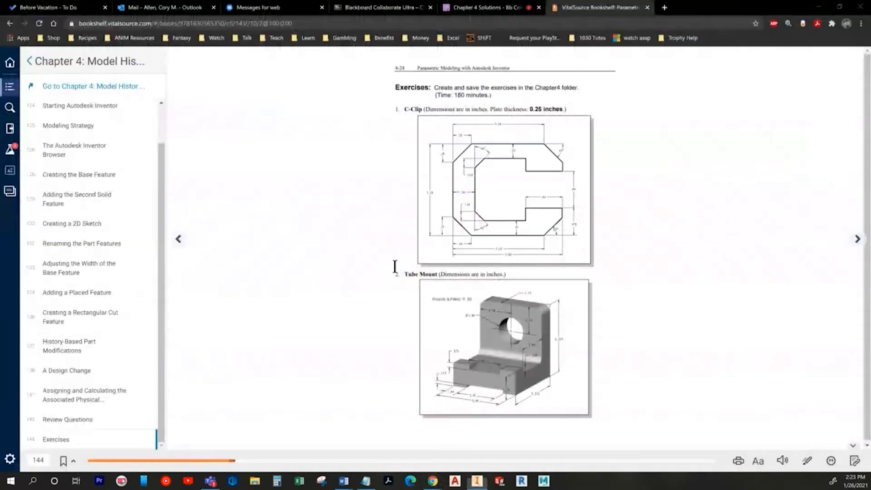
key("alt+Tab")
left_click(394, 266)
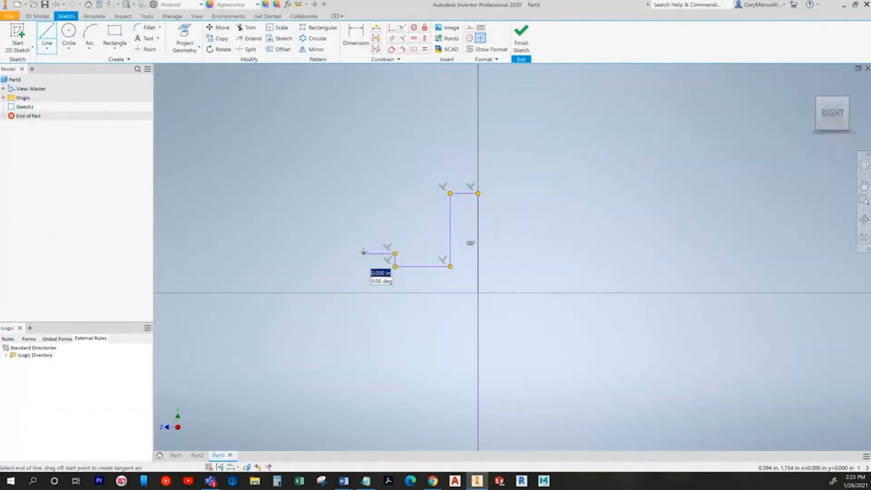
key("alt+Tab")
key("alt+Tab")
left_click(363, 253)
left_click(363, 293)
left_click(477, 292)
key("Escape")
key("alt+Tab")
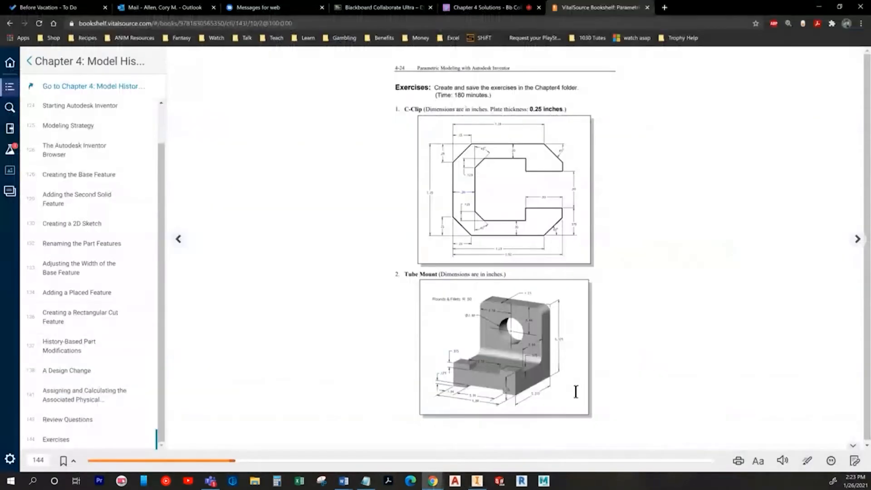
key("alt+Tab")
key("d")
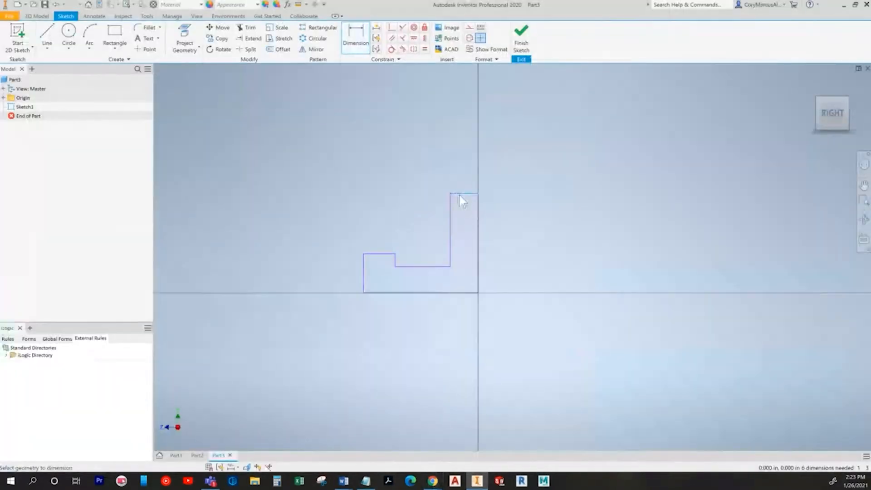
Step: Dimension the right edge height and the bottom edge width, both to 5.375
left_click(478, 294)
key("Escape")
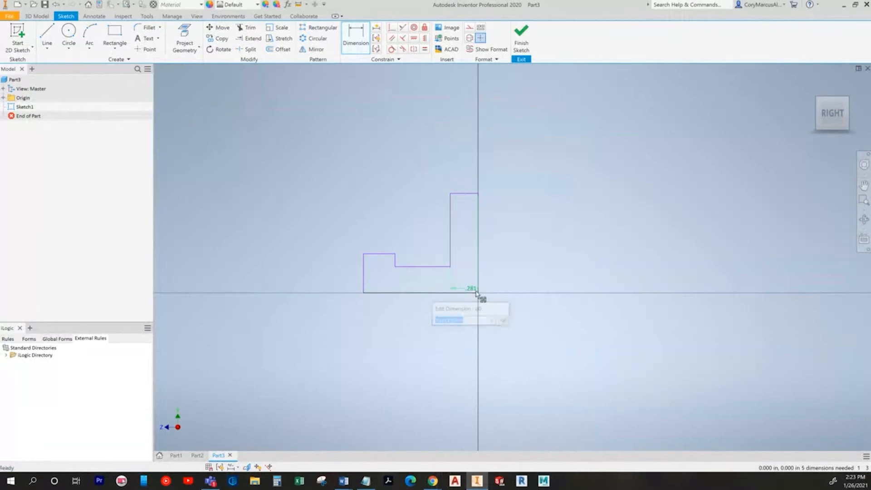
key("d")
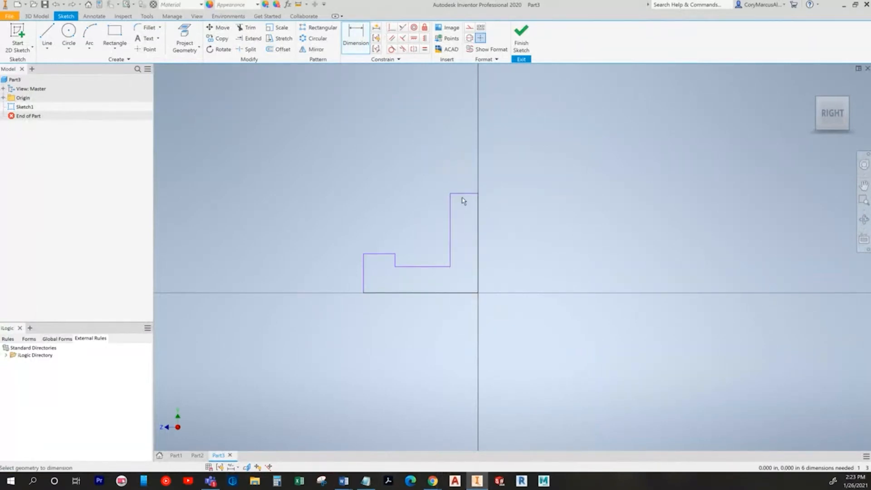
left_click(573, 254)
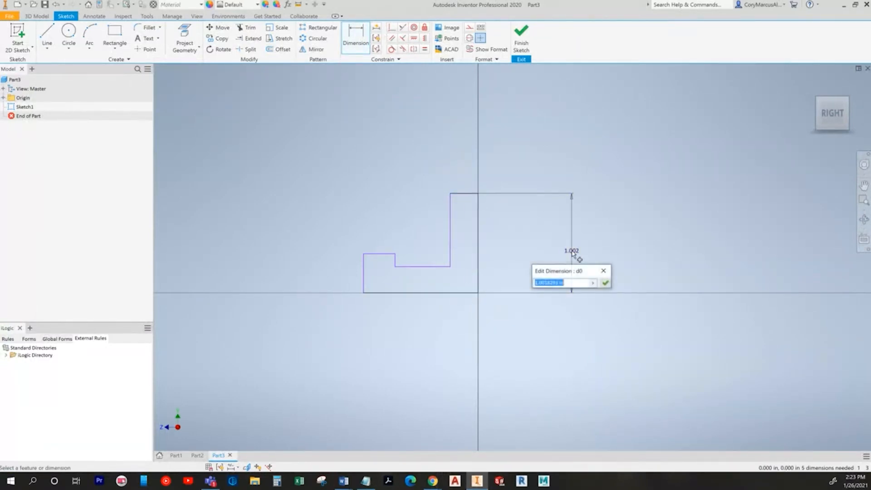
key("alt+Tab")
key("alt+Tab")
type("5.375")
key("Return")
scroll(579, 258, "down", 5)
key("alt+Tab")
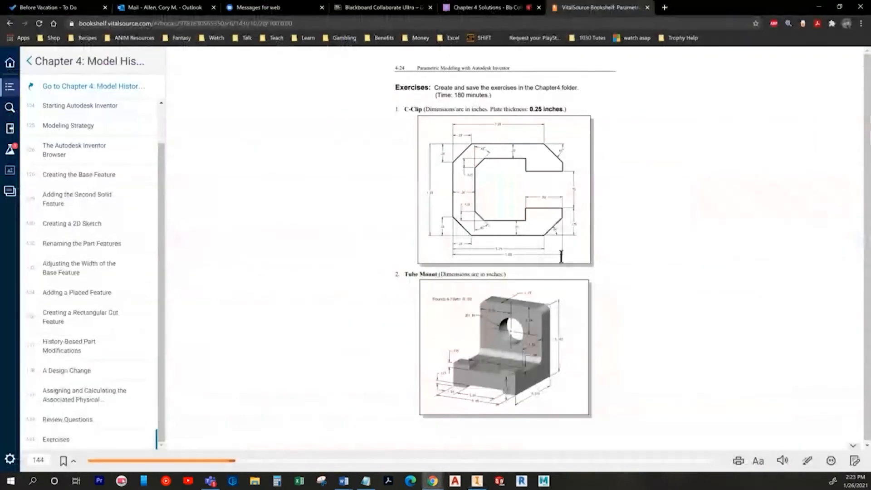
key("alt+Tab")
left_click(551, 272)
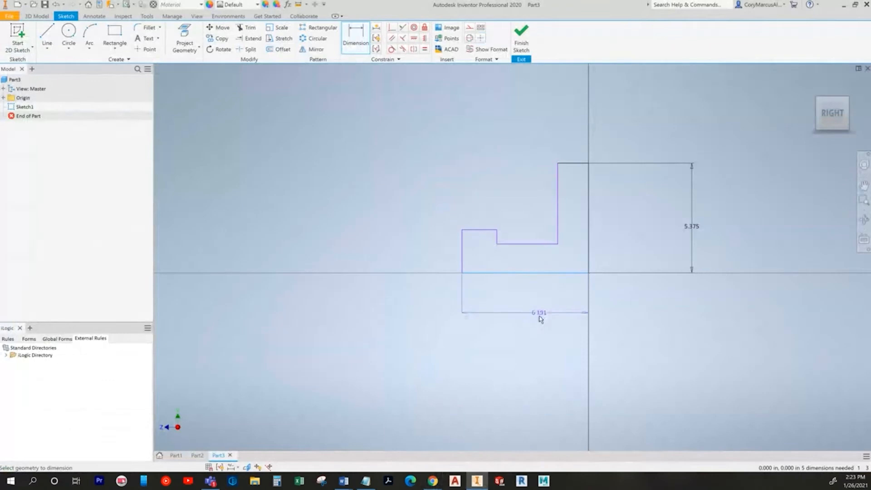
left_click(540, 318)
type("5.375")
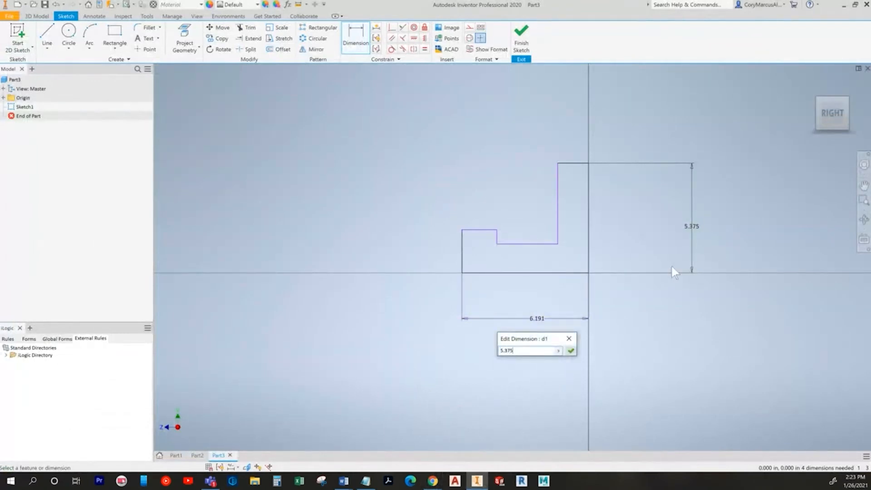
key("Return")
Step: Set the short top edge width to 1.2
middle_click_drag(669, 263, 515, 258)
key("alt+Tab")
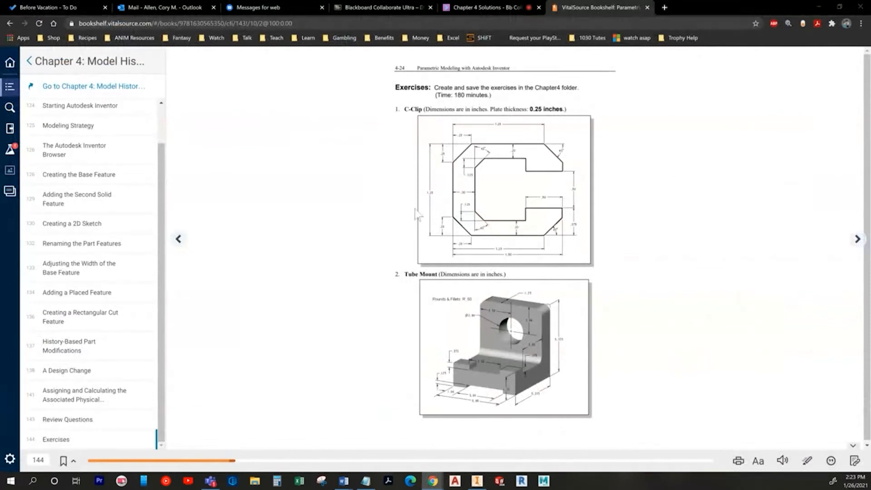
key("alt+Tab")
left_click(437, 147)
left_click(439, 131)
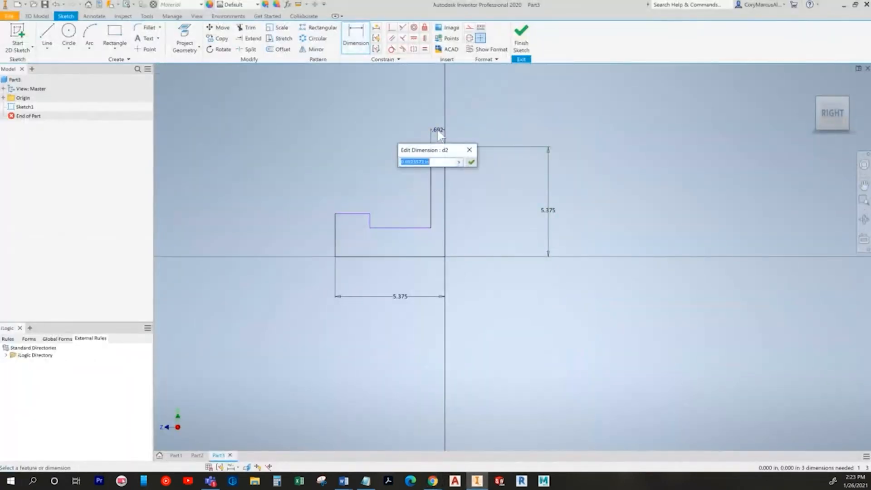
type("1.2")
key("Return")
key("alt+Tab")
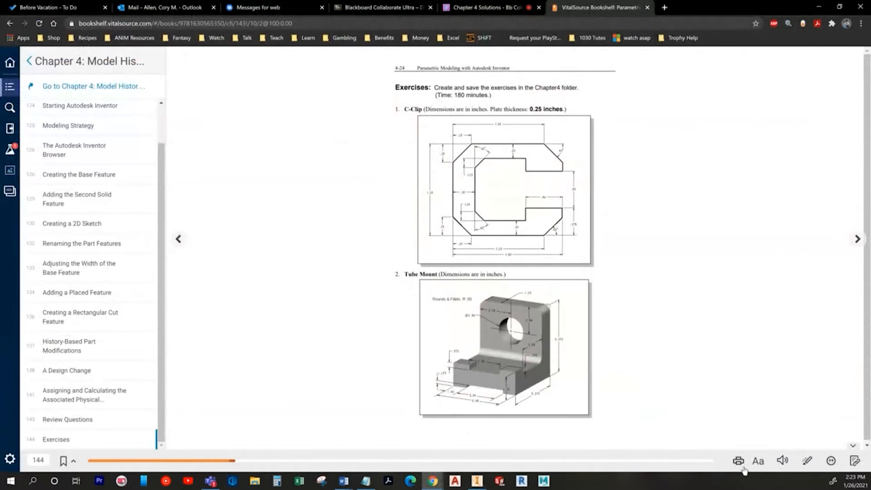
key("alt+Tab")
key("alt+Tab")
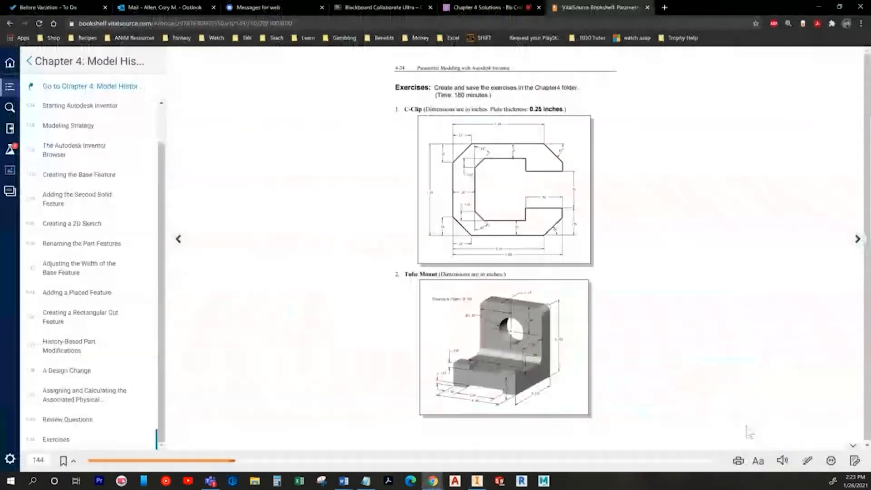
Step: Zoom the e-book page to 125% and scroll through the exercise page
left_click(758, 460)
left_click(756, 419)
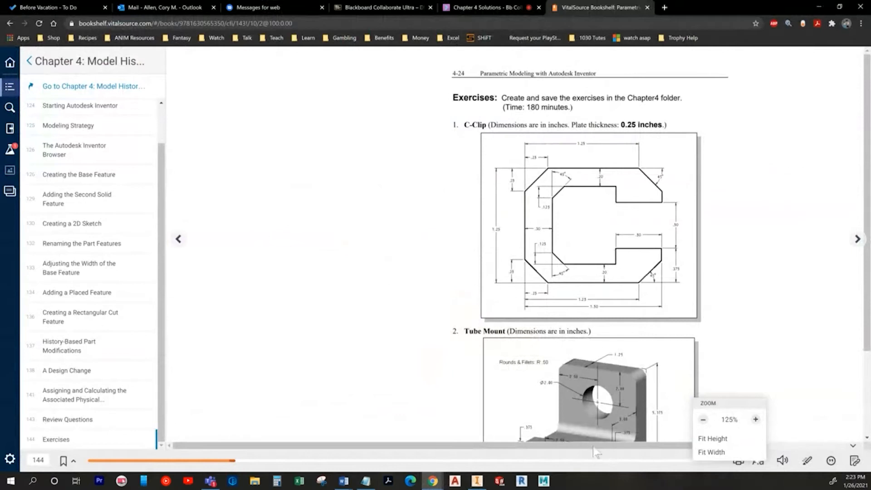
left_click_drag(615, 446, 649, 445)
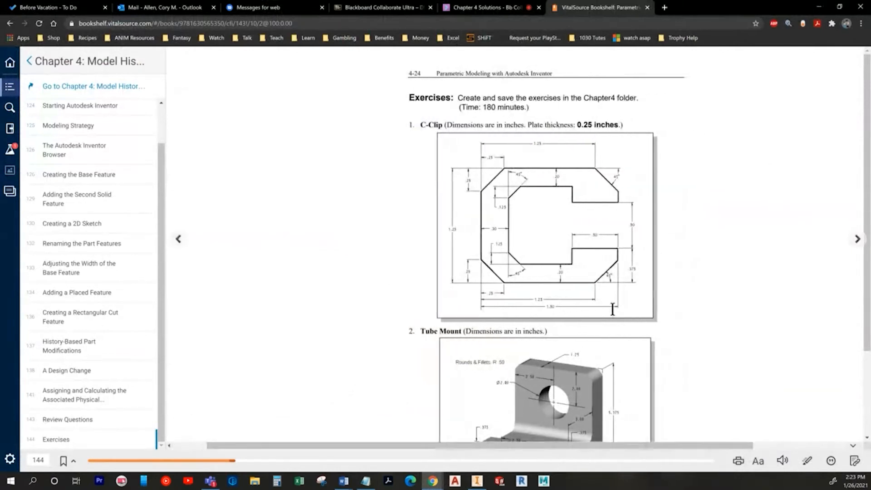
scroll(612, 309, "down", 3)
scroll(612, 309, "up", 3)
scroll(617, 318, "down", 4)
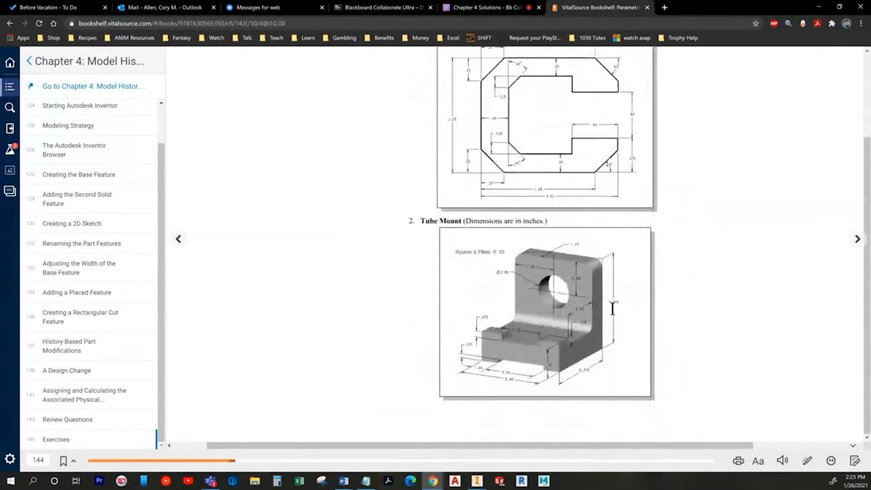
key("alt+Tab")
key("alt+Tab")
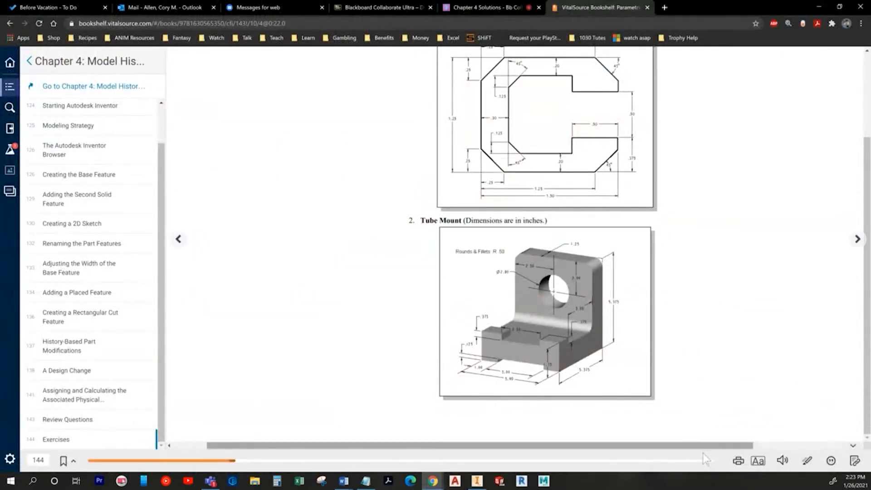
Step: Raise the zoom to 175% and scroll to the Tube Mount drawing's dimensions
left_click(756, 461)
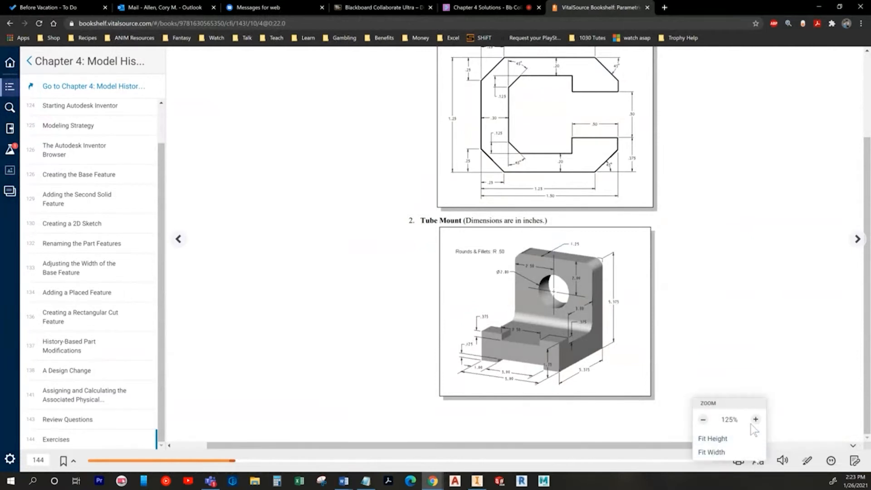
left_click(755, 419)
left_click(755, 419)
left_click_drag(510, 446, 611, 447)
scroll(602, 385, "down", 3)
scroll(602, 385, "down", 1)
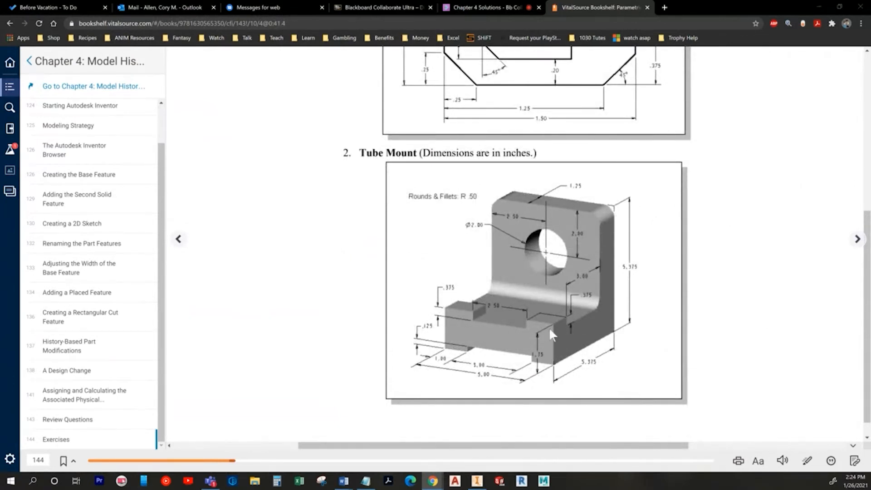
Step: Dimension the left edge height to 1.75 and the step width to .375
key("alt+Tab")
left_click(337, 241)
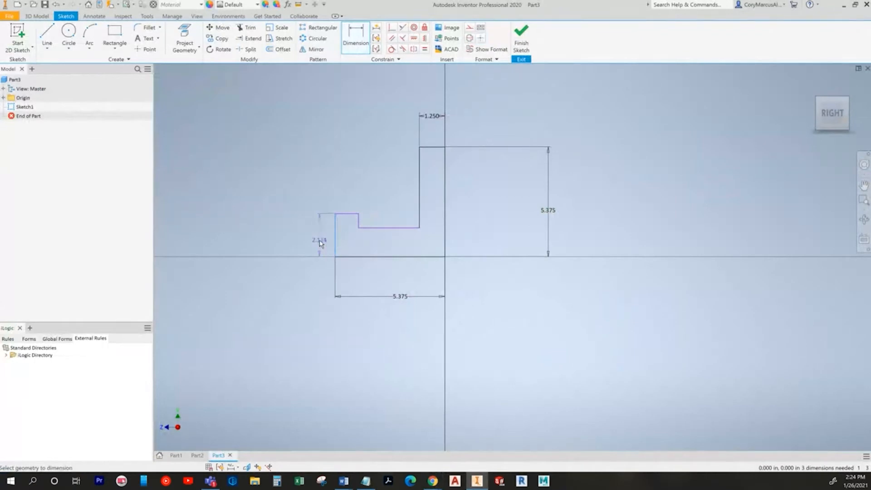
left_click(302, 235)
type("1.75")
key("Return")
key("alt+Tab")
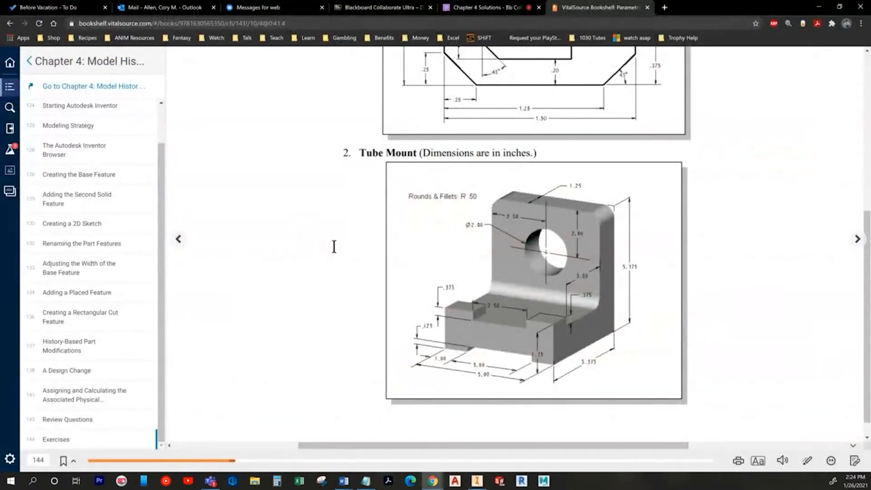
key("alt+Tab")
left_click(341, 222)
left_click(373, 220)
type(".37")
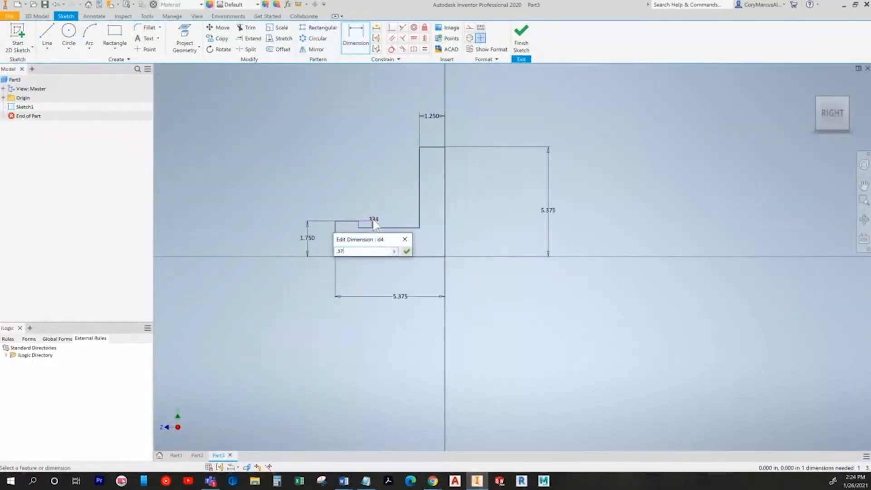
type("5")
key("Return")
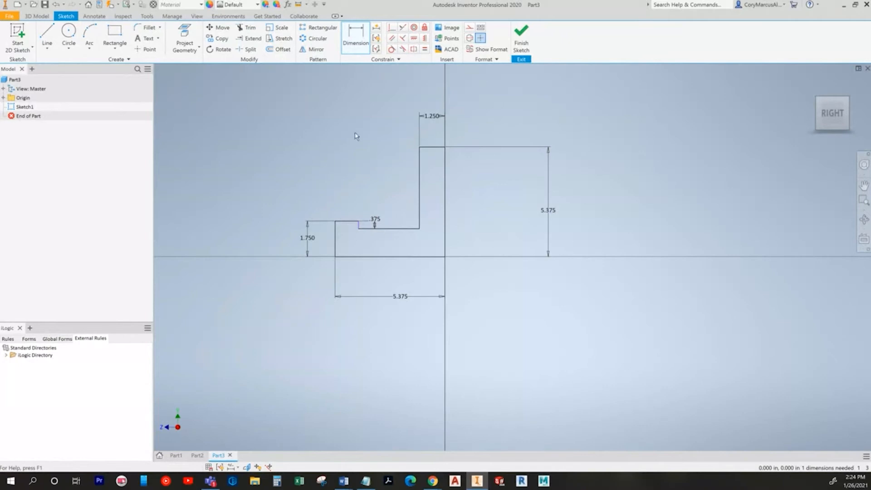
Step: Add a 3.000 horizontal dimension to the step, fully constraining the sketch
key("alt+Tab")
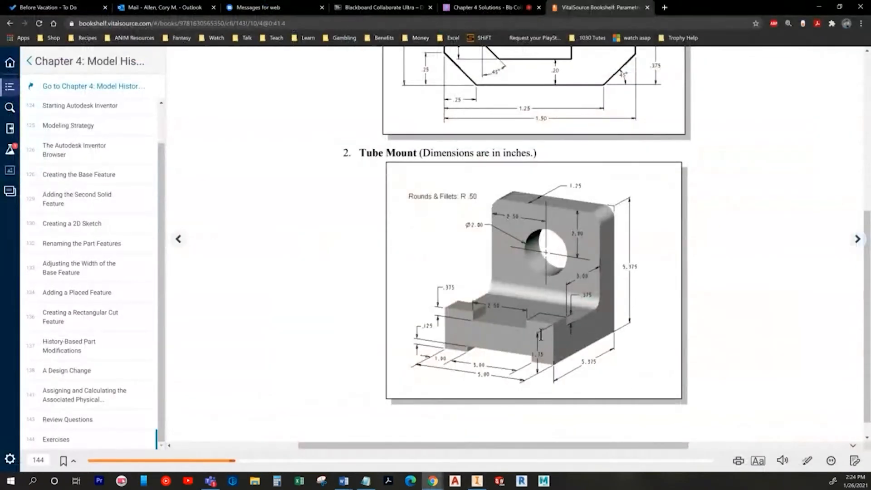
key("alt+Tab")
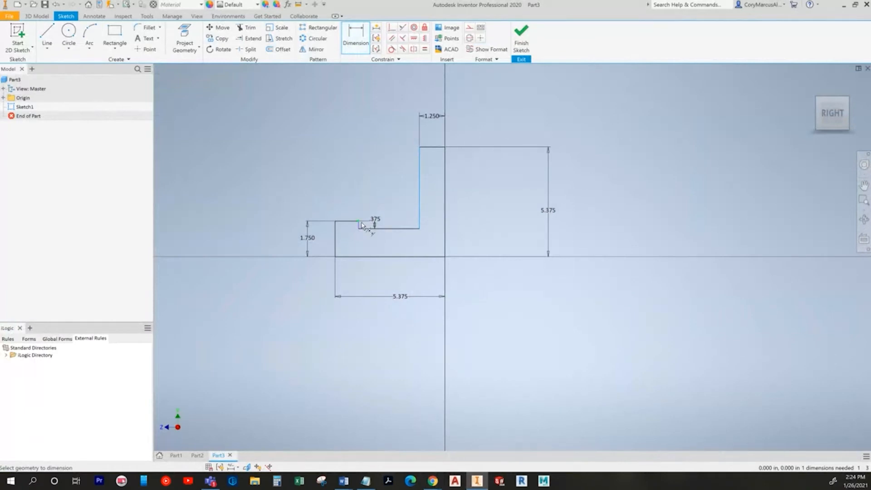
scroll(359, 223, "up", 5)
left_click(353, 229)
left_click(435, 156)
type("3")
key("Return")
key("alt+Tab")
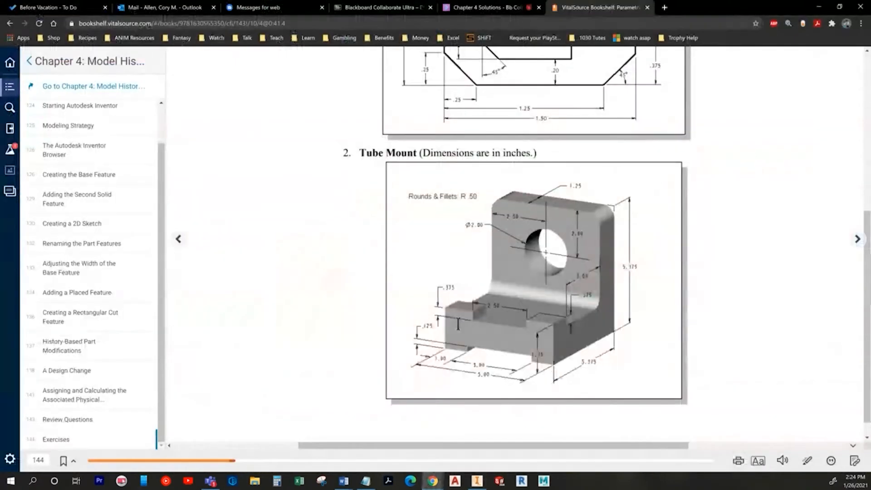
key("alt+Tab")
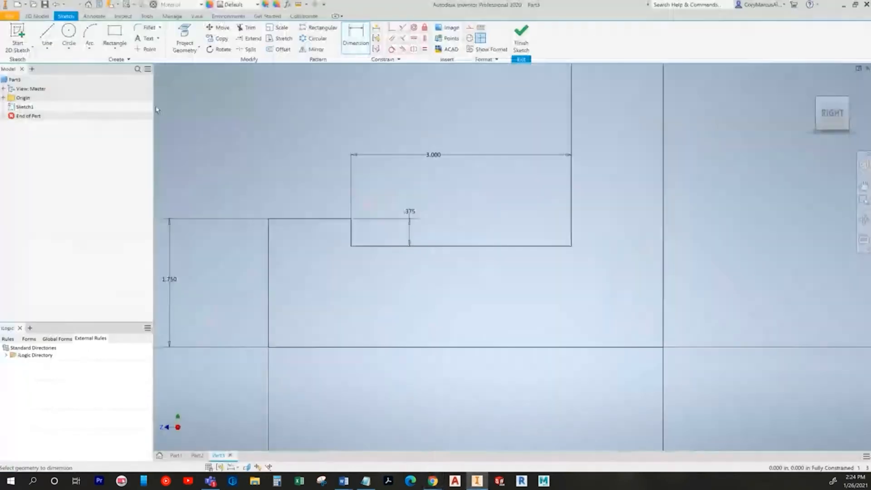
Step: Extrude the profile symmetrically with a 5 in distance, creating Extrusion1
left_click(37, 16)
left_click(47, 38)
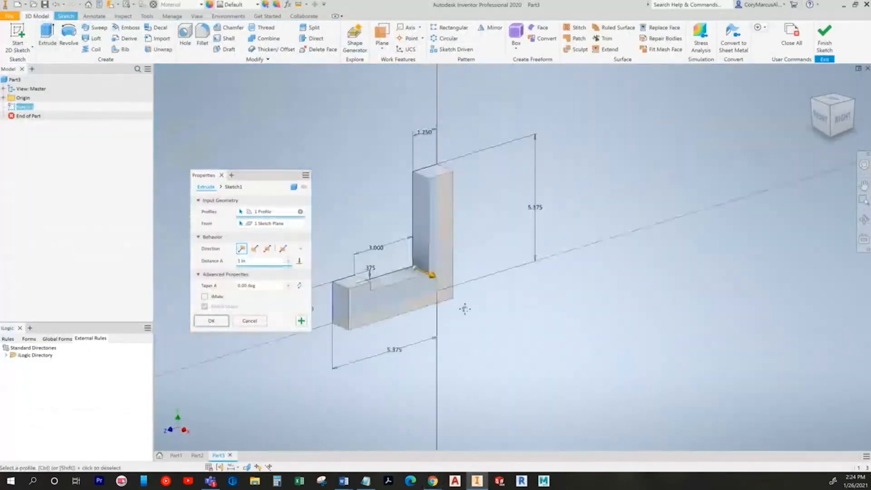
left_click(267, 248)
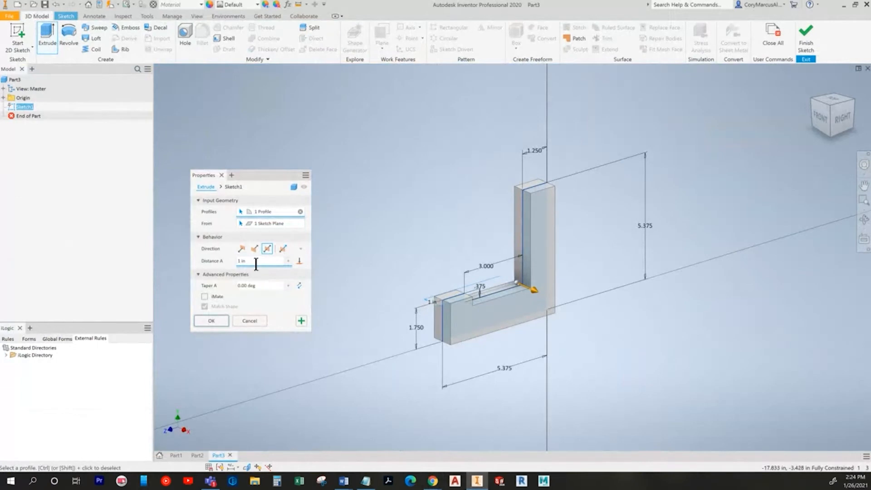
key("alt+Tab")
key("alt+Tab")
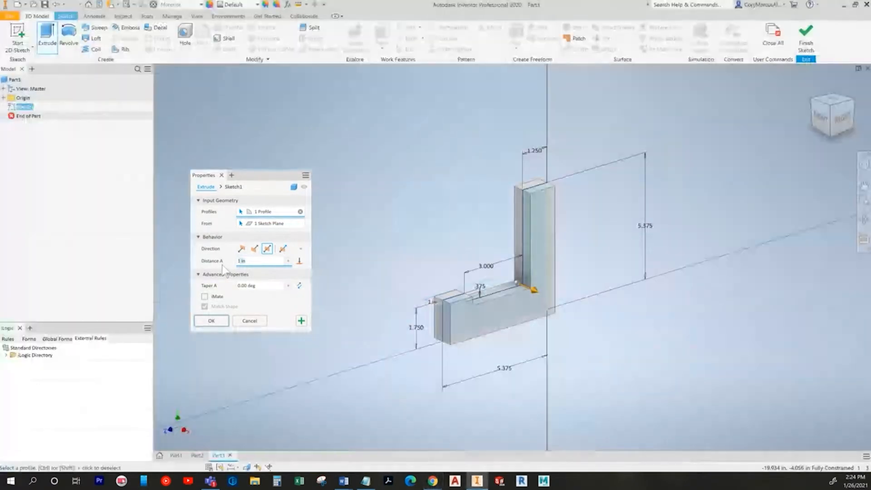
type("5")
left_click(211, 321)
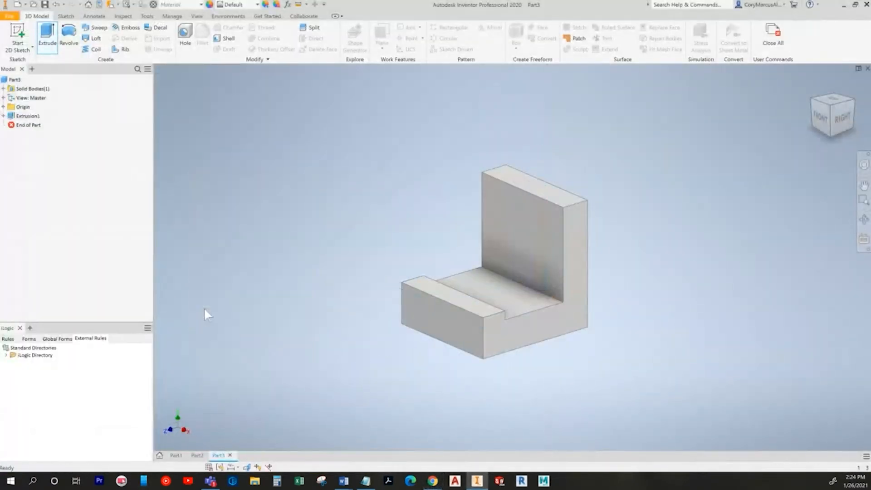
key("alt+Tab")
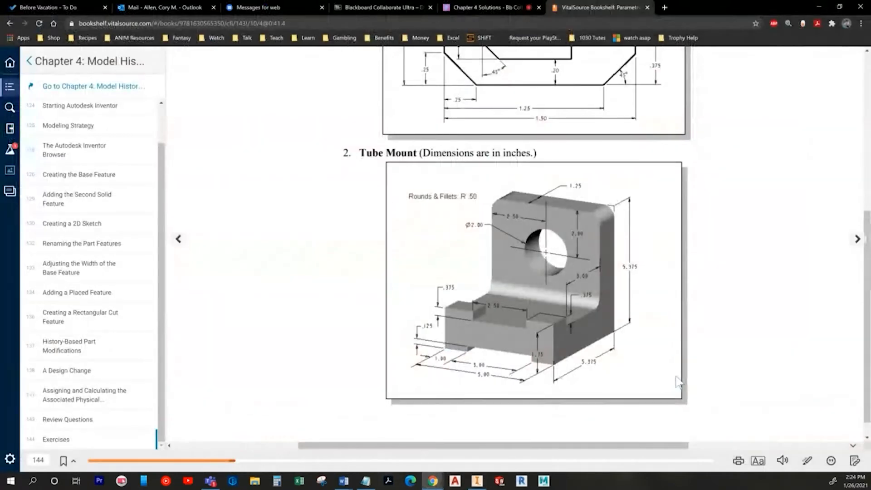
key("alt+Tab")
Step: Start a sketch on the bracket's front face and project the lower face's edges into it
left_click(18, 39)
left_click(433, 308)
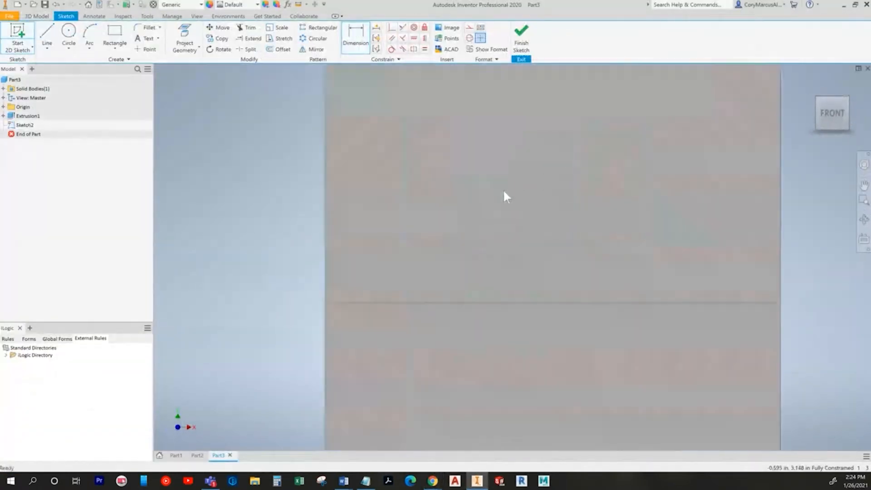
left_click(183, 43)
left_click(503, 271)
Step: Draw a rectangle for the notch over the projected base edge
left_click(115, 36)
left_click(307, 135)
left_click(542, 266)
key("Escape")
key("alt+Tab")
key("alt+Tab")
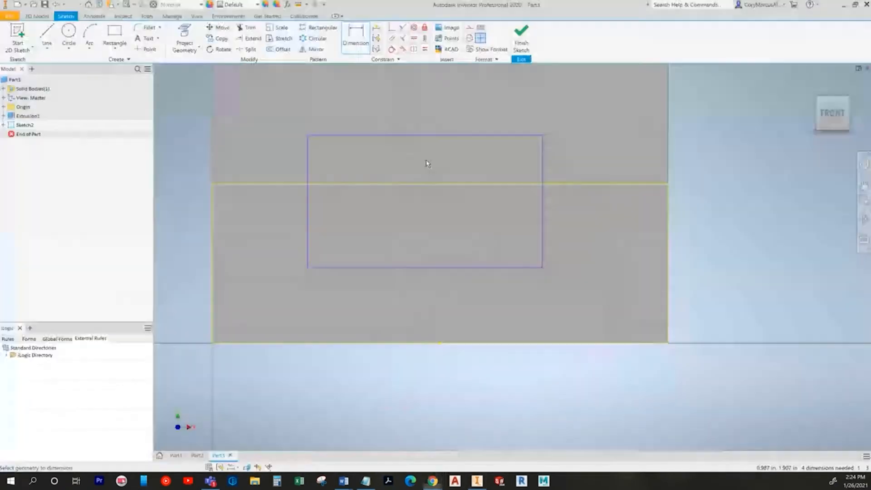
Step: Dimension the rectangle 2.500 wide and .375 tall
left_click(402, 116)
type("2.5758472")
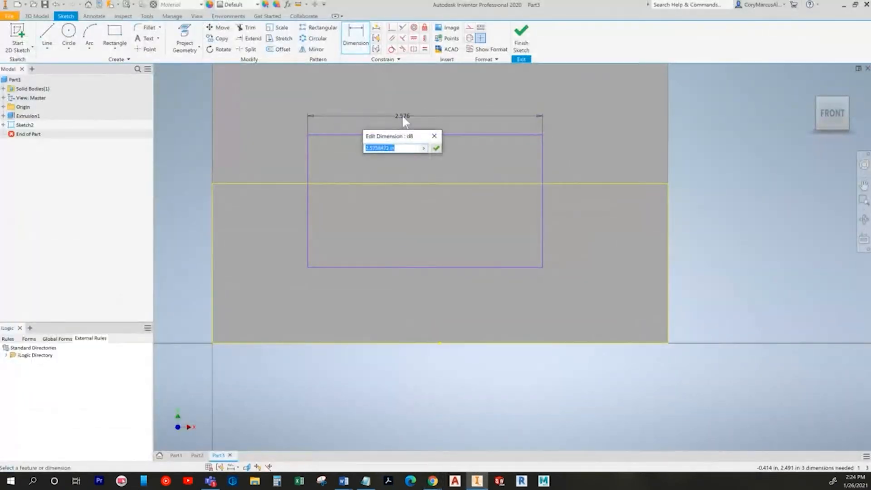
key("Return")
left_click(307, 170)
left_click(293, 165)
key("BackSpace")
type(".375")
key("Return")
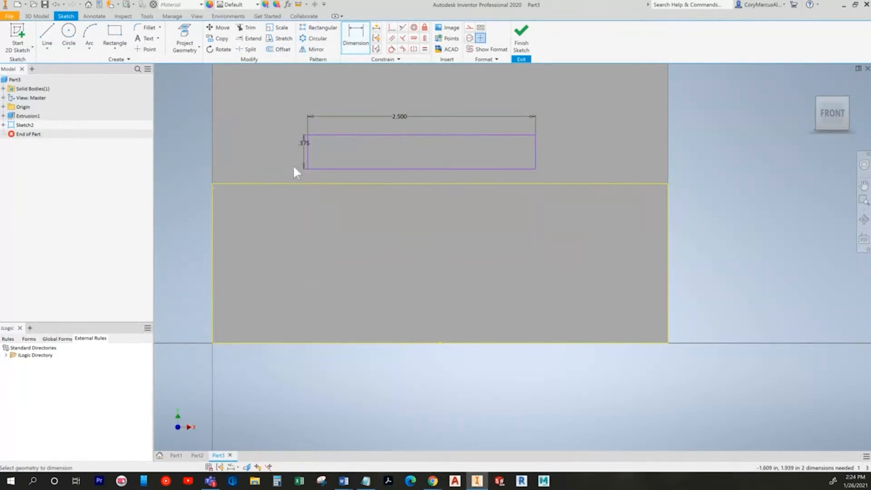
key("alt+Tab")
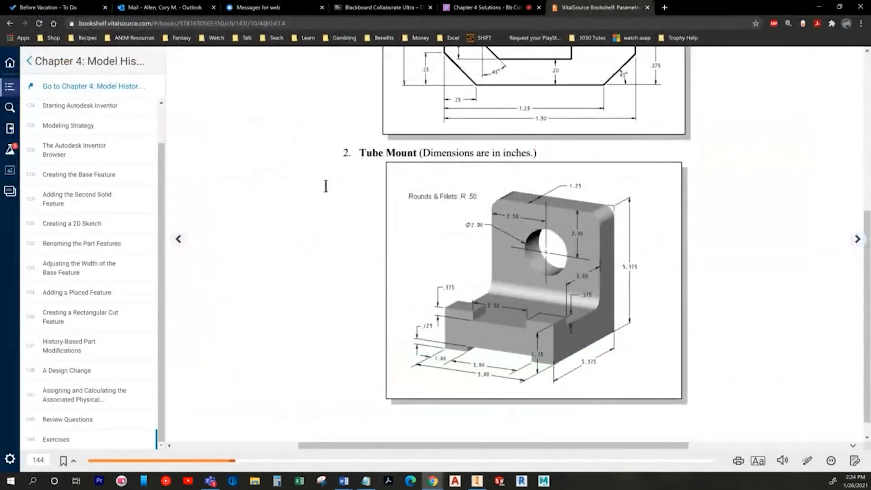
key("alt+Tab")
scroll(366, 226, "down", 2)
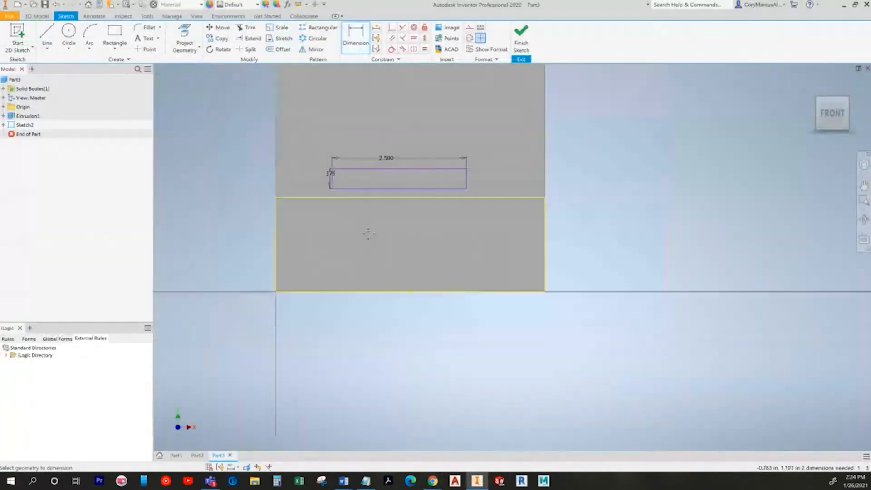
Step: Centre the rectangle with a Vertical constraint and make its top edge Collinear with the part edge
left_click(392, 29)
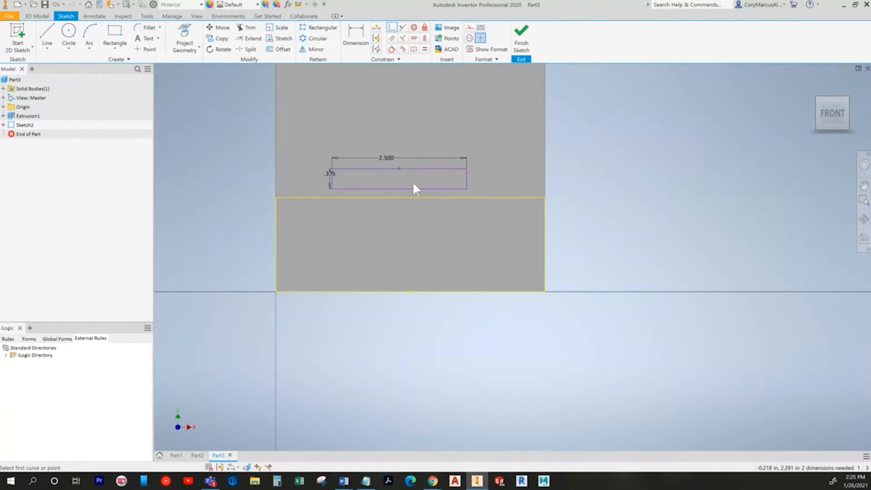
left_click(424, 39)
left_click(399, 169)
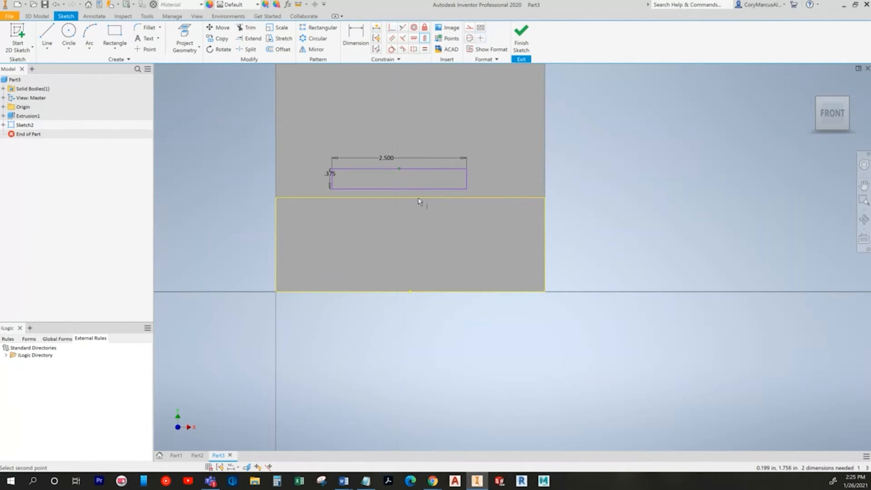
left_click(410, 197)
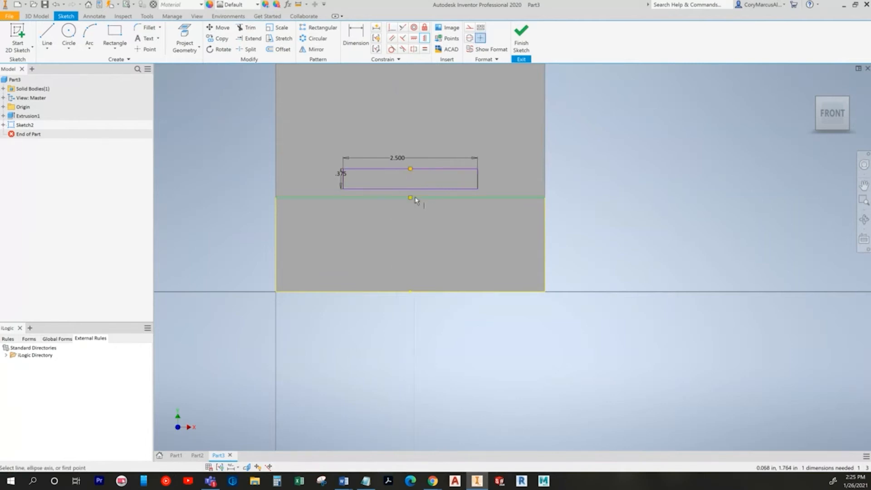
left_click(402, 38)
left_click(449, 169)
left_click(458, 197)
key("Escape")
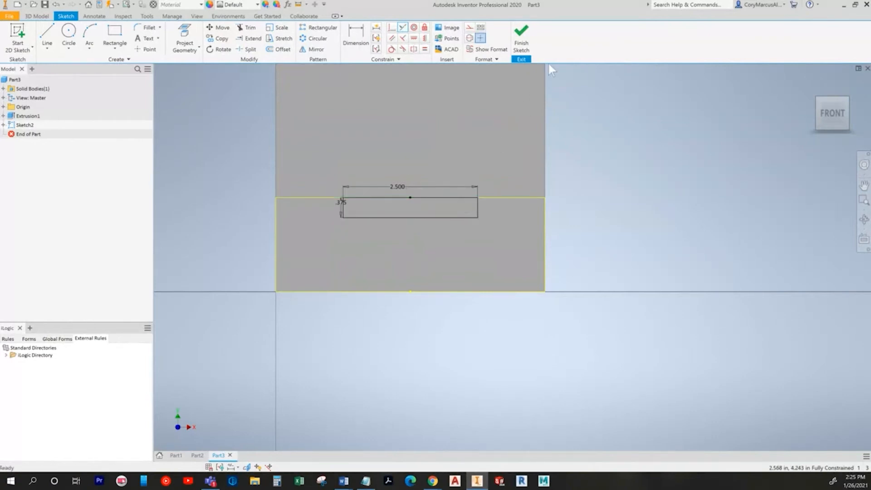
Step: Finish the sketch and cut the rectangle into the base with a To Next extrusion
left_click(521, 36)
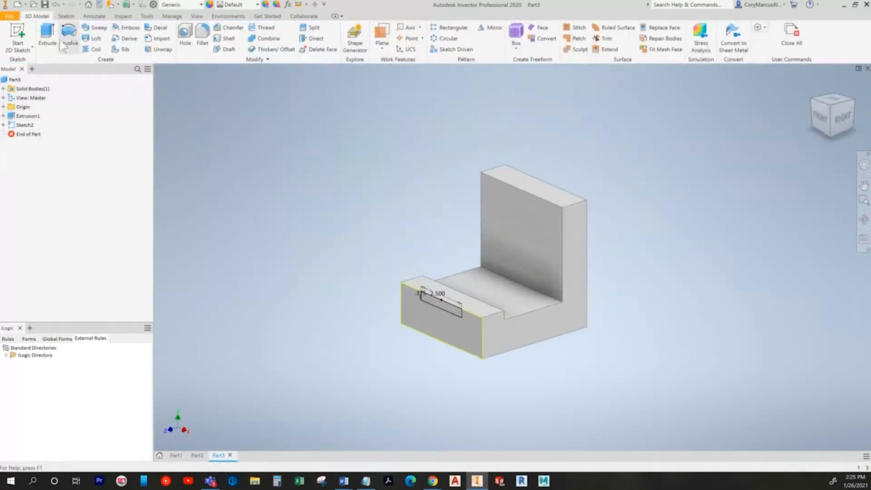
left_click(47, 36)
scroll(430, 324, "up", 5)
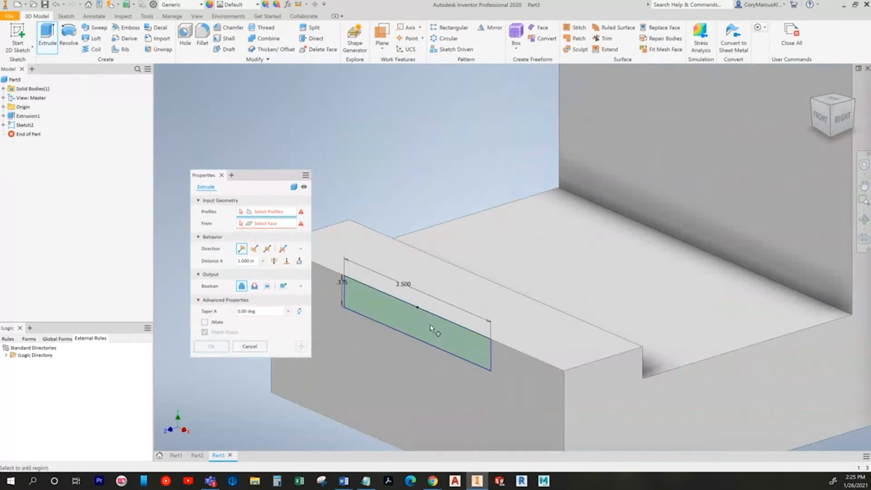
left_click(430, 323)
left_click(300, 262)
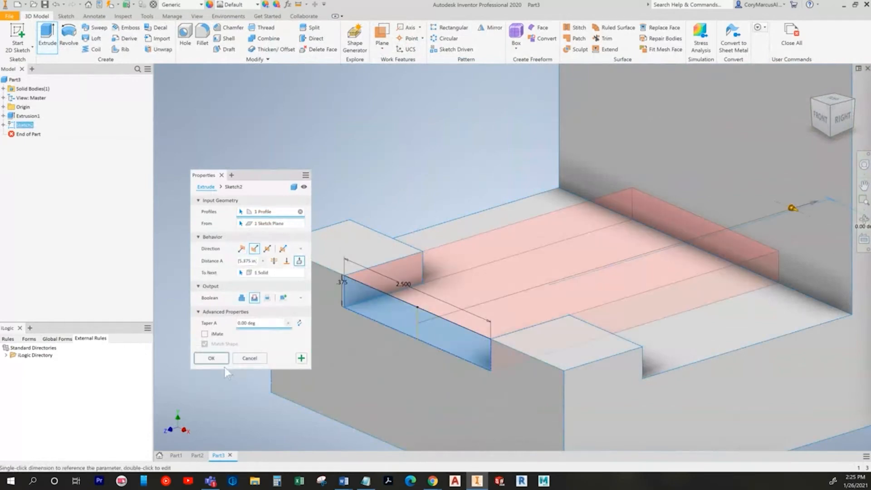
left_click(211, 358)
scroll(389, 301, "down", 5)
key("alt+Tab")
key("alt+Tab")
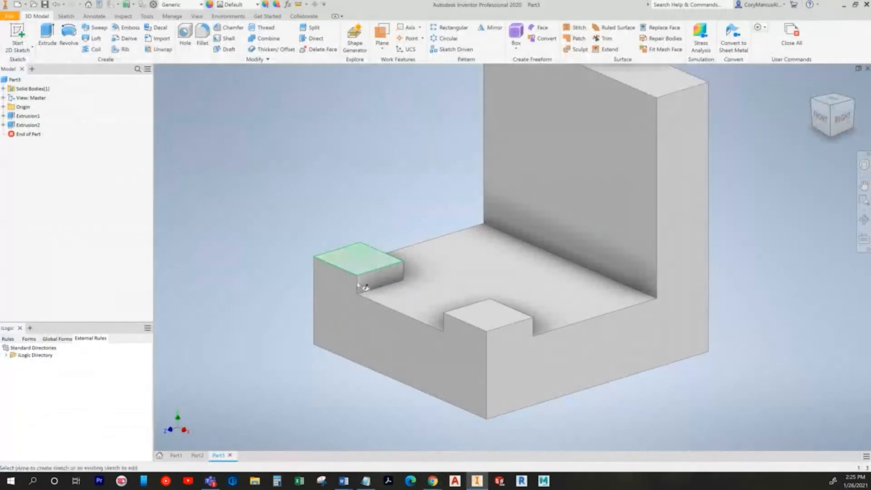
left_click(390, 351)
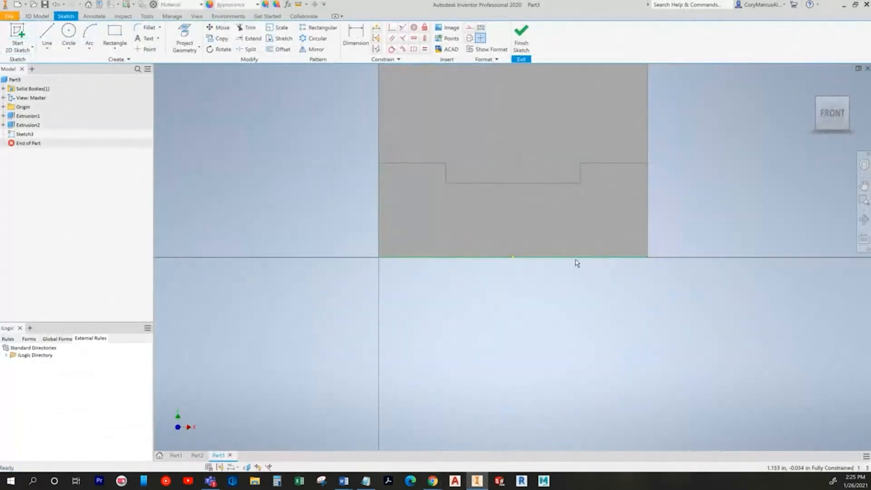
Step: Sketch a thin rectangle across the bottom of the part's base
key("alt+Tab")
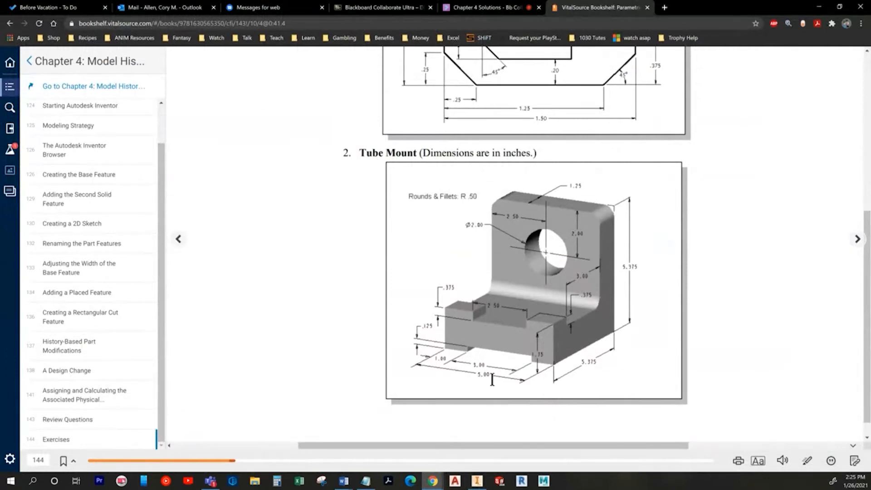
key("alt+Tab")
key("r")
scroll(522, 268, "up", 5)
left_click(260, 208)
left_click(627, 278)
Step: Dimension the rectangle 3 wide and .125 high
left_click(354, 45)
left_click(426, 207)
left_click(424, 172)
type("3")
key("Return")
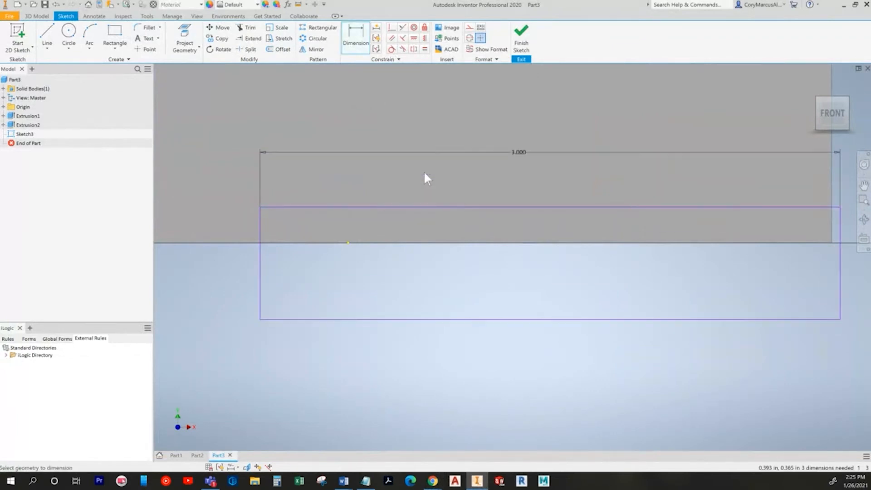
left_click(259, 293)
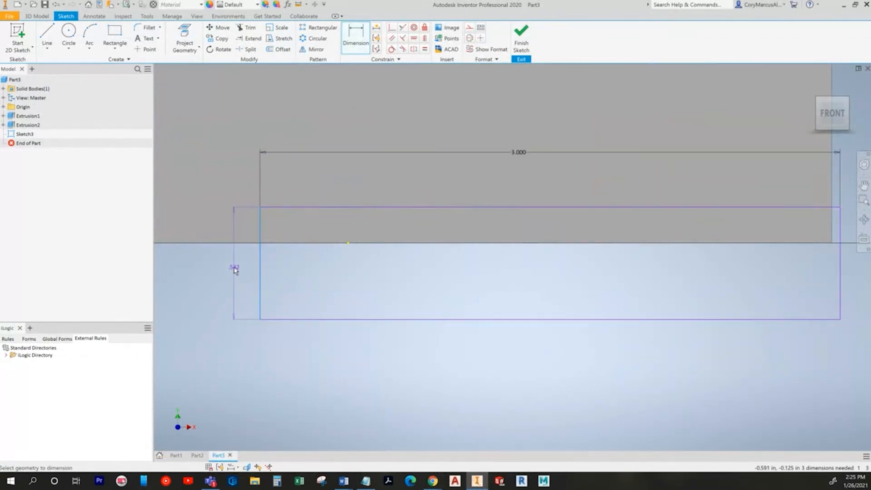
left_click(234, 268)
type(".125")
key("Return")
scroll(272, 281, "down", 3)
key("Escape")
Step: Project the part's bottom edge, then make the rectangle collinear with it and centred on its midpoint
left_click(184, 41)
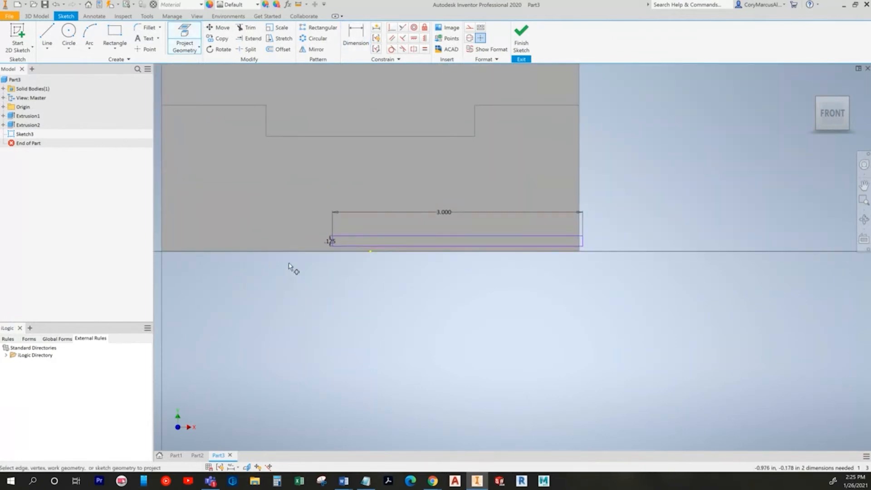
middle_click_drag(343, 273, 375, 289)
key("Escape")
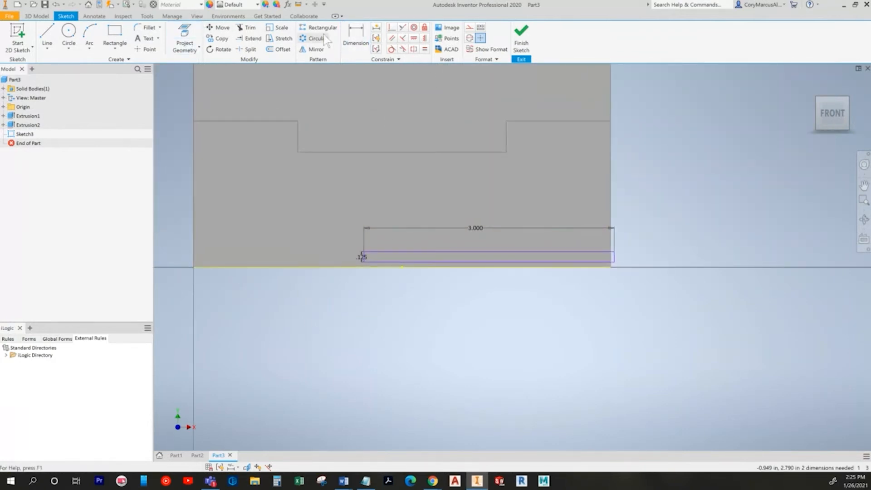
left_click(403, 28)
left_click(472, 267)
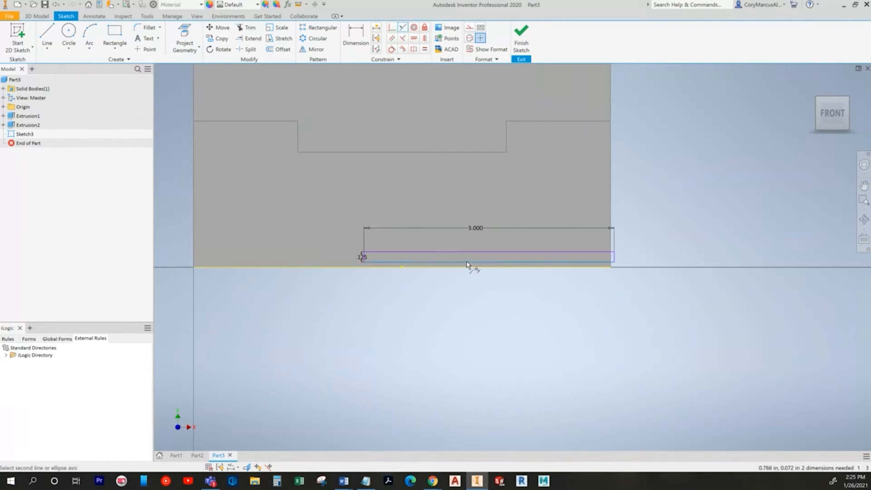
left_click(476, 262)
key("Escape")
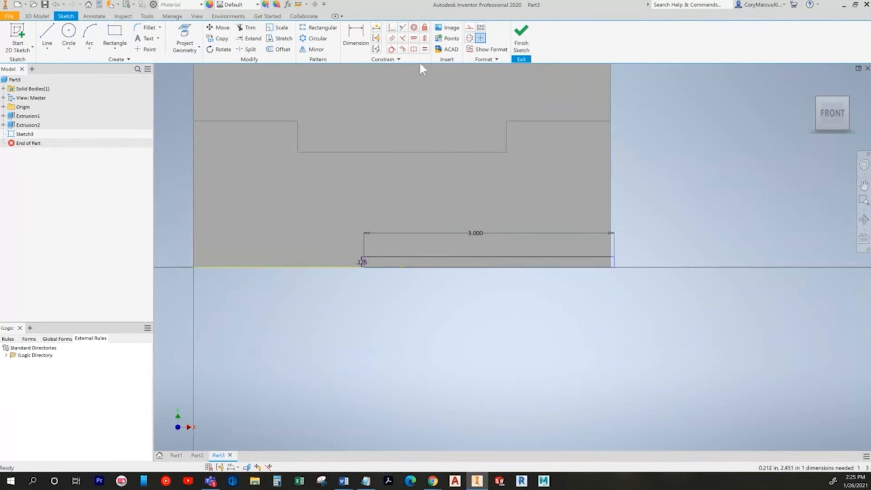
left_click(425, 39)
left_click(490, 257)
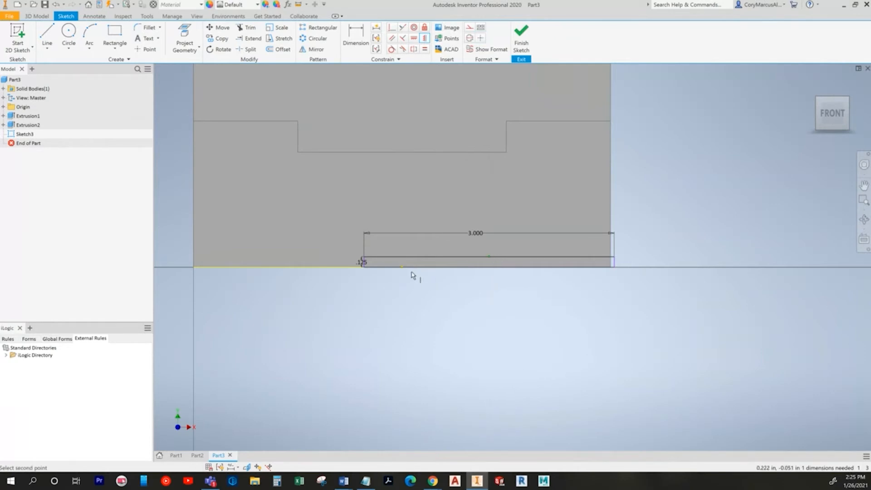
left_click(402, 271)
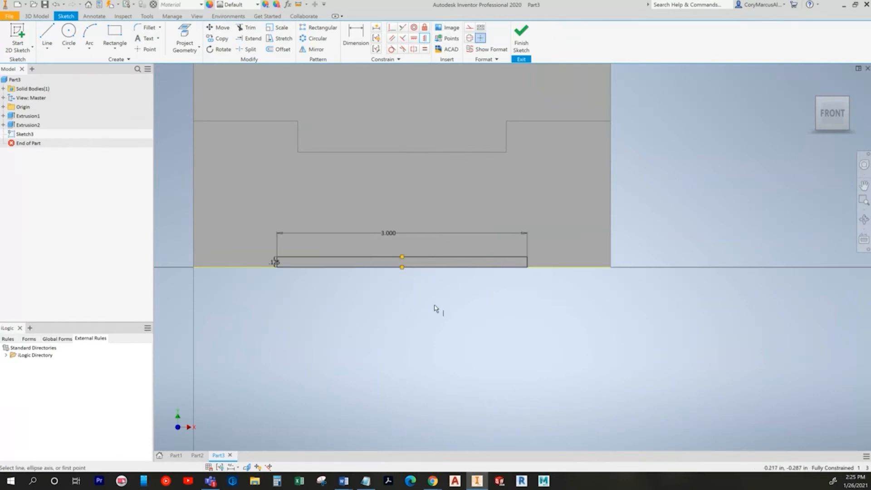
Step: Finish the sketch and extrude-cut the rectangle Through All, then compare with the textbook
left_click(36, 16)
left_click(47, 36)
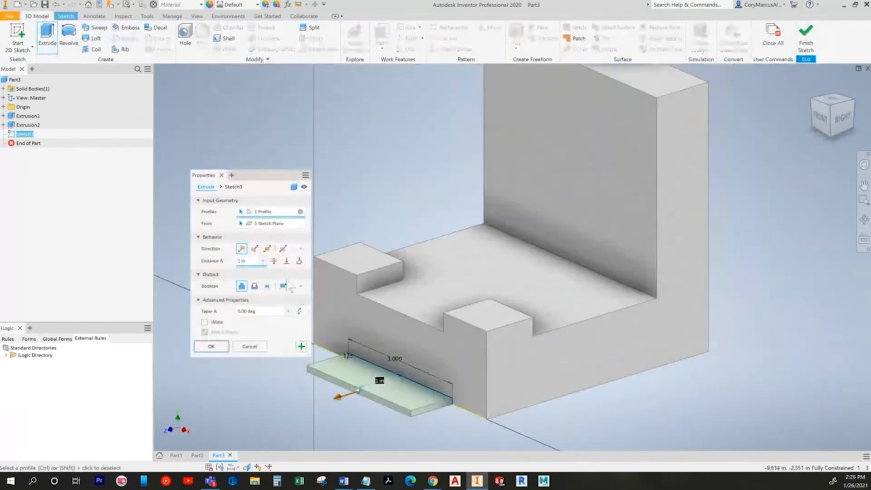
left_click(254, 285)
left_click(274, 262)
left_click(209, 349)
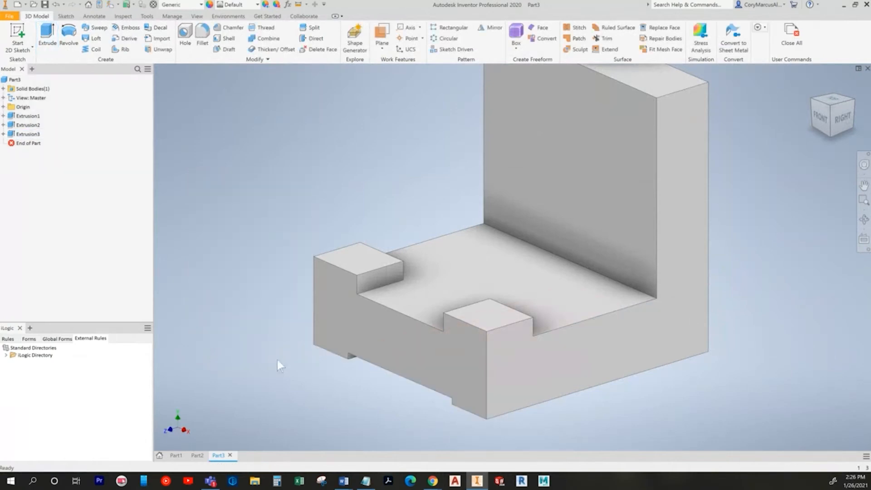
middle_click_drag(271, 406, 294, 317)
scroll(300, 317, "down", 3)
key("alt+Tab")
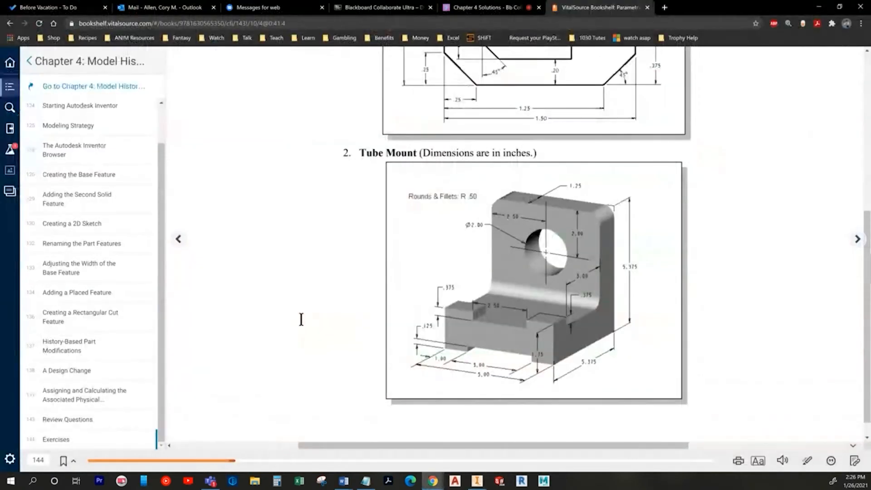
key("alt+Tab")
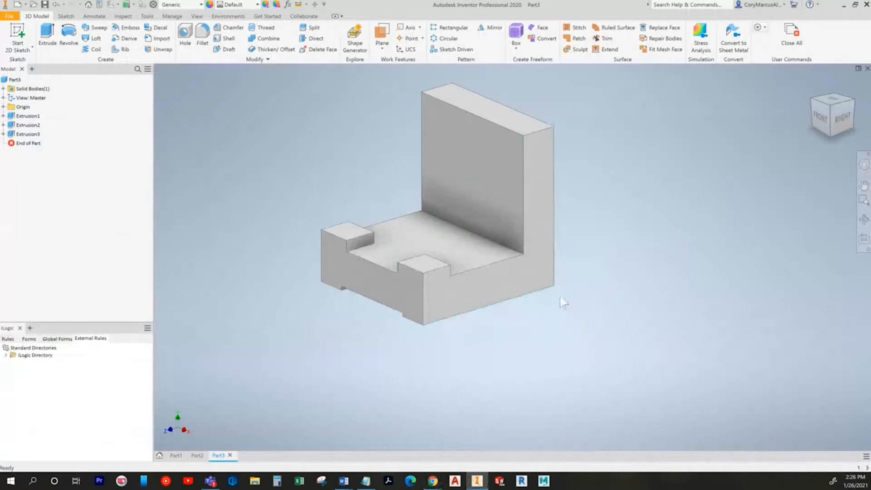
key("alt+Tab")
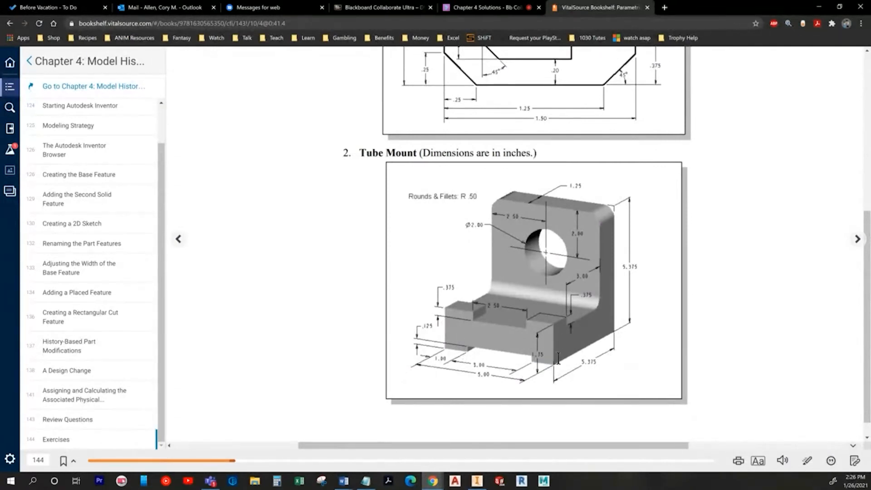
key("alt+Tab")
Step: Start a sketch on the upright plate's front face and draw a circle on it
left_click(19, 33)
left_click(455, 160)
left_click(68, 37)
middle_click_drag(674, 215, 657, 225)
left_click(479, 169)
left_click(476, 151)
middle_click_drag(476, 151, 457, 184)
key("alt+Tab")
key("alt+Tab")
Step: Place the circle 2 below the top edge, centre it vertically, and dimension its diameter 2
key("d")
left_click(451, 144)
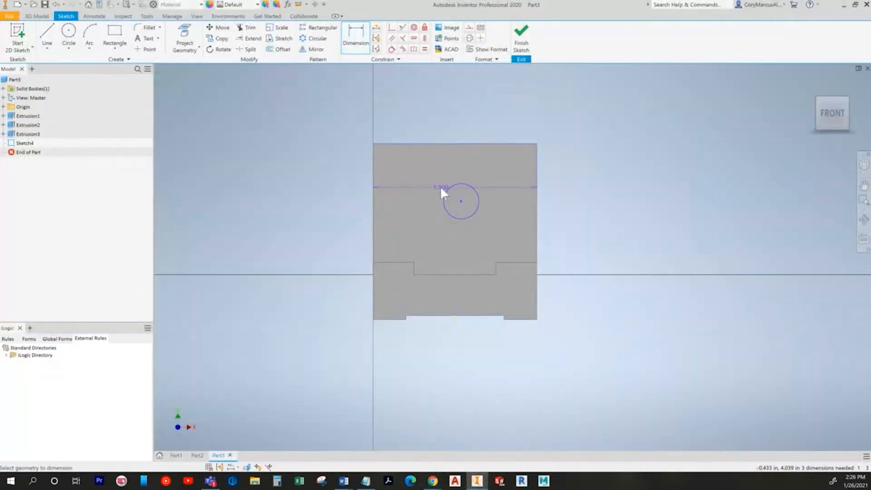
left_click(461, 201)
left_click(328, 183)
type("2")
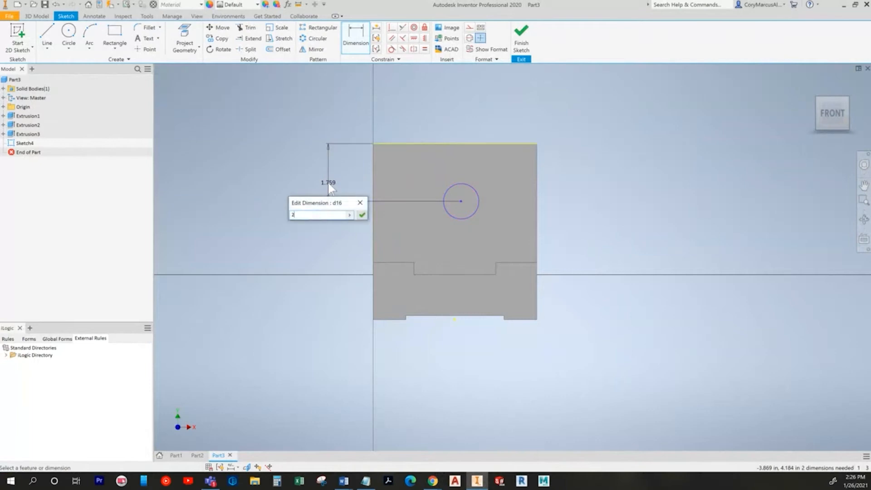
key("Return")
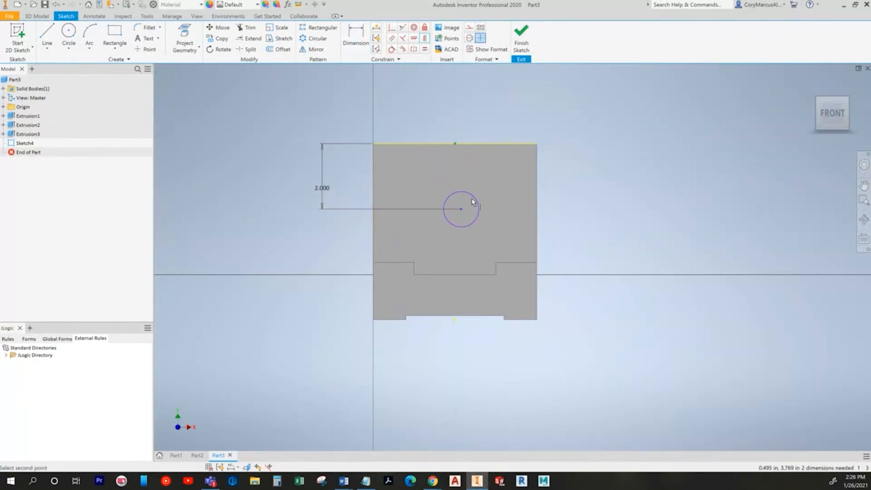
left_click(460, 210)
left_click(355, 36)
left_click(438, 216)
left_click(350, 242)
key("alt+Tab")
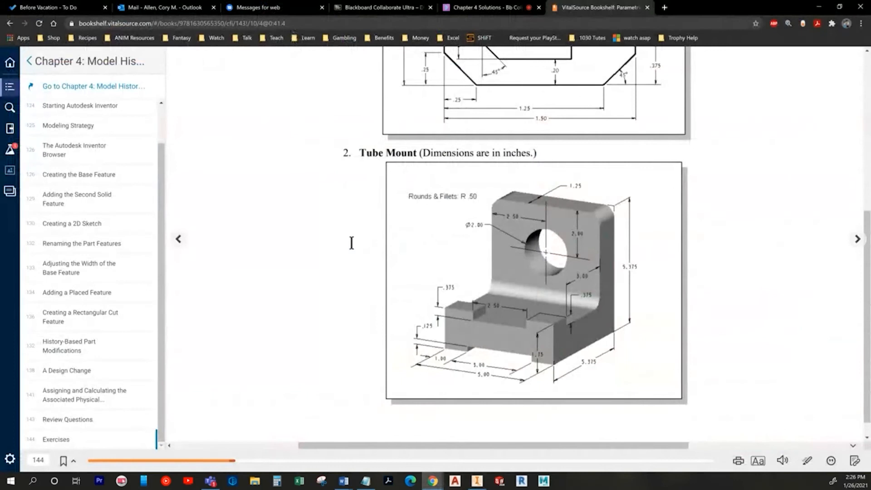
key("alt+Tab")
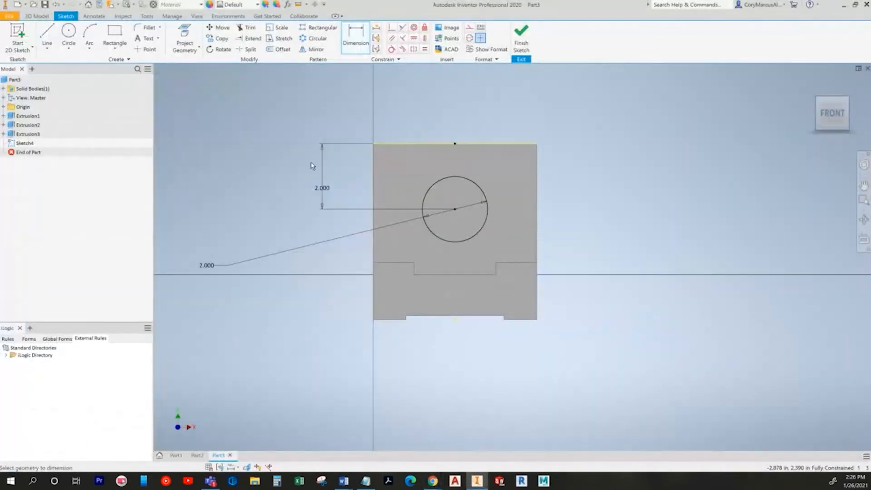
Step: Finish the sketch and extrude-cut the circle Through All
left_click(36, 16)
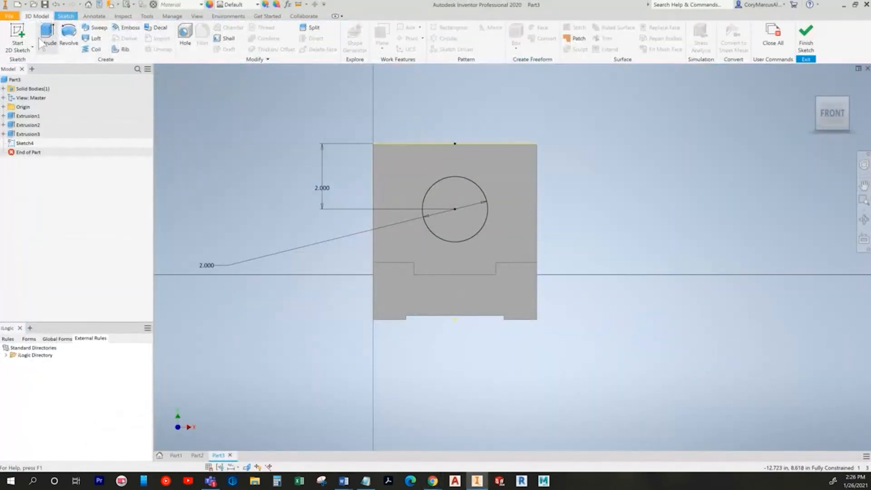
left_click(43, 40)
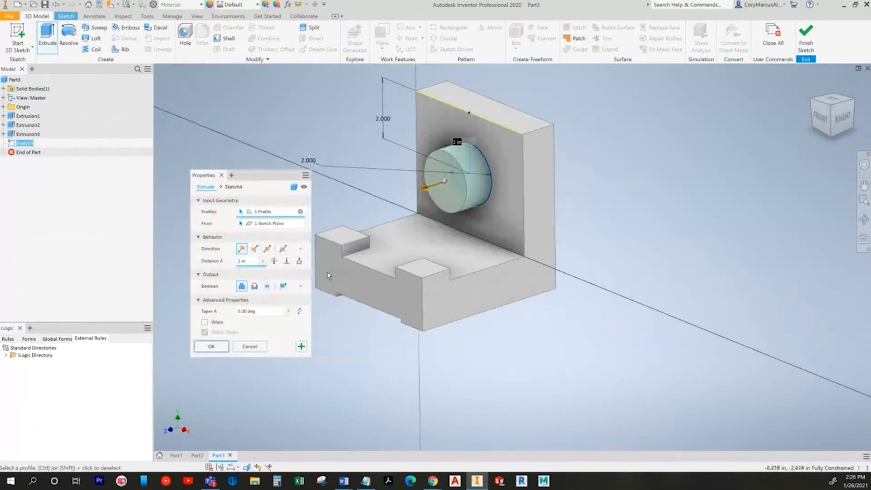
left_click(274, 261)
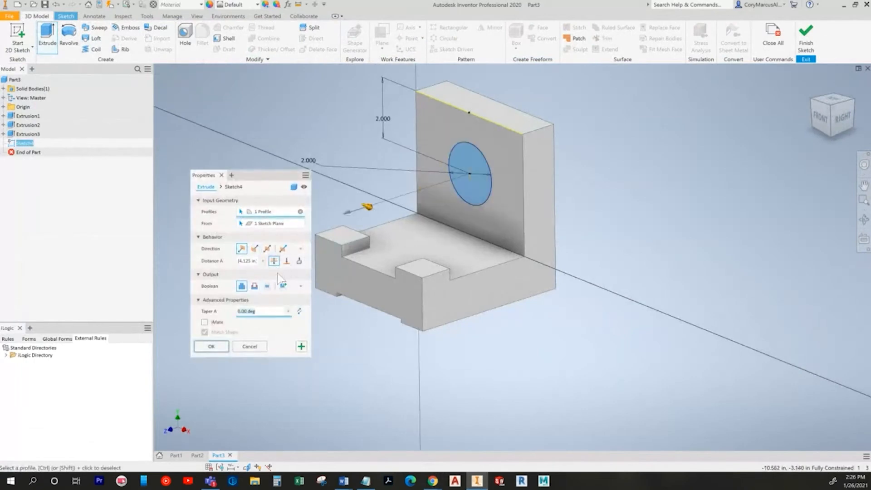
left_click(254, 286)
left_click(209, 348)
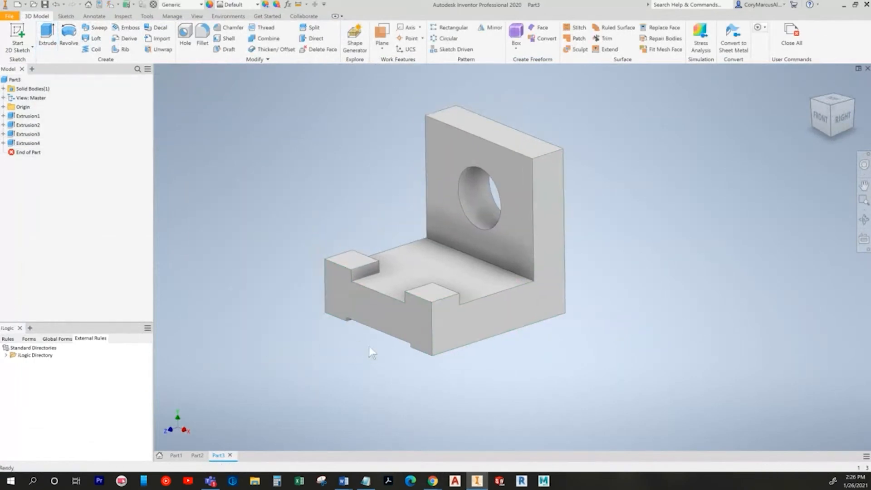
key("alt+Tab")
key("alt+Tab")
Step: Fillet the plate's two top edges with a .5 radius
left_click(202, 40)
left_click(255, 107)
type(".5")
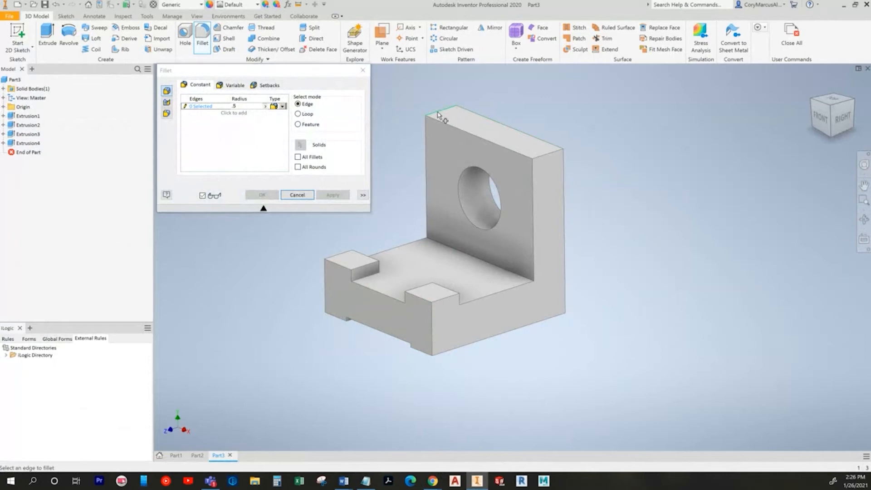
left_click(438, 113)
left_click(547, 153)
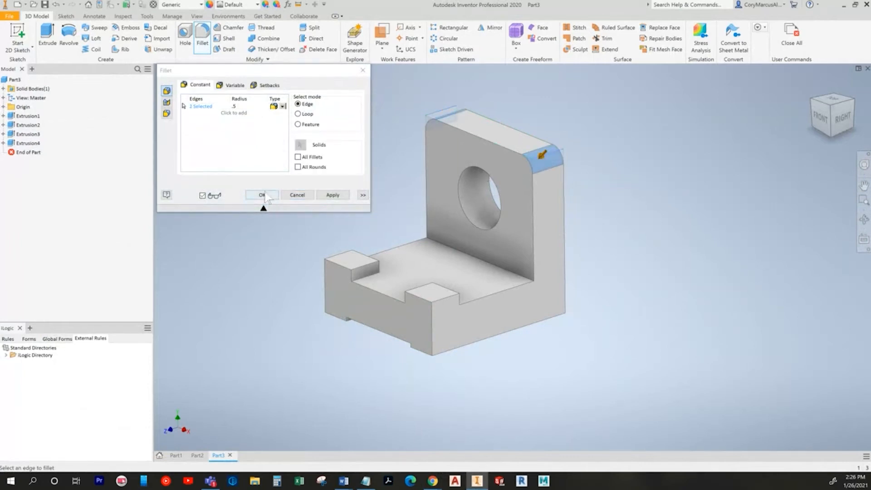
left_click(263, 195)
Step: Edit Fillet1 to also round the inner corner edge
key("alt+Tab")
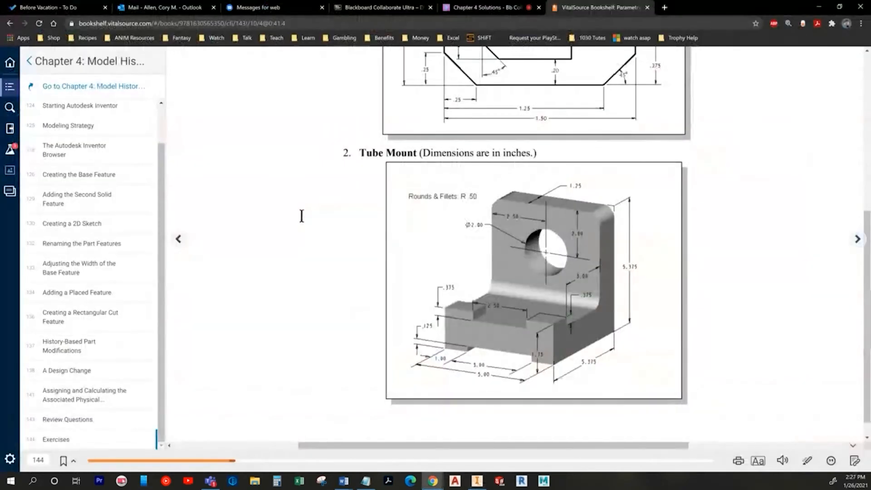
key("alt+Tab")
key("alt+Tab")
key("alt+Tab")
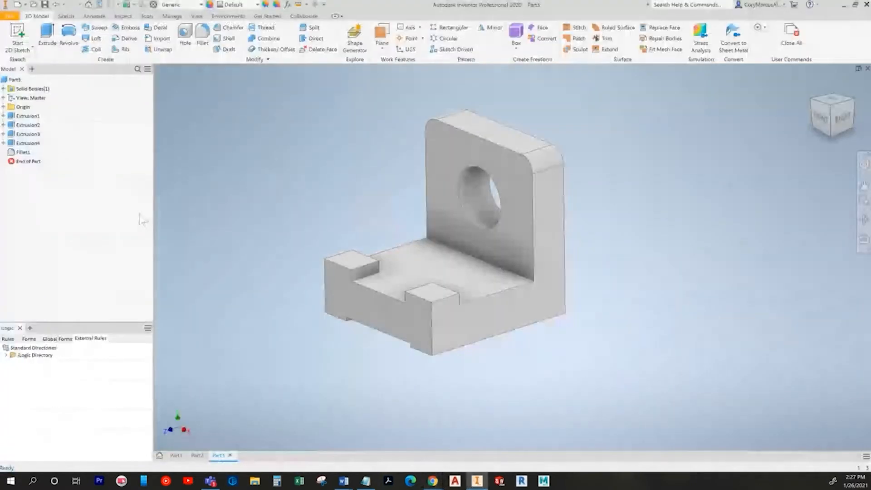
double_click(22, 153)
left_click(456, 254)
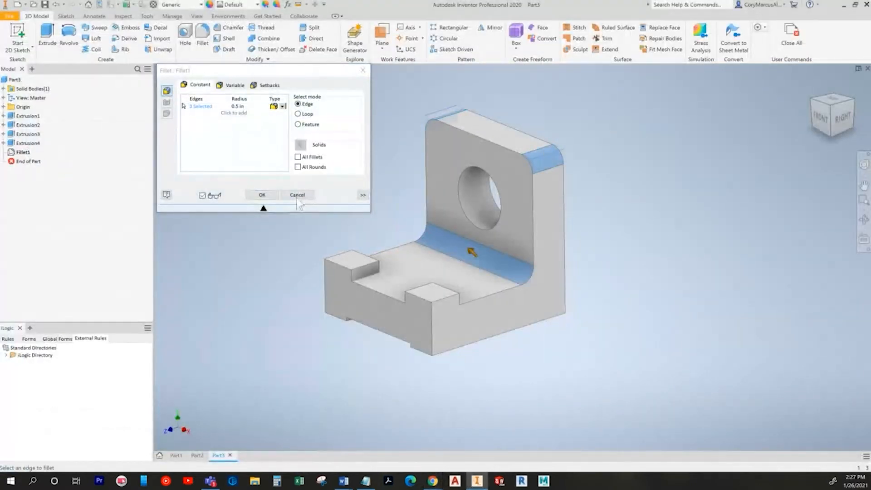
left_click(271, 195)
key("F6")
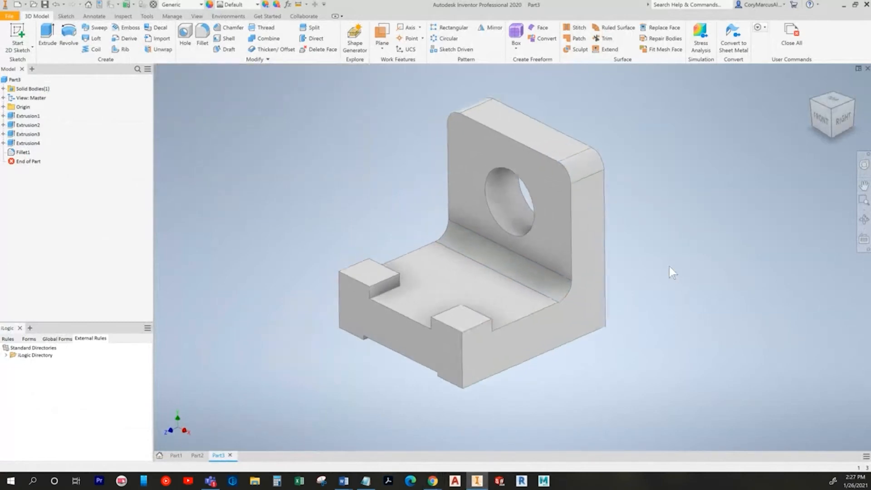
key("alt+Tab")
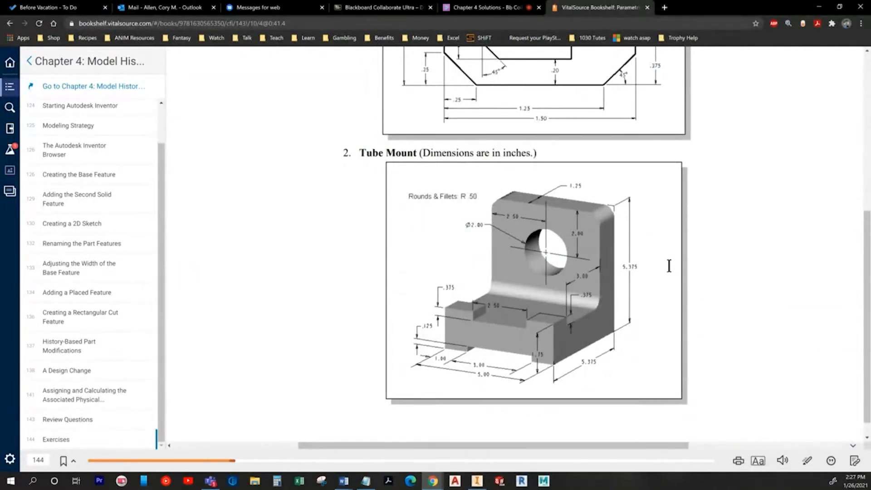
key("alt+Tab")
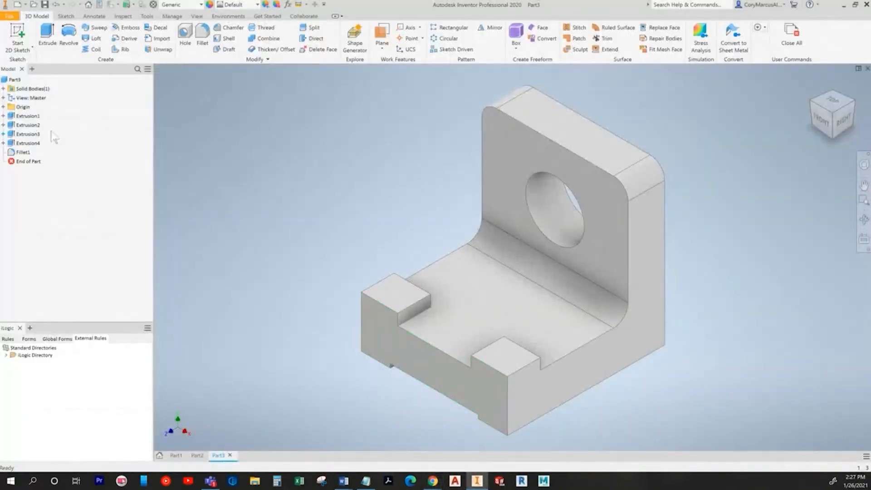
left_click(3, 116)
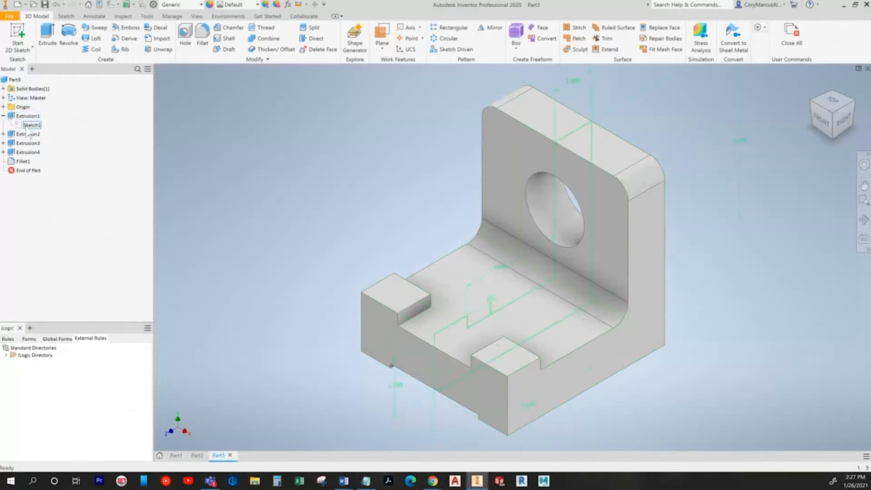
double_click(32, 124)
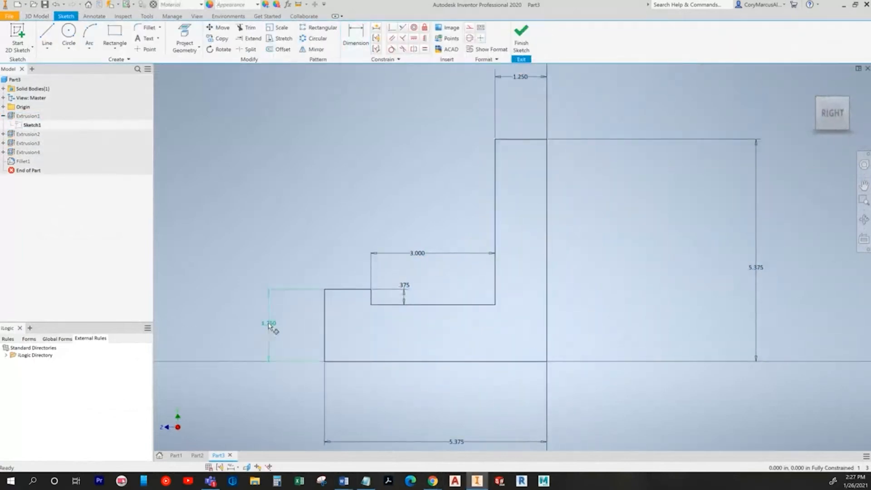
double_click(269, 325)
type("1.375")
key("Return")
key("s")
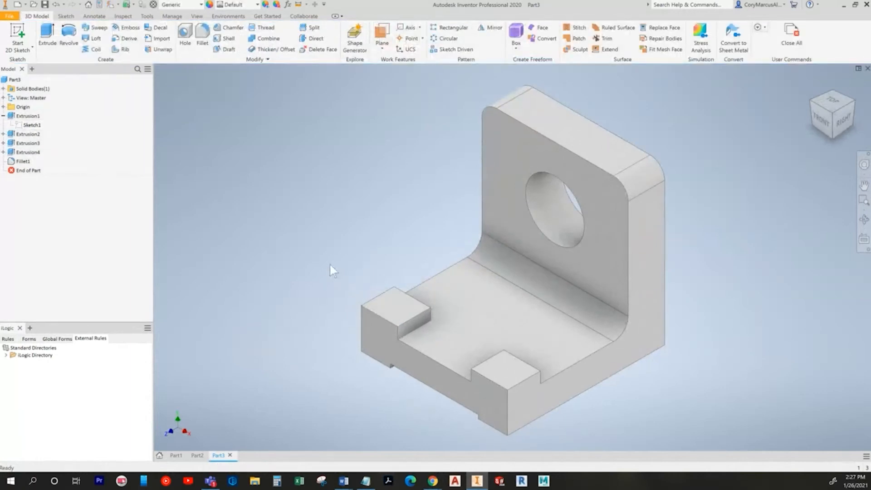
key("ctrl+z")
key("ctrl+z")
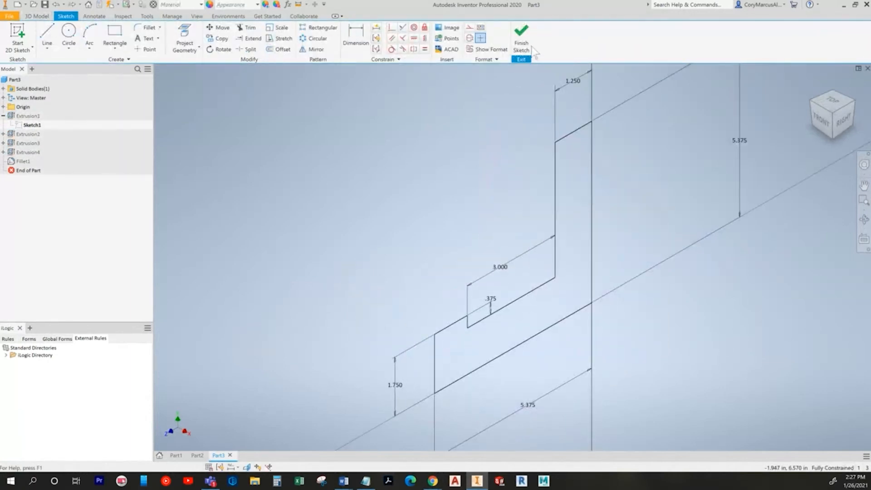
left_click(521, 43)
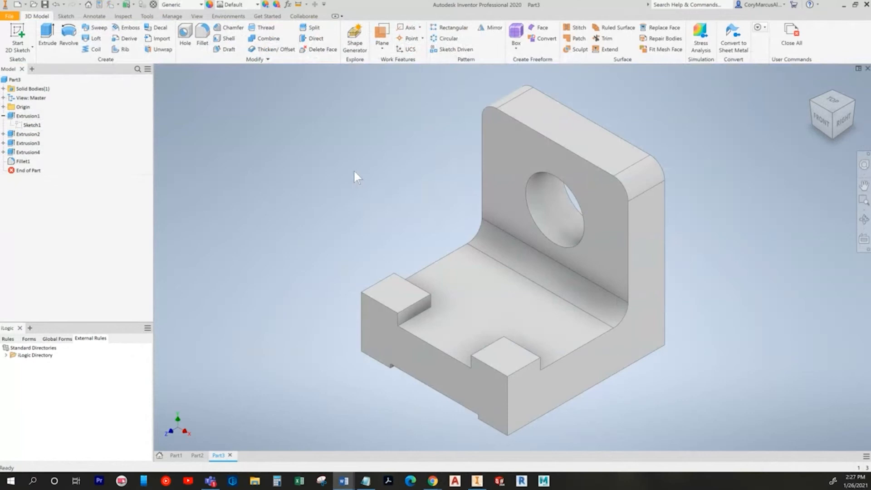
key("alt+Tab")
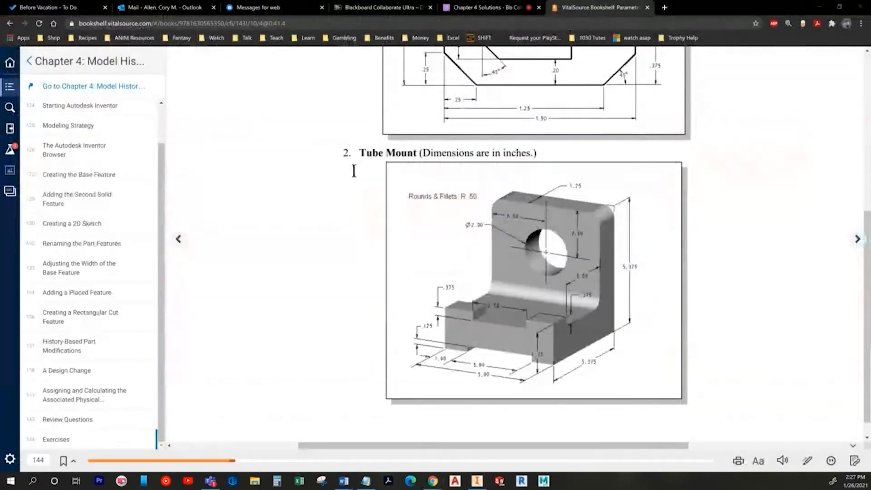
key("alt+Tab")
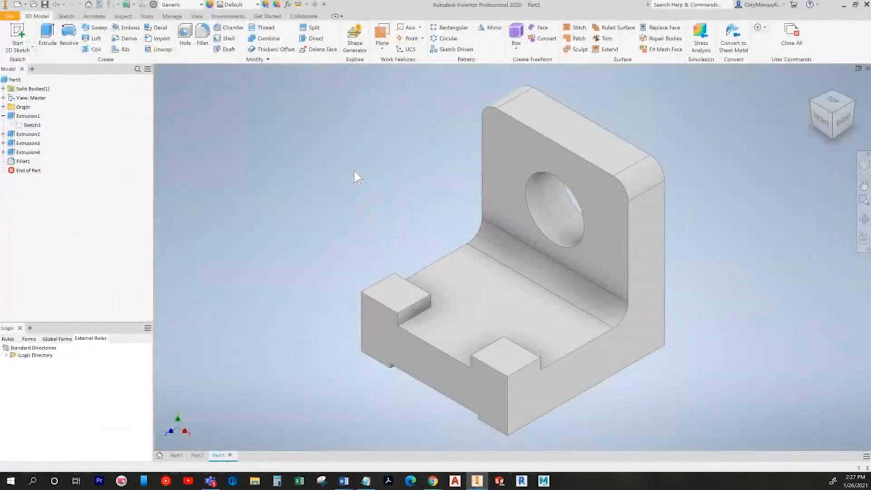
key("alt+Tab")
key("alt+Tab")
key("alt+Tab")
Step: Zoom the textbook out to the full page, go to the next page, then open Inventor's Create New File dialog
left_click(739, 460)
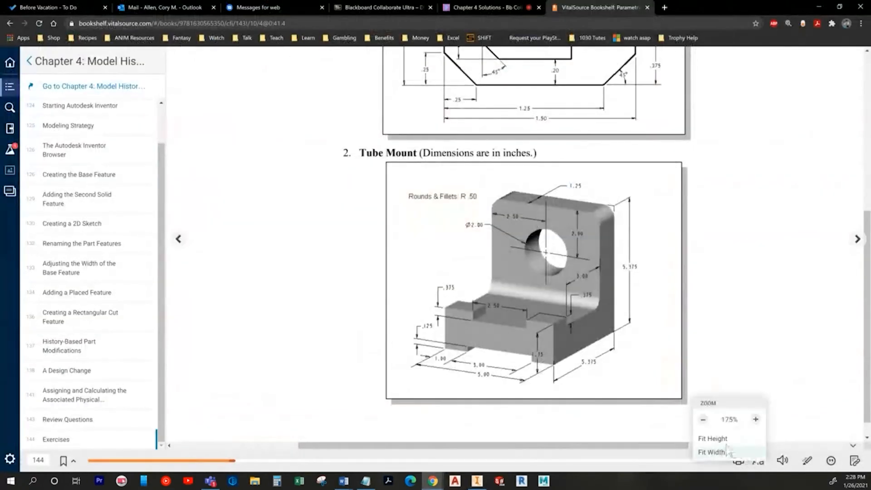
left_click(702, 419)
left_click(703, 419)
left_click(702, 419)
left_click(858, 239)
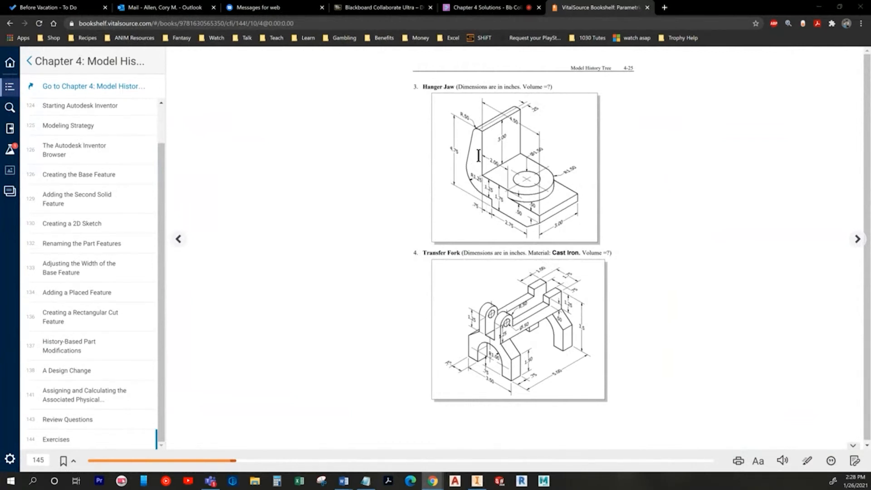
key("alt+Tab")
left_click(17, 4)
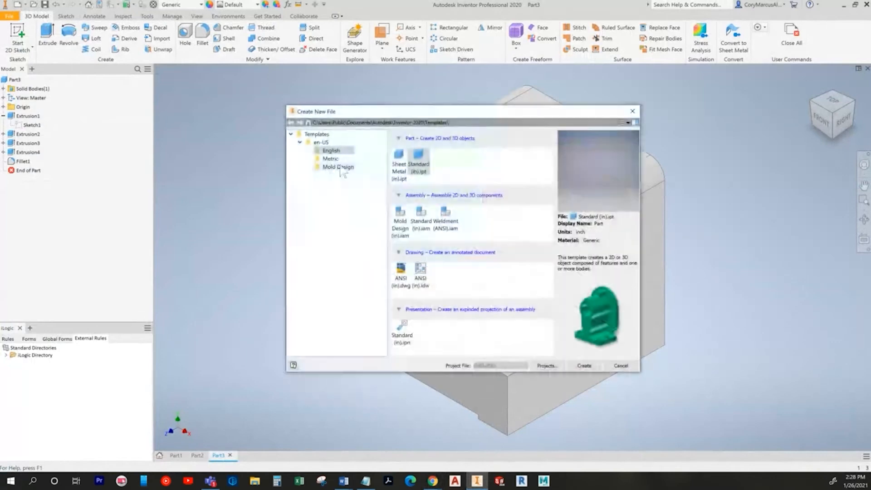
Step: Create Part4 from the Standard (in).ipt template and start Sketch1 on the front origin plane
double_click(418, 169)
left_click(18, 36)
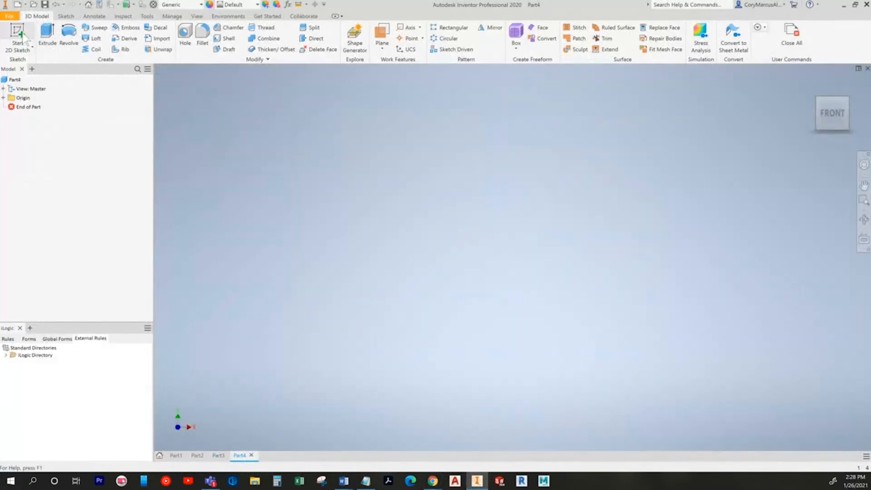
left_click(458, 148)
key("l")
key("alt+Tab")
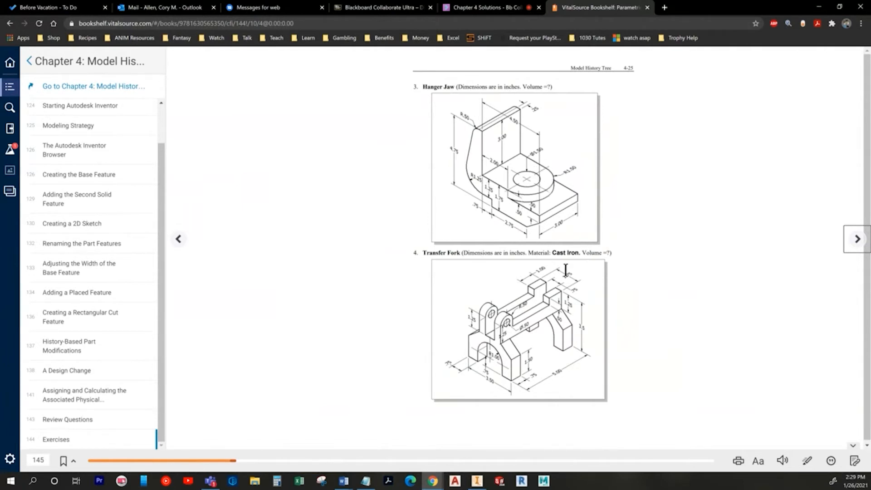
key("alt+Tab")
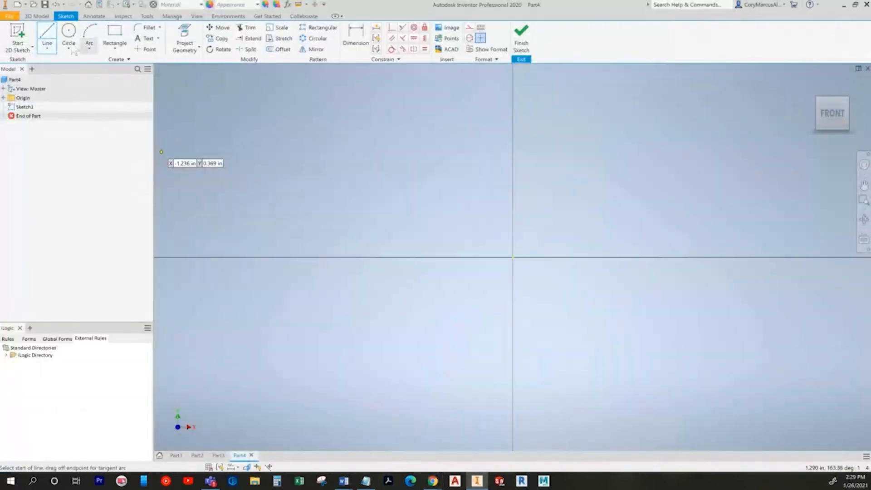
key("alt+Tab")
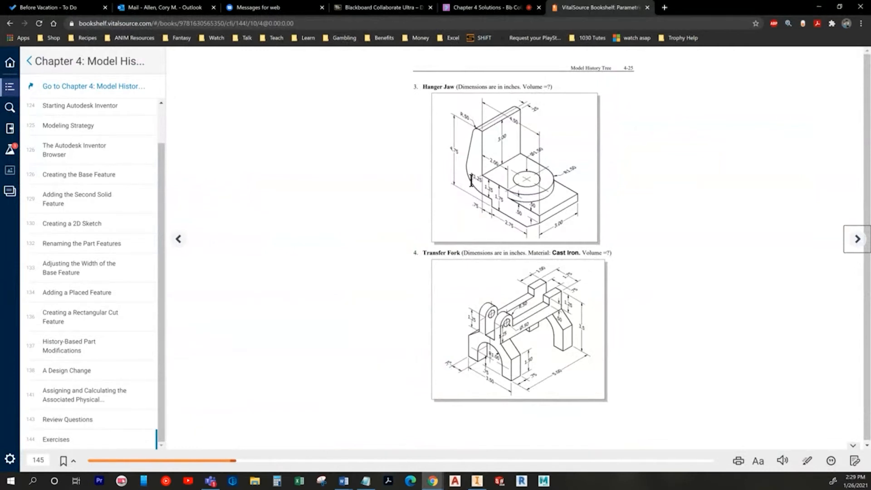
key("alt+Tab")
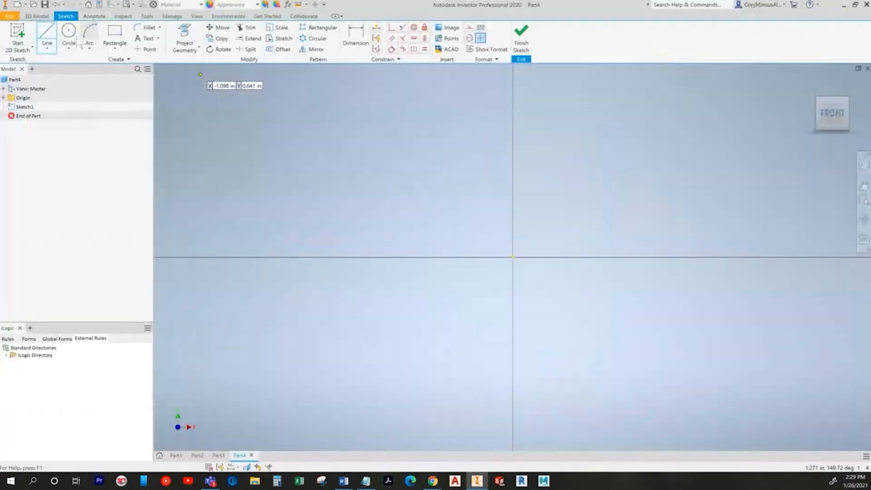
Step: Draw an origin-centred circle and the tapered arm's lines rising above it
left_click(513, 256)
left_click(471, 262)
middle_click_drag(467, 263, 324, 319)
left_click(47, 36)
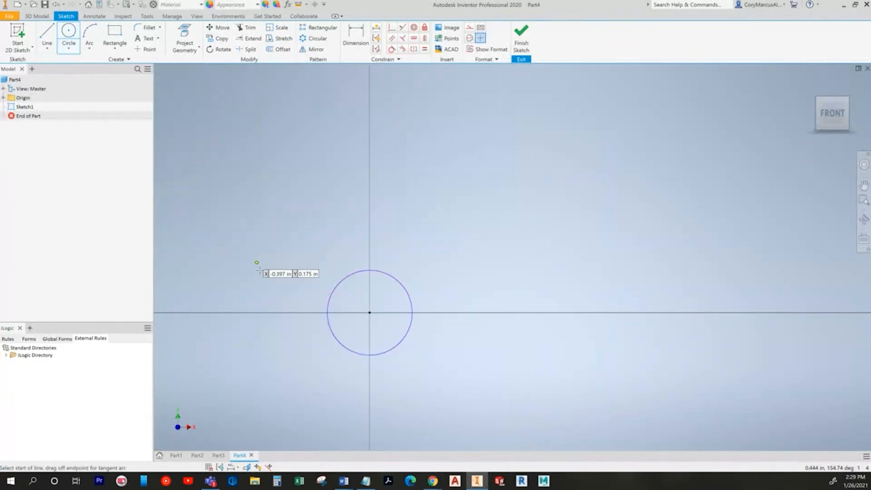
left_click(312, 316)
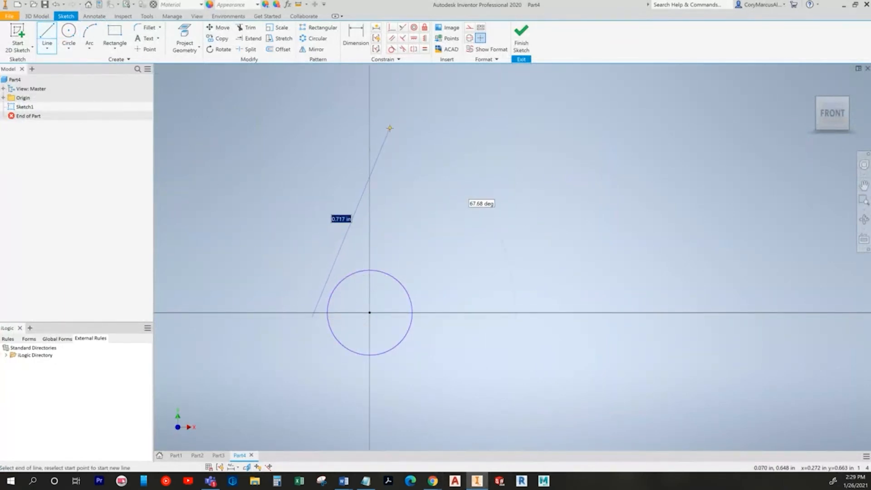
left_click(388, 129)
key("alt+Tab")
key("alt+Tab")
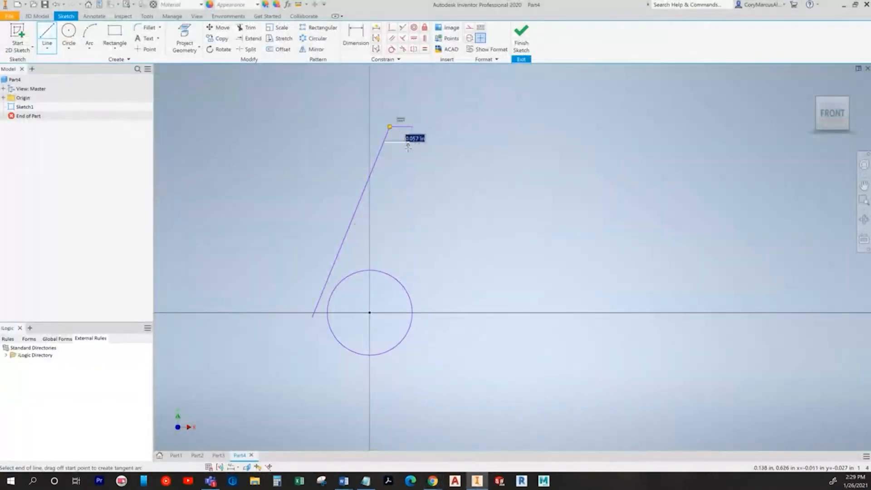
key("alt+Tab")
key("alt+Tab")
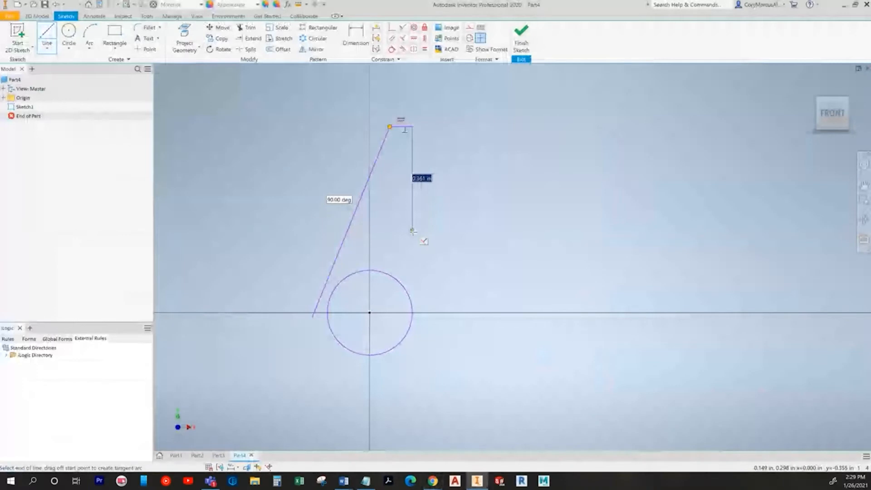
key("alt+Tab")
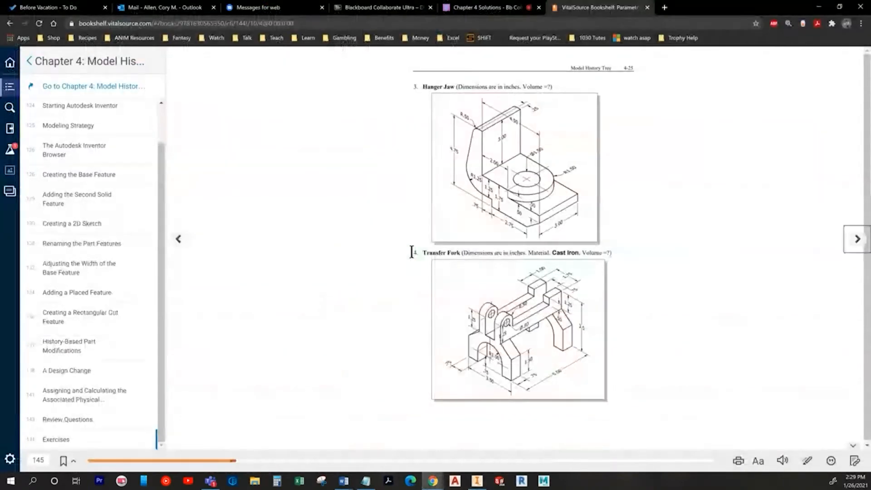
key("alt+Tab")
left_click(370, 313)
key("Escape")
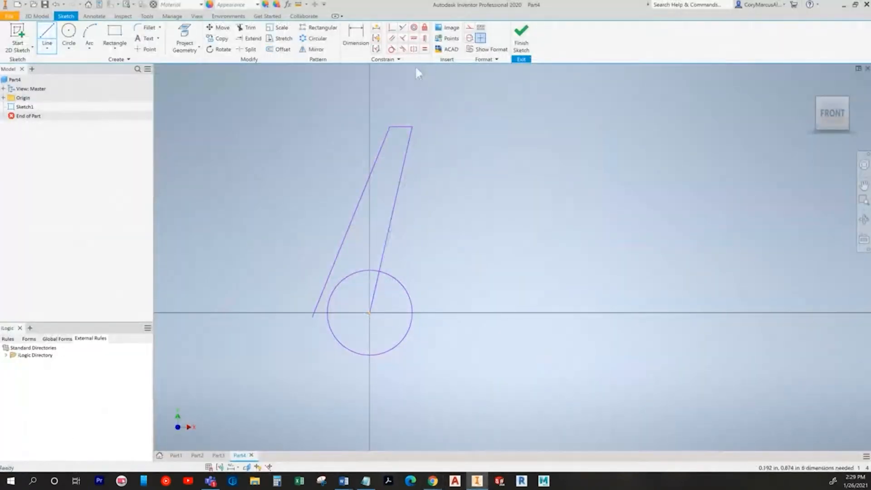
Step: Drag the arm's top corners into place and make its right edge vertical
left_click_drag(389, 127, 343, 127)
left_click_drag(410, 128, 369, 127)
left_click(424, 38)
left_click(370, 186)
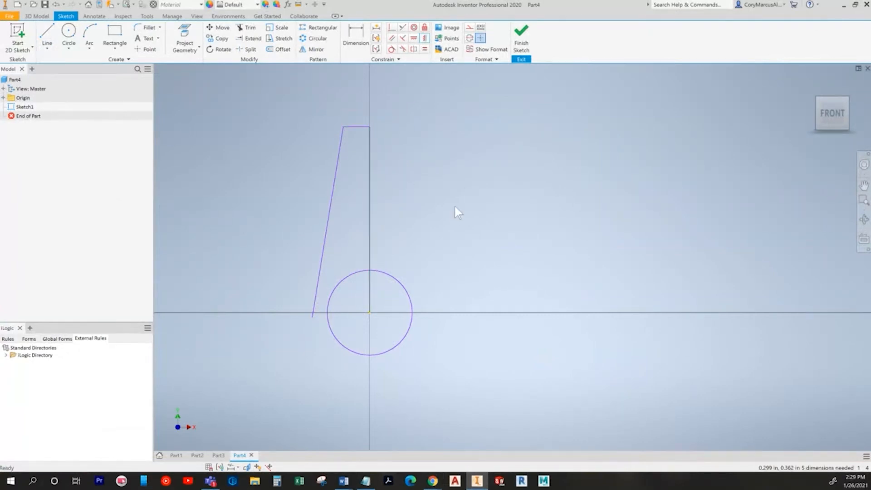
key("alt+Tab")
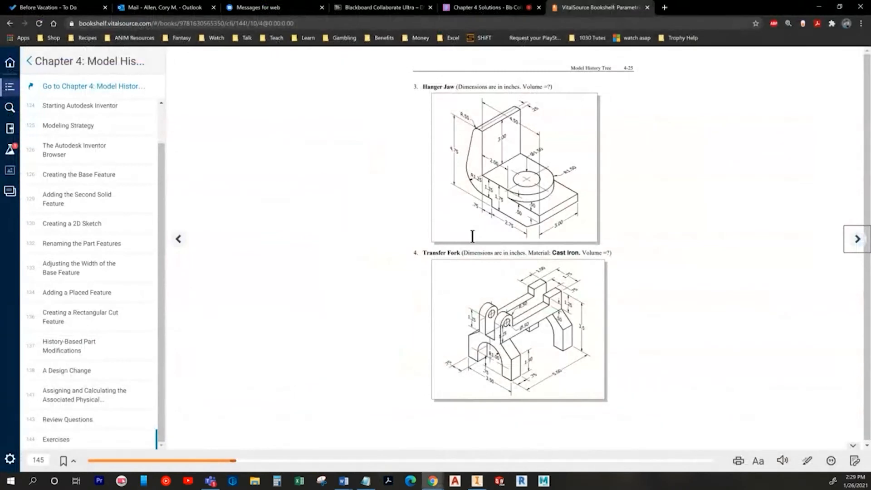
key("alt+Tab")
Step: Draw the stepped base chain: horizontal line, short step, chamfer, long bottom line and vertical riser
key("l")
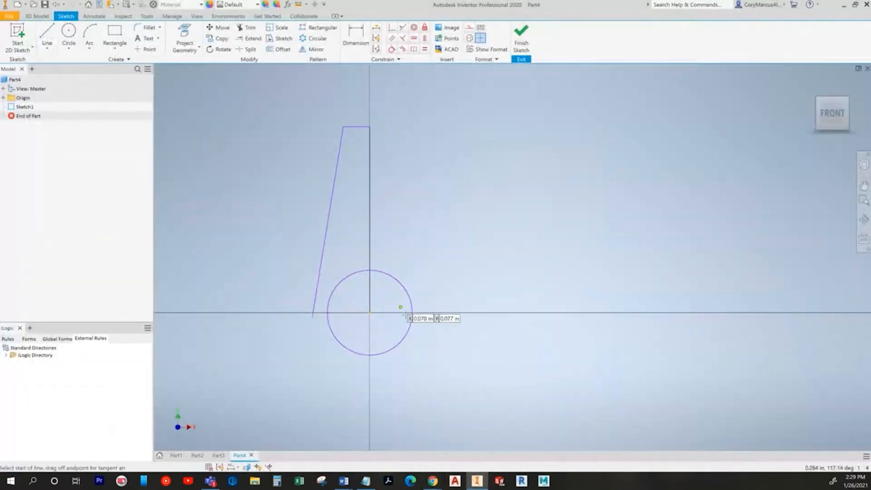
left_click(370, 312)
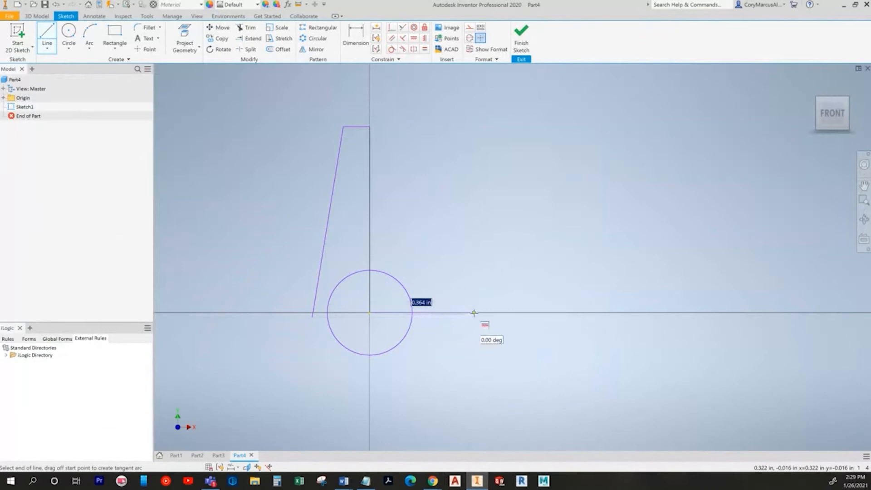
key("alt+Tab")
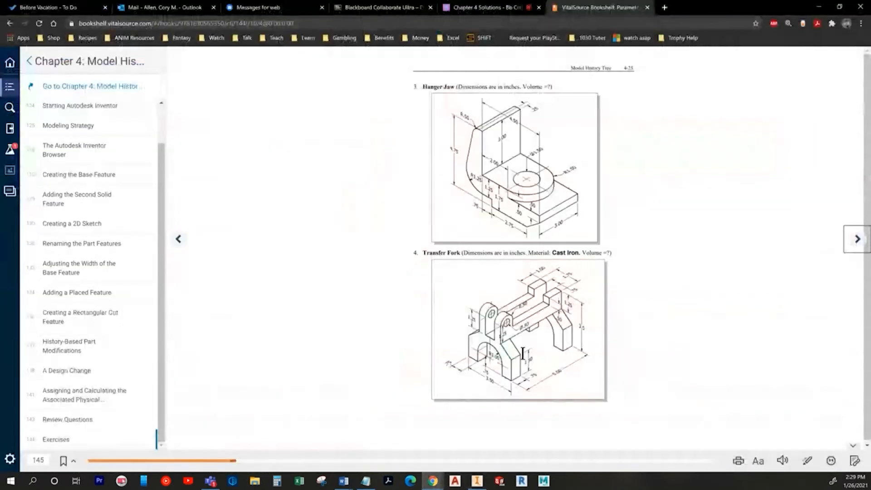
key("alt+Tab")
left_click(477, 313)
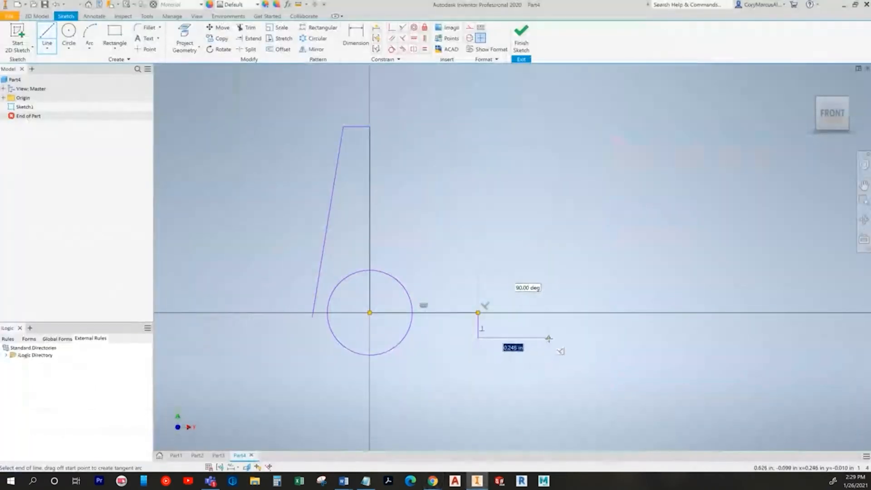
key("alt+Tab")
key("alt+Tab")
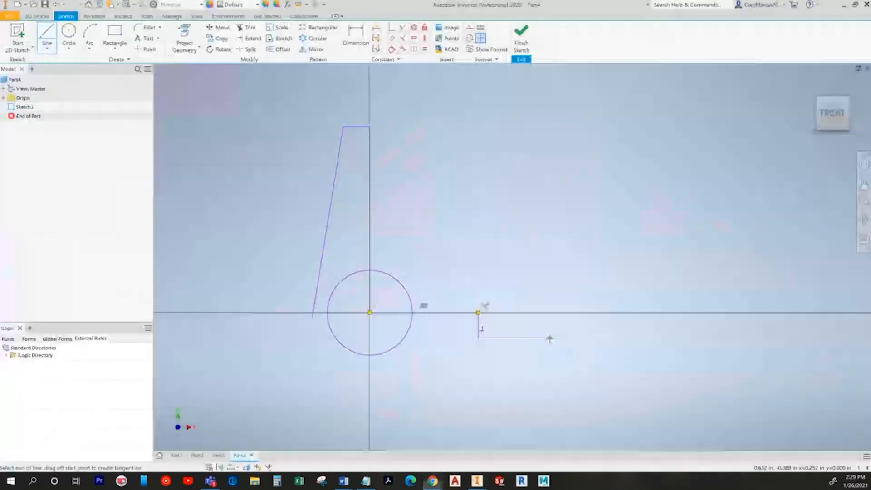
left_click(550, 338)
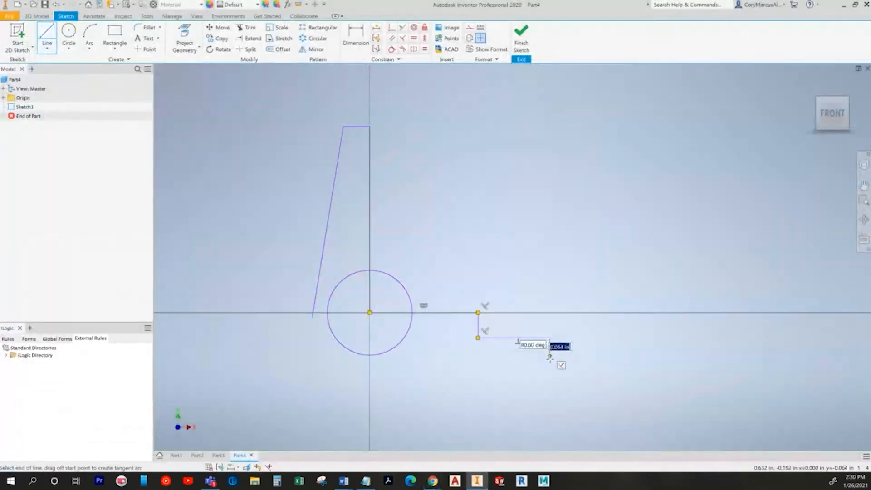
left_click(521, 387)
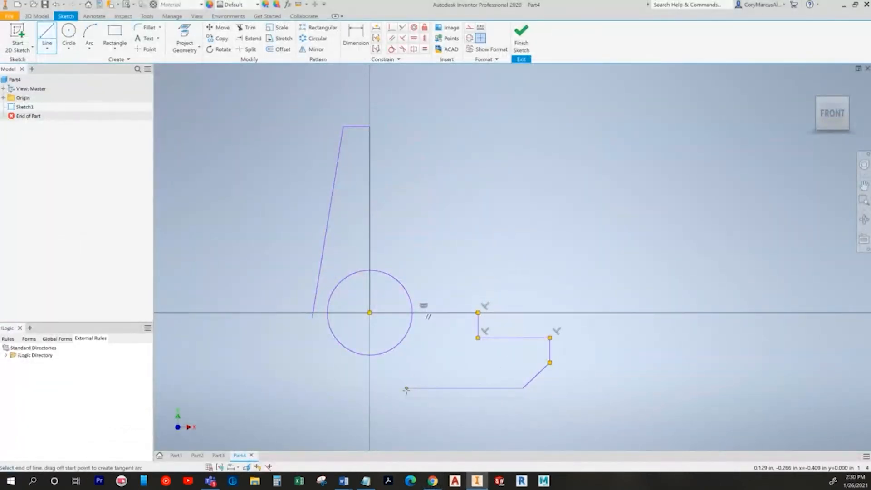
key("alt+Tab")
key("alt+Tab")
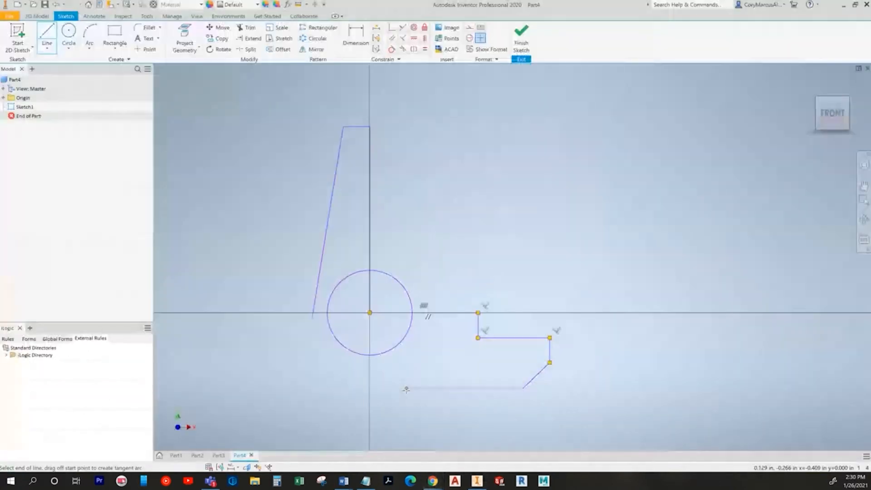
left_click(398, 388)
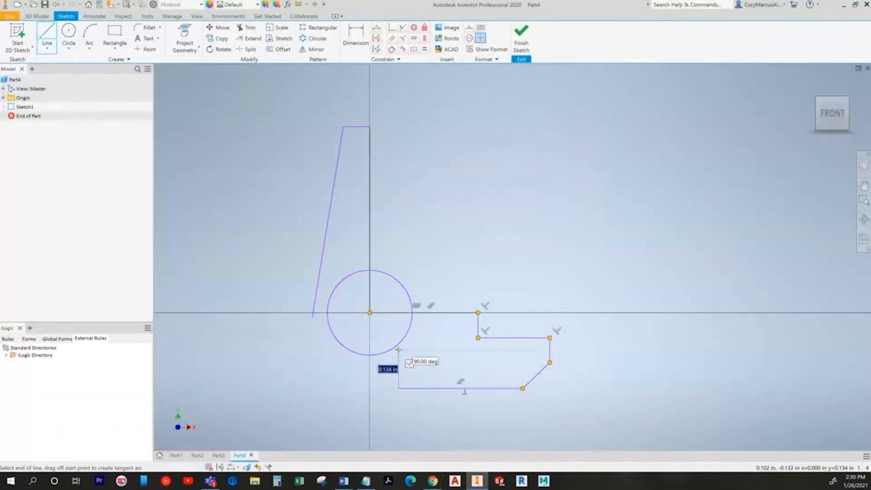
left_click(398, 350)
key("Escape")
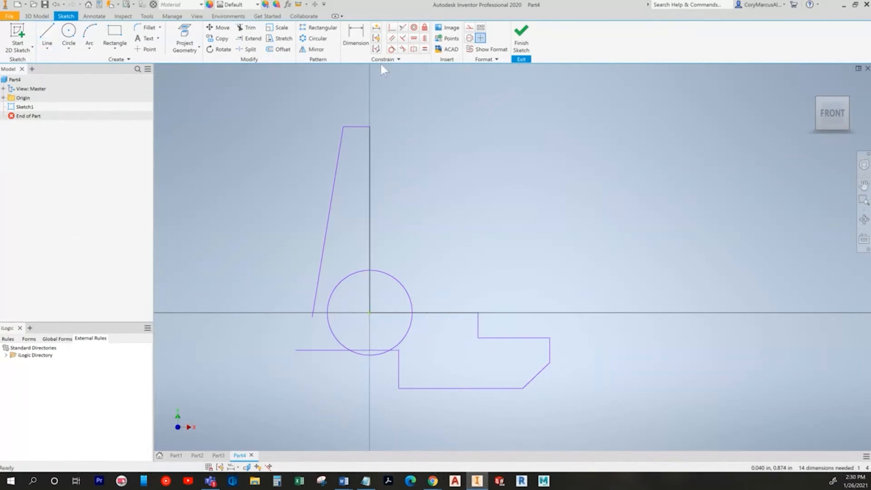
Step: Make the circle tangent to the slanted arm line and the lower line
left_click(391, 48)
left_click(329, 297)
left_click(316, 295)
left_click(333, 351)
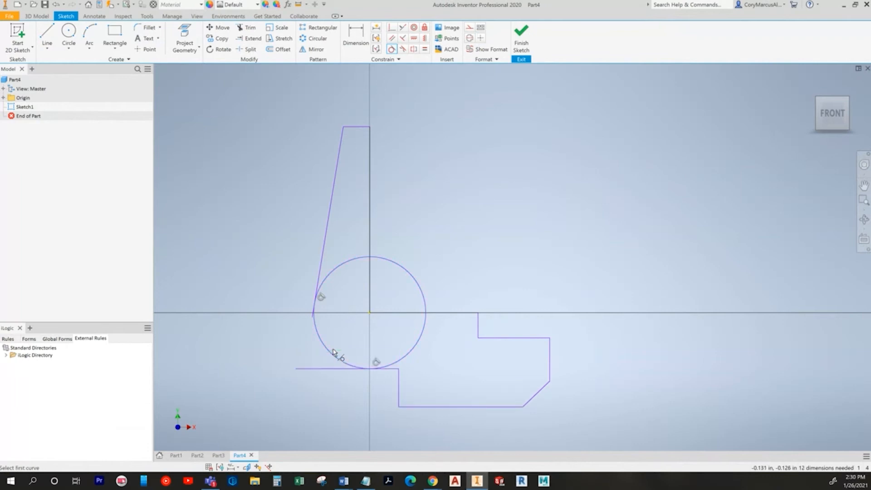
middle_click_drag(389, 424, 360, 359)
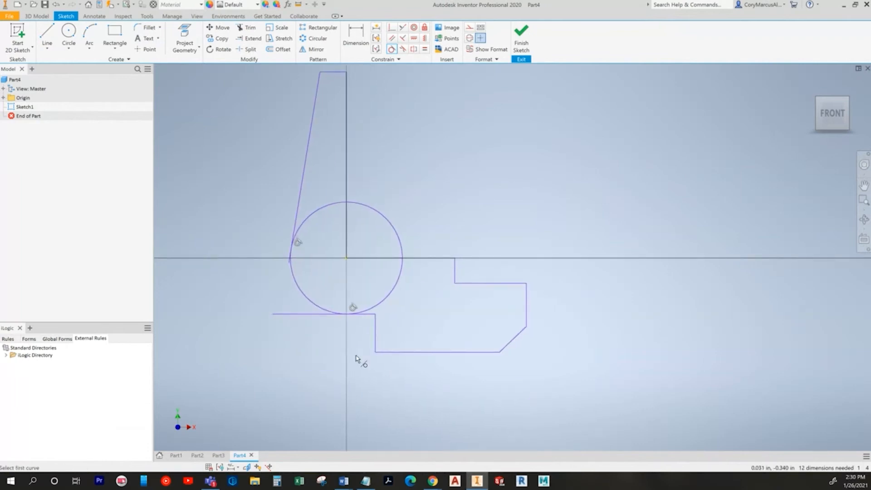
Step: Trim the circle's excess and the stray line stub, leaving an arc joining arm and base
left_click(247, 27)
left_click(379, 213)
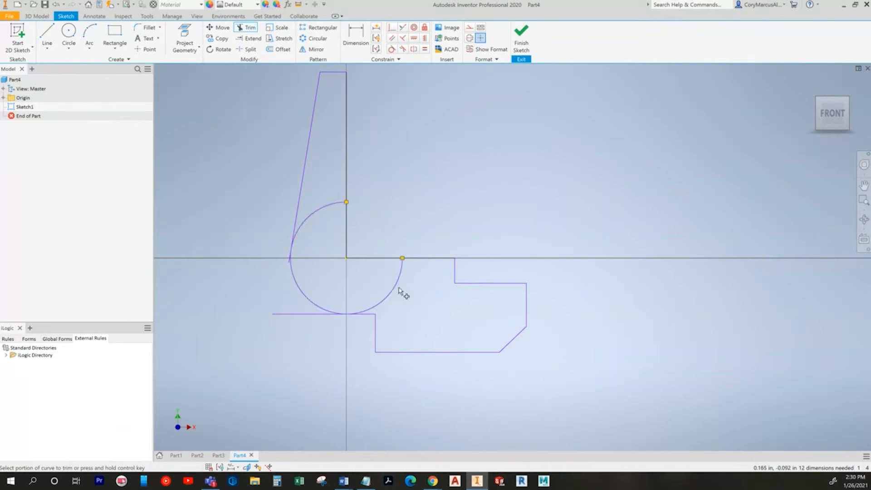
left_click(287, 314)
left_click(306, 222)
scroll(374, 277, "down", 3)
mouse_move(381, 285)
middle_mouse_down()
mouse_move(399, 346)
mouse_move(383, 274)
middle_mouse_up()
key("Escape")
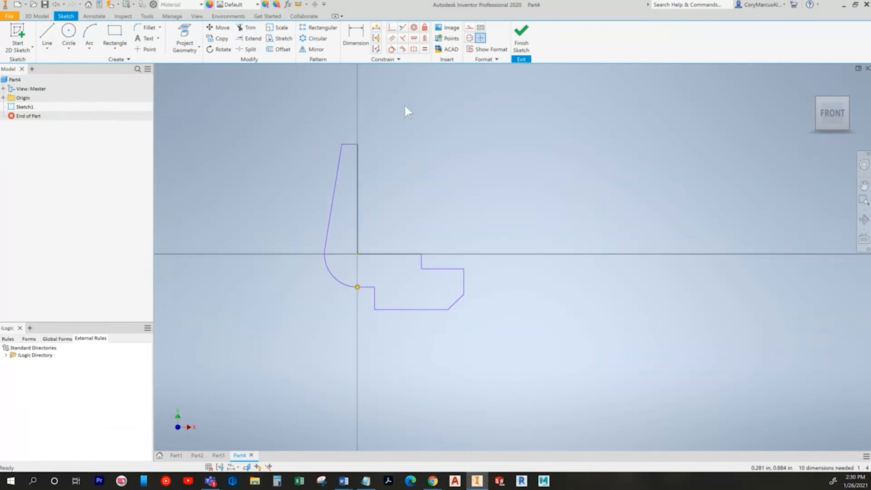
key("alt+Tab")
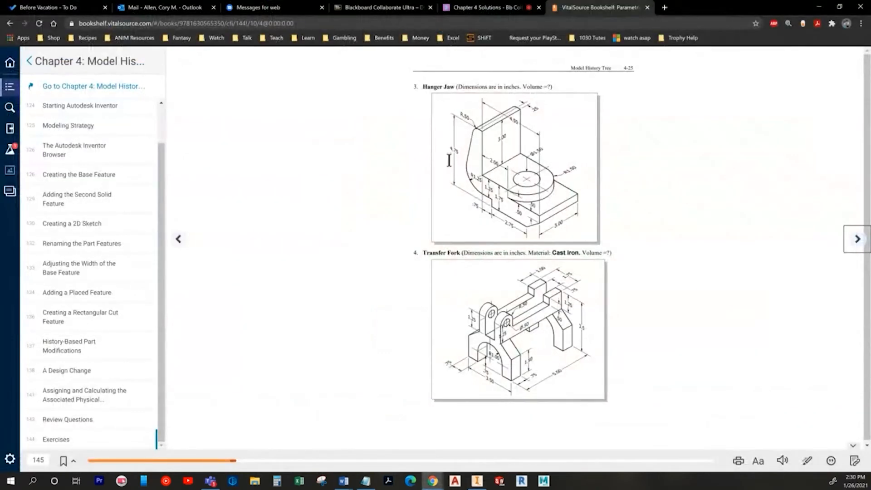
key("alt+Tab")
Step: Dimension the profile's overall height from top line to bottom line as 4.75
key("d")
left_click(350, 144)
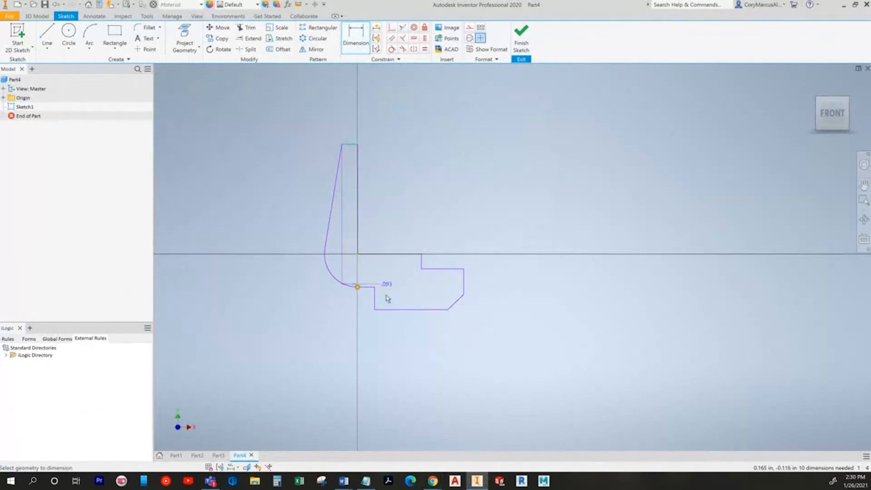
left_click(383, 308)
key("Escape")
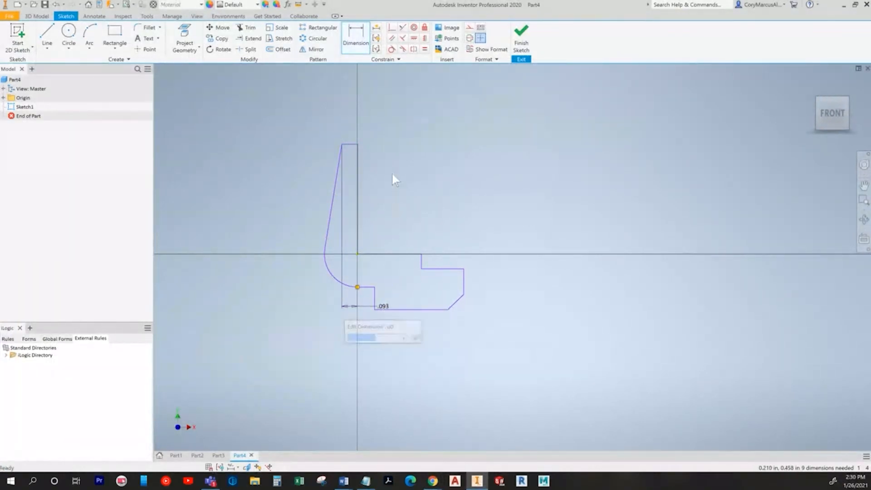
key("ctrl+z")
left_click(352, 37)
left_click(349, 144)
left_click(395, 309)
left_click(272, 232)
type("4.75")
key("Return")
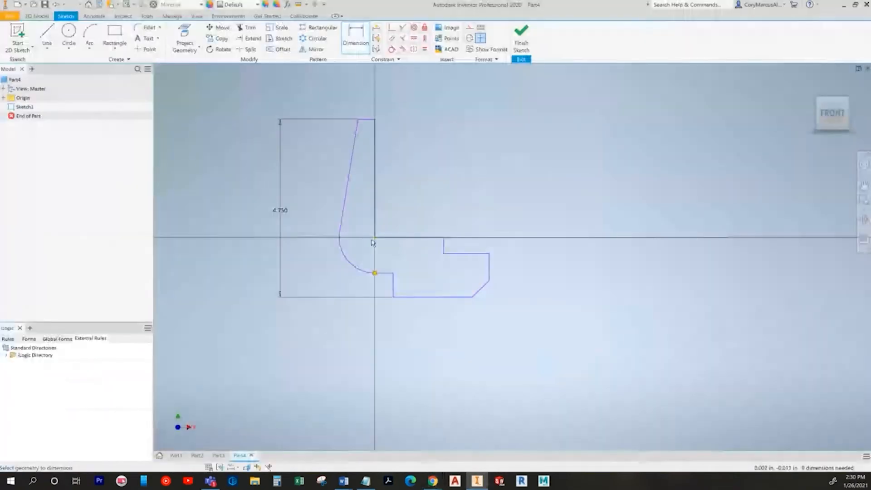
Step: Set the arc radius to 1.250 and the bottom line length to 2.750
left_click(345, 253)
left_click(362, 255)
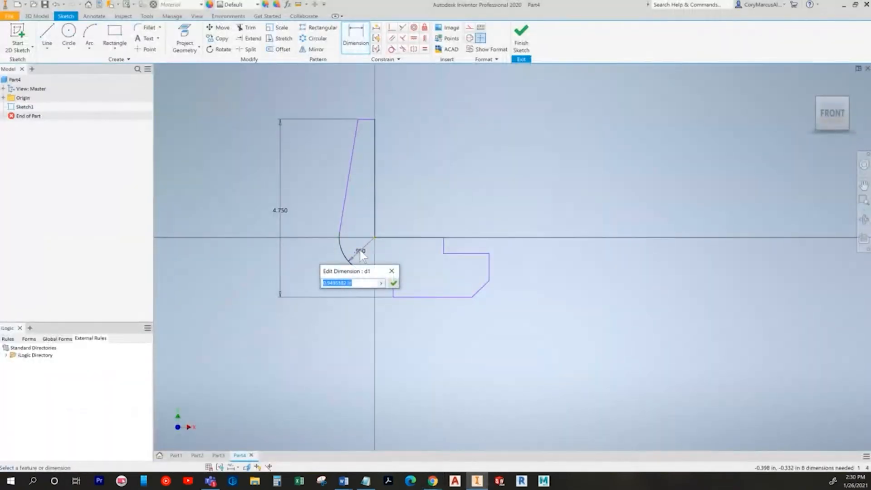
type("1.25")
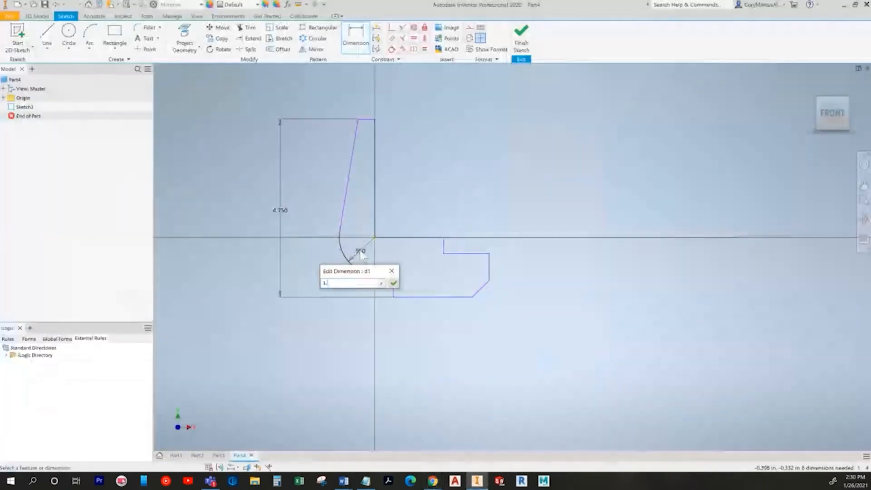
key("Return")
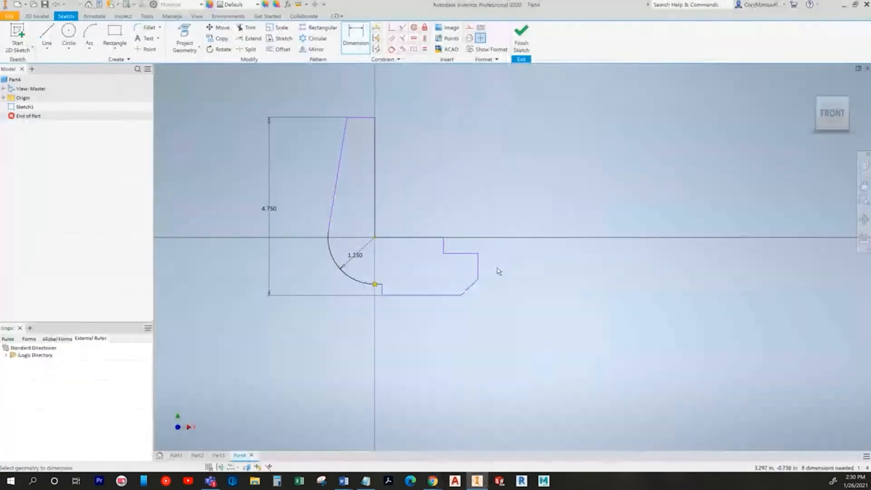
left_click(440, 295)
left_click(436, 313)
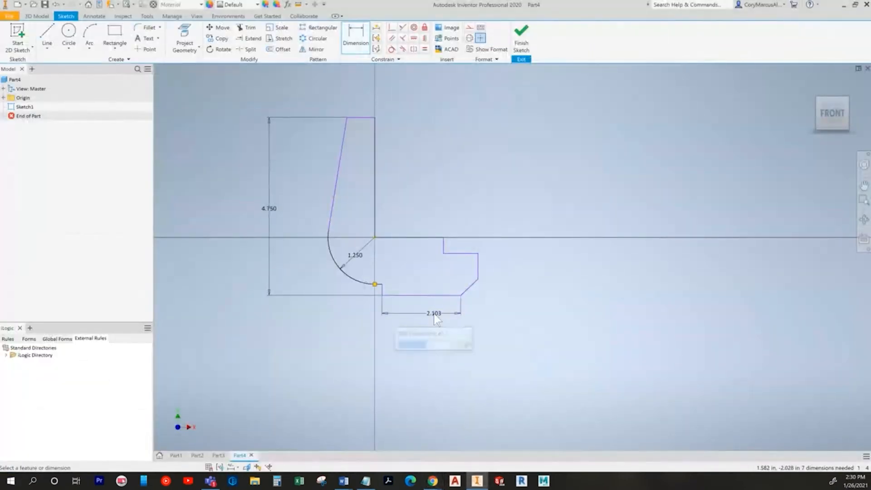
type("2.75")
key("Return")
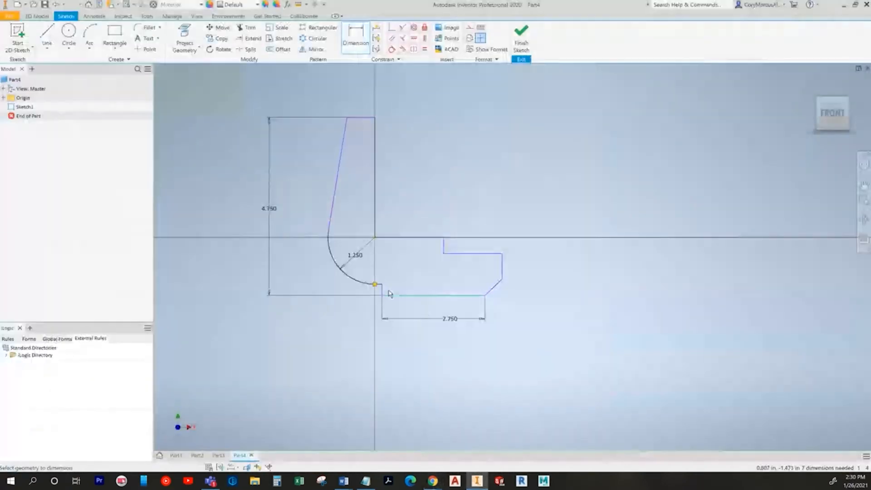
Step: Dimension the short horizontal step segment as .75
scroll(371, 284, "down", 5)
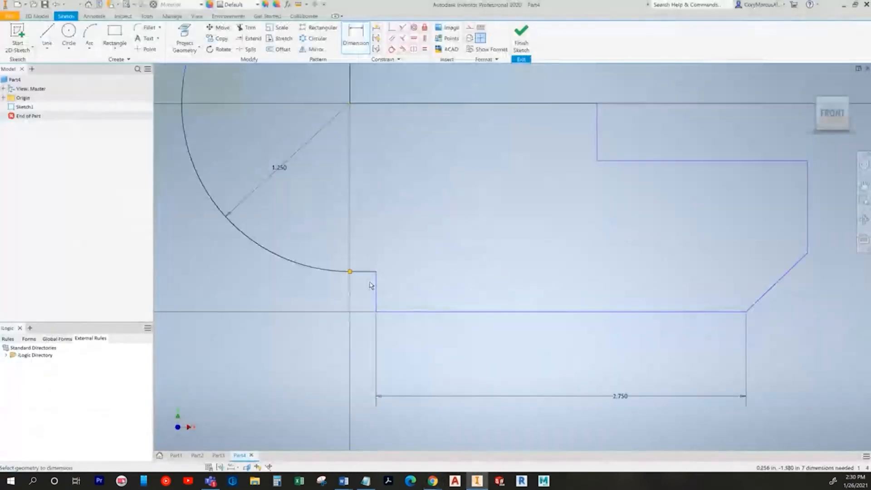
left_click(368, 272)
left_click(361, 399)
type(".75")
key("Return")
scroll(435, 328, "up", 4)
mouse_move(435, 328)
middle_mouse_down()
mouse_move(443, 326)
mouse_move(421, 326)
middle_mouse_up()
key("alt+Tab")
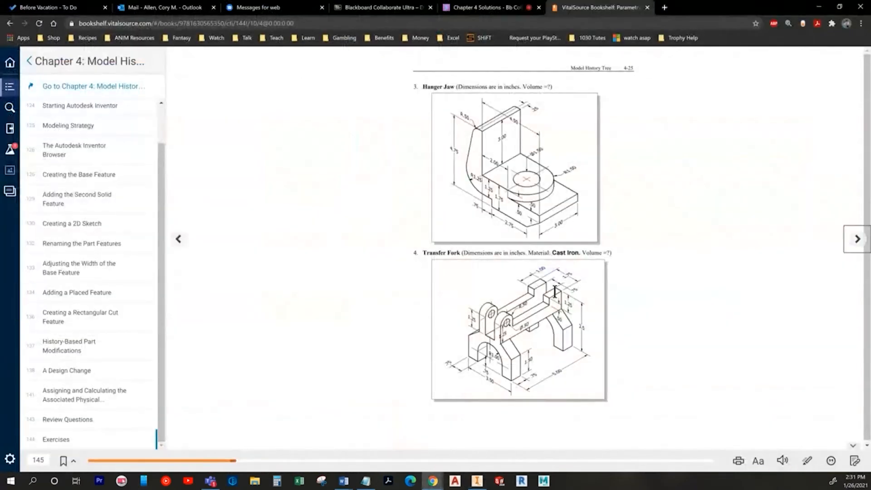
Step: Dimension the short vertical line and the right vertical edge each to .500
key("alt+Tab")
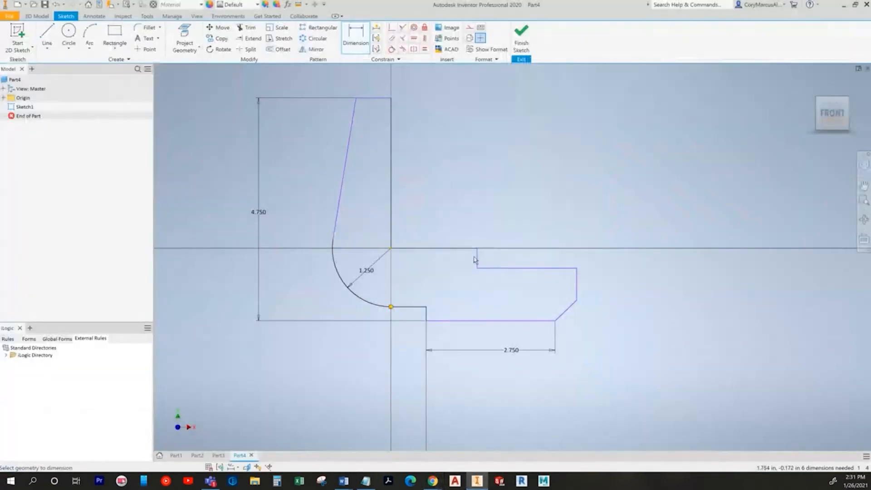
left_click(475, 262)
left_click(500, 260)
type(".5")
key("Return")
left_click(576, 284)
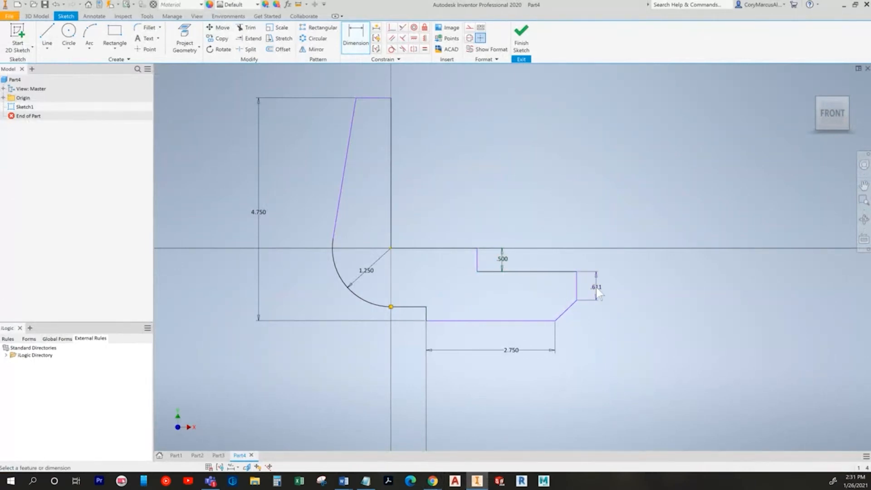
left_click(596, 288)
type(".5")
key("Return")
Step: Add a 2.000 horizontal dimension for the step offset, correcting a mistyped 25
key("alt+Tab")
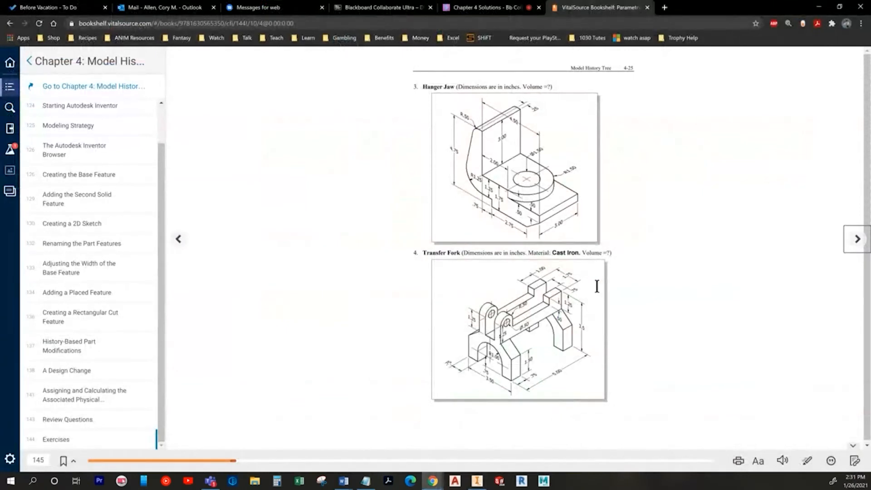
key("alt+Tab")
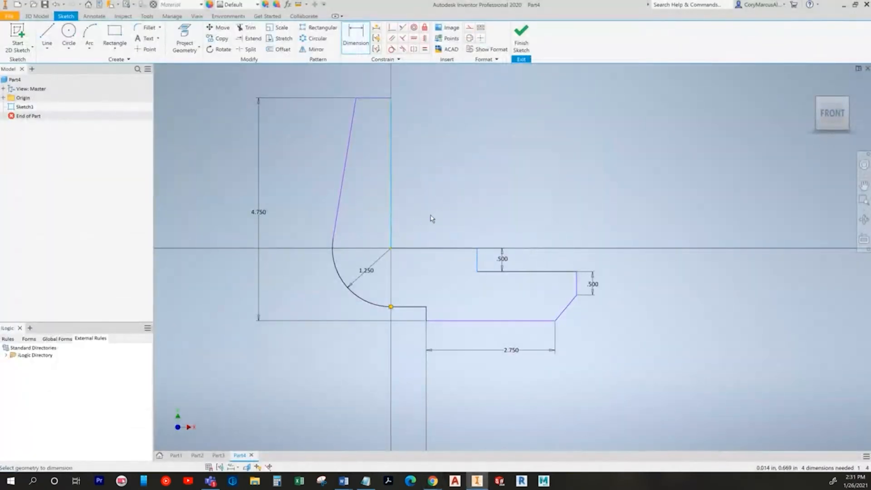
left_click(441, 214)
type("25")
key("Return")
key("ctrl+z")
left_click(441, 215)
type("2")
key("Return")
Step: Dimension the overall width from the centre vertical line to the right edge as 4.500
key("alt+Tab")
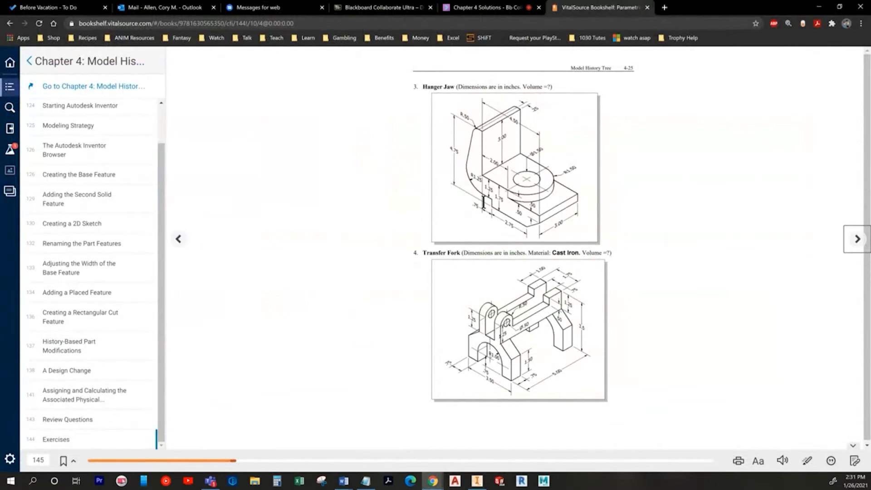
key("alt+Tab")
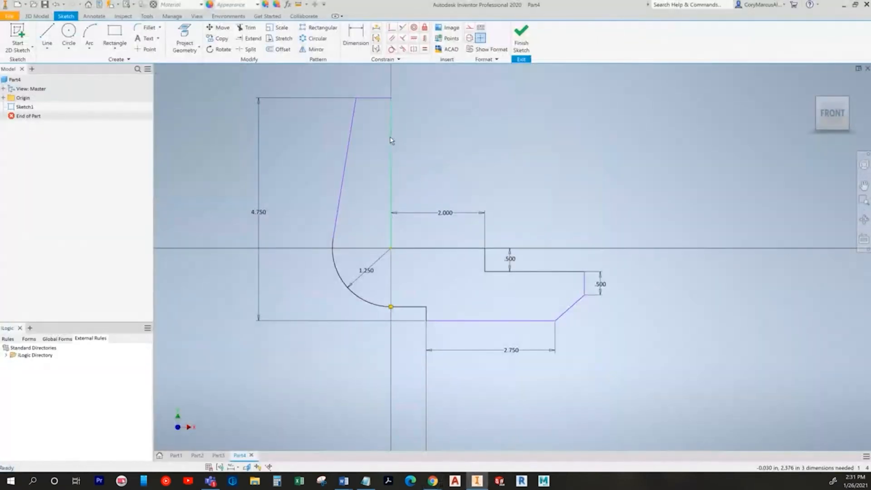
key("alt+Tab")
key("alt+Tab")
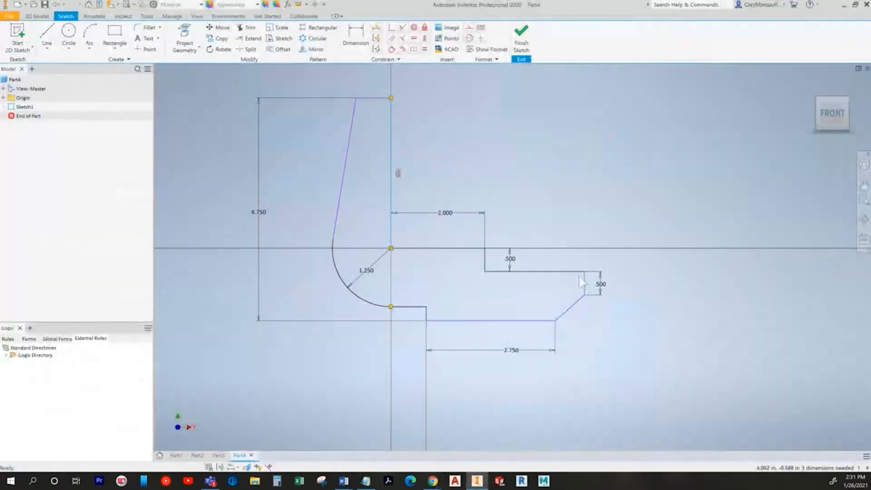
key("d")
left_click(391, 145)
left_click(584, 284)
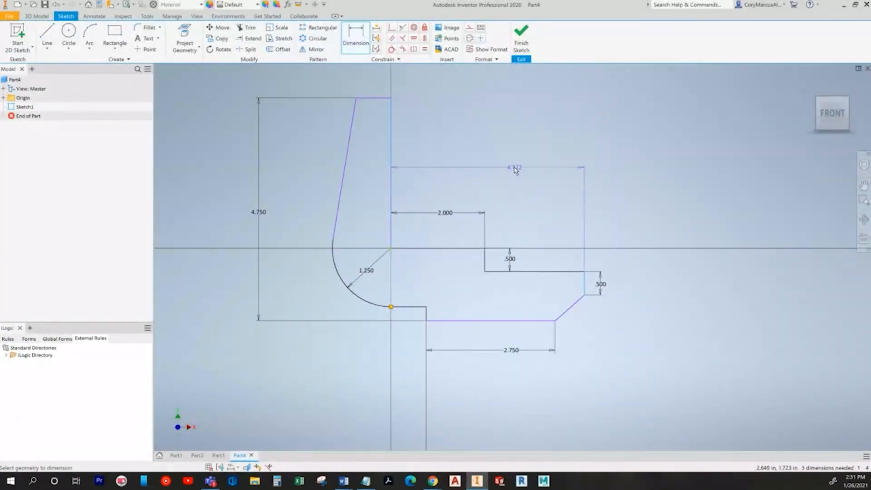
left_click(514, 166)
type("4.500")
key("Return")
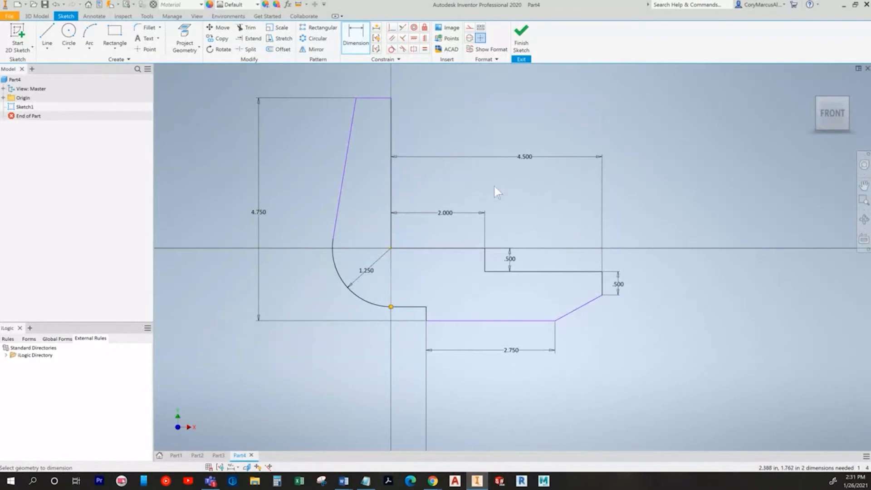
middle_click_drag(499, 174, 482, 276)
key("alt+Tab")
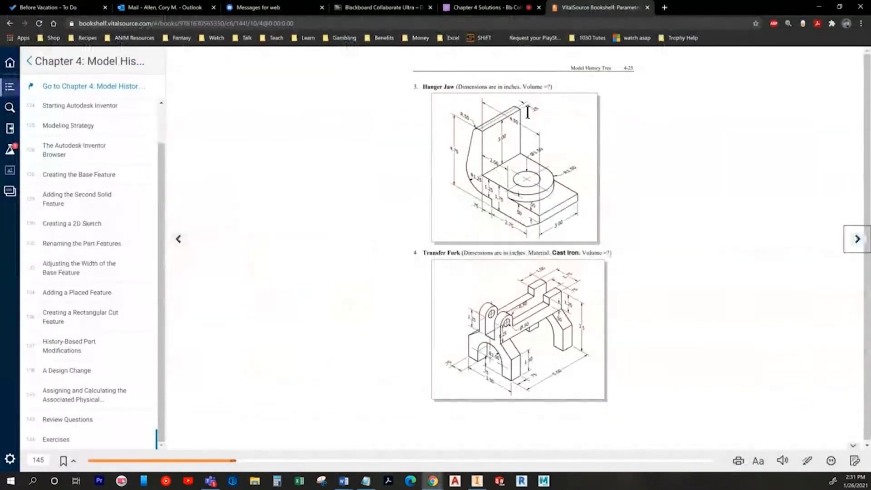
key("alt+Tab")
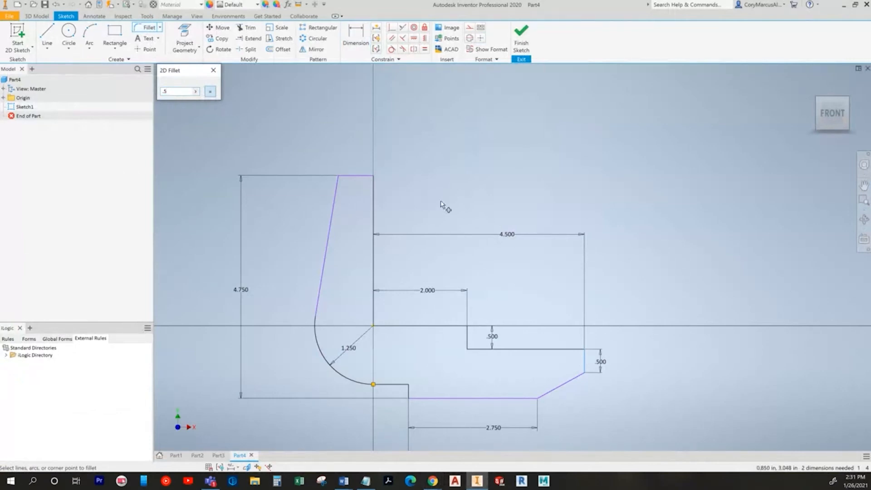
Step: Fillet the corner between the slanted line and the top line
key("ctrl+z")
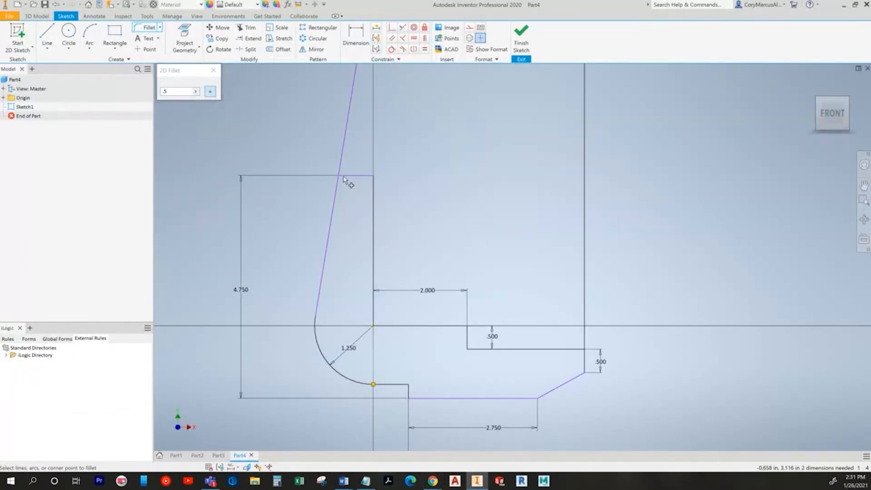
key("Escape")
key("ctrl+y")
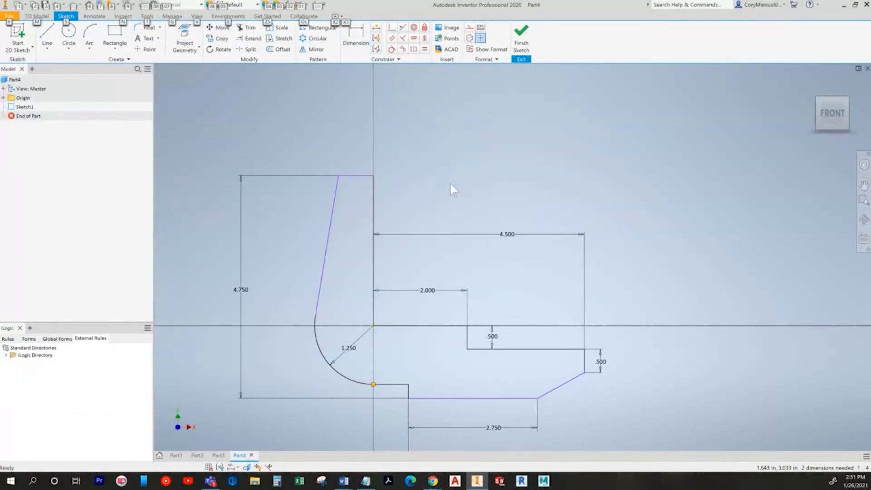
left_click(148, 29)
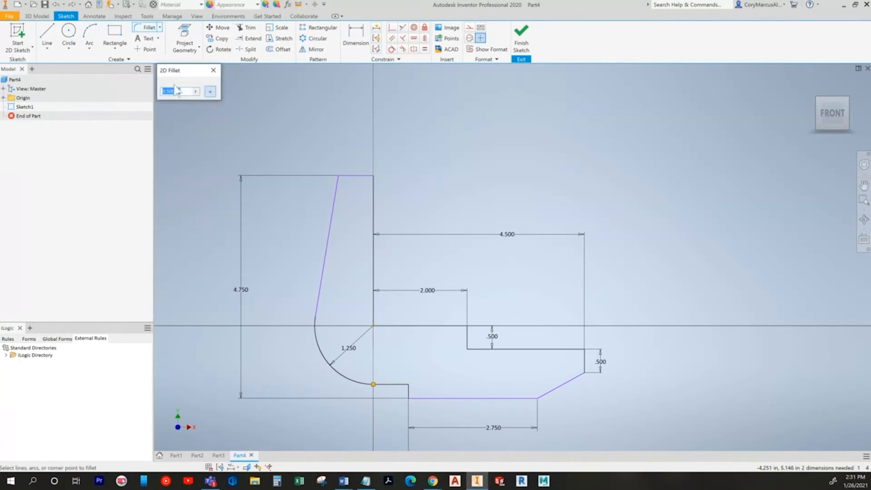
left_click(335, 199)
left_click(350, 176)
Step: Dimension the short flat segment beside the fillet as .250
key("d")
scroll(363, 170, "up", 3)
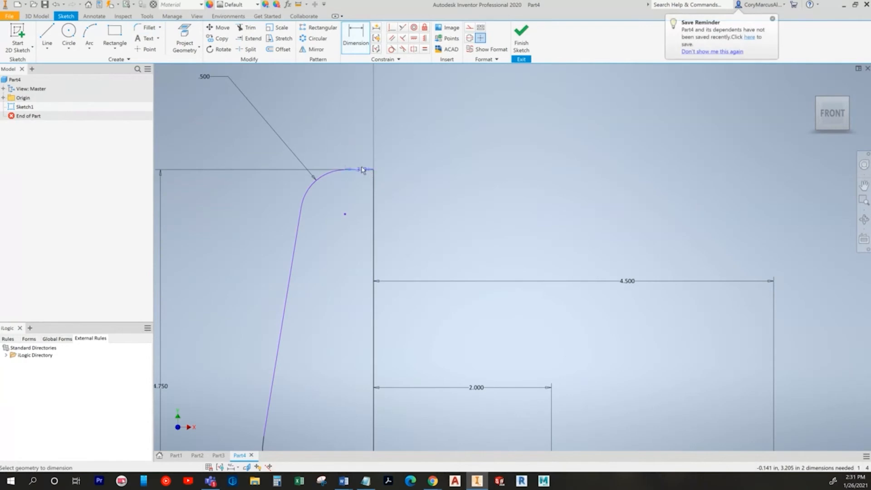
left_click(355, 127)
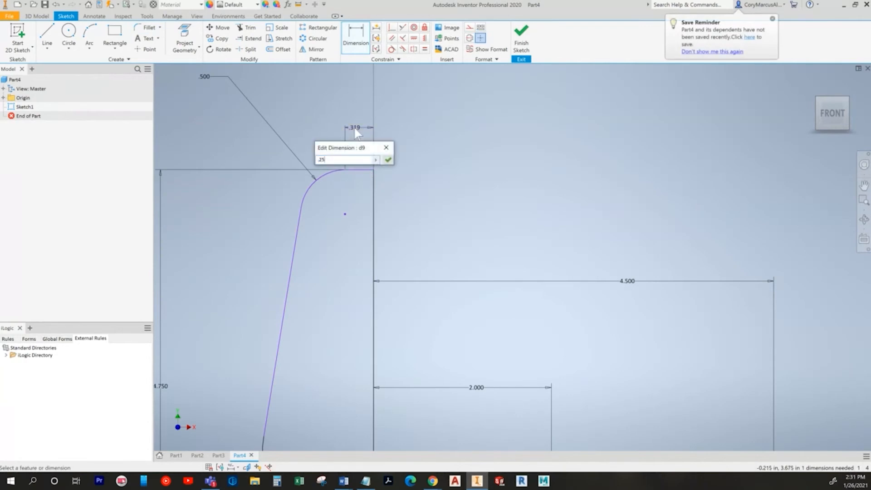
key("Return")
key("alt+Tab")
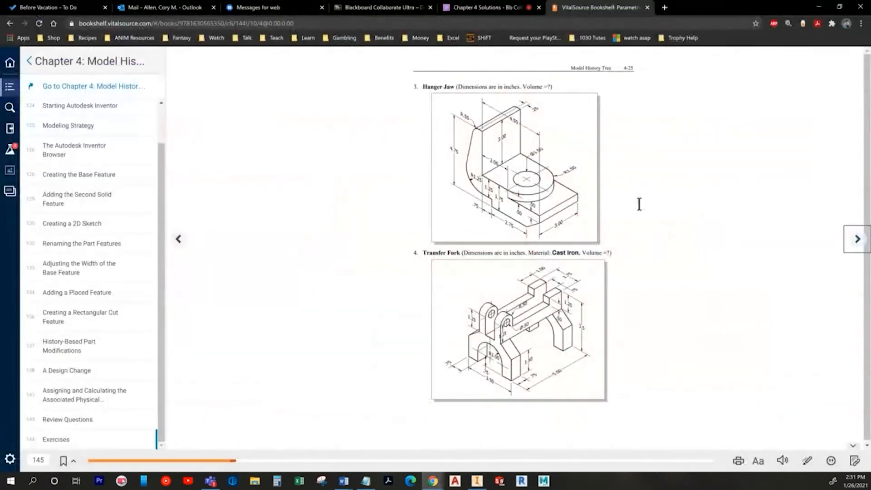
key("alt+Tab")
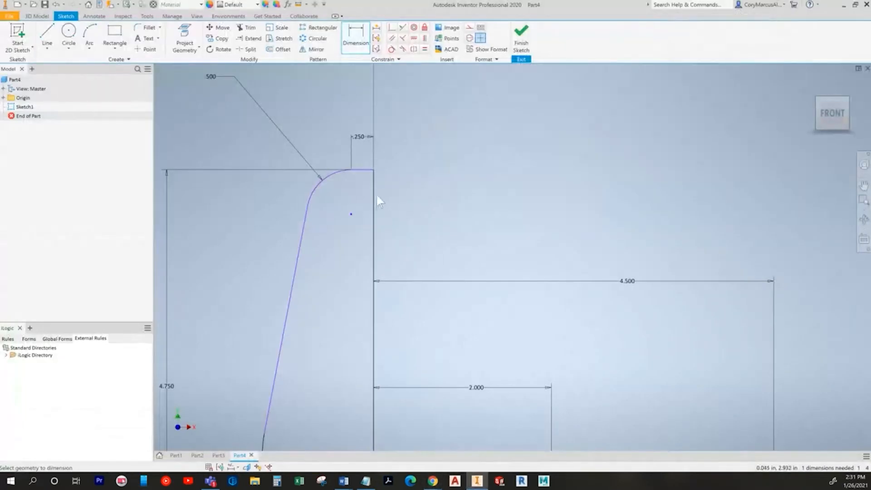
Step: Dimension the vertical arm height as 3.000 to fully constrain the sketch, and tidy the .750 label
left_click(373, 201)
scroll(408, 200, "down", 3)
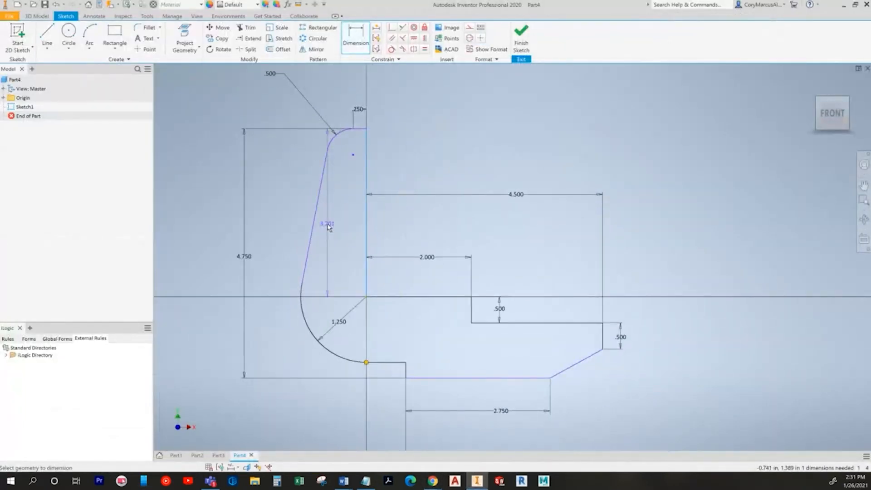
left_click(286, 221)
type("3.2009988")
key("Return")
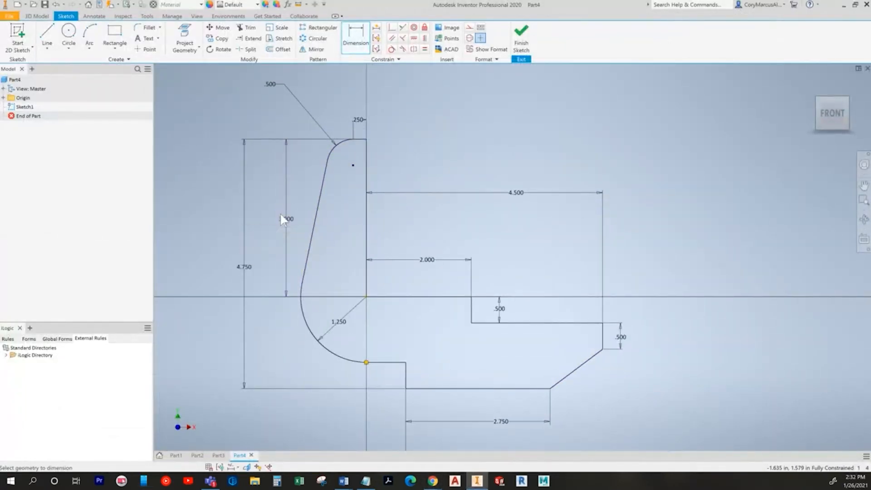
middle_click_drag(426, 263, 428, 220)
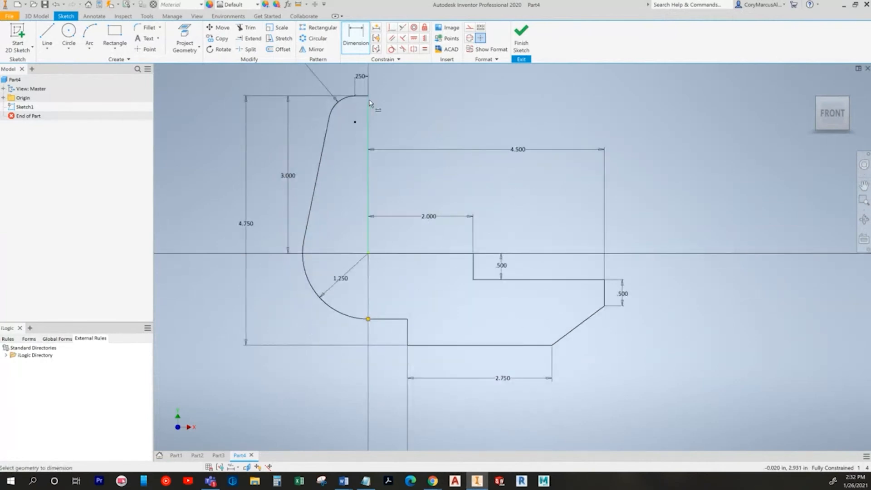
middle_click_drag(402, 164, 406, 182)
scroll(424, 229, "down", 3)
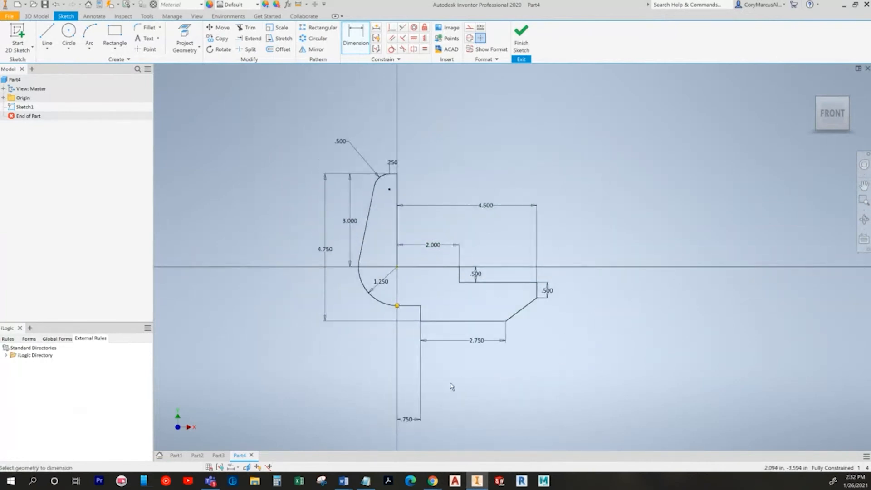
left_click_drag(409, 420, 397, 340)
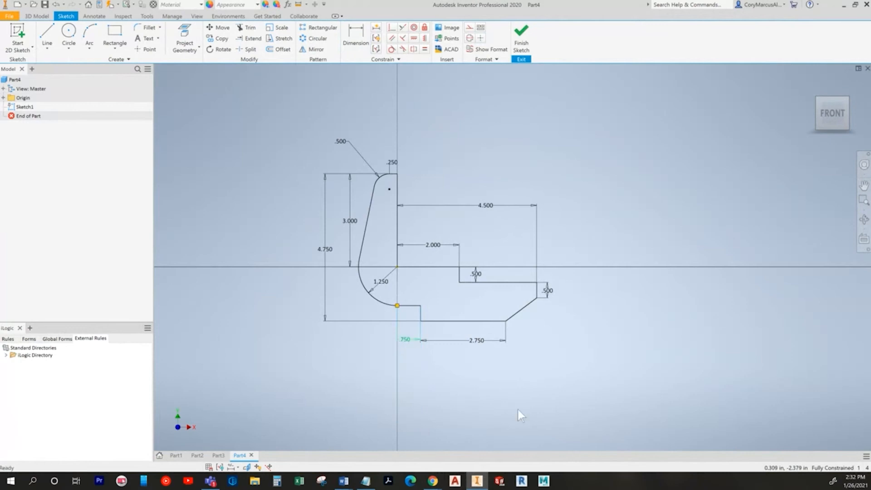
Step: Finish the sketch and extrude the profile 1 in symmetrically to create Extrusion1
left_click(522, 37)
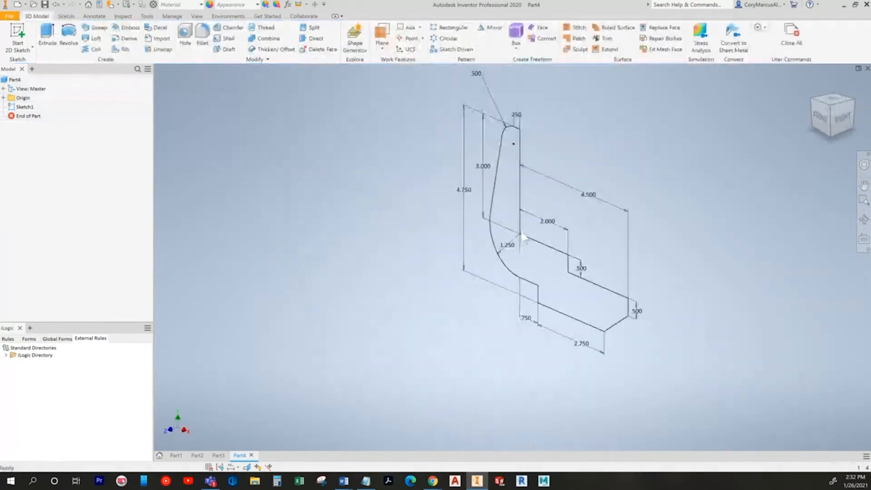
left_click(47, 36)
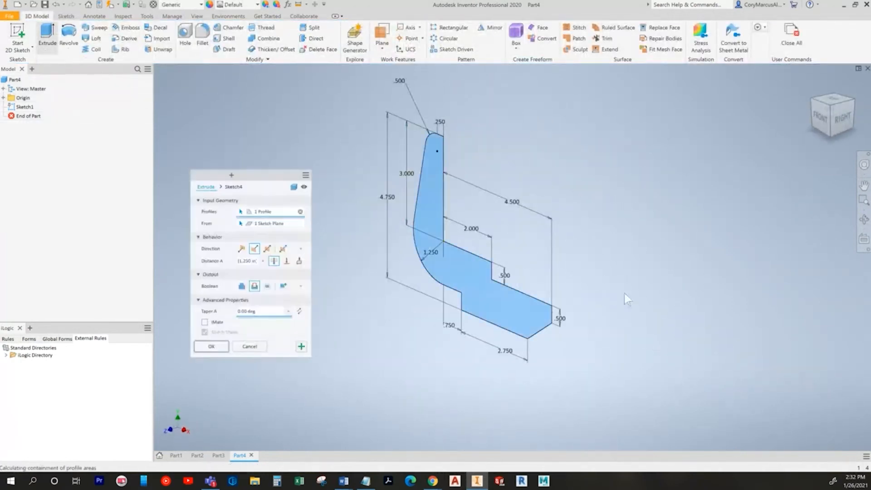
key("alt+Tab")
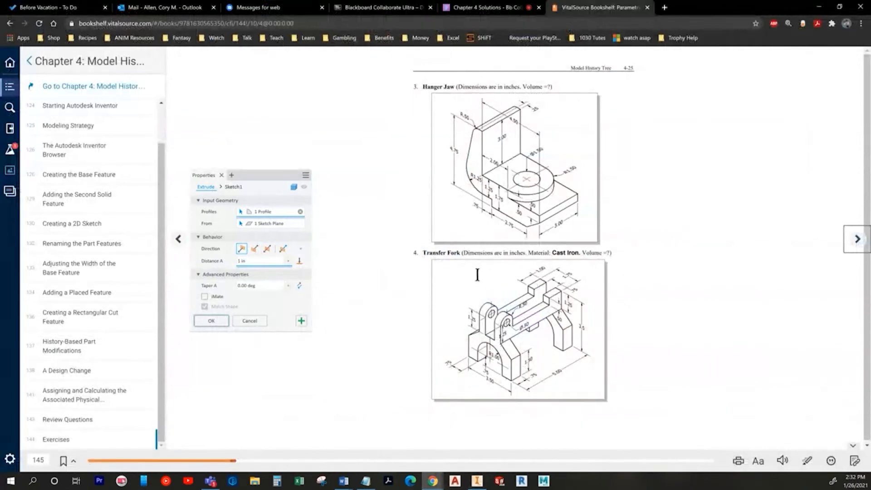
key("alt+Tab")
left_click(268, 249)
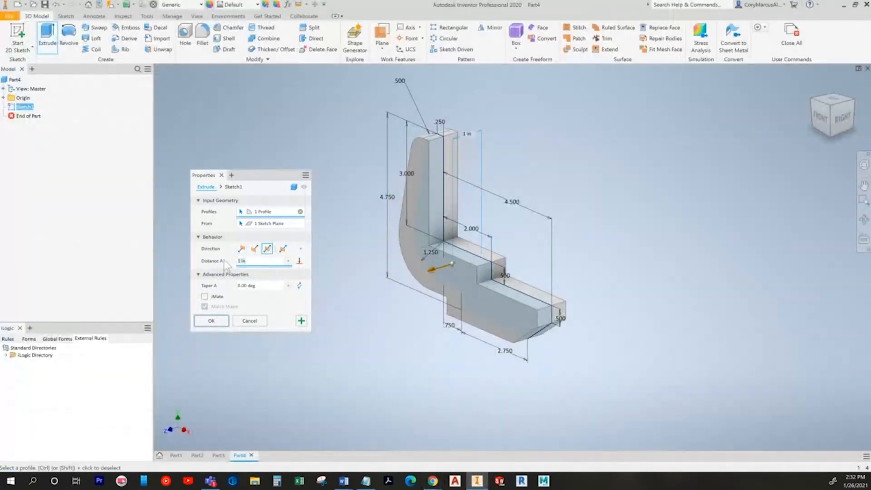
left_click(211, 321)
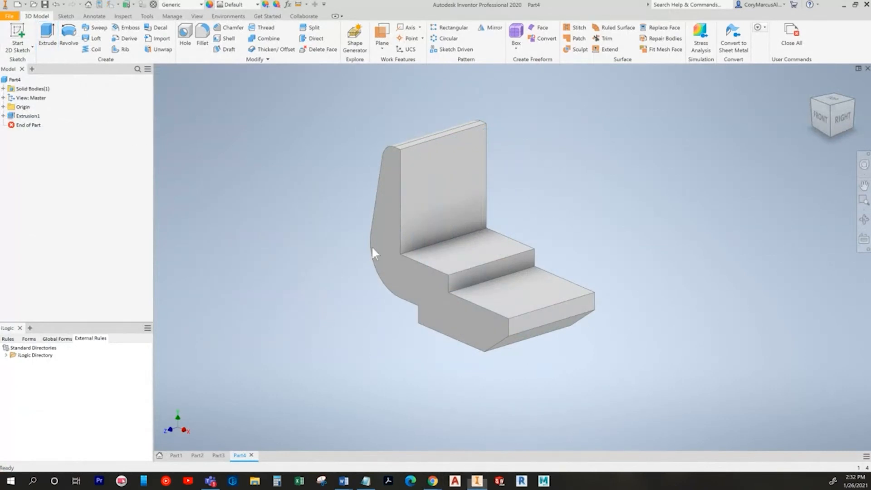
key("alt+Tab")
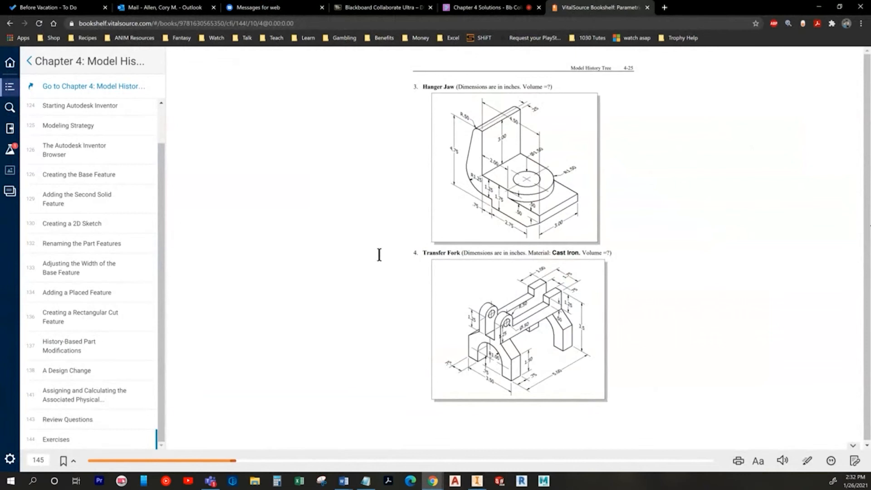
key("alt+Tab")
Step: Start Sketch2 on the part's base face, project its edge, and draw a circle centred on it
left_click(17, 36)
left_click(490, 255)
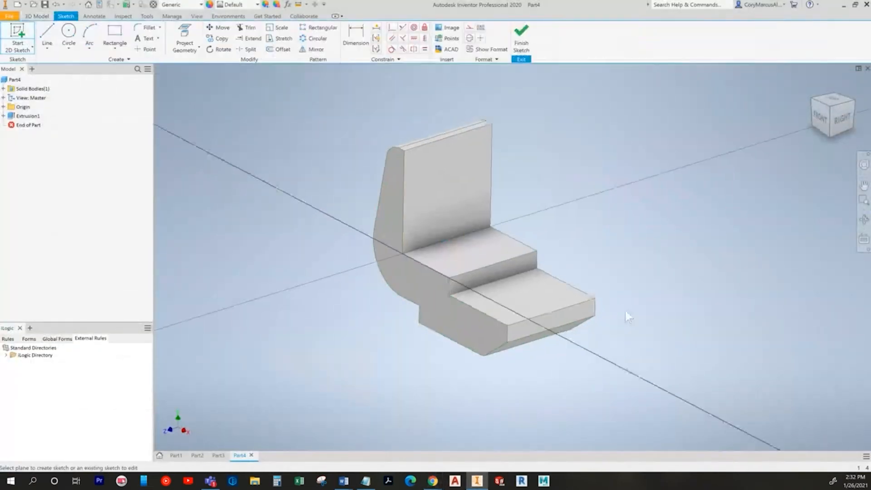
left_click(184, 38)
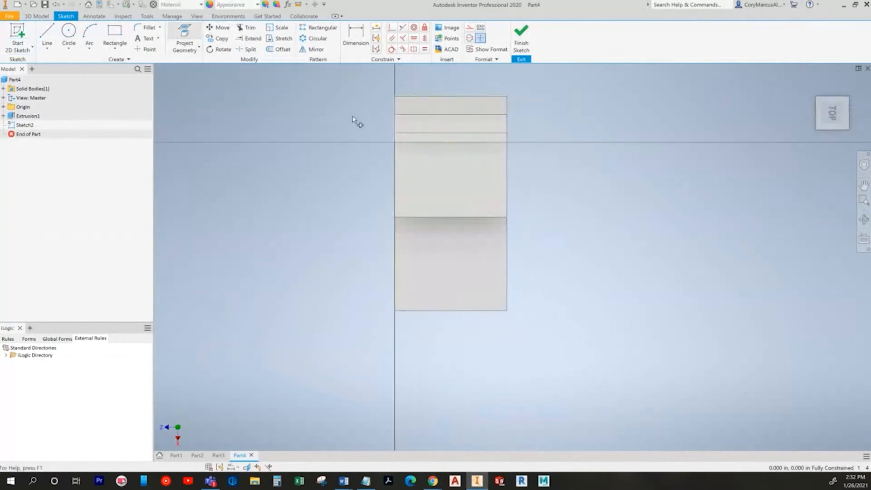
left_click(471, 218)
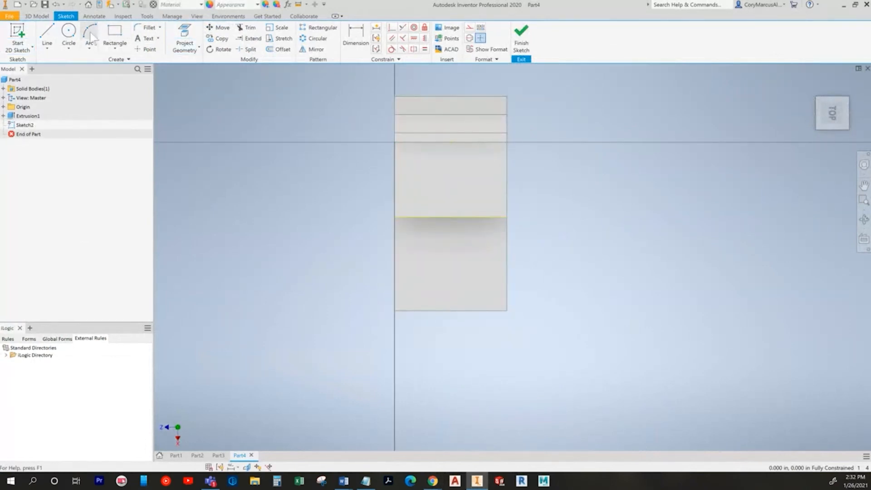
left_click(68, 32)
left_click(451, 216)
left_click(394, 217)
key("Escape")
left_click(37, 16)
left_click(47, 34)
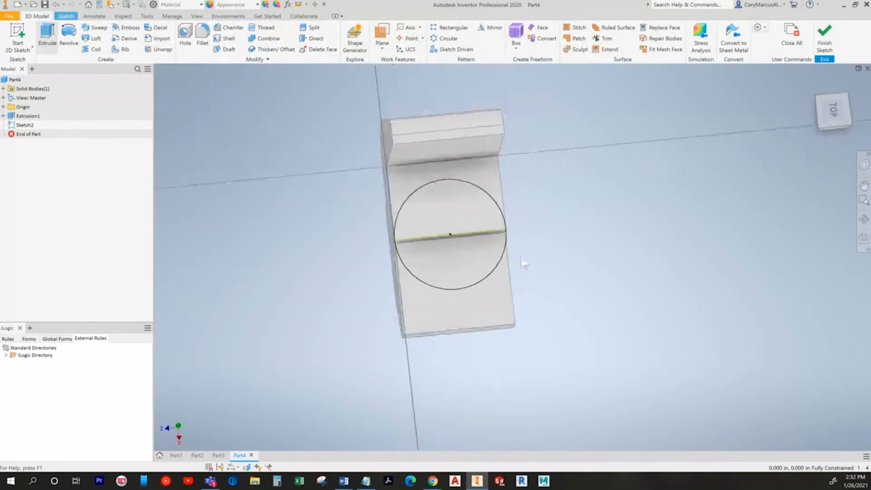
Step: Extrude the half-circle profile To Next to form a half-round boss
left_click(530, 266)
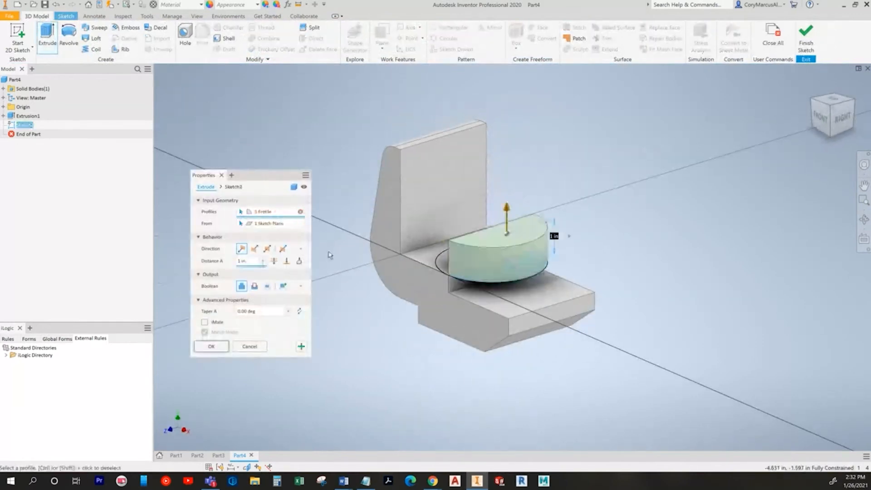
left_click(299, 261)
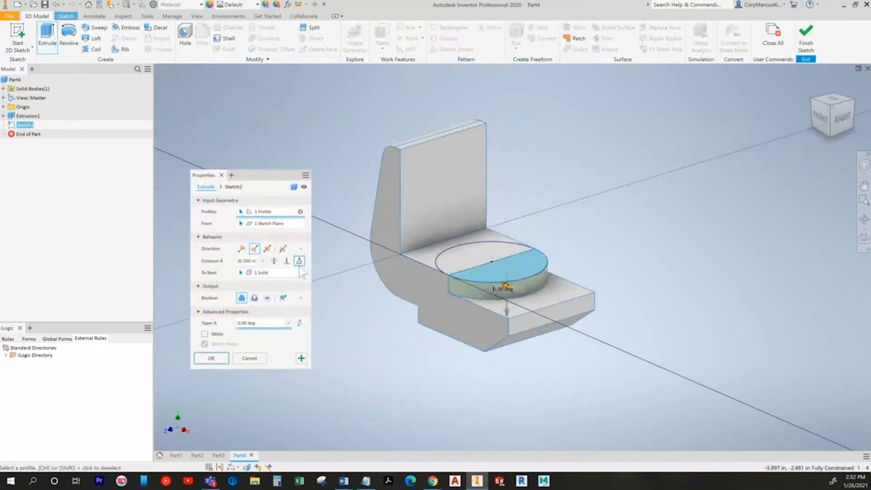
left_click(210, 359)
Step: Add a 1.5 in hole on the boss top, concentric with its rounded edge
left_click(186, 40)
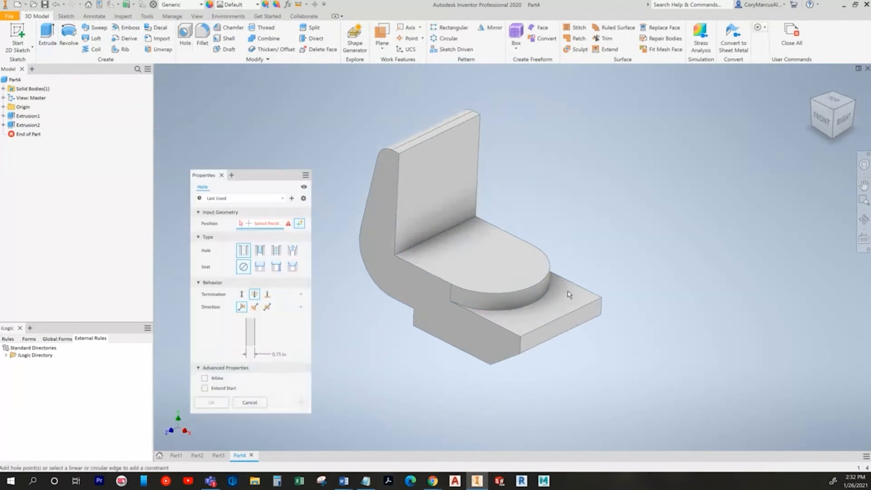
left_click(502, 265)
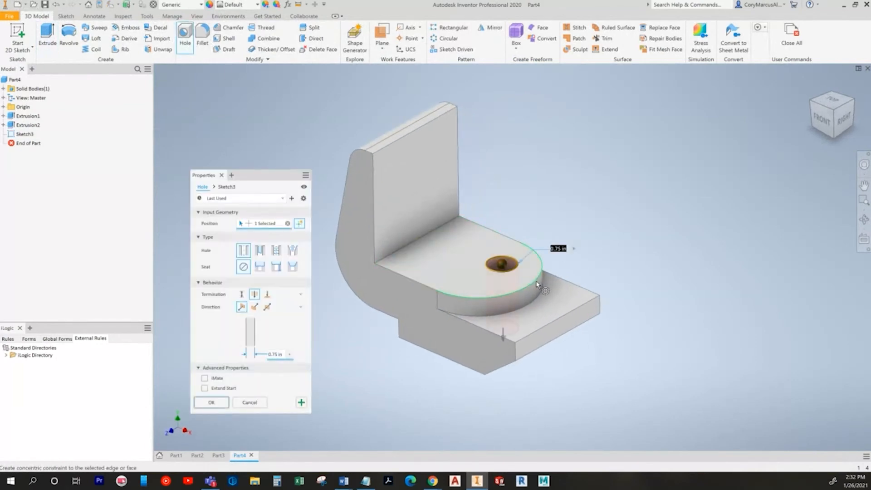
left_click(536, 283)
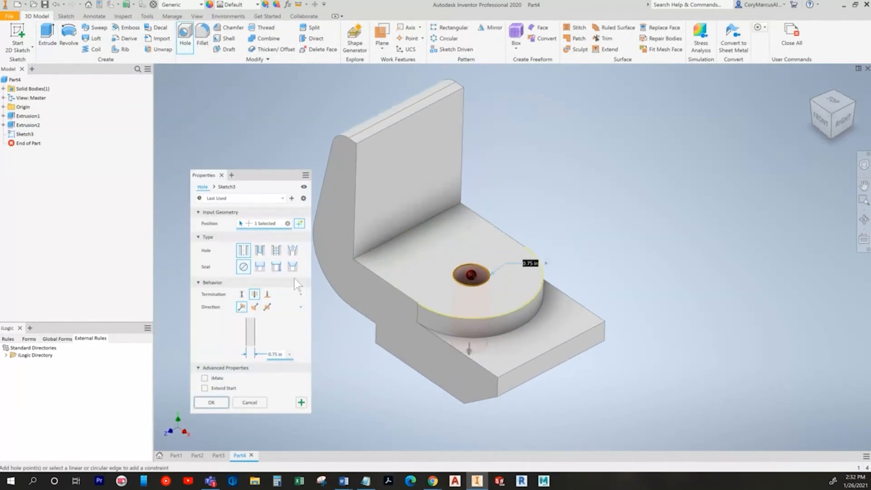
key("alt+Tab")
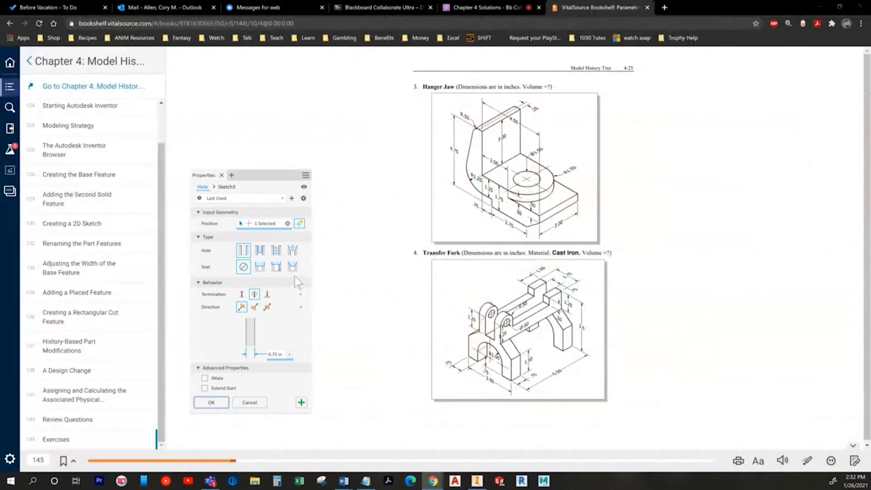
key("alt+Tab")
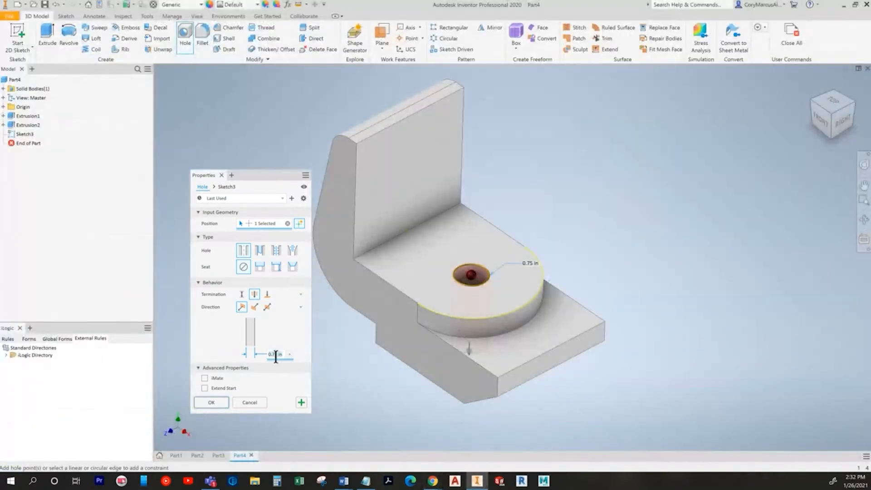
left_click(211, 403)
key("F5")
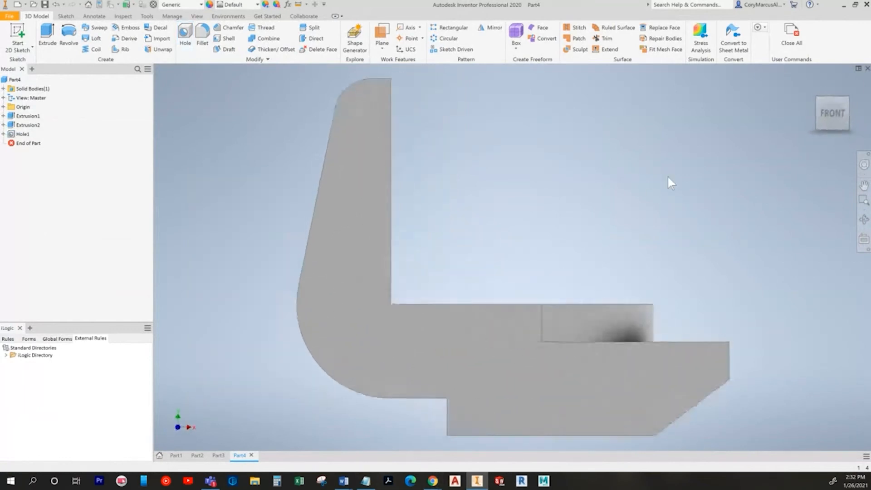
key("F6")
key("alt+Tab")
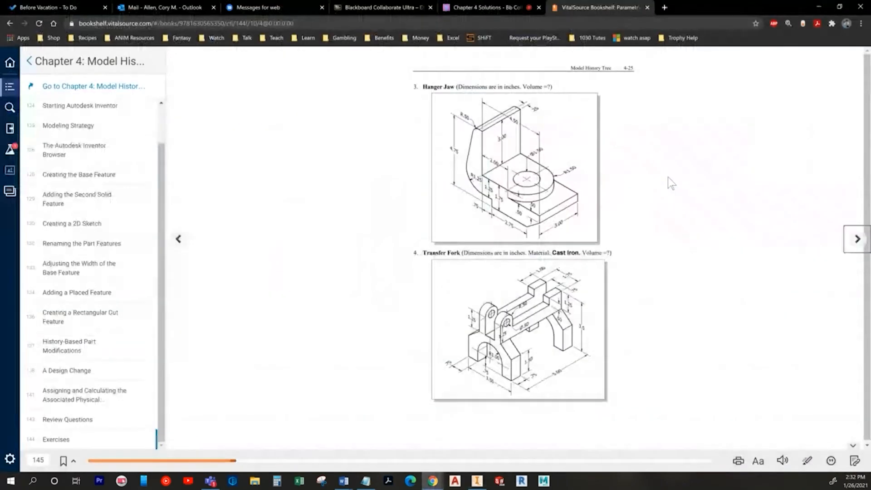
key("alt+Tab")
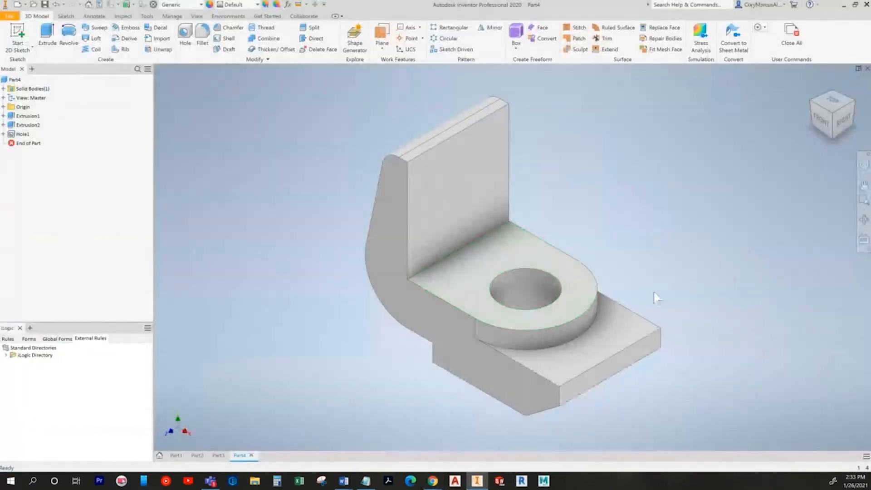
key("alt+Tab")
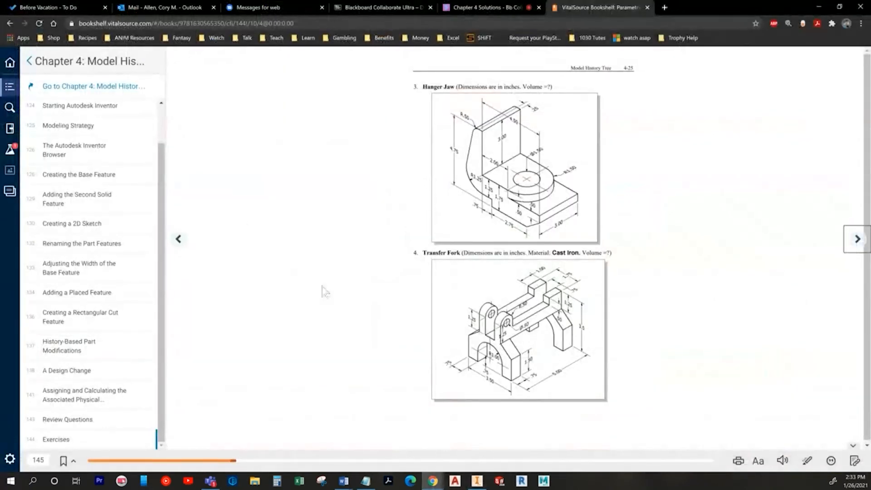
key("alt+Tab")
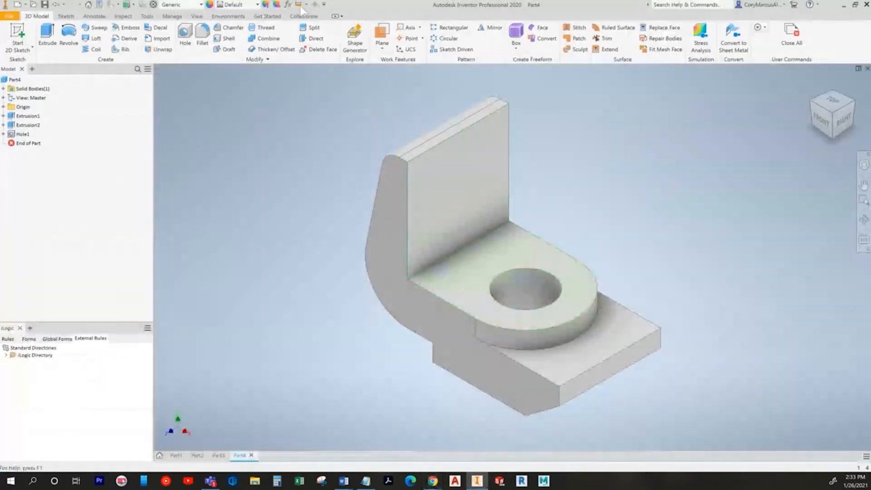
key("m")
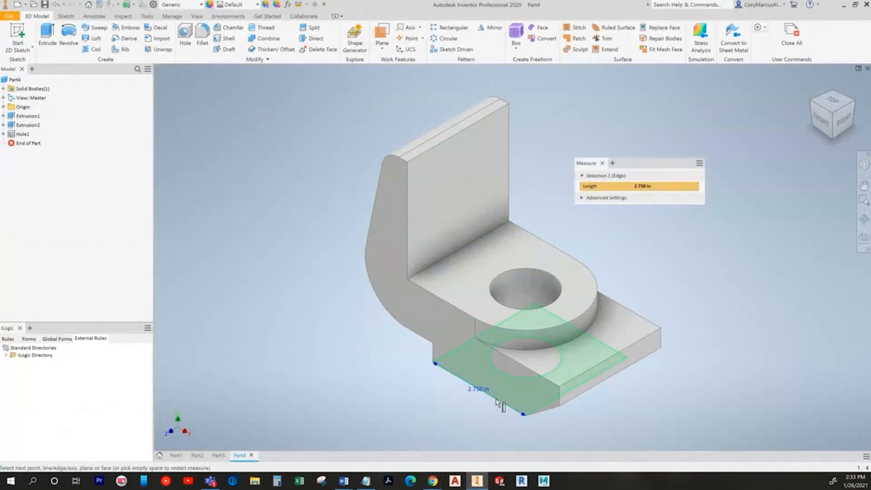
key("alt+Tab")
key("alt+Tab")
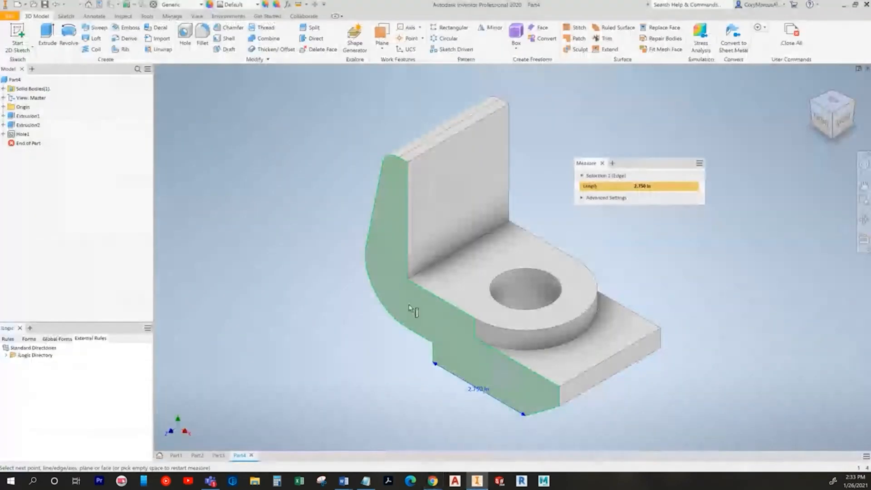
left_click(411, 285)
middle_click_drag(443, 388, 516, 365, "shift")
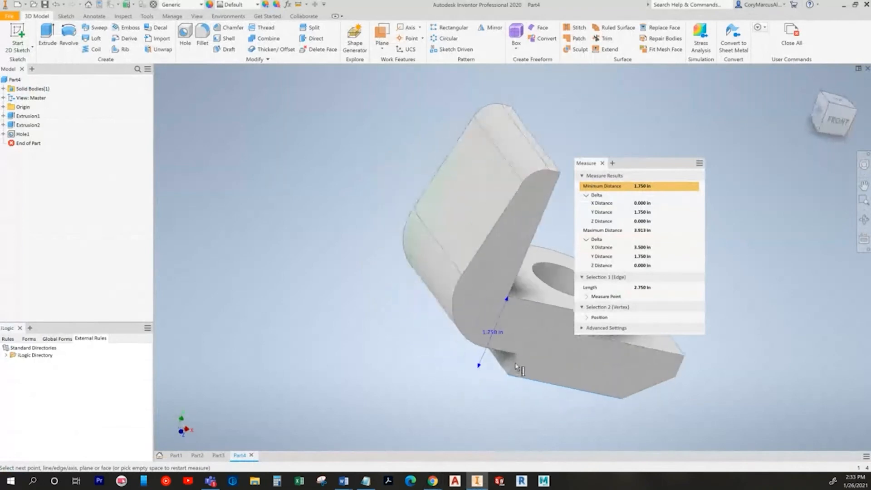
left_click(511, 378)
middle_click_drag(506, 396, 603, 384, "shift")
key("Escape")
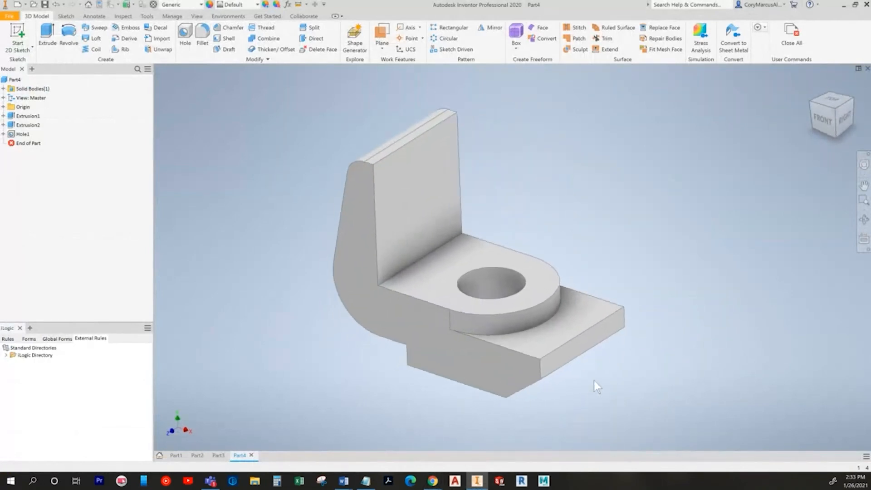
key("alt+Tab")
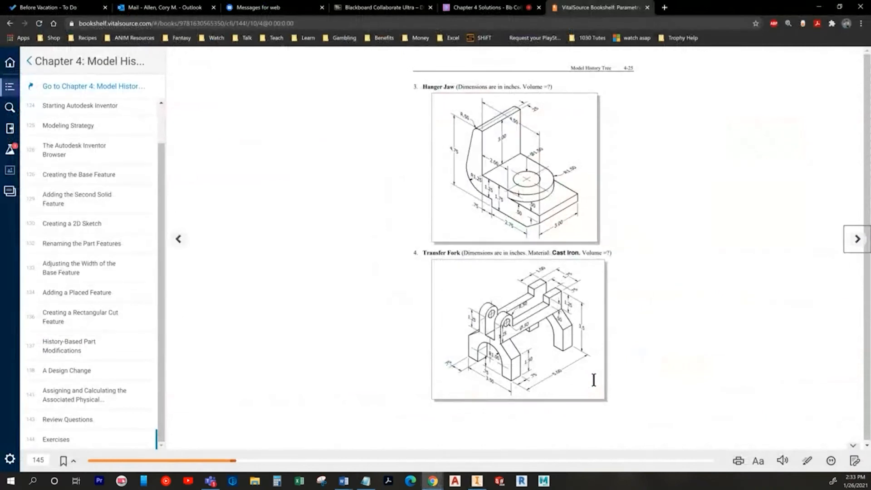
key("alt+Tab")
key("alt+Tab")
key("alt+Tab")
key("alt+Tab")
key("alt+Tab")
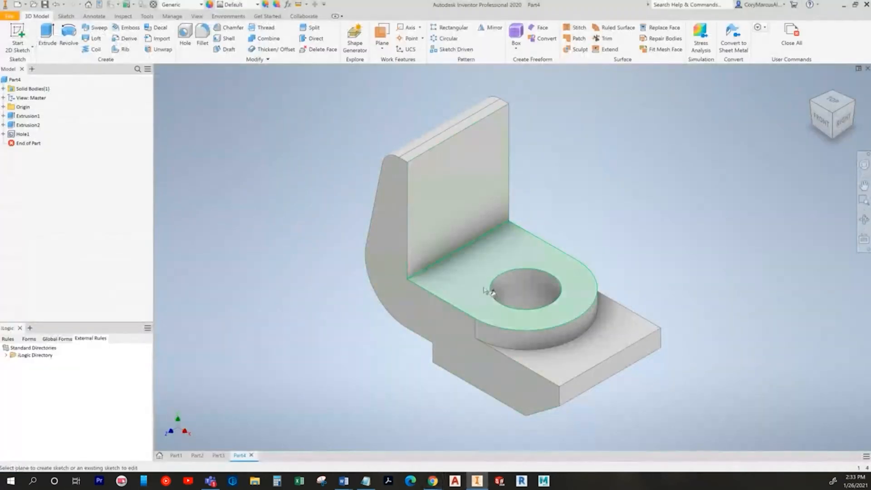
Step: Create a new standard inch part and start Sketch1 on the XY front plane
left_click(18, 4)
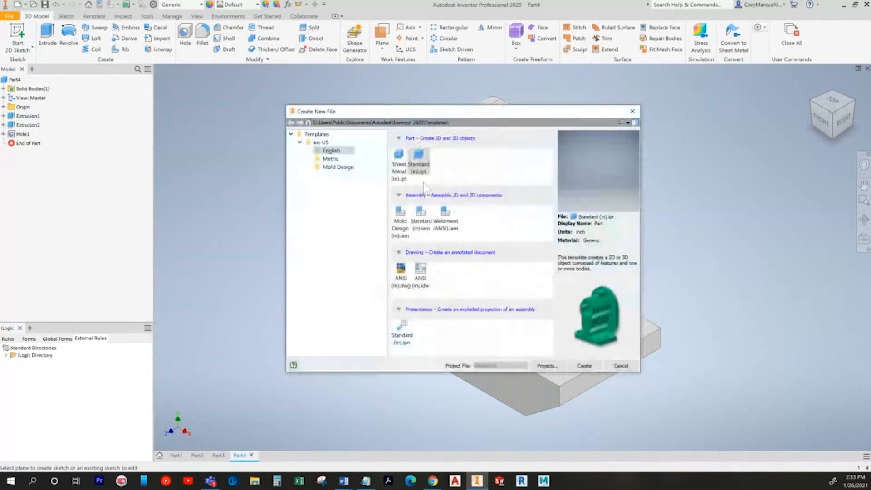
double_click(424, 170)
key("alt+Tab")
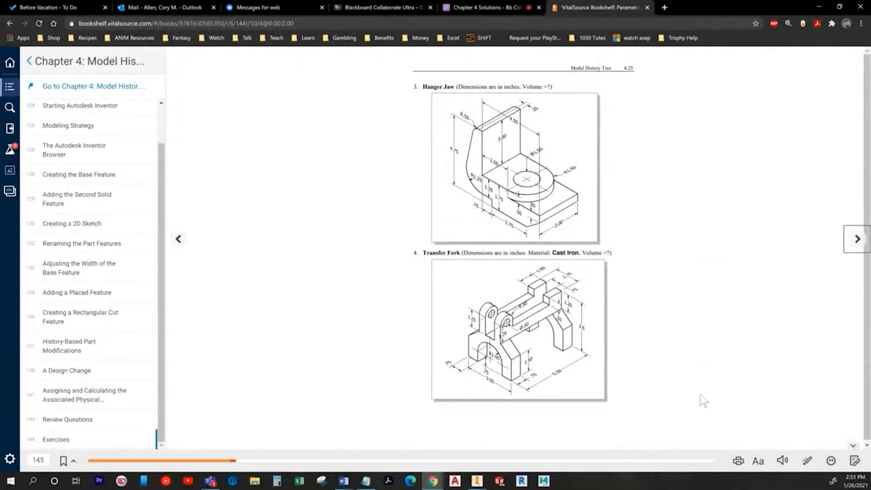
key("alt+Tab")
left_click(18, 37)
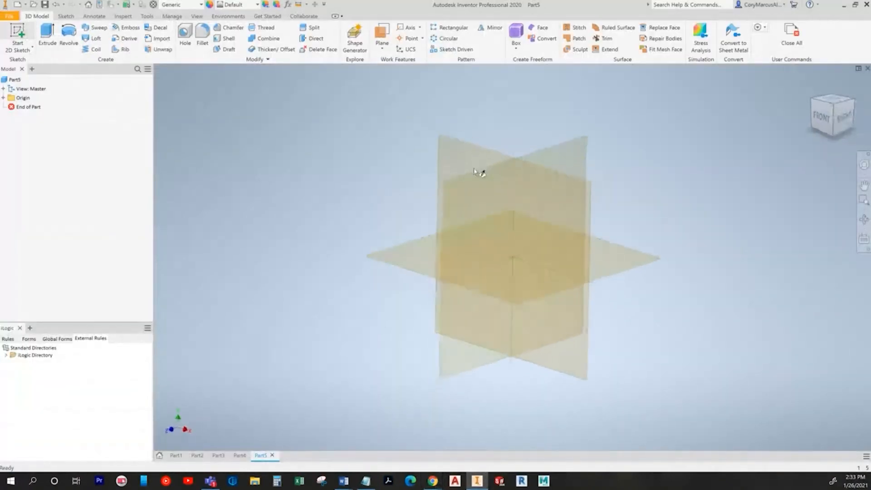
left_click(475, 134)
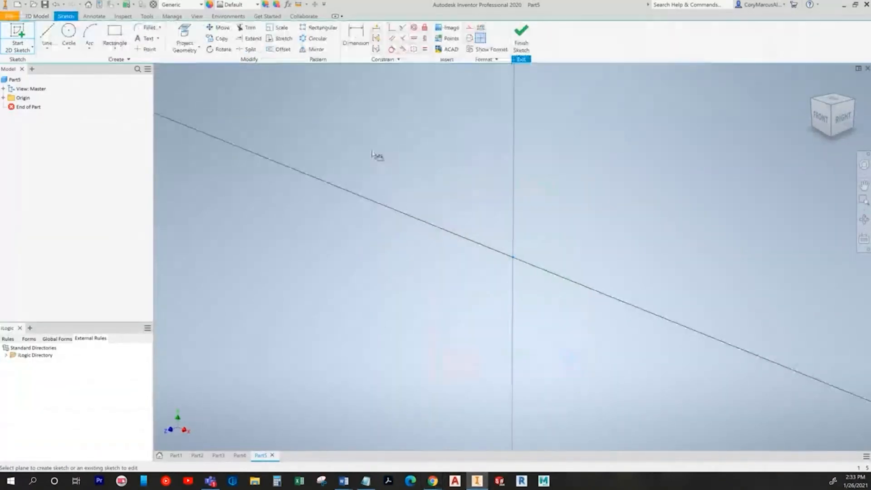
Step: Draw lines for the left outer side and the left prong's top and inner edge
left_click(46, 36)
middle_click_drag(540, 286, 438, 330)
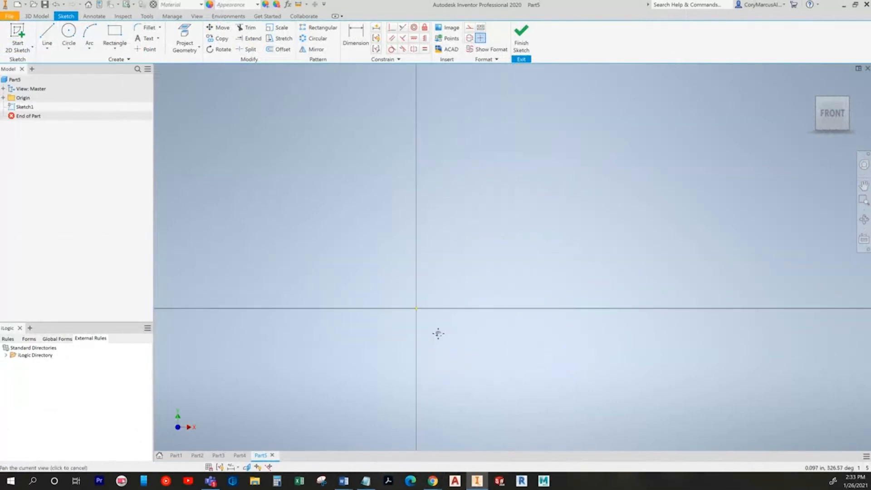
left_click(349, 339)
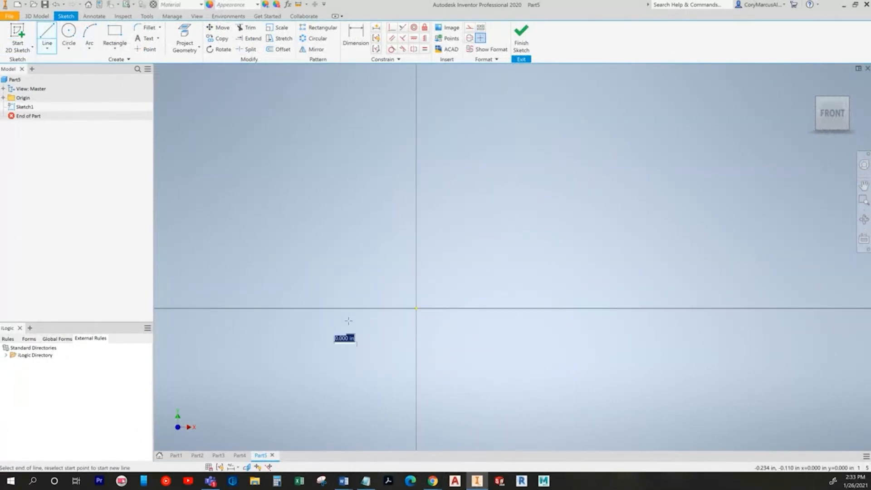
left_click(350, 266)
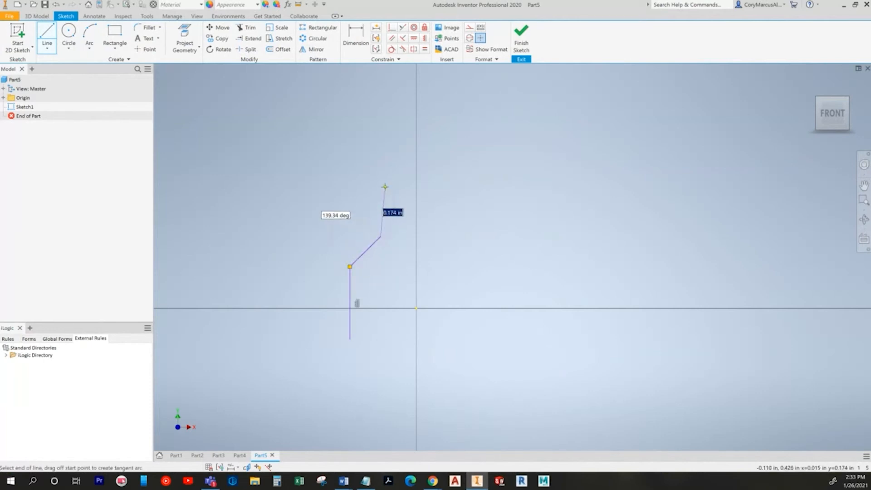
key("alt+Tab")
key("alt+Tab")
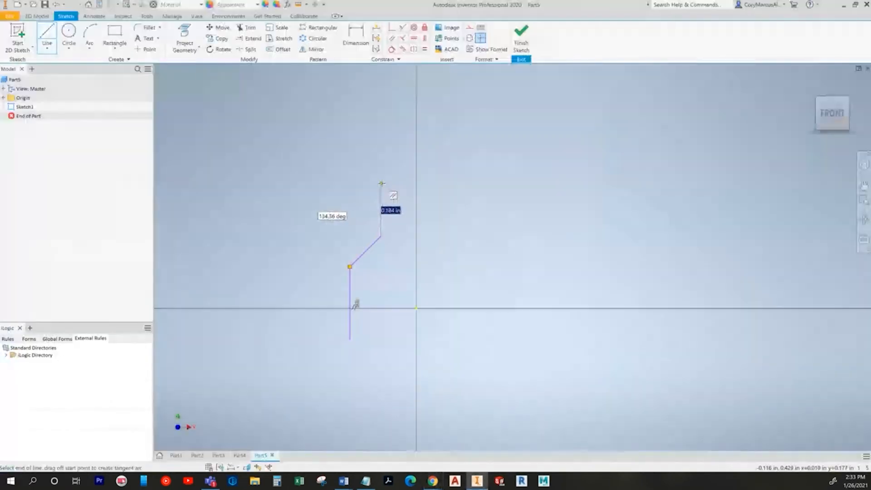
left_click(381, 183)
left_click(401, 183)
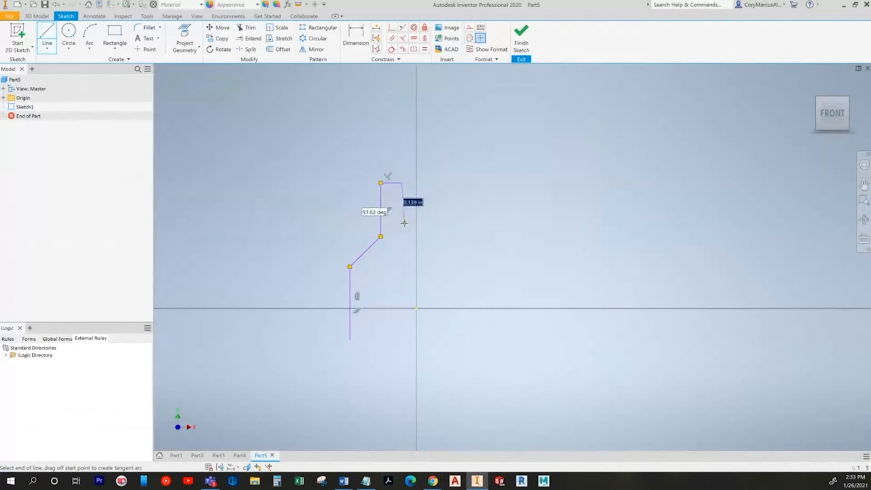
left_click(402, 247)
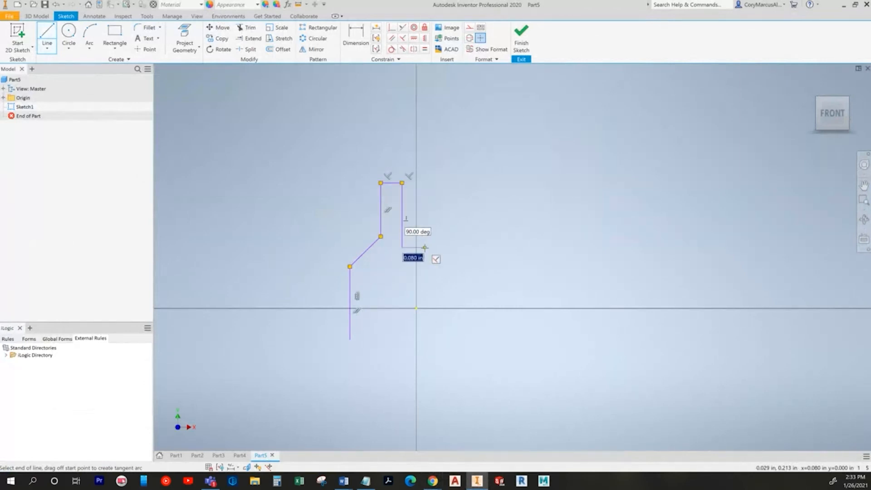
Step: Continue the chain across the slot, the right prong, sloped right shoulder and right leg
left_click(424, 183)
left_click(444, 182)
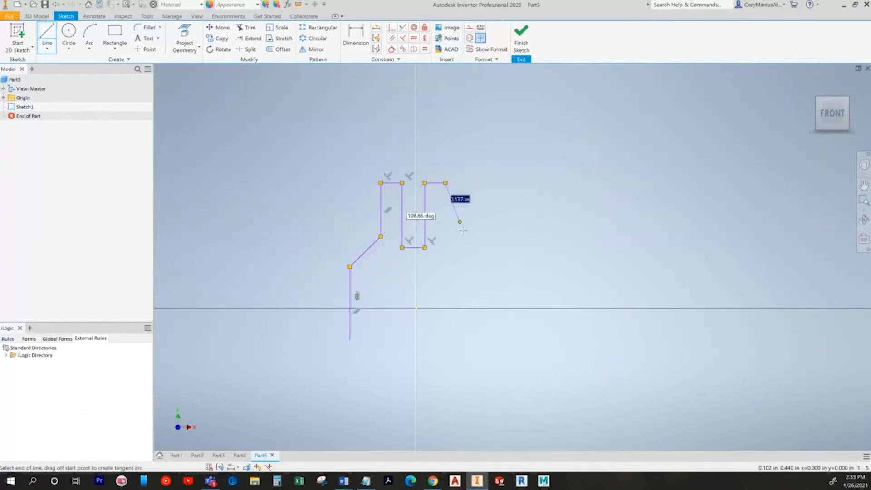
left_click(445, 233)
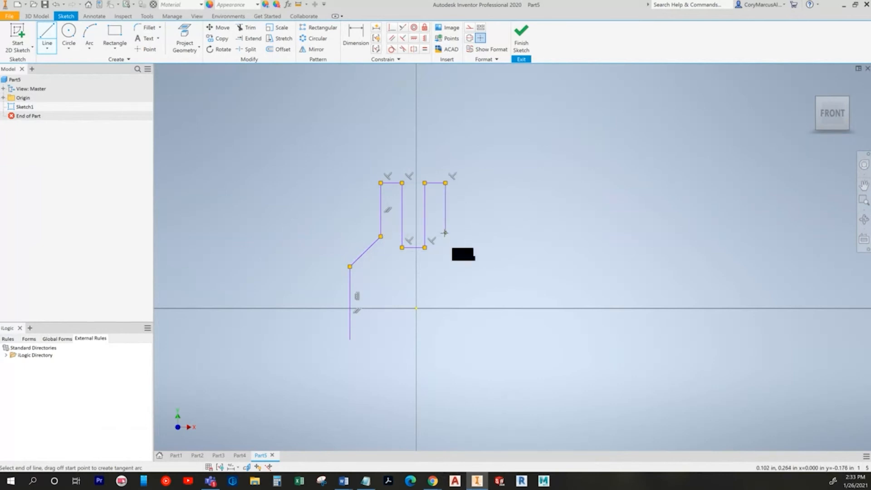
left_click(477, 267)
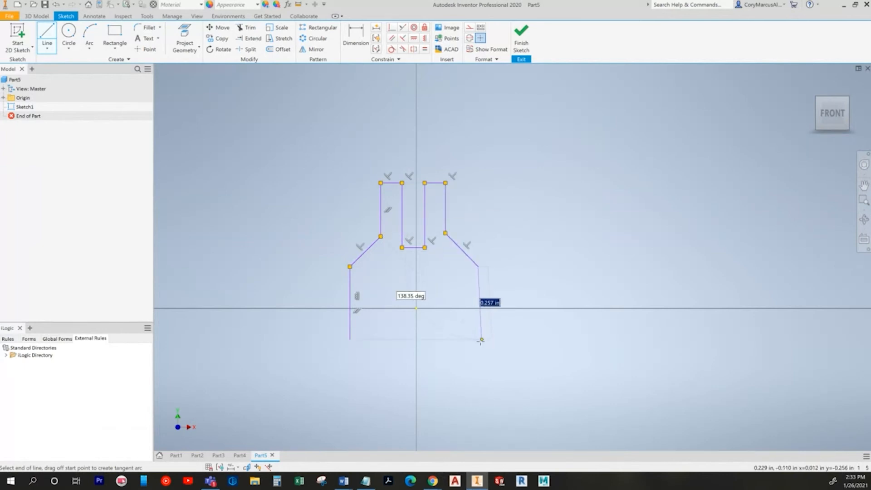
left_click(477, 341)
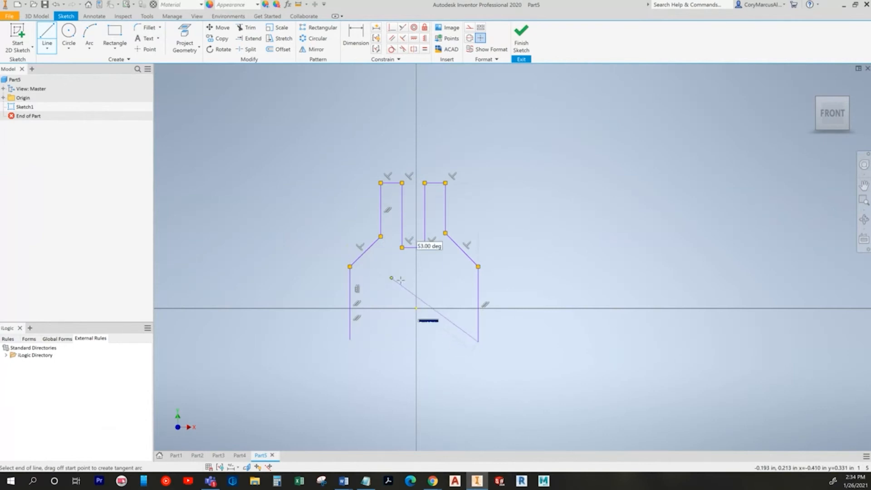
left_click(458, 341)
left_click(459, 274)
key("Escape")
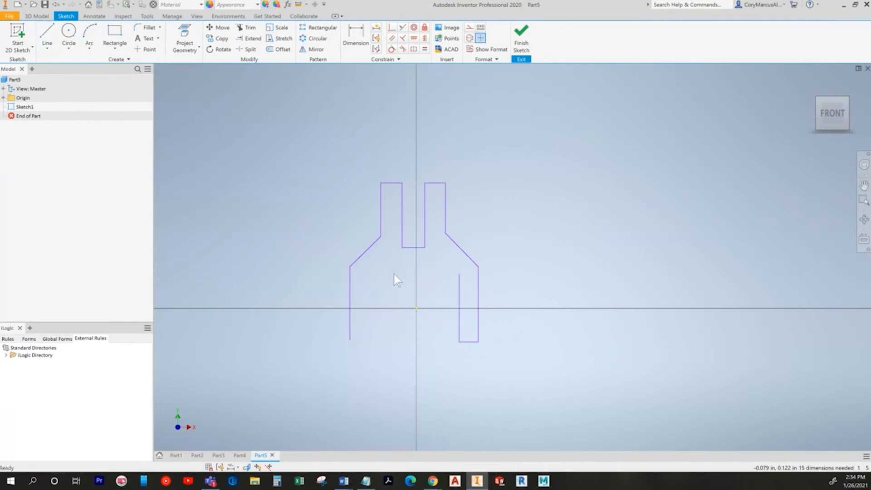
Step: Draw the bottom line of the left leg
key("alt+Tab")
key("alt+Tab")
left_click(47, 39)
left_click(349, 339)
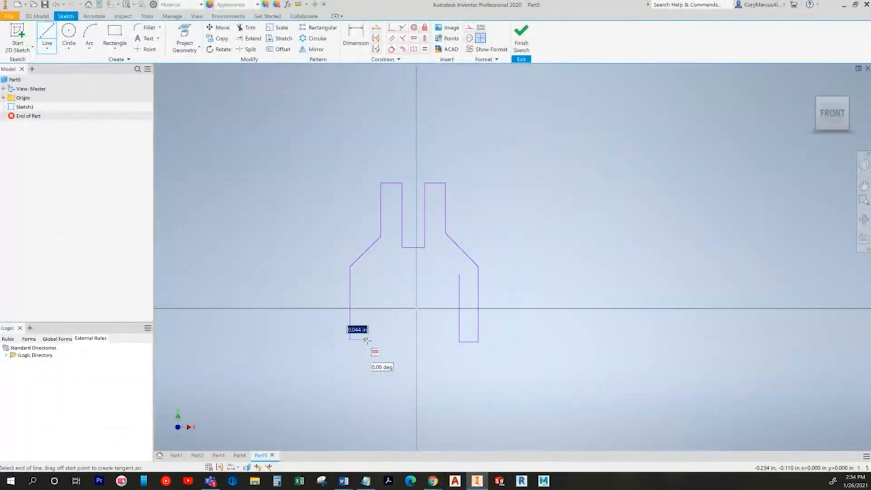
left_click(376, 339)
Step: Finish the left leg's inner edge and draw a circle centred on the origin between the legs
left_click(377, 283)
key("Escape")
left_click(70, 38)
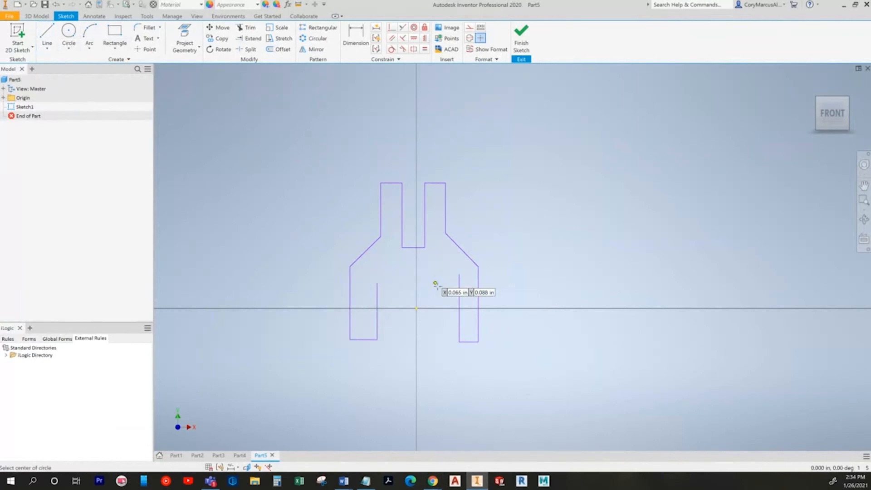
left_click(416, 307)
left_click(387, 274)
key("Escape")
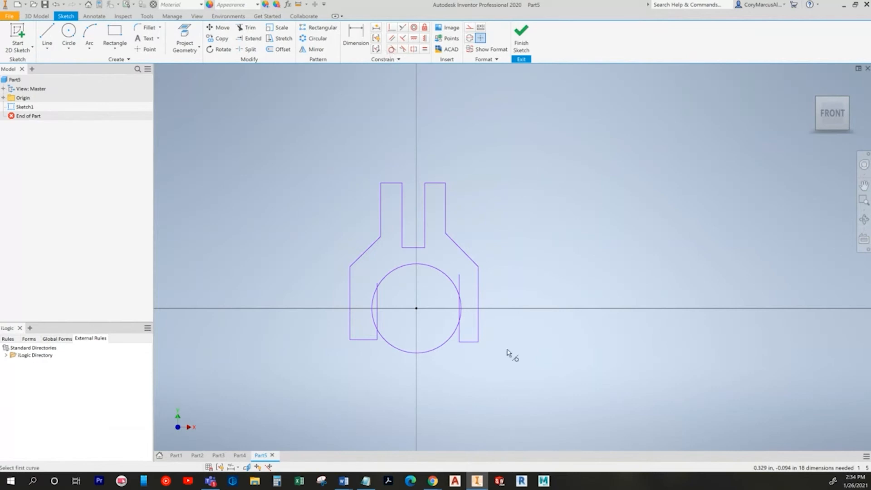
Step: Make the circle tangent to the inner edges of both legs
left_click(376, 309)
left_click(379, 307)
left_click(460, 305)
left_click(464, 298)
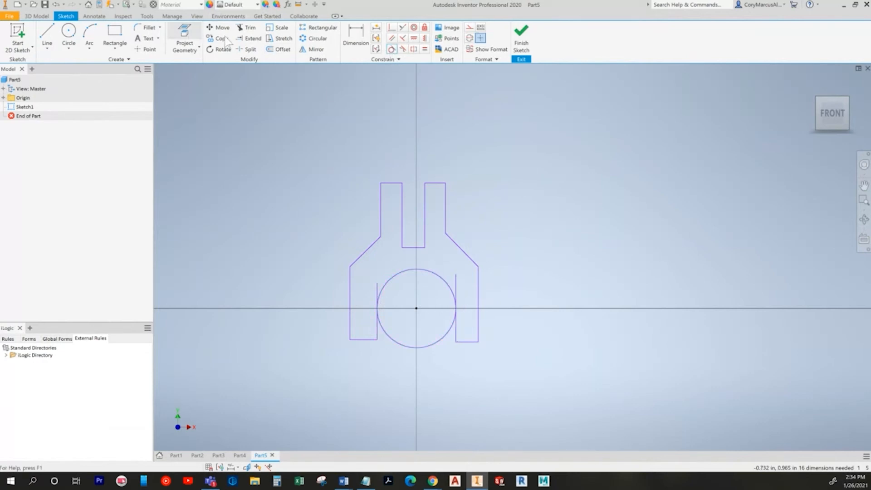
Step: Trim away the circle's lower half and the leftover stub left of the arch
left_click(247, 28)
left_click(421, 346)
left_click(380, 291)
left_click(379, 292, "ctrl")
key("Escape")
key("x")
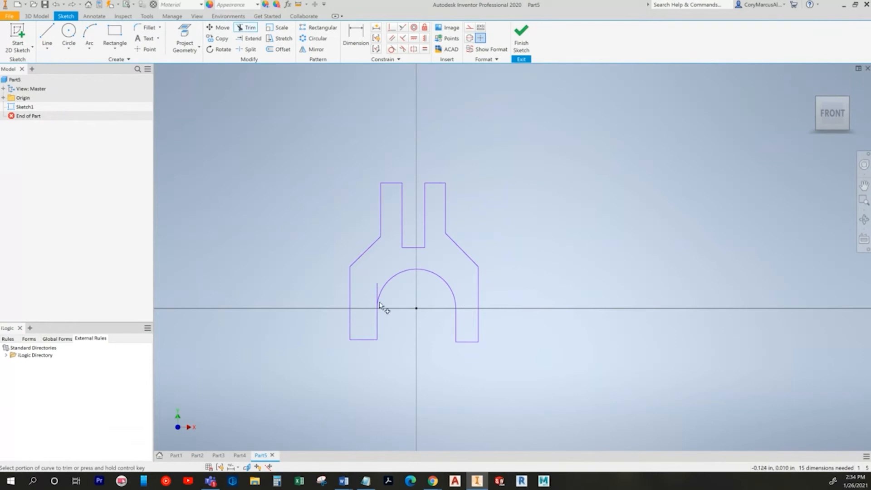
left_click(378, 292)
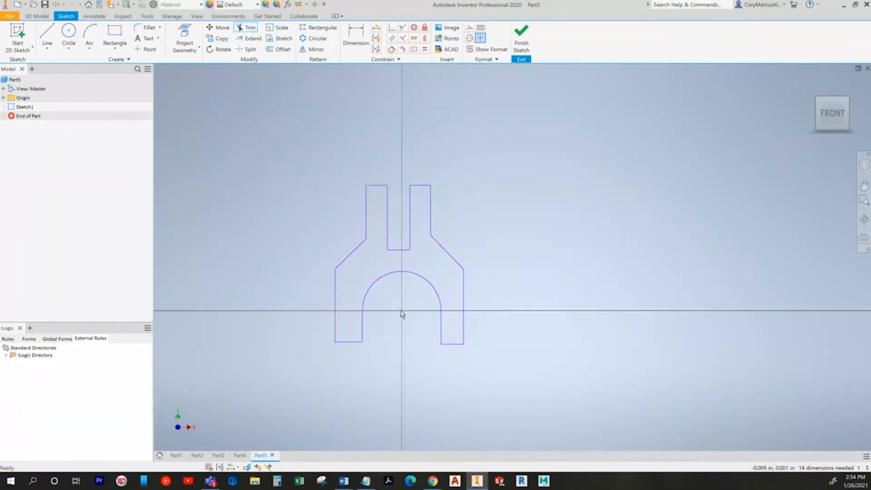
key("alt+Tab")
Step: Dimension the arch to 1.000 after comparing with the textbook drawing
key("alt+Tab")
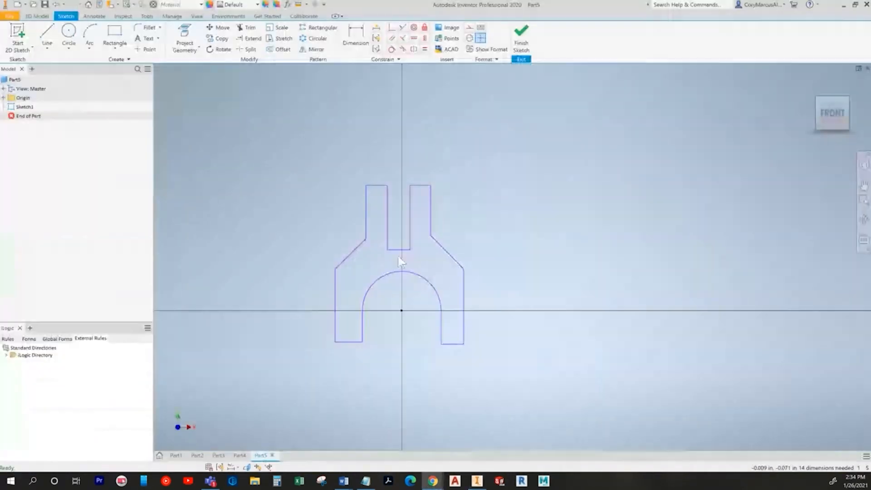
key("alt+Tab")
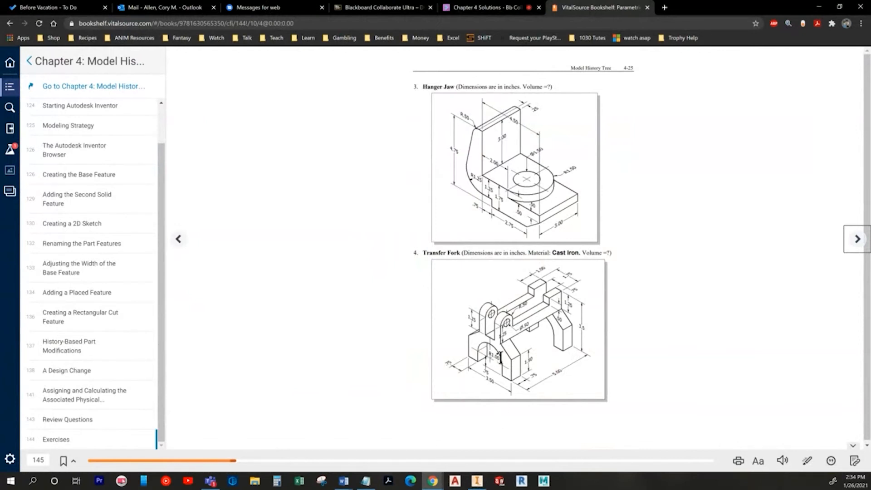
key("alt+Tab")
left_click(421, 279)
left_click(430, 265)
type("1")
key("Return")
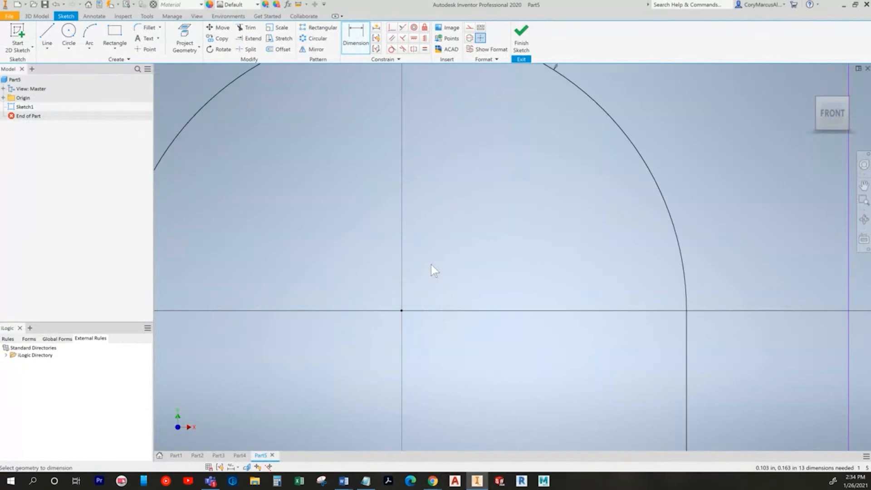
Step: Dimension the right leg's inner edge to .750 and make the left inner edge equal to it
left_click(503, 295)
left_click(541, 297)
type(".75")
key("Return")
key("Escape")
left_click(424, 49)
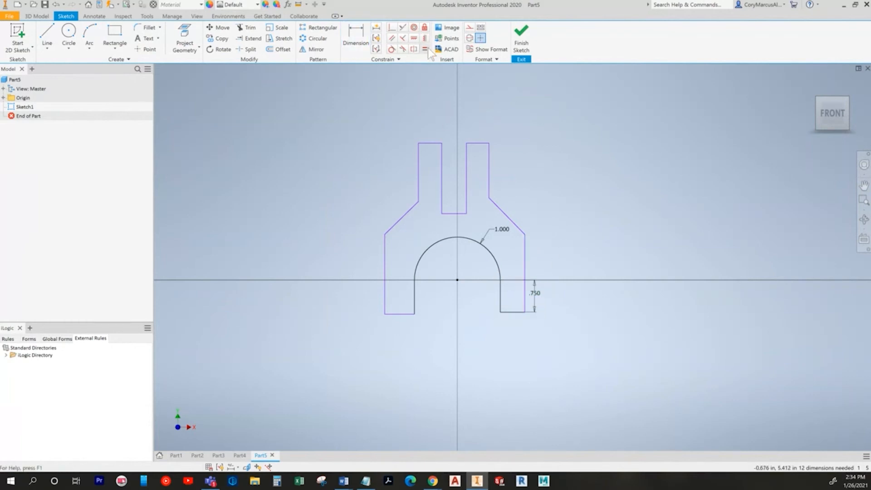
left_click(417, 291)
left_click(500, 294)
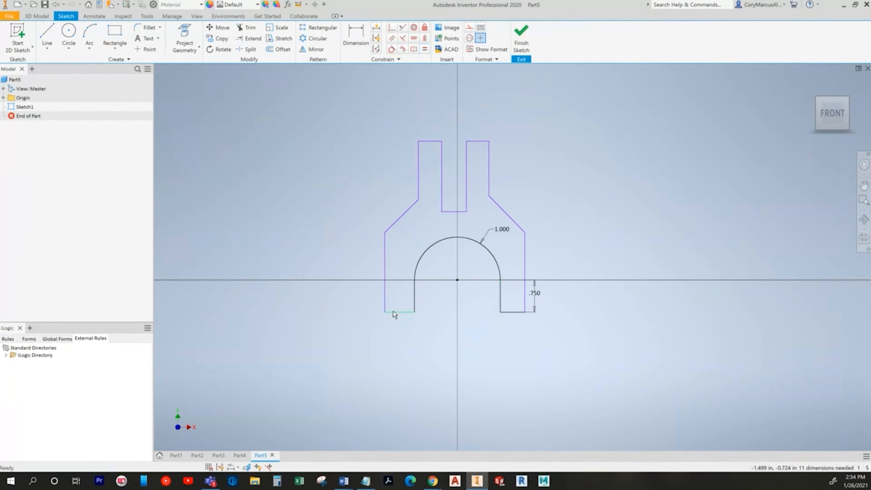
Step: Dimension the left outer side height to 1.500
key("alt+Tab")
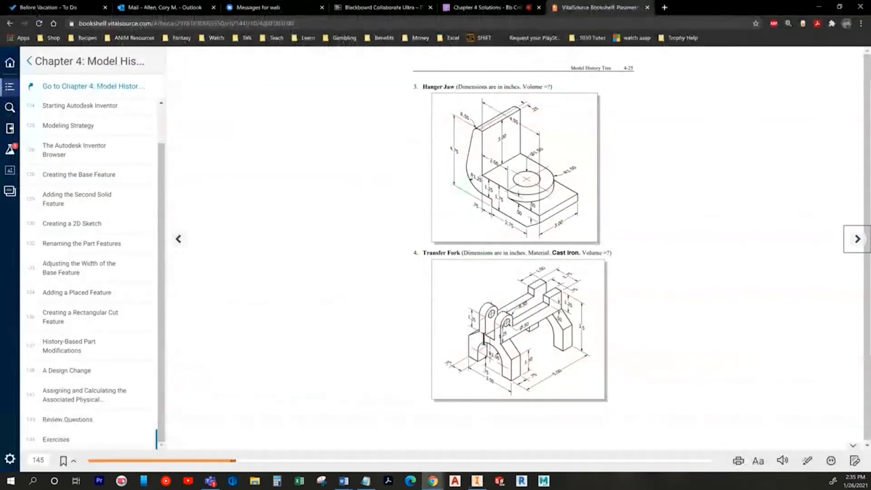
key("alt+Tab")
left_click(356, 42)
left_click(366, 287)
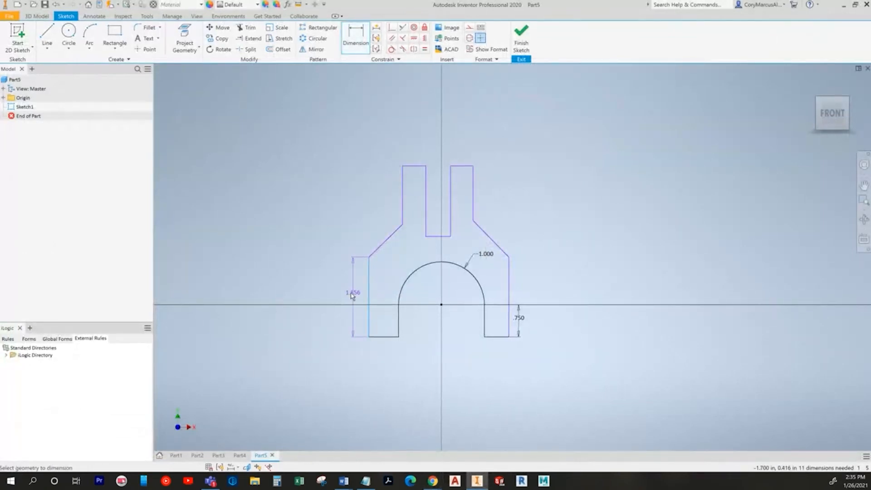
left_click(328, 298)
type("1.5")
key("Return")
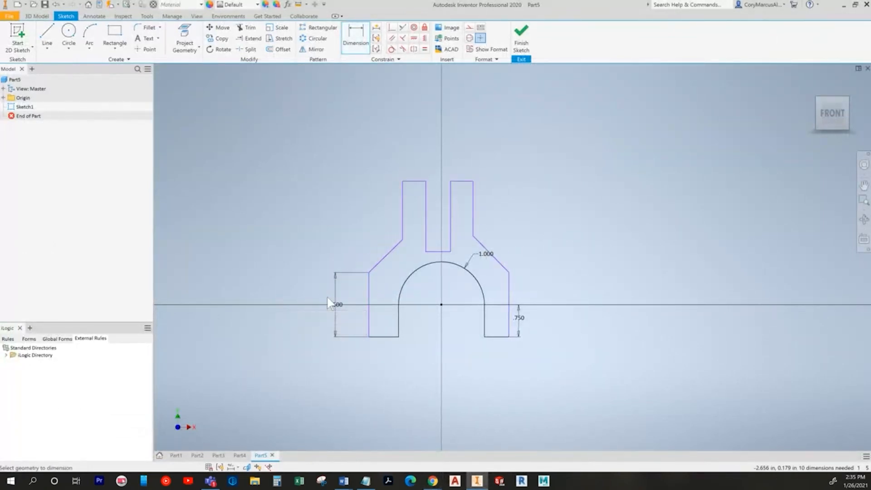
Step: Make the left and right outer sides equal, then recheck the textbook drawing
left_click(425, 49)
left_click(509, 302)
left_click(369, 313)
key("Escape")
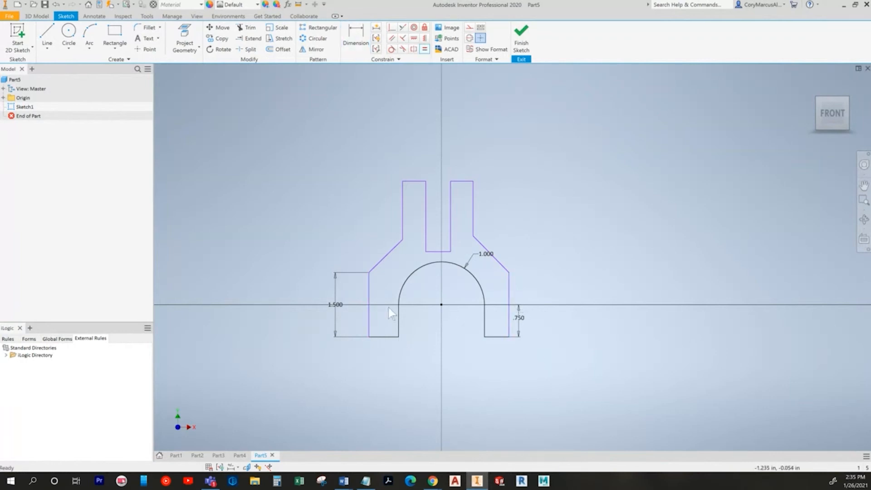
key("alt+Tab")
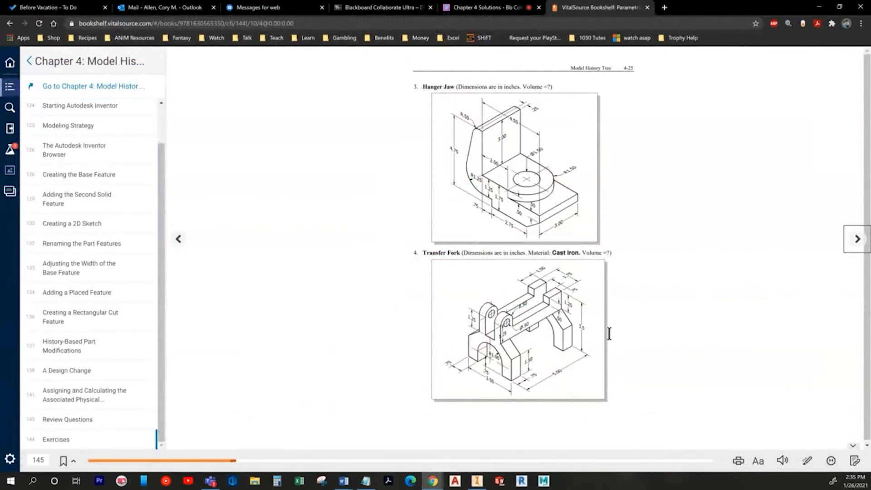
key("alt+Tab")
left_click(364, 43)
key("alt+Tab")
key("alt+Tab")
key("alt+Tab")
key("alt+Tab")
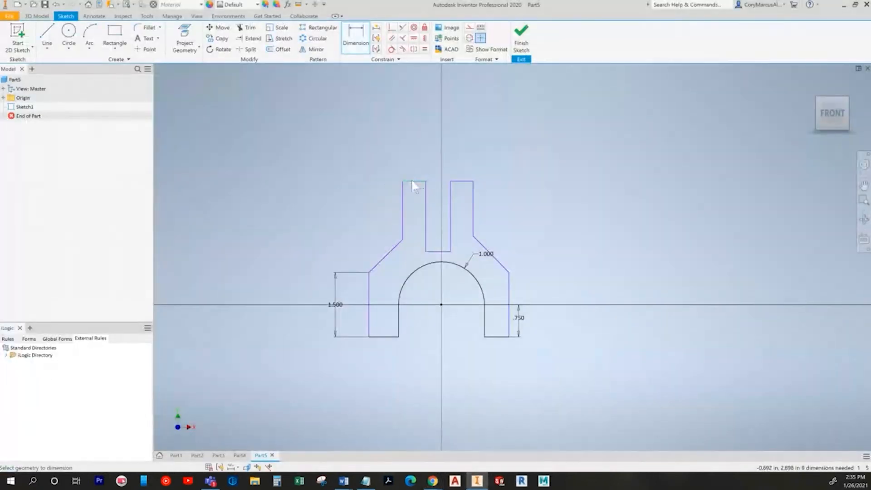
Step: Dimension the left prong's outer edge height to 1.250
left_click(401, 238)
left_click(361, 215)
type("1.25")
key("Return")
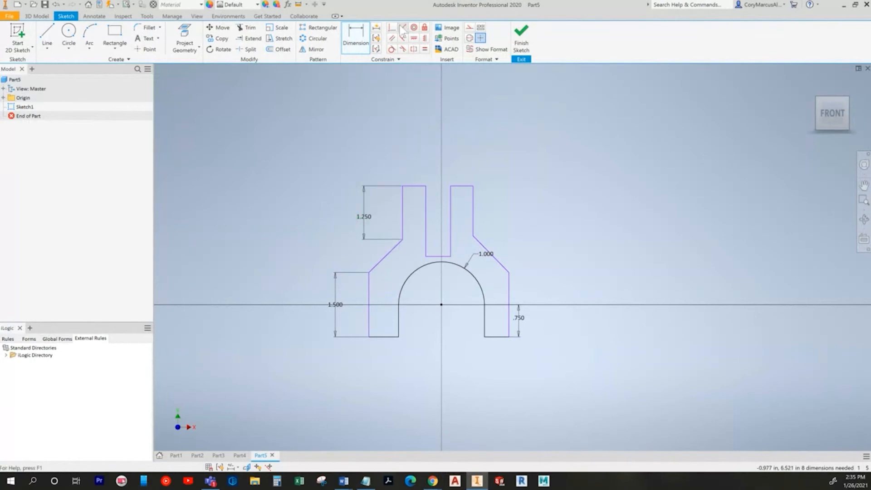
Step: Make the slot bottom coincident with the tab corner and level the tab corners horizontally
left_click(391, 27)
scroll(412, 254, "up", 3)
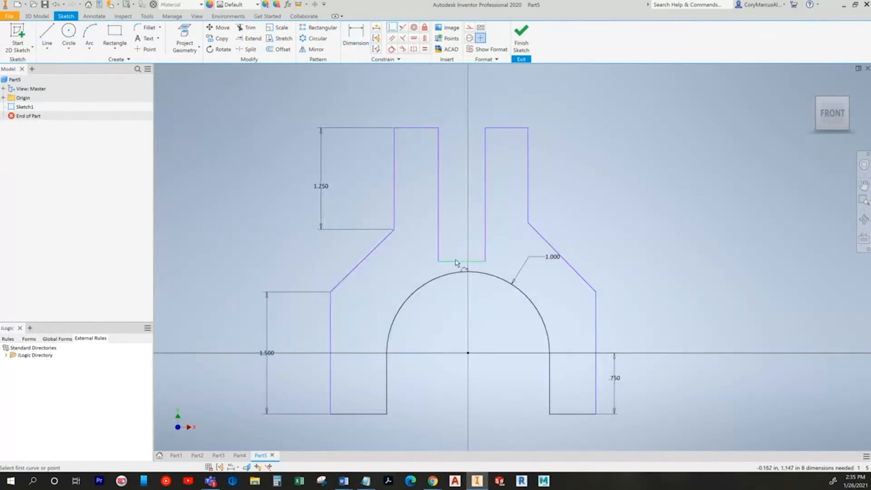
left_click(432, 257)
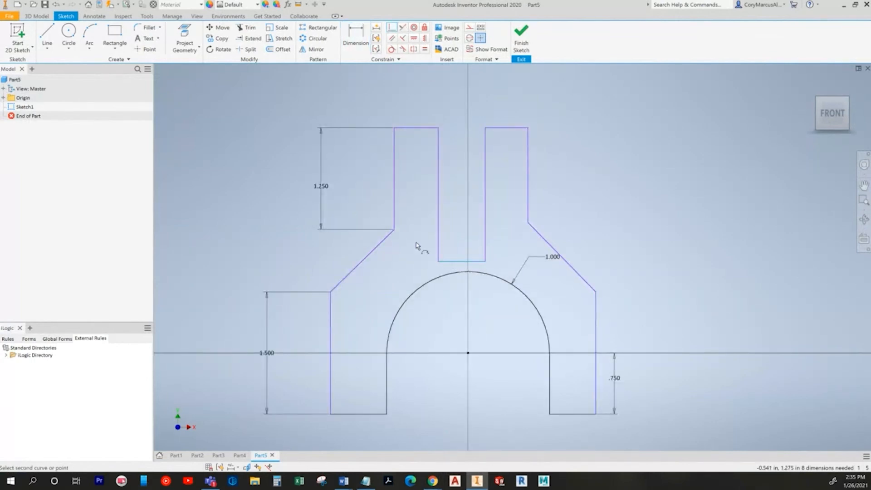
left_click(393, 230)
left_click(424, 38)
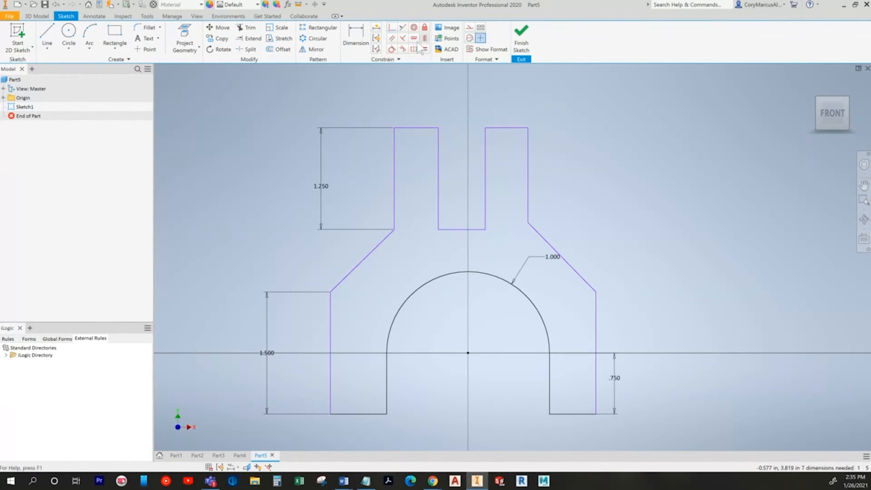
left_click(528, 224)
left_click(393, 230)
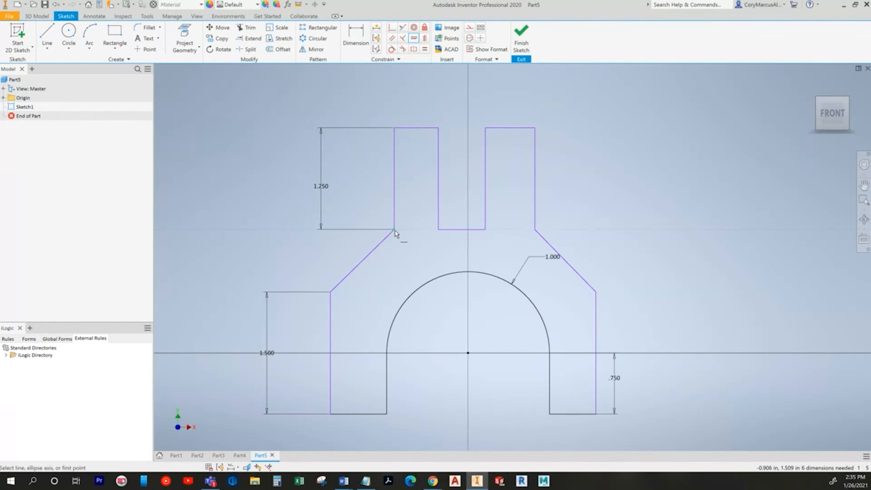
Step: Dimension the overall width across the tabs' outer edges to 1.750
key("alt+Tab")
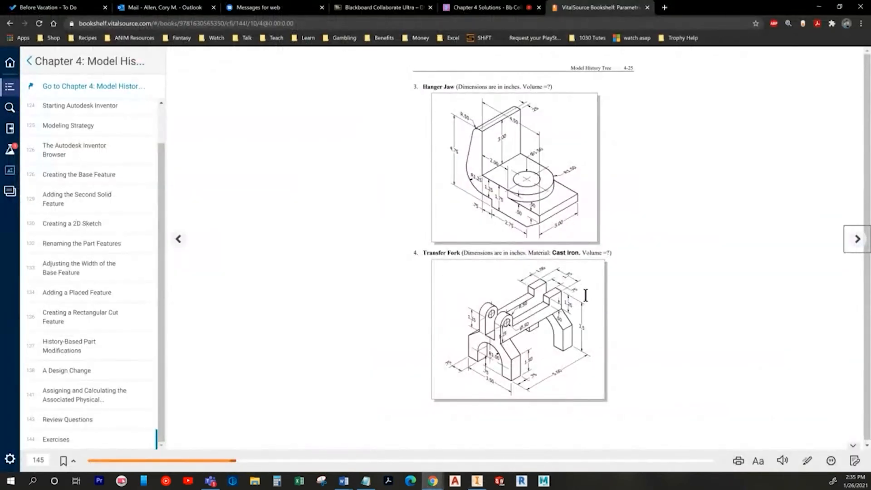
key("alt+Tab")
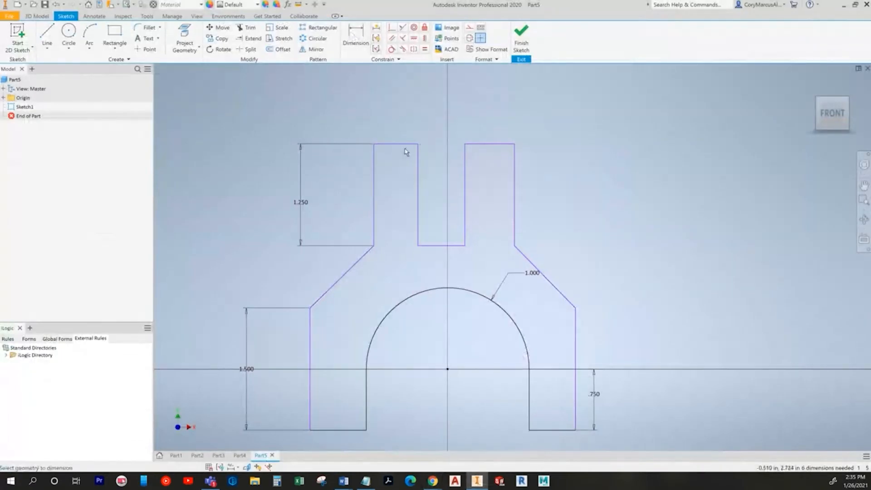
left_click(373, 175)
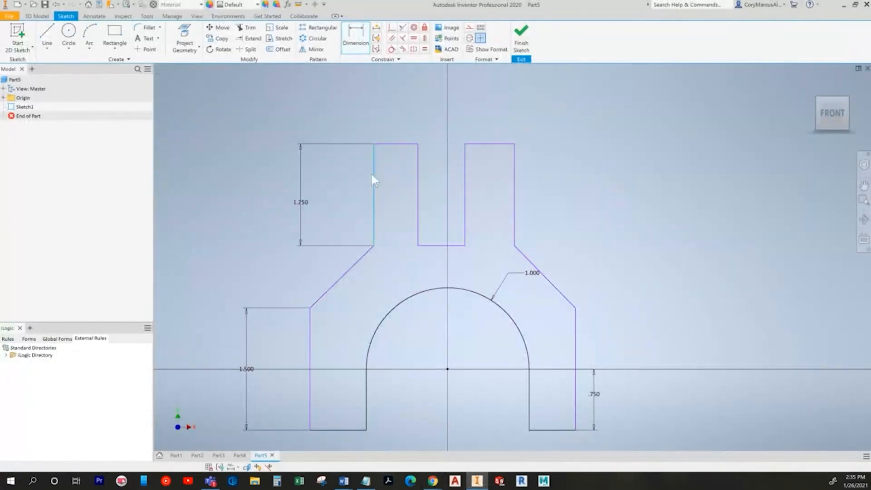
left_click(514, 165)
left_click(446, 100)
type("1.75")
key("Return")
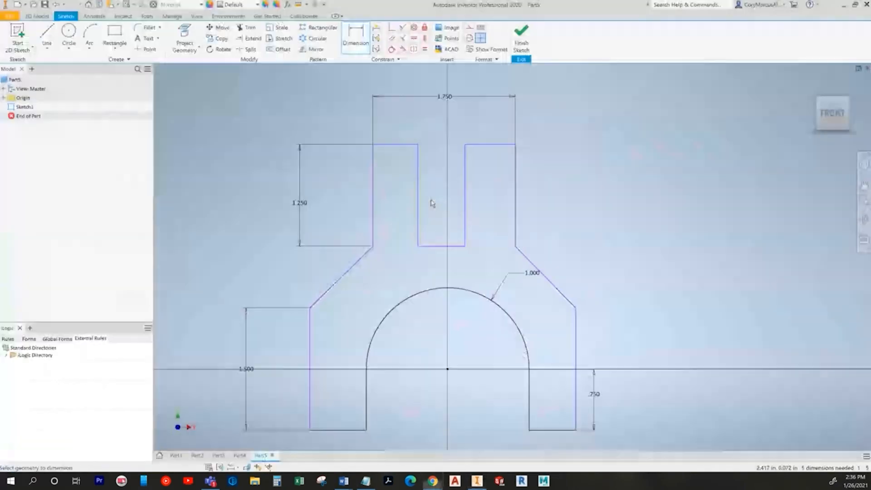
Step: Dimension the slot width to .750
left_click(418, 190)
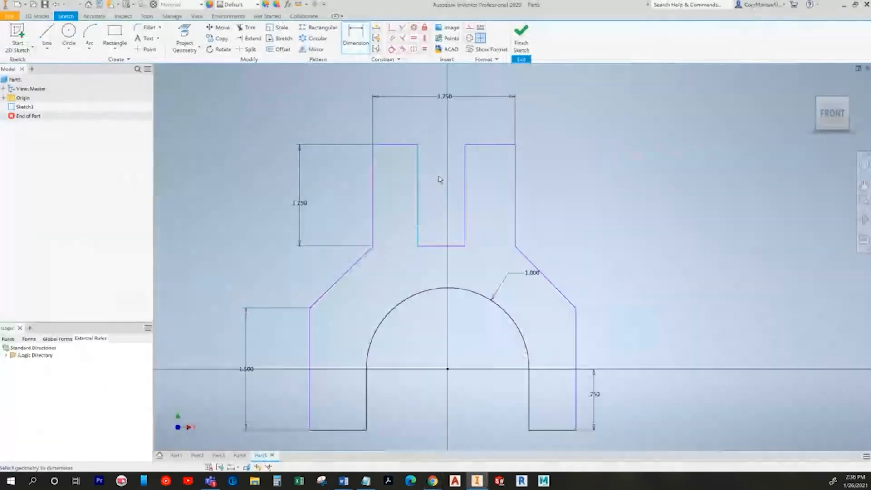
left_click(464, 174)
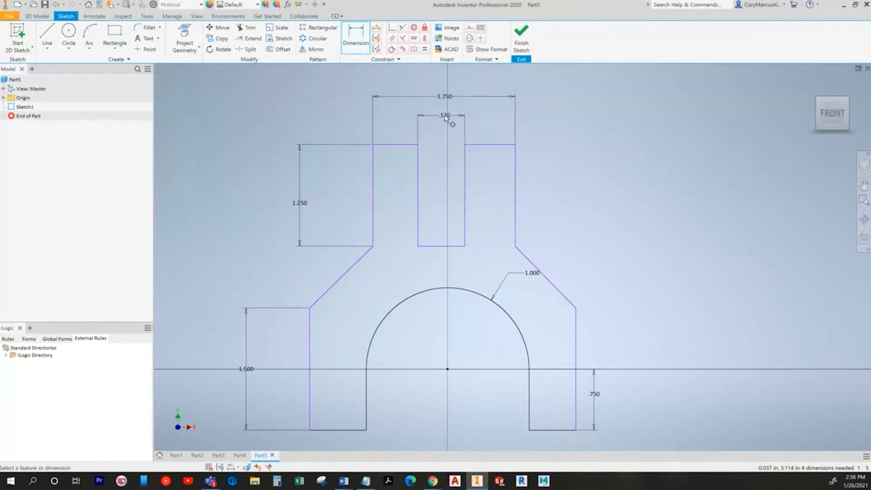
left_click(446, 109)
type(".75")
key("Return")
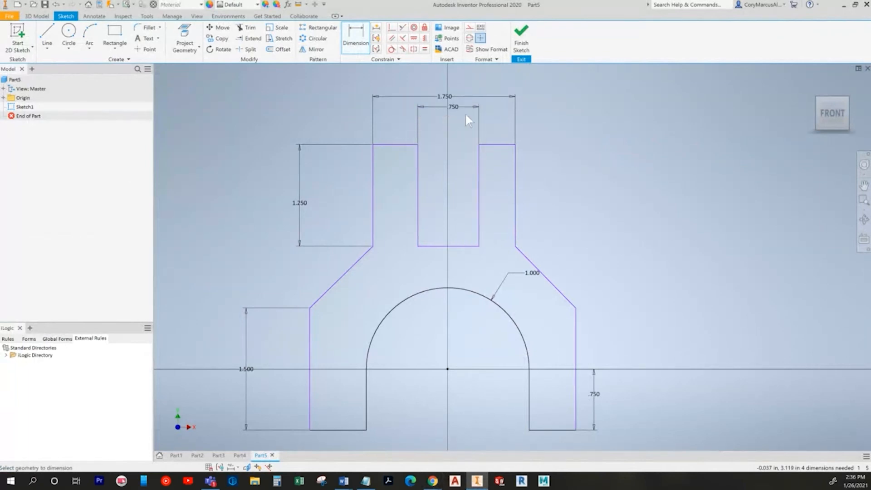
middle_click_drag(479, 131, 456, 134)
Step: Make the two top segments beside the slot equal, then compare with the textbook drawing
left_click(424, 49)
left_click(475, 148)
left_click(383, 148)
key("Escape")
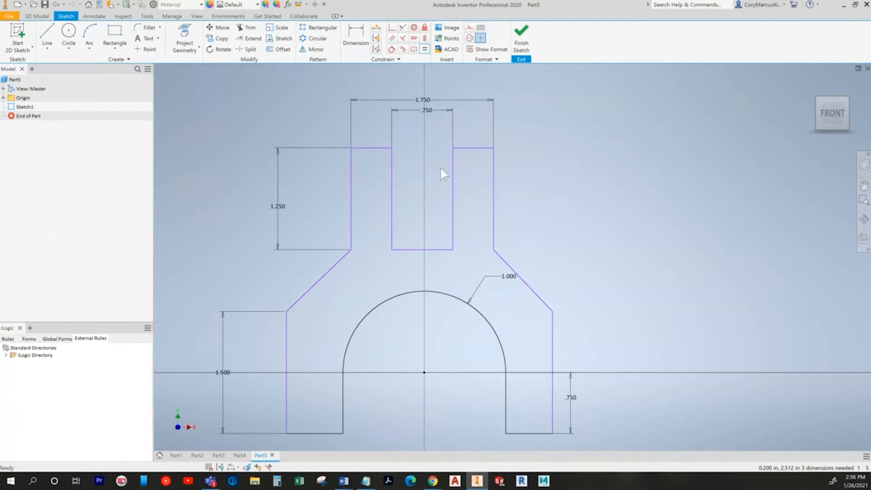
middle_click_drag(486, 207, 466, 211)
key("alt+Tab")
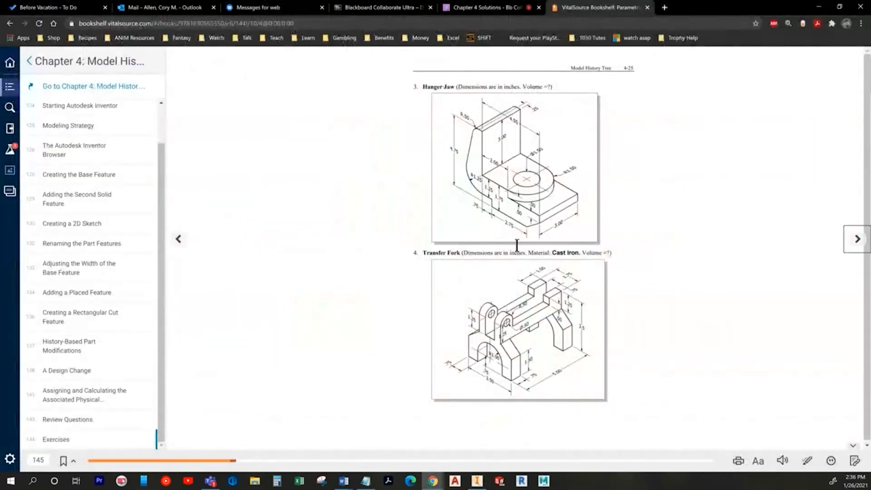
key("alt+Tab")
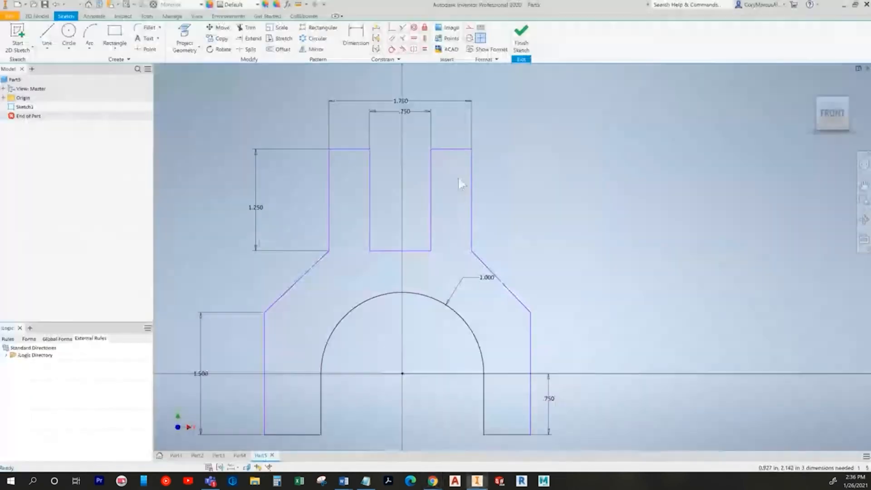
Step: Dimension the overall base width between the legs' outer edges to 3.500
left_click(358, 34)
scroll(282, 399, "down", 3)
middle_click_drag(282, 399, 338, 218)
left_click(328, 221)
left_click(486, 229)
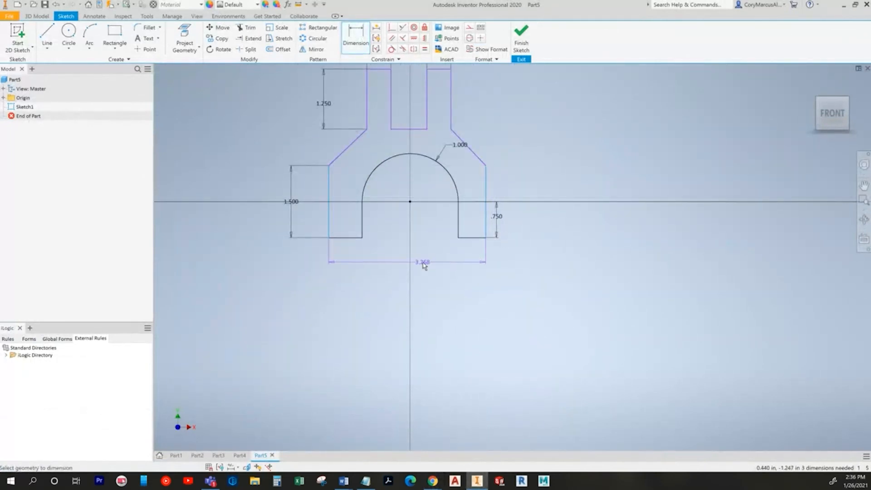
left_click(413, 270)
type("3.5")
key("Return")
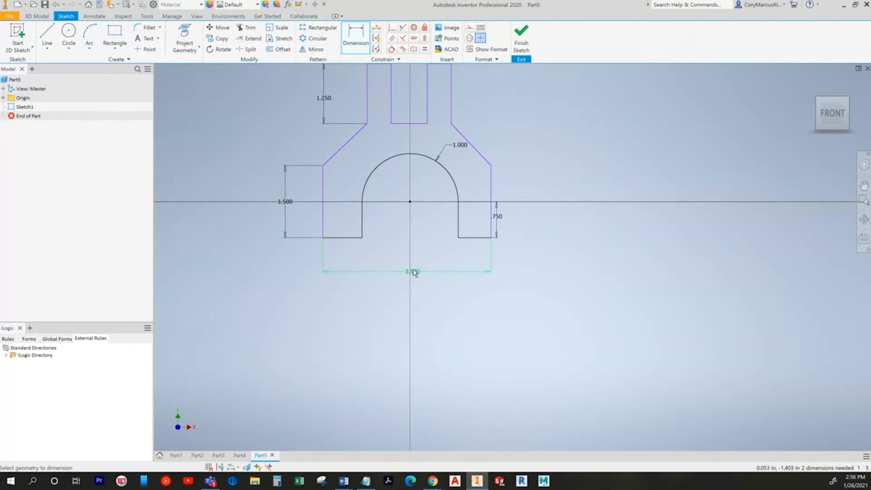
Step: Dimension the left leg width to .750 and move the right .750 dimension clear of the shape
key("alt+Tab")
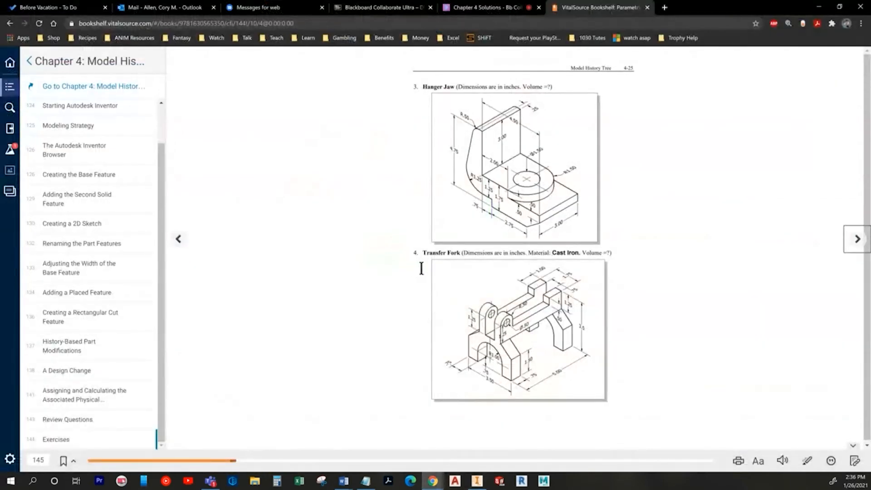
key("alt+Tab")
left_click(340, 238)
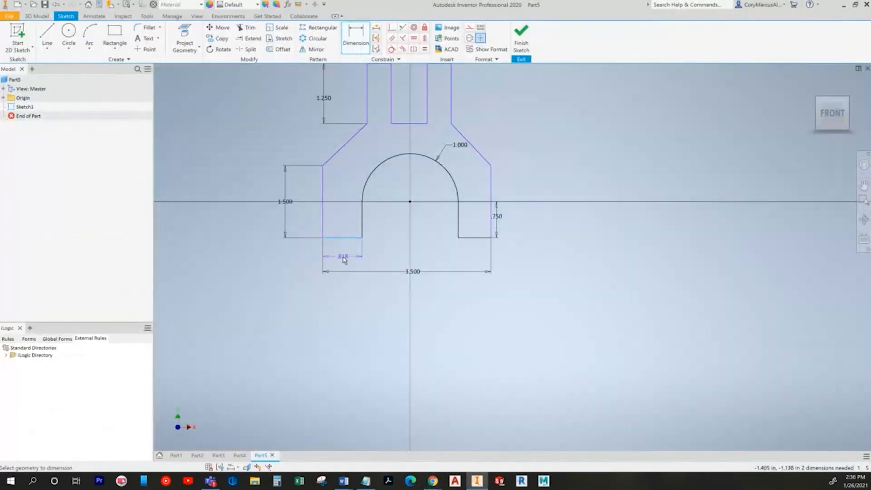
left_click(343, 258)
type(".75")
key("Return")
middle_click_drag(376, 263, 377, 301)
key("Escape")
left_click_drag(503, 254, 517, 255)
middle_click_drag(570, 293, 560, 311)
Step: Add a 3.5 overall height dimension, then undo it
key("alt+Tab")
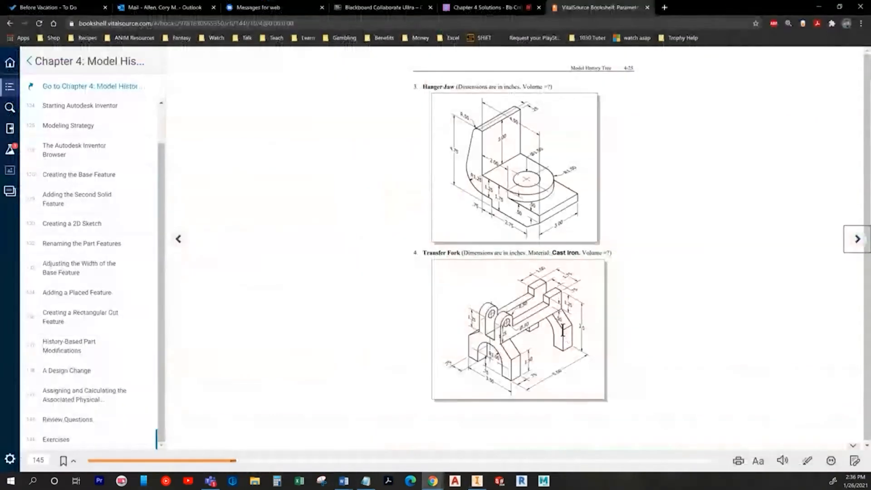
key("alt+Tab")
left_click(354, 43)
left_click(394, 156)
left_click(349, 329)
left_click(275, 239)
type("3.5")
key("Return")
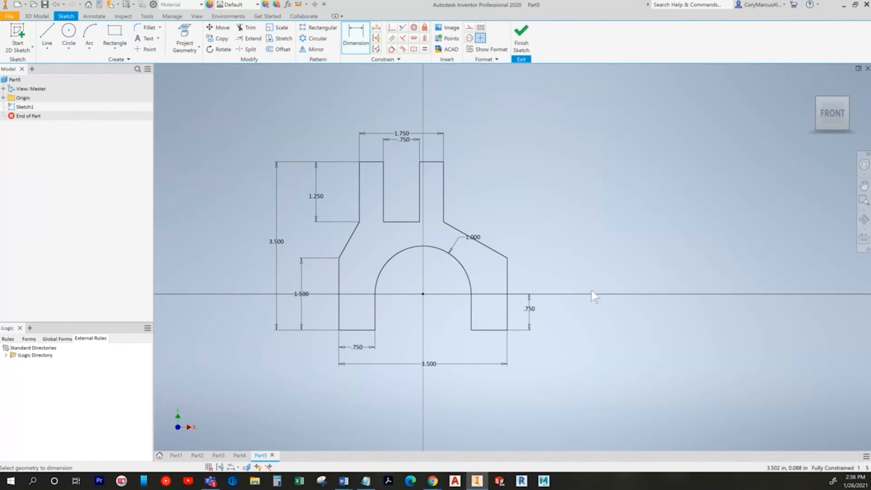
key("ctrl+z")
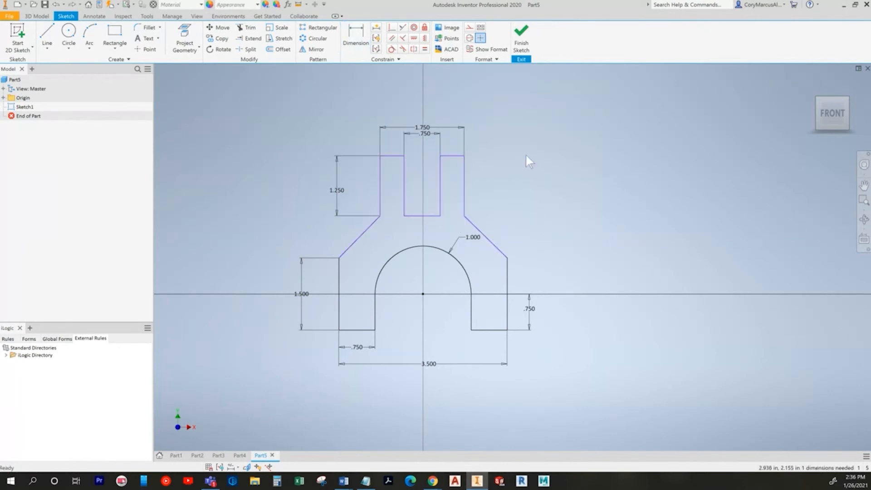
Step: Make the two diagonal shoulders equal, leaving the sketch fully constrained, then show the textbook page
left_click(425, 48)
left_click(496, 248)
left_click(357, 240)
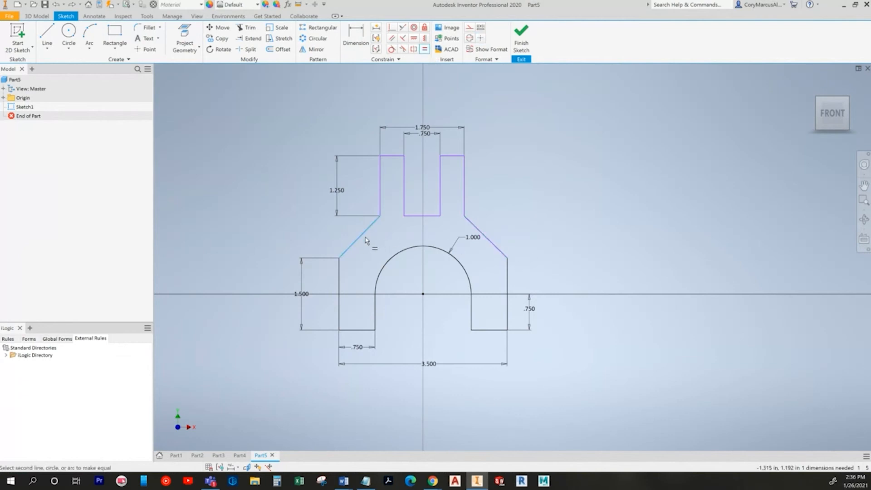
key("d")
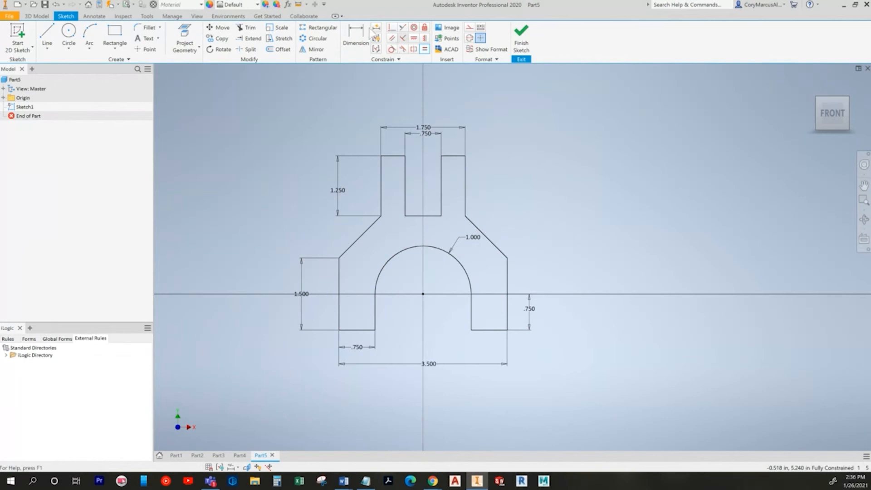
left_click(390, 156)
left_click(359, 330)
left_click(279, 244)
key("Escape")
key("Escape")
key("alt+Tab")
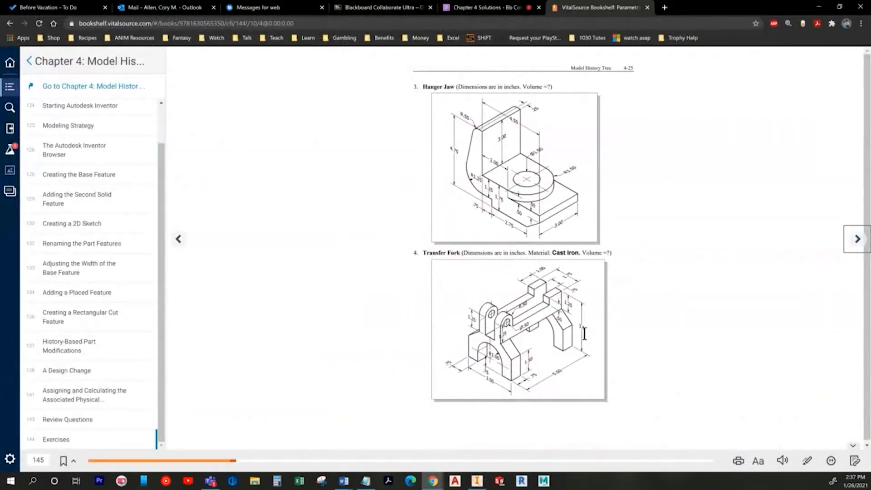
Step: Delete the constraint linking the two angled lines so they are free
key("alt+Tab")
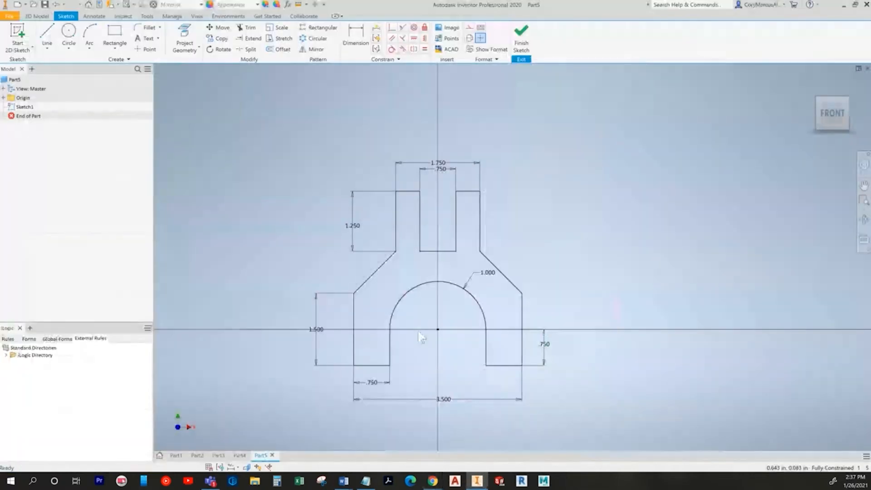
left_click(231, 467)
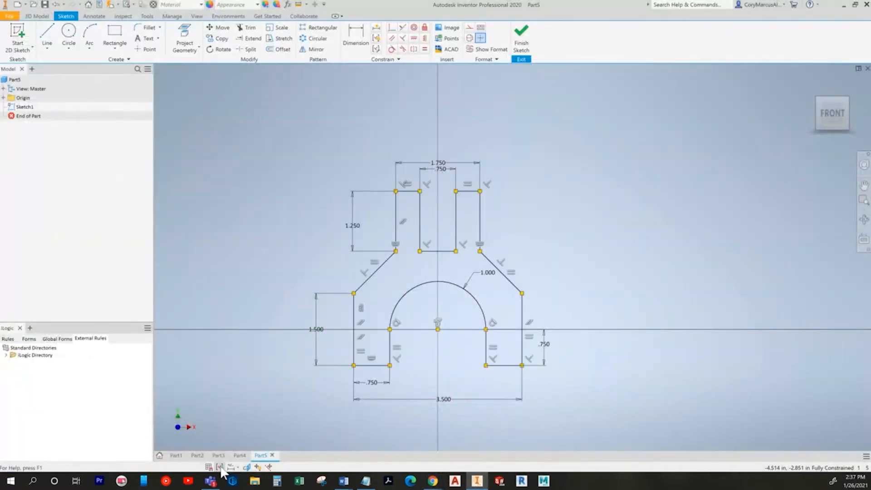
left_click(366, 272)
scroll(366, 272, "up", 3)
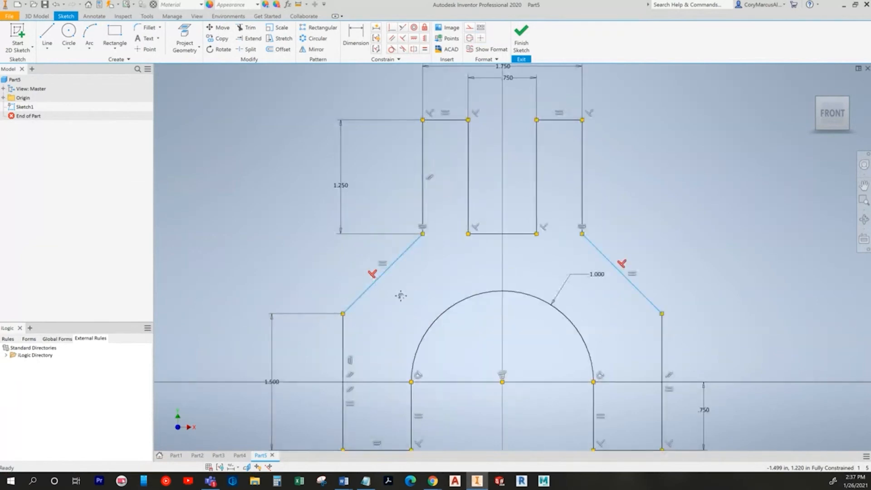
middle_click_drag(400, 296, 375, 265)
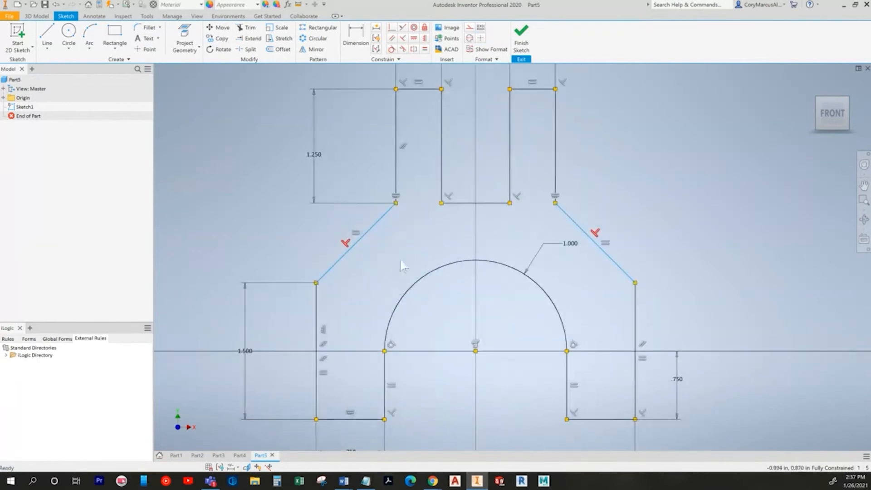
right_click(348, 248)
left_click(355, 225)
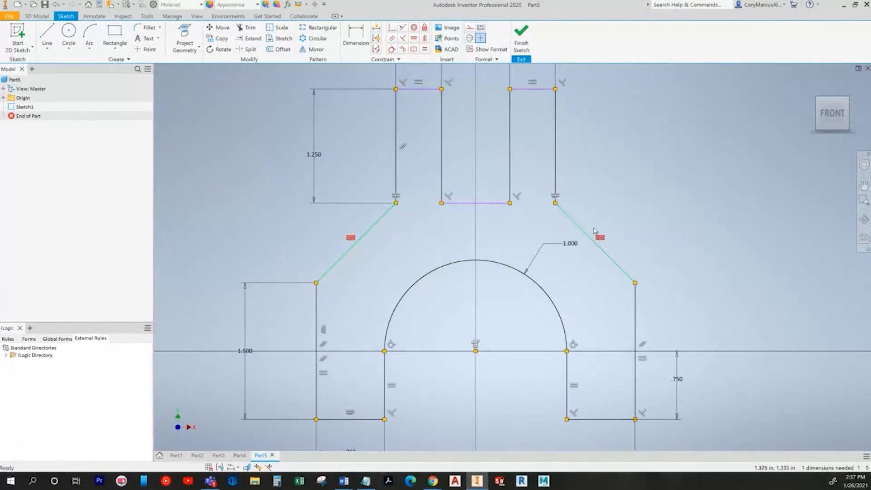
left_click(220, 467)
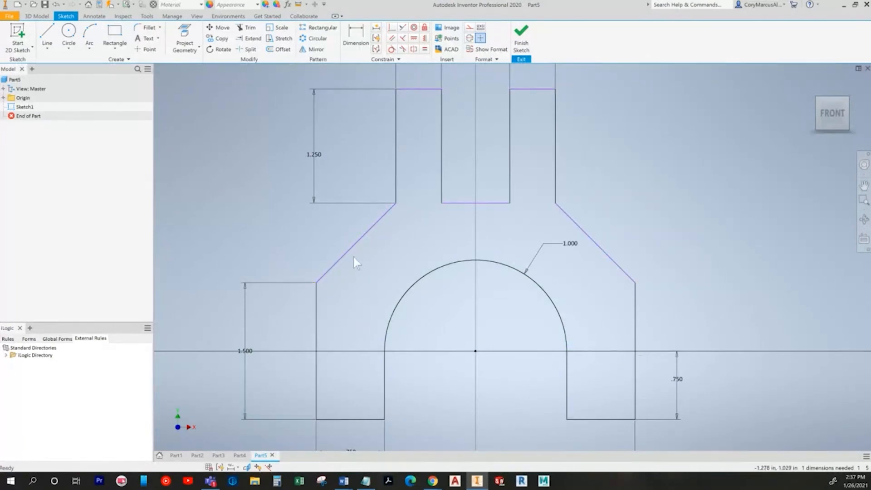
Step: Add a 3.500 overall height dimension from the left prong's top to the bottom edge
scroll(449, 257, "up", 3)
key("d")
left_click(421, 136)
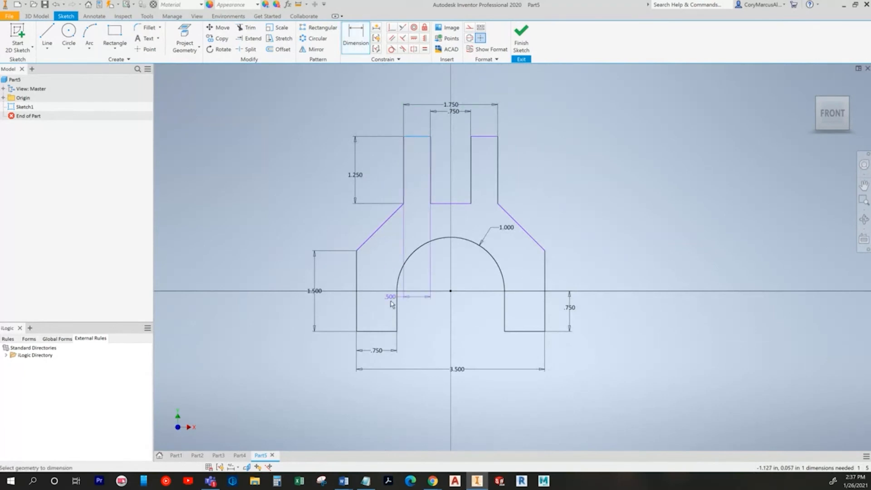
left_click(370, 331)
left_click(264, 219)
type("3.5")
key("Return")
key("Escape")
Step: Rearrange the 3.500 and 1.250 dimensions and finish the fork profile sketch
left_click_drag(272, 227, 296, 240)
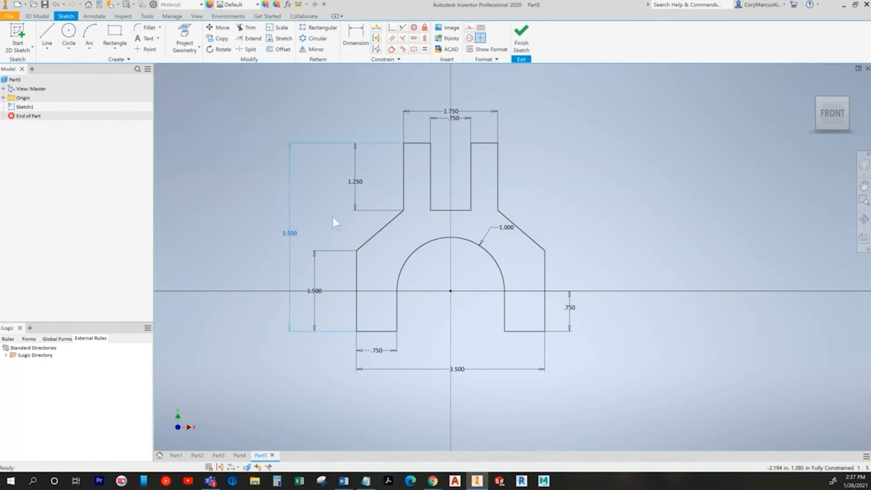
left_click_drag(333, 182, 316, 179)
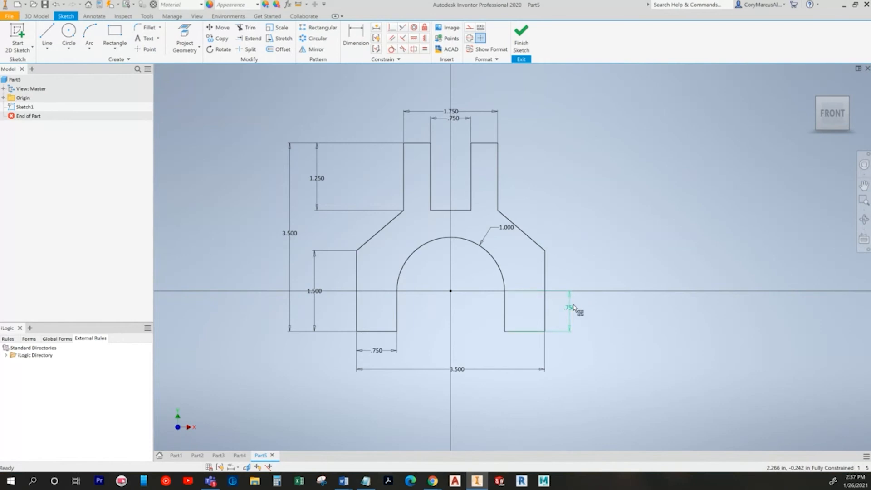
left_click(521, 36)
key("alt+Tab")
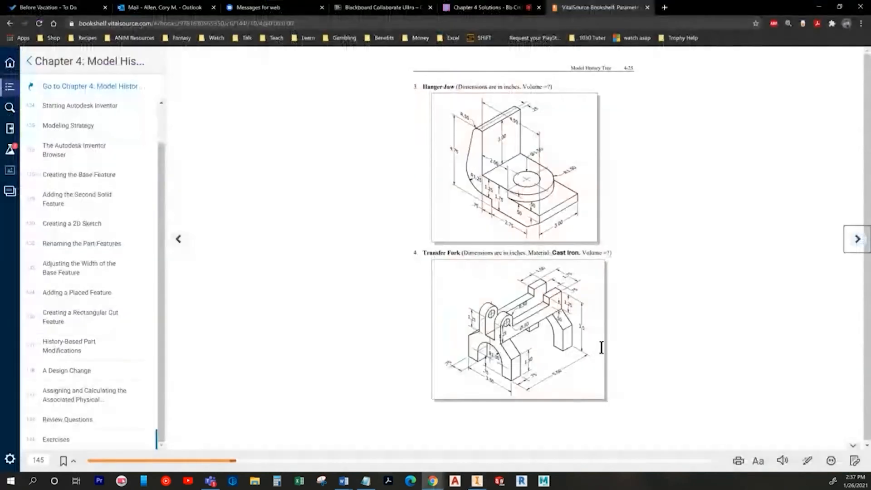
Step: Extrude the fork profile symmetrically with a distance of 5 in
key("alt+Tab")
key("e")
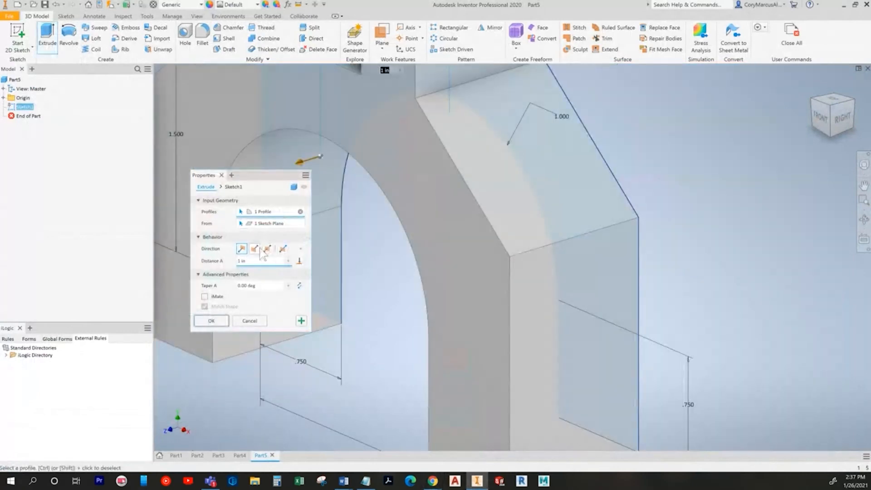
left_click(267, 248)
left_click(254, 262)
type("5")
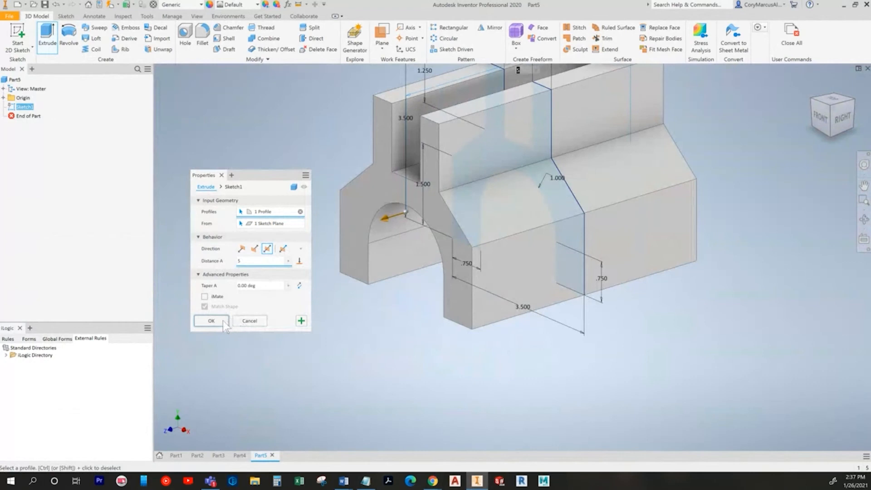
left_click(224, 322)
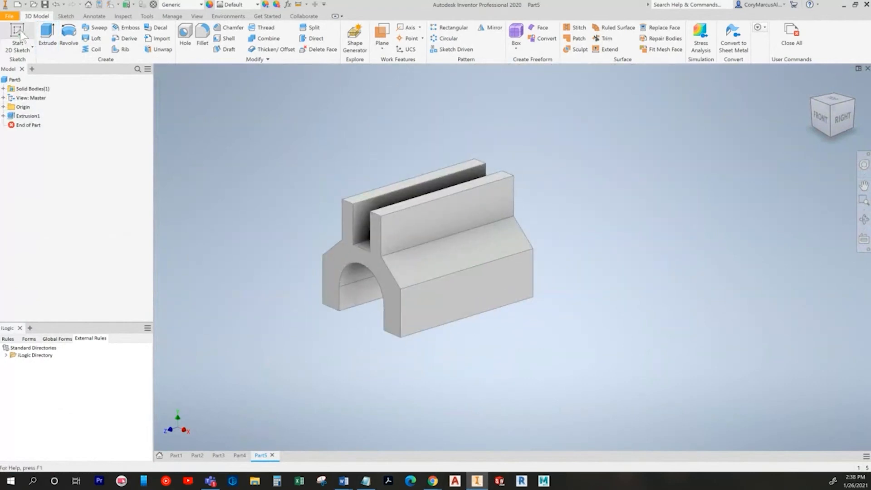
key("alt+Tab")
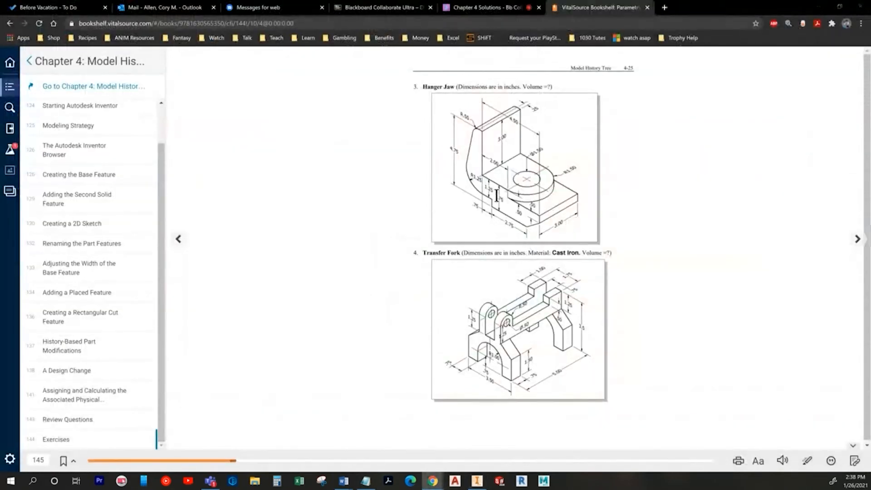
key("alt+Tab")
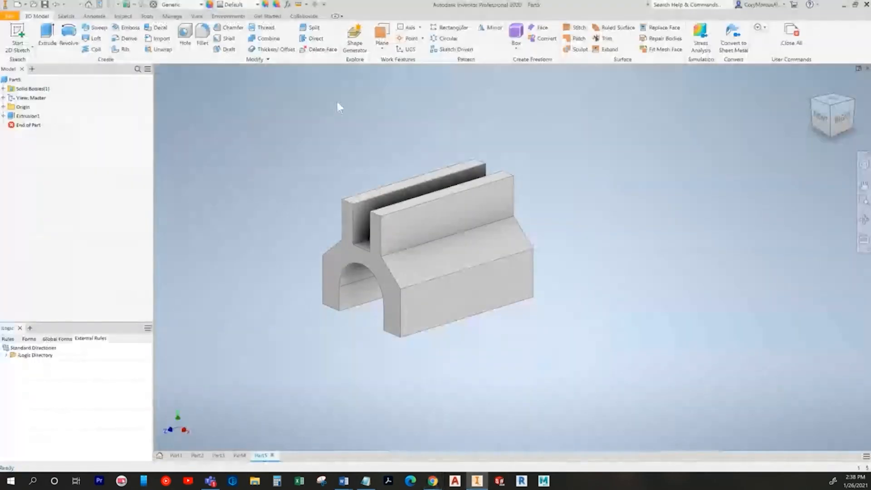
Step: Start a new 2D sketch on the origin YZ Plane
left_click(19, 32)
scroll(410, 237, "up", 3)
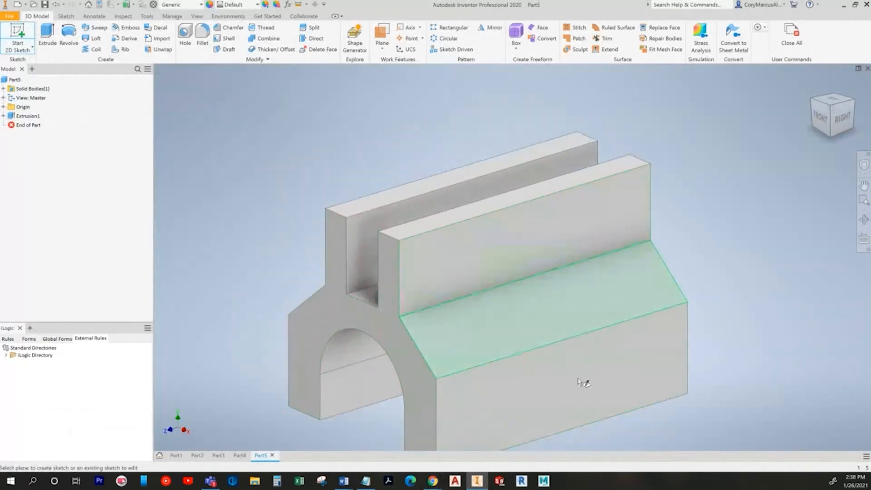
middle_click_drag(583, 383, 529, 295)
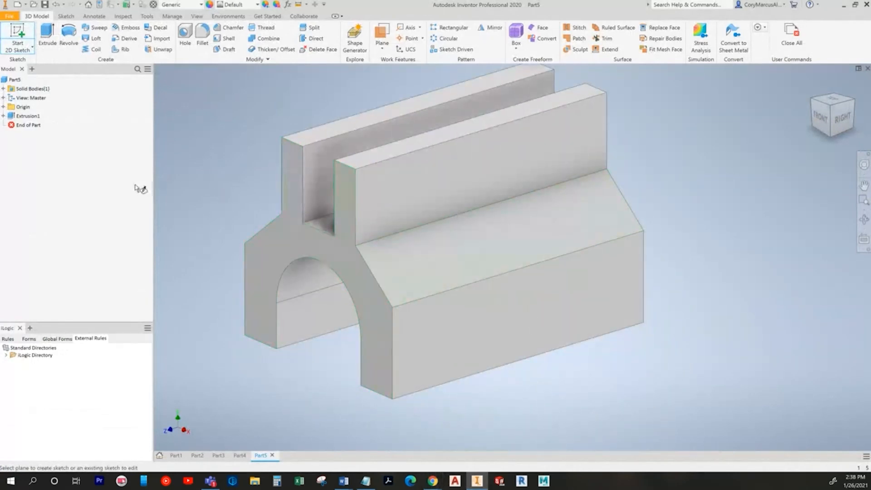
left_click(4, 107)
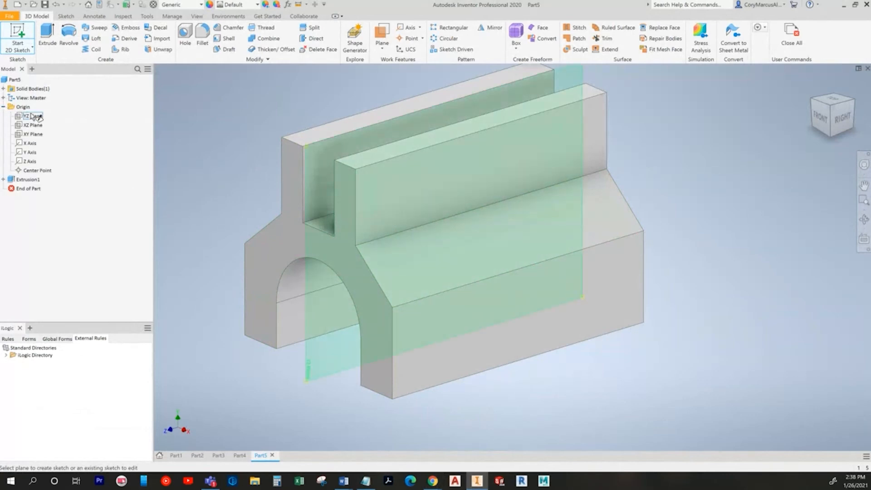
left_click(32, 116)
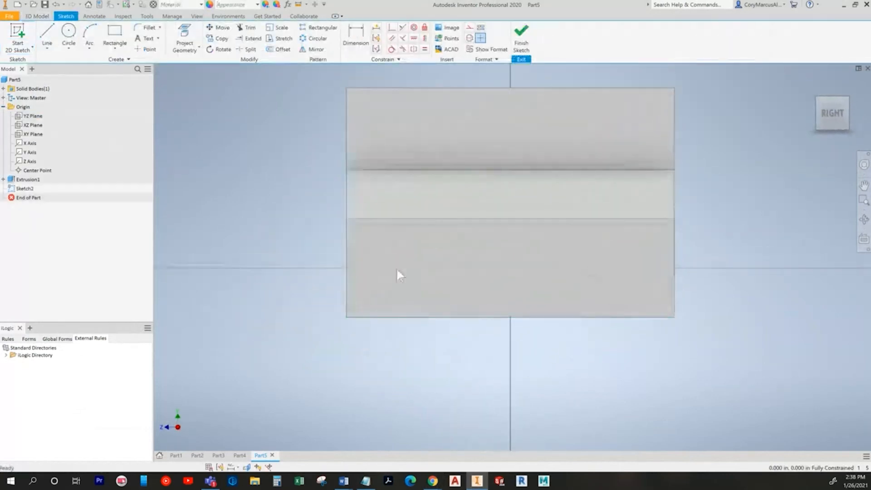
Step: Draw a two-point rectangle across the part's side and slice the graphics to see it
left_click(115, 36)
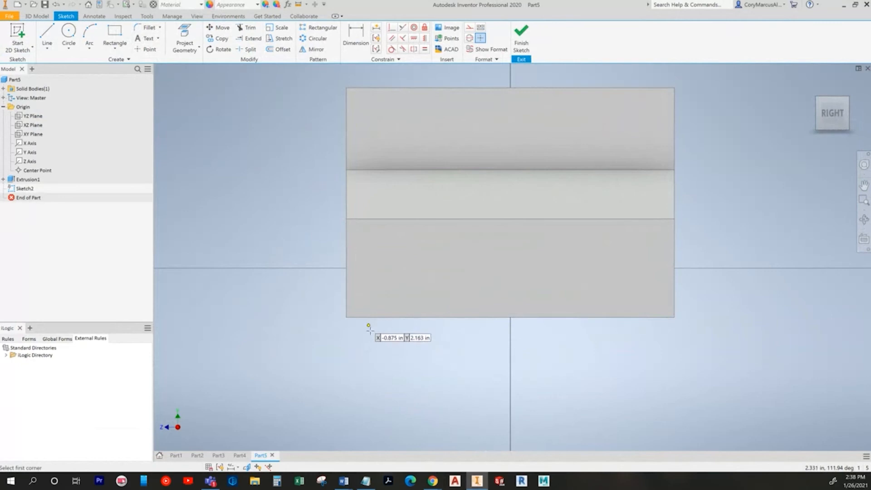
left_click(399, 349)
left_click(622, 190)
key("Escape")
left_click(269, 466)
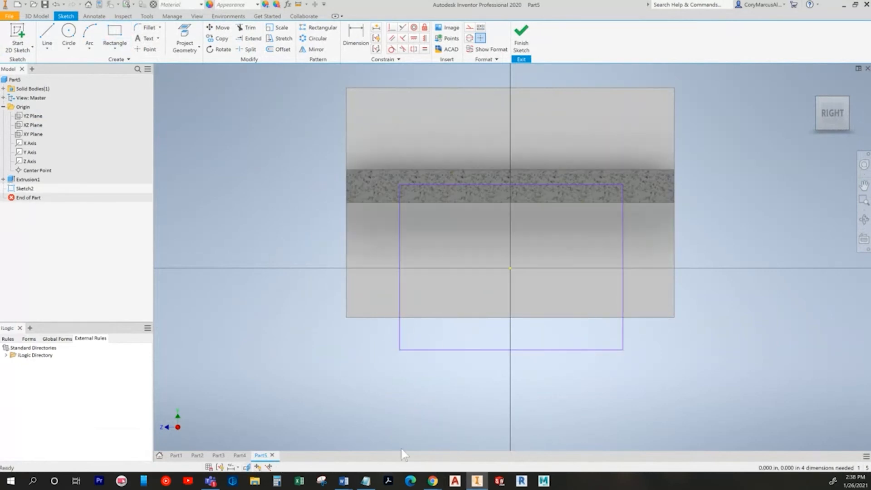
key("alt+Tab")
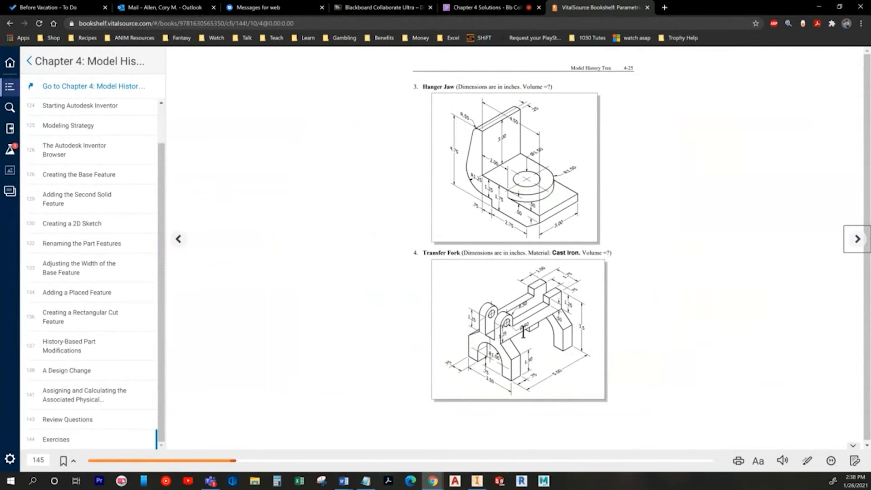
Step: Return to the home view and orbit the model while comparing with the textbook
key("alt+Tab")
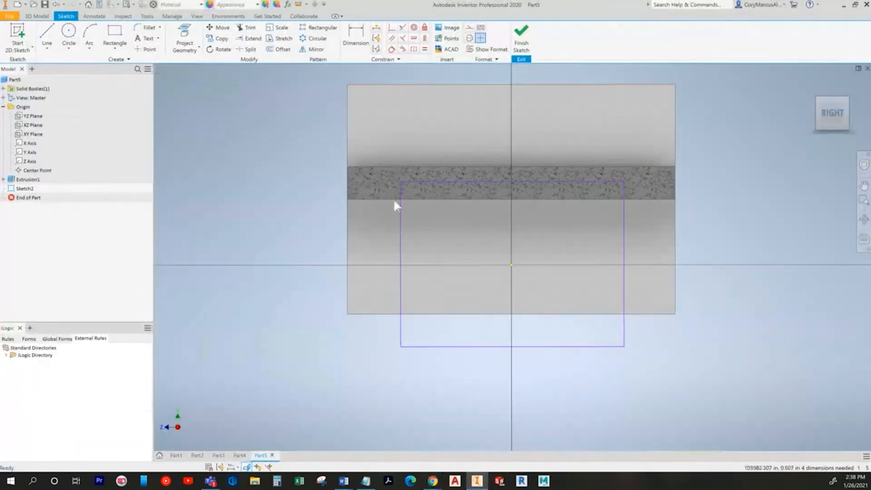
key("F6")
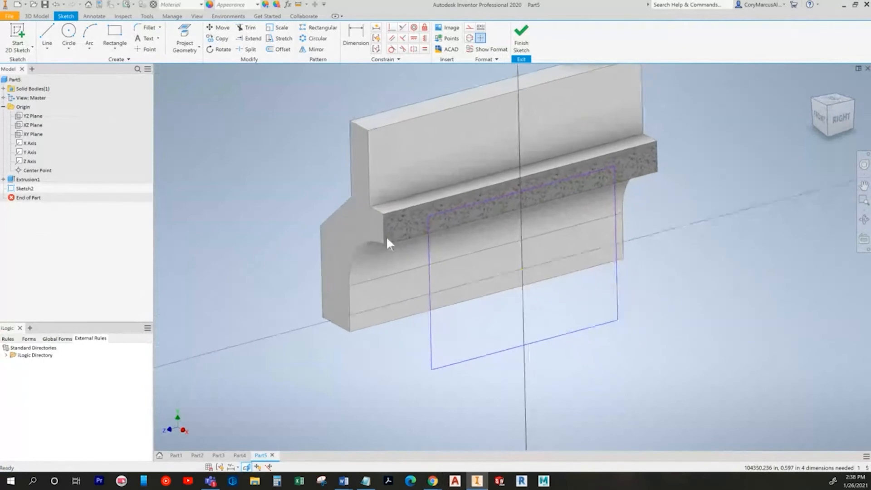
key("alt+Tab")
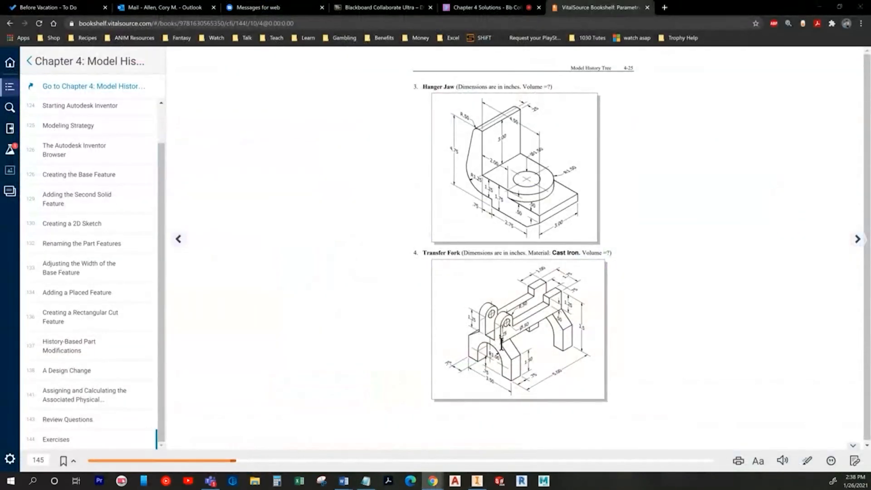
key("alt+Tab")
left_click(191, 34)
middle_click_drag(554, 268, 760, 307, "shift")
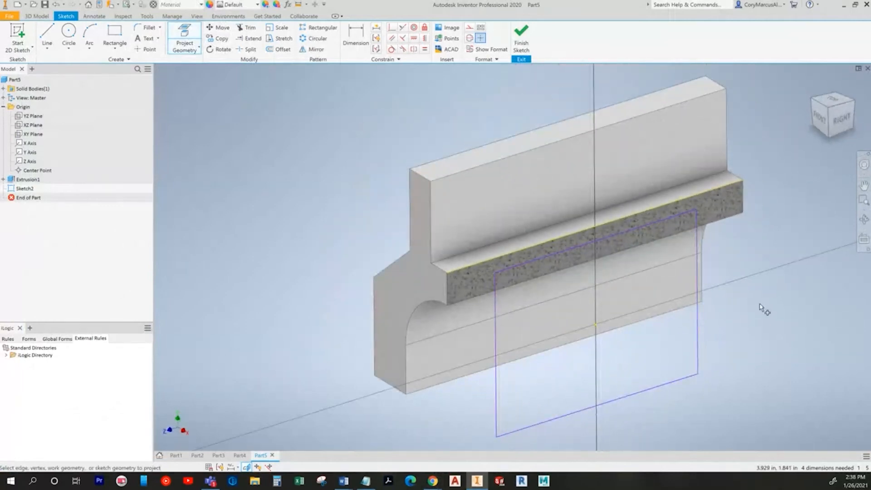
key("alt+Tab")
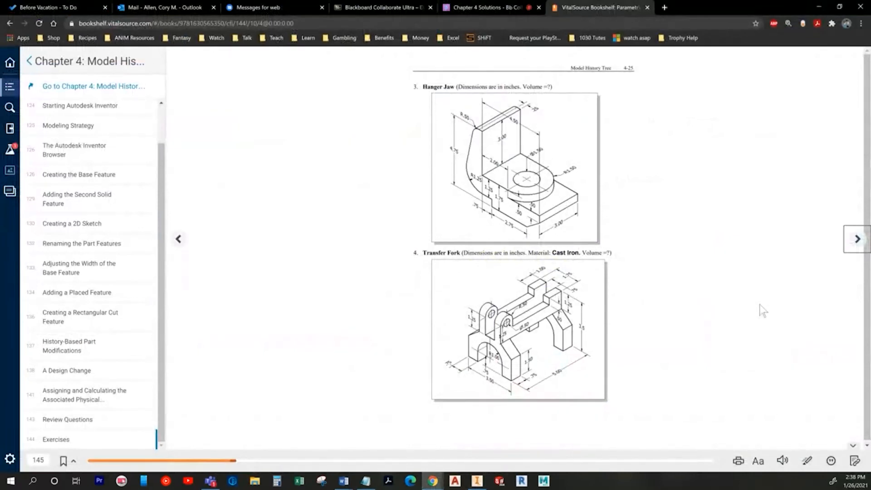
key("alt+Tab")
key("alt+Tab")
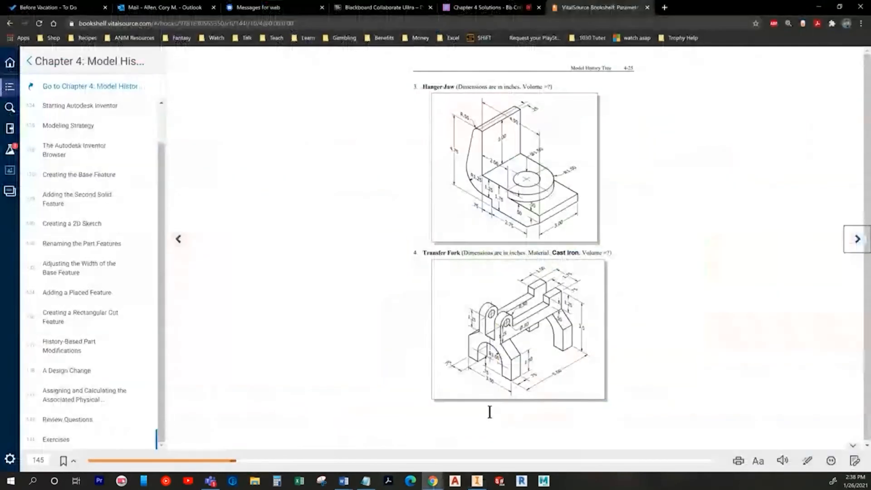
key("alt+Tab")
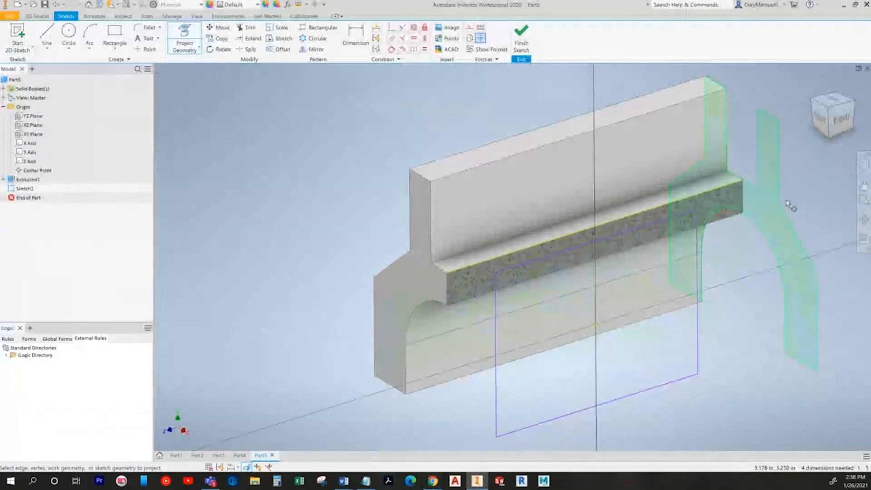
key("alt+Tab")
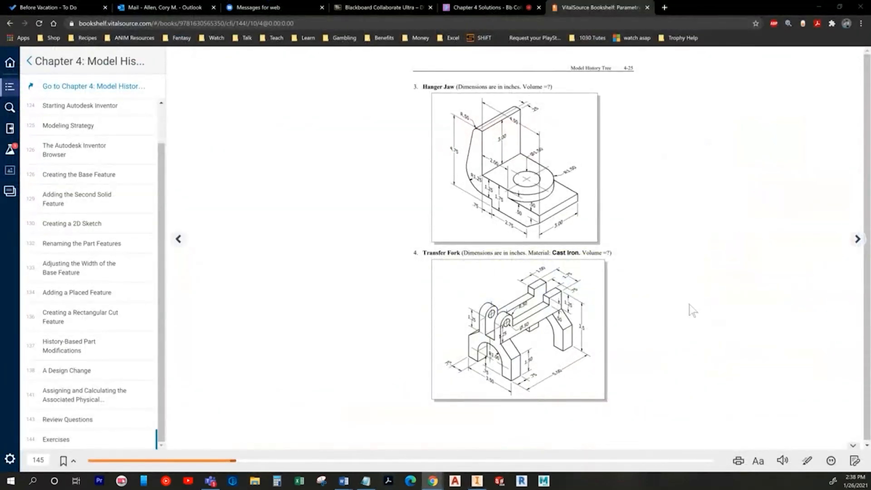
key("alt+Tab")
Step: Dimension the rectangle's bottom edge to 3.5 wide
left_click(356, 37)
left_click(521, 361)
left_click(520, 387)
type("3.5")
key("Return")
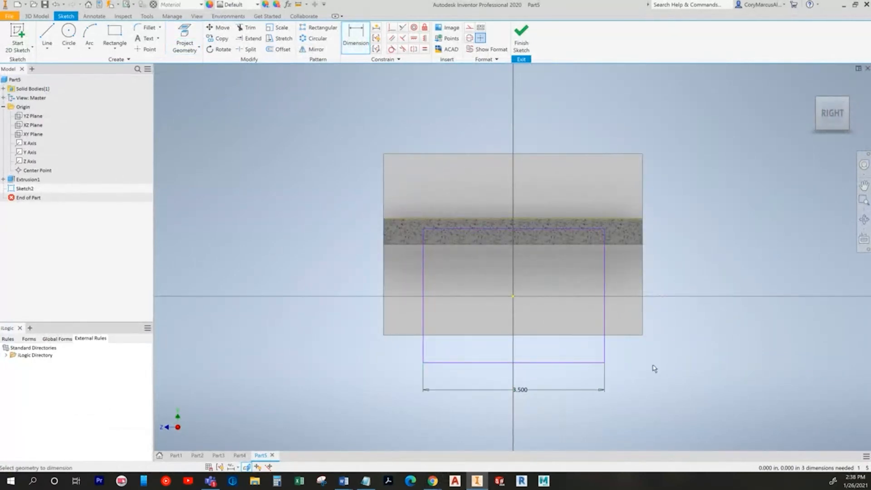
Step: Project the part's bottom edge into the sketch and undo a misplaced vertical constraint
key("p")
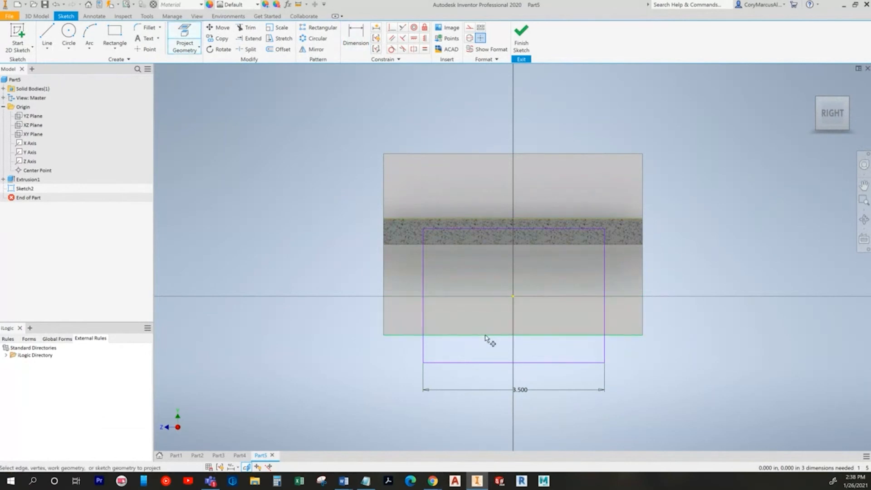
left_click(485, 334)
key("Escape")
left_click(424, 38)
left_click(516, 227)
left_click(513, 219)
key("Escape")
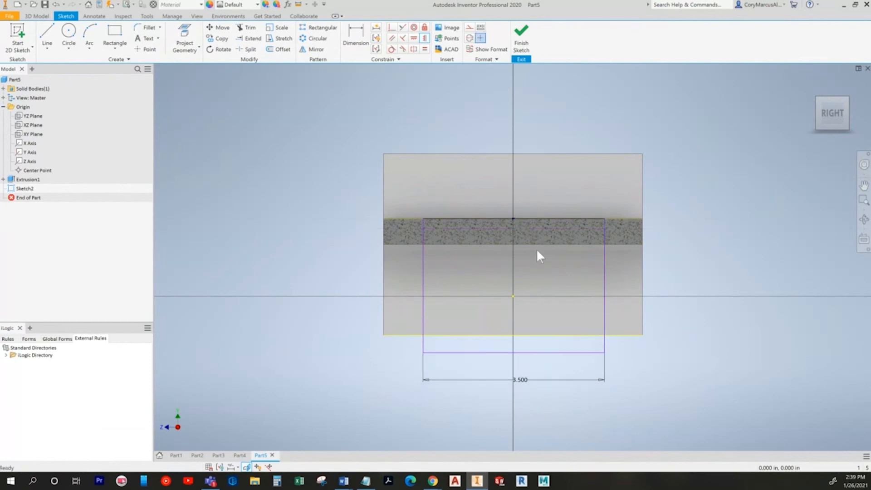
key("ctrl+z")
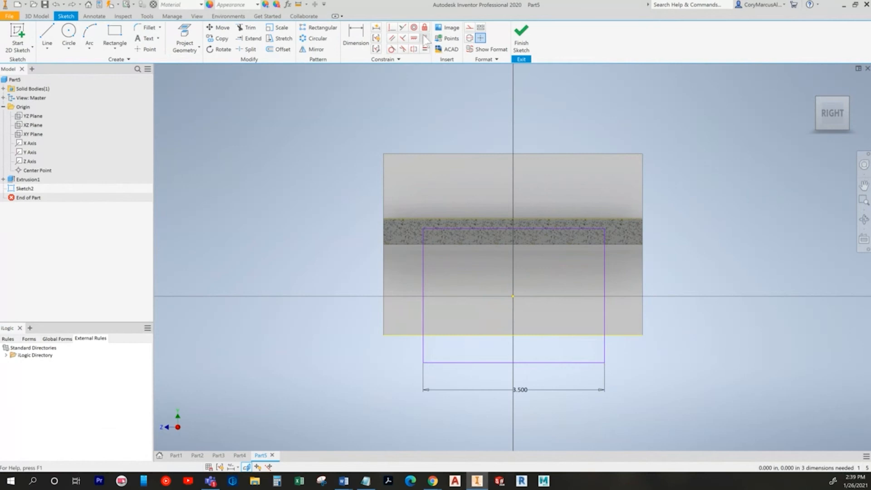
Step: Add a horizontal constraint and make the rectangle's bottom edge collinear with the part's bottom edge
left_click(425, 39)
key("Escape")
left_click(515, 221)
left_click(402, 28)
key("Escape")
left_click(402, 27)
left_click(480, 363)
left_click(480, 335)
key("Escape")
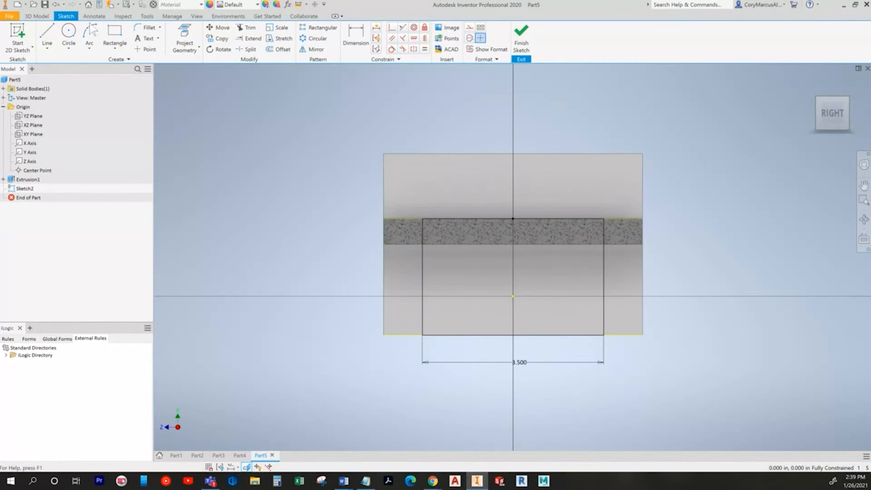
left_click(37, 16)
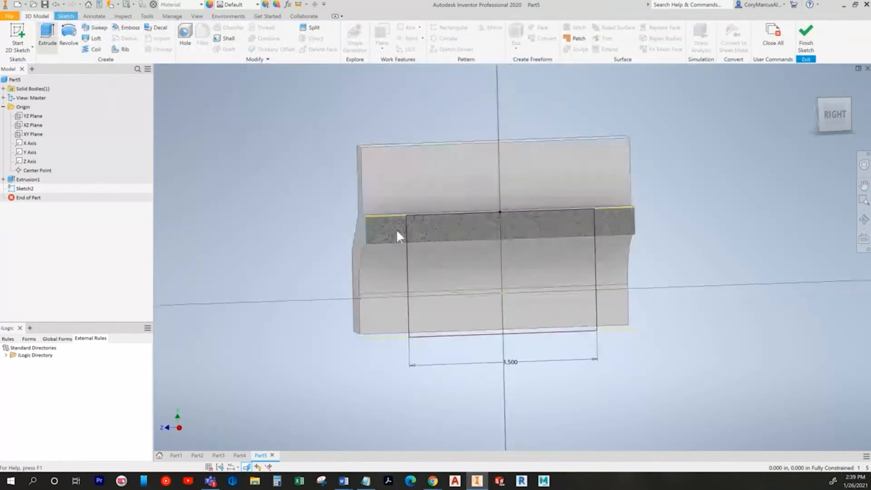
Step: Cut the rectangle Through All symmetrically, opening a slot through the part's top
key("e")
left_click(255, 285)
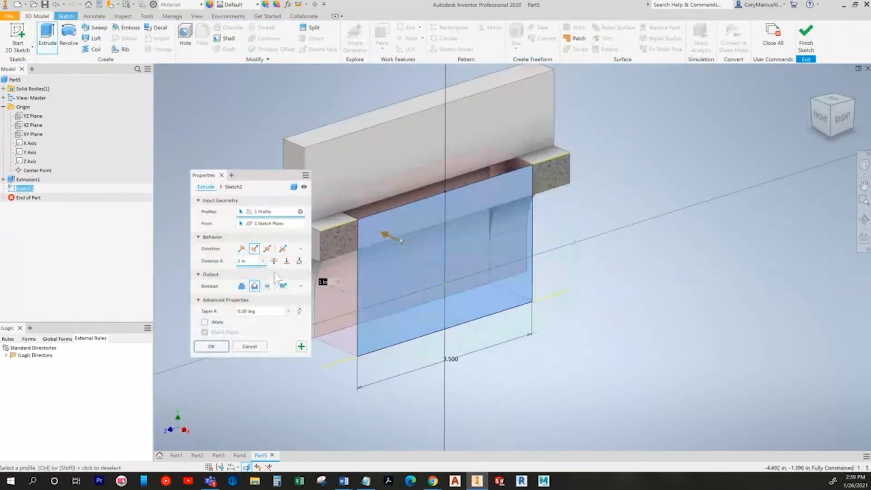
left_click(273, 260)
left_click(267, 248)
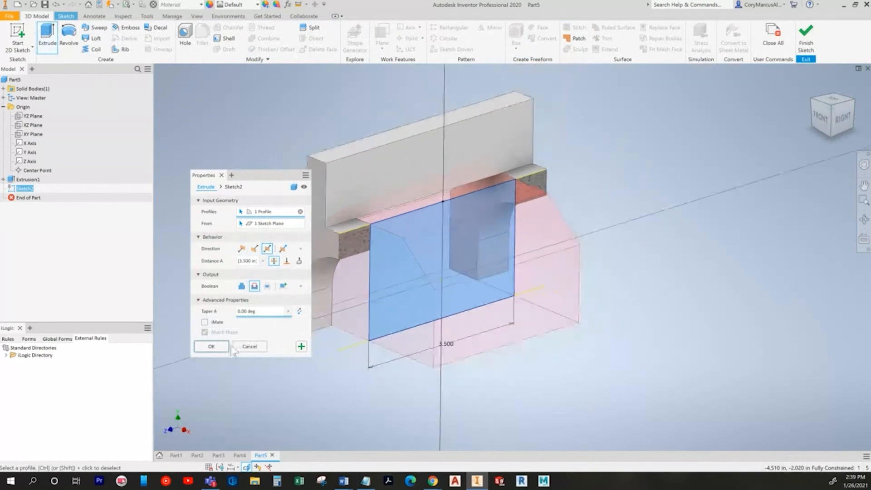
left_click(222, 347)
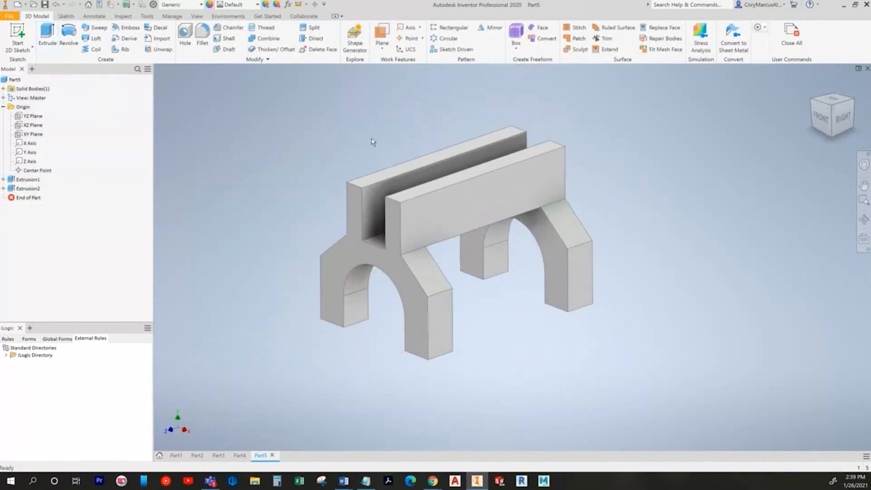
key("alt+Tab")
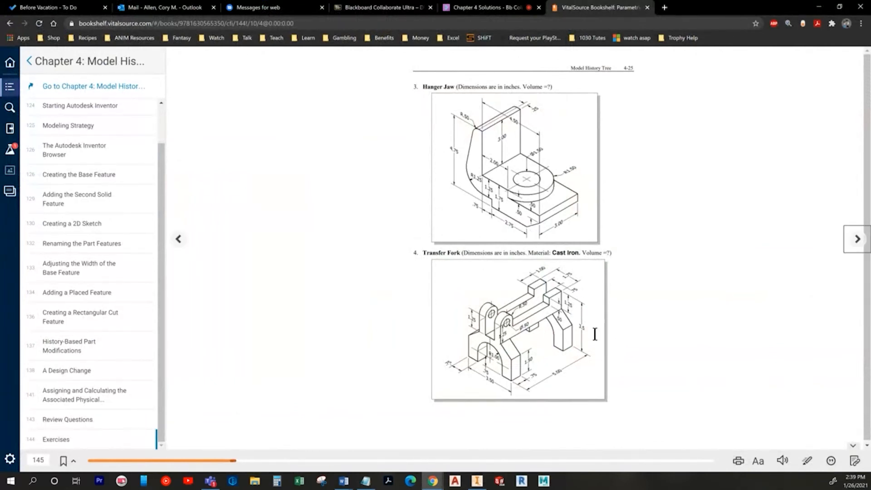
Step: Start a sketch on the upper bar's front face and draw a rectangle on it
key("alt+Tab")
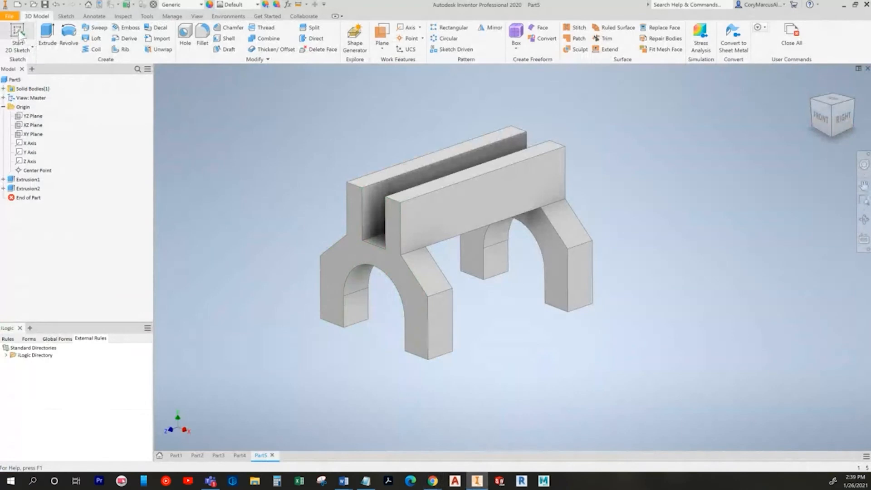
left_click(514, 199)
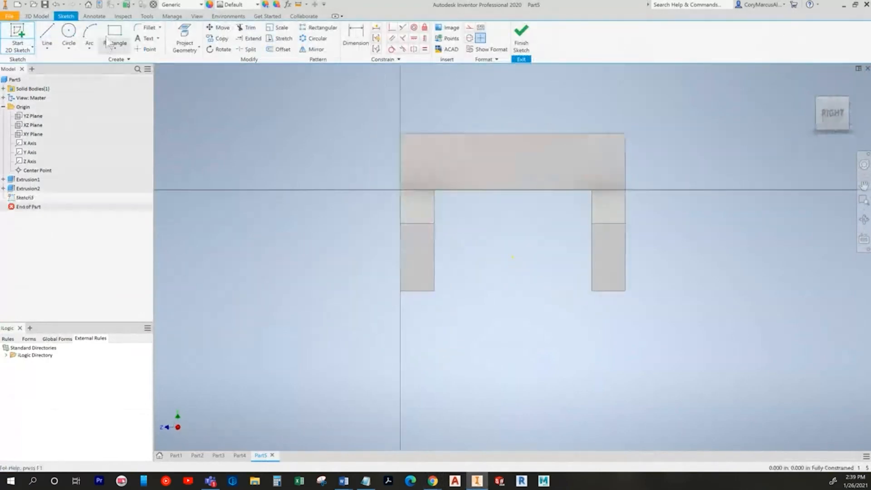
scroll(447, 259, "down", 4)
left_click(358, 193)
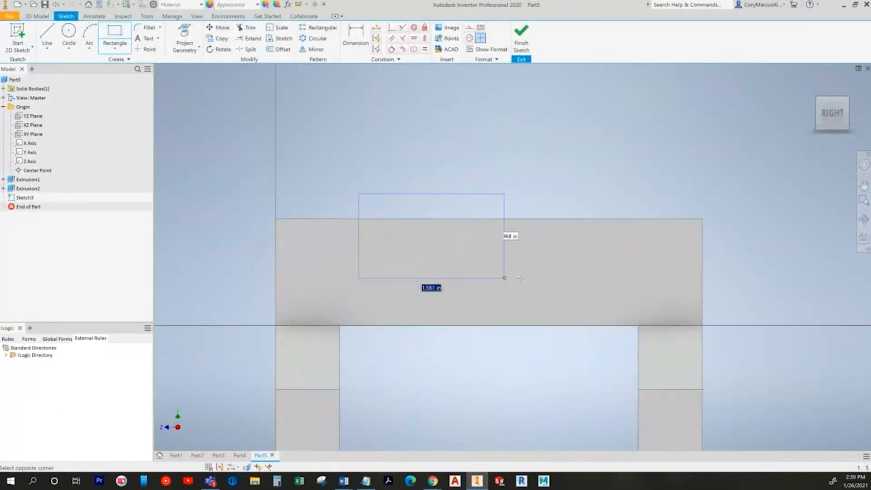
left_click(600, 277)
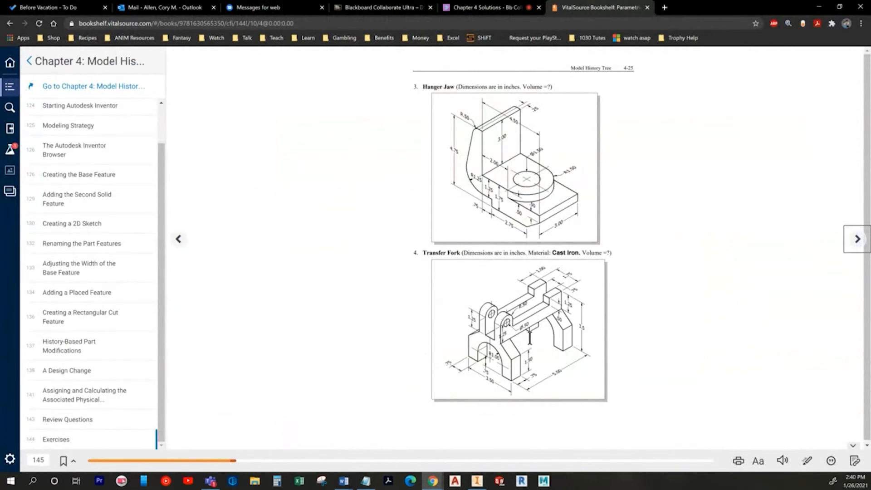
Step: Dimension the rectangle's top edge to 3.000 wide
key("alt+Tab")
left_click(471, 194)
left_click(476, 180)
type("3")
key("Return")
Step: Project the bar's face, centre the rectangle vertically on its edge midpoint, and align its top edge collinear
left_click(184, 37)
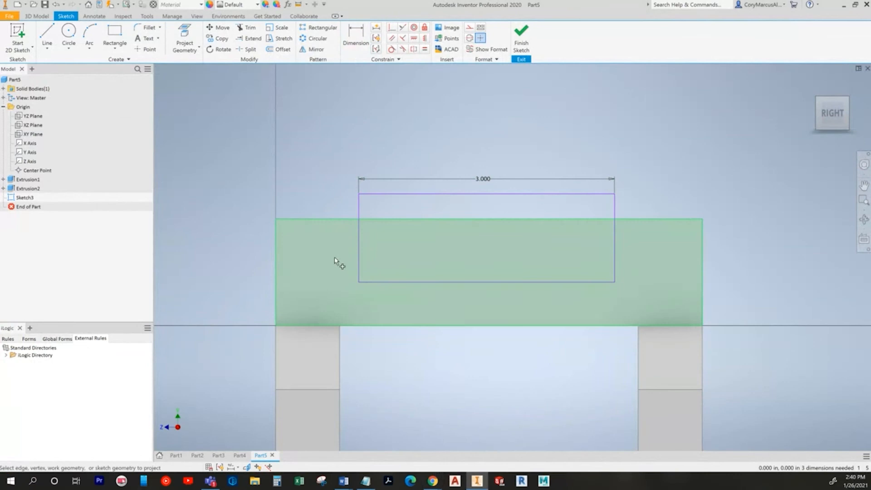
left_click(550, 317)
left_click(413, 38)
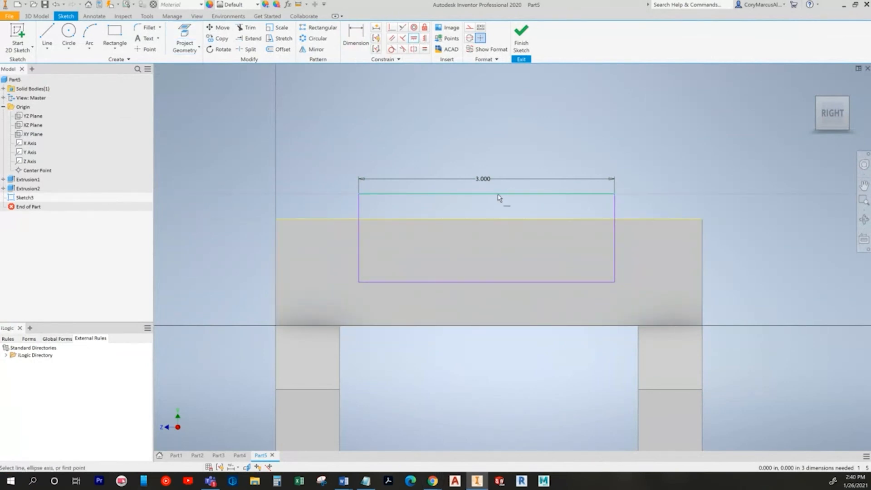
left_click(426, 39)
left_click(486, 195)
left_click(489, 220)
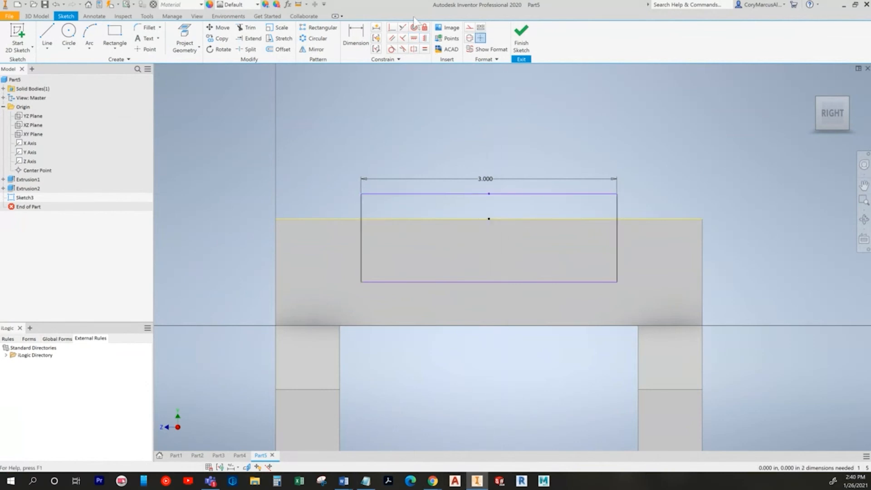
left_click(402, 28)
left_click(426, 219)
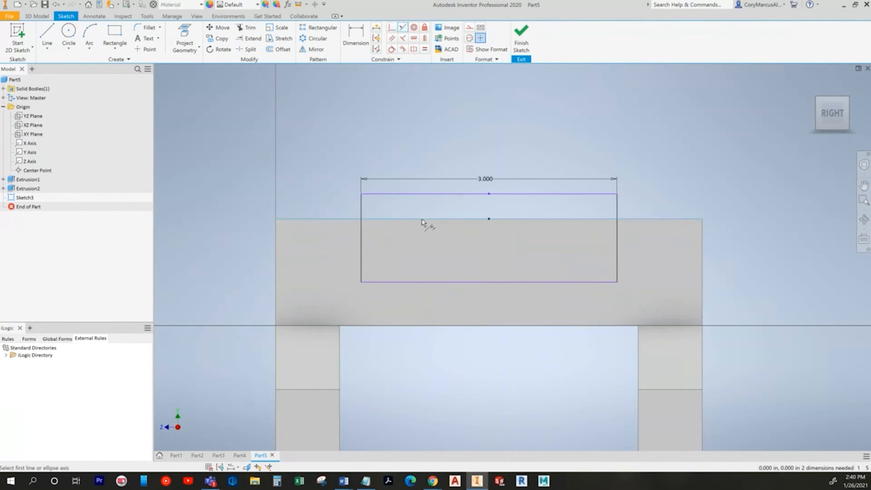
left_click(424, 194)
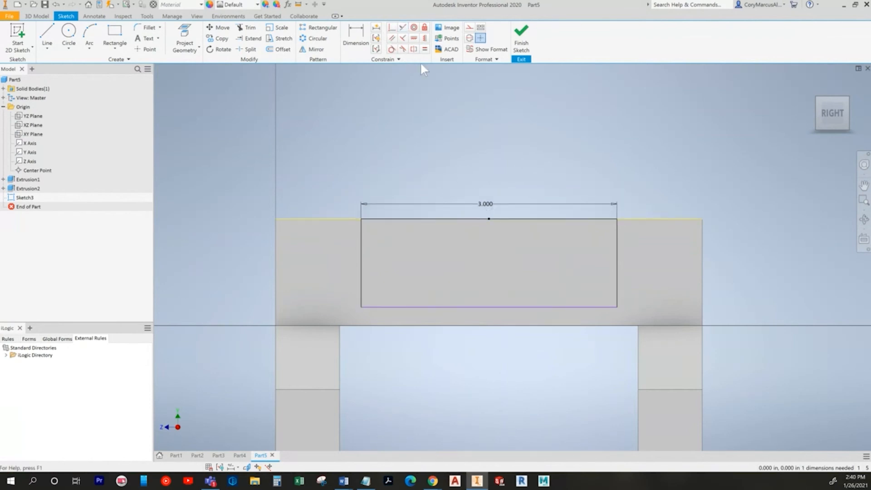
Step: Dimension the rectangle's left edge to a .500 height
key("alt+Tab")
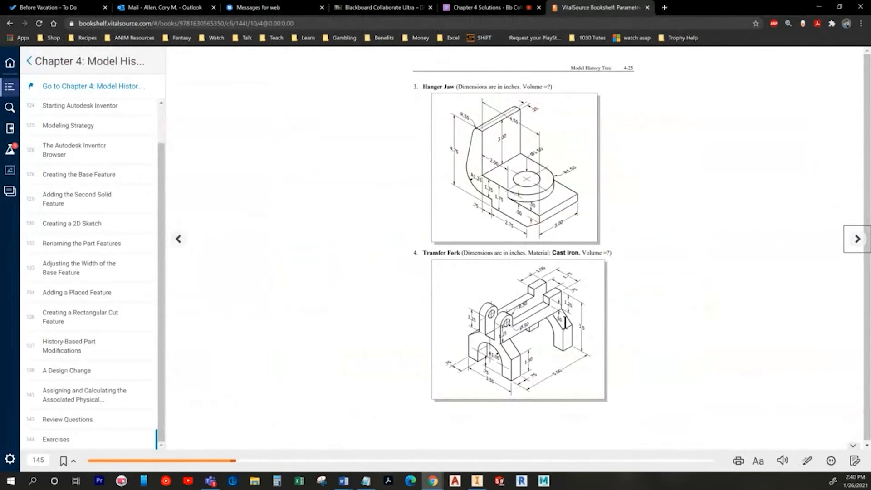
key("alt+Tab")
left_click(355, 38)
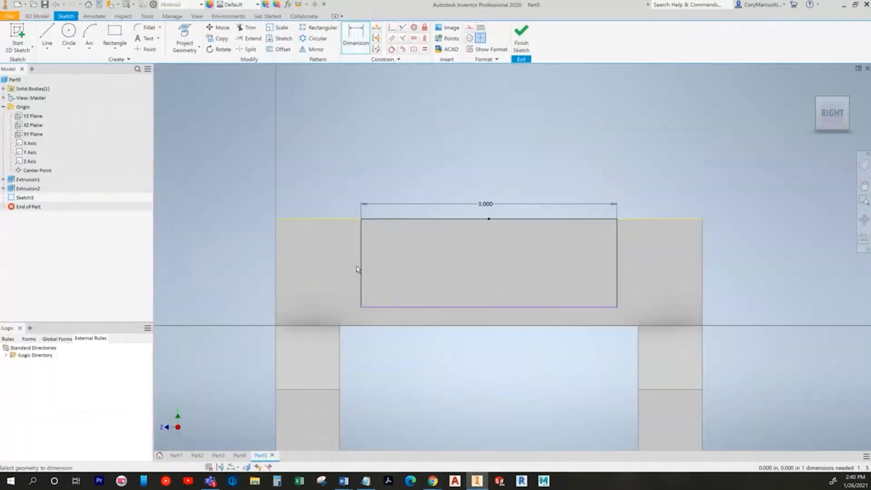
left_click(361, 269)
left_click(338, 272)
type(".5")
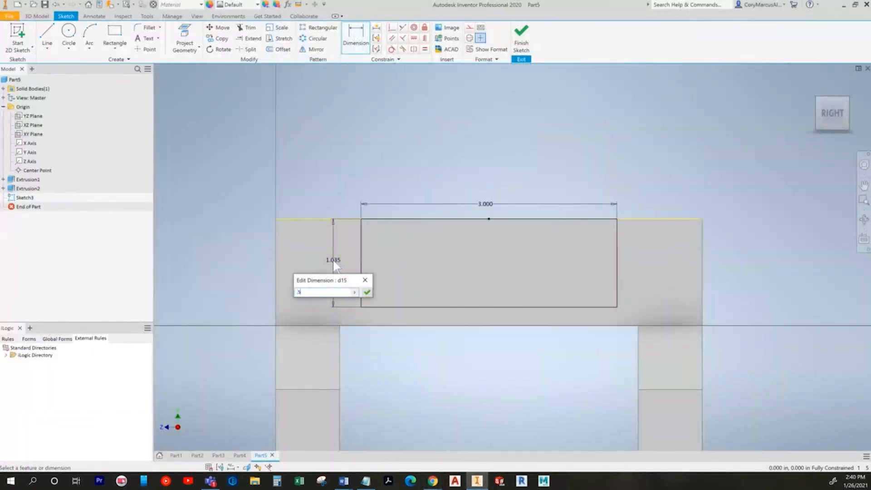
key("Return")
left_click(37, 16)
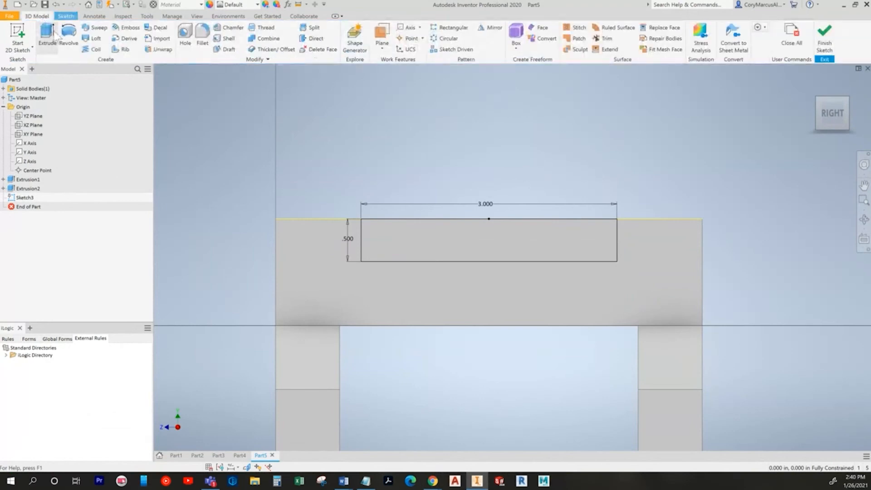
Step: Cut the 3.000 by .500 rectangle symmetrically to form the notch
key("e")
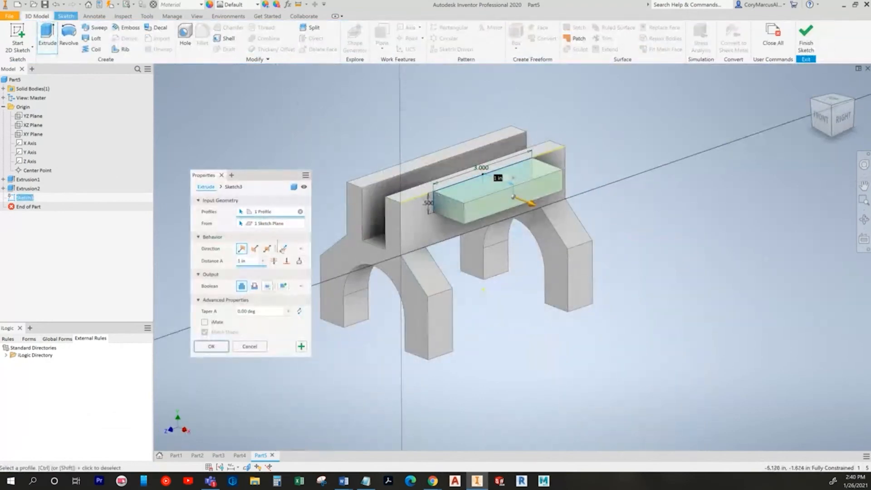
left_click(255, 286)
left_click(266, 248)
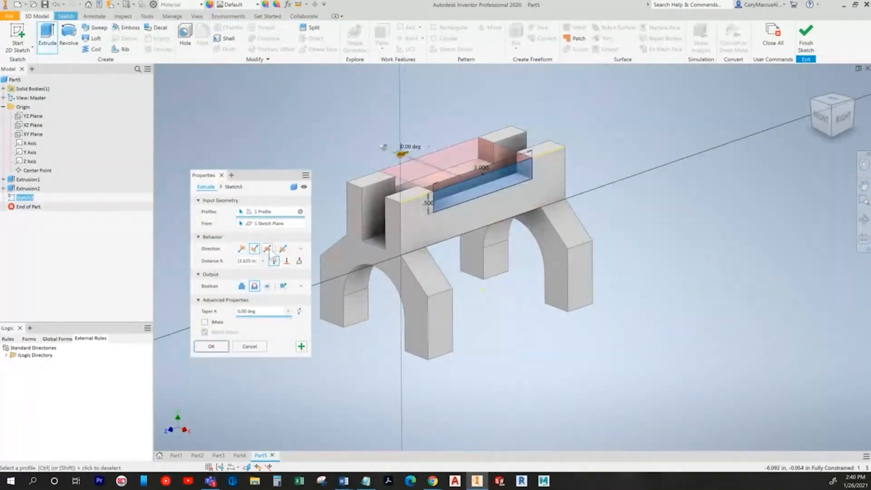
left_click(211, 346)
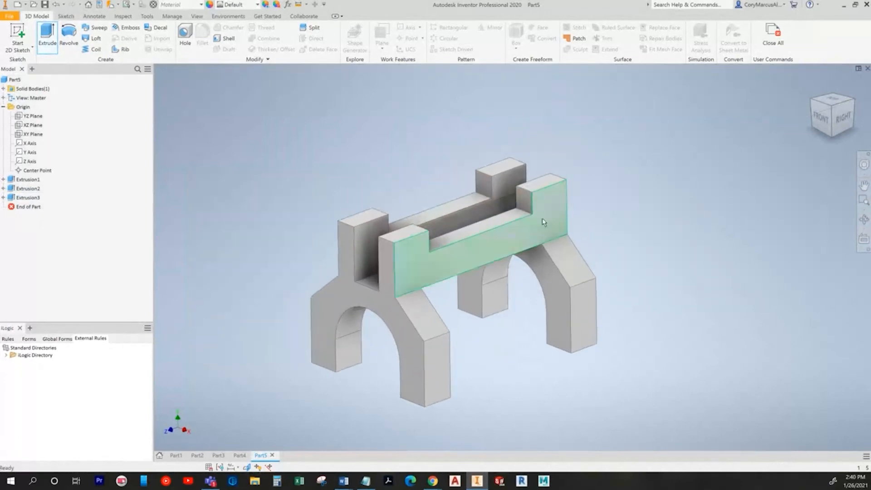
key("alt+Tab")
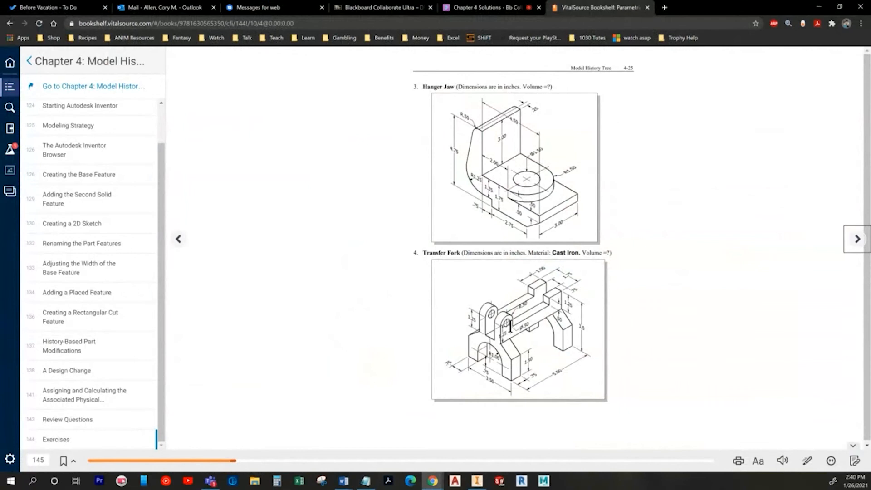
key("alt+Tab")
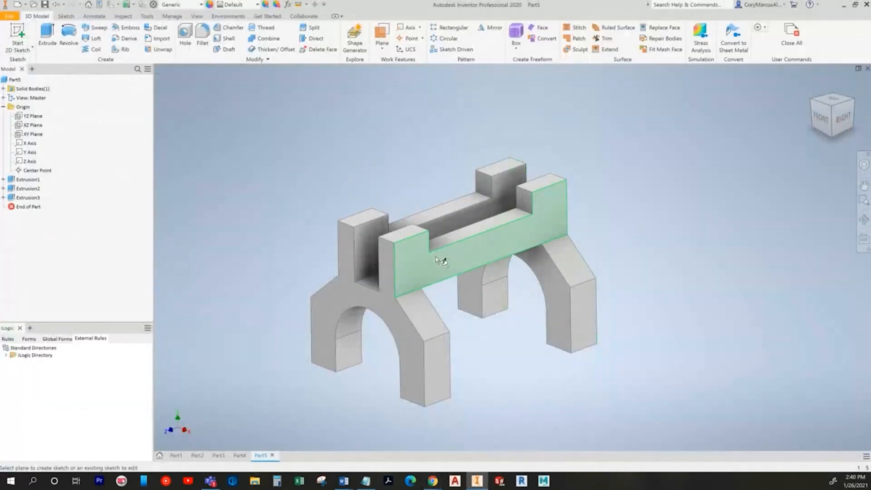
Step: Sketch a circle on the bar's front face centred on the projected top-edge midpoint
left_click(410, 252)
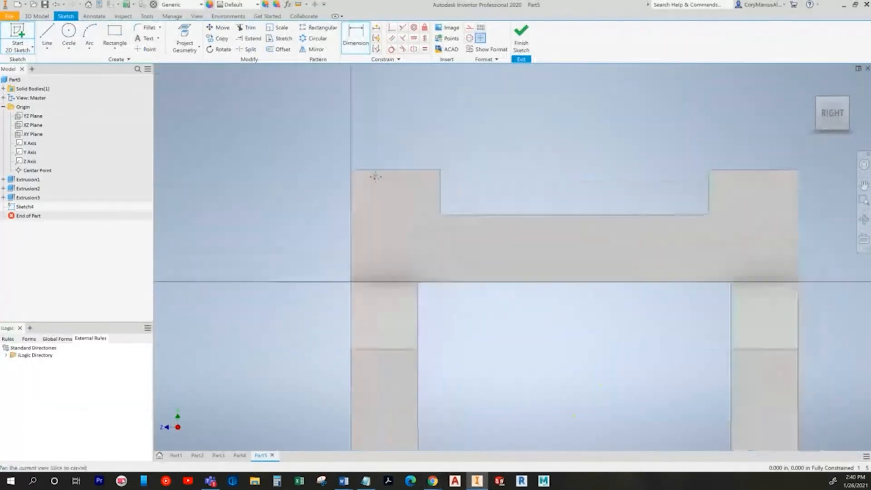
key("c")
key("p")
left_click(449, 187)
left_click(69, 32)
left_click(394, 188)
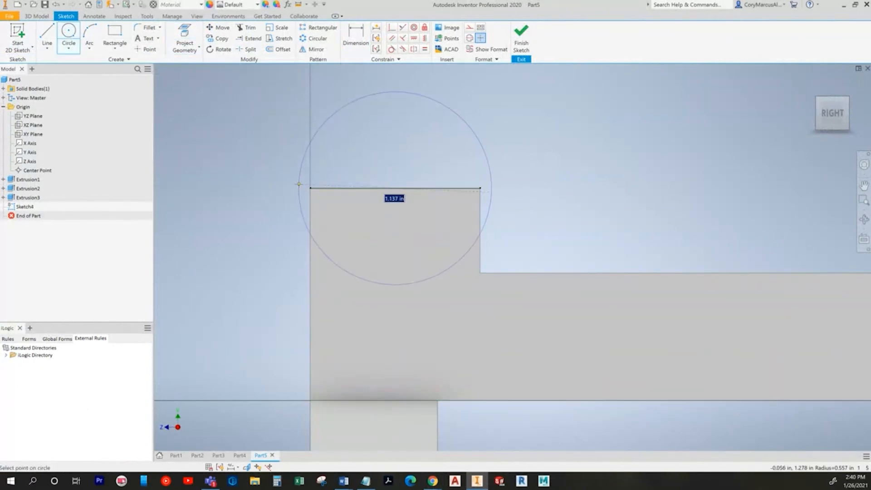
left_click(311, 191)
left_click(521, 40)
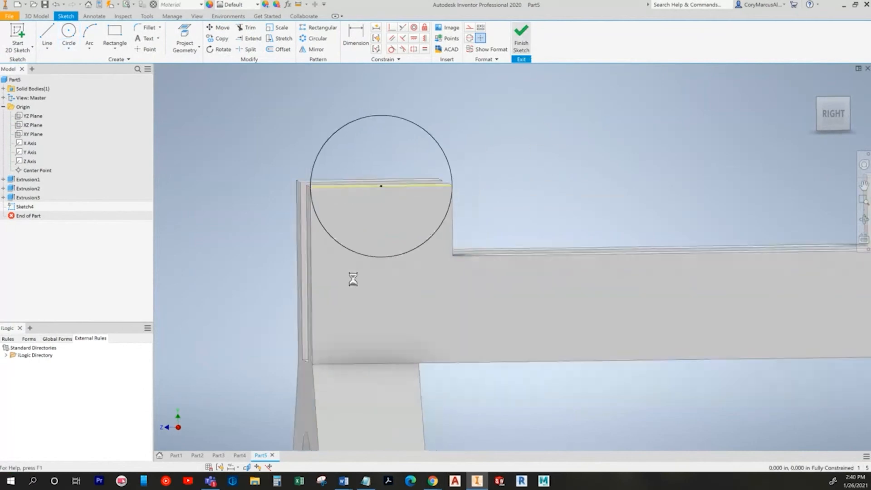
Step: Extrude the half-circle profile up to the bar's inner face to form the rounded lug
key("e")
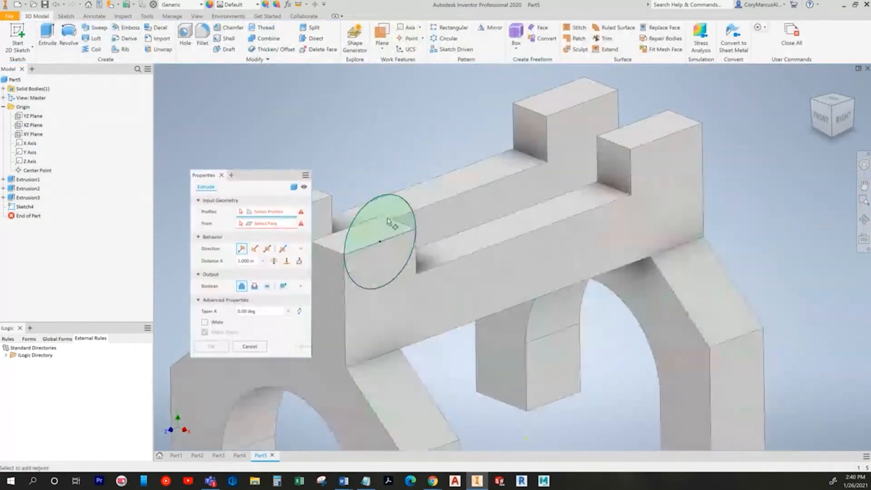
left_click(388, 221)
left_click(299, 260)
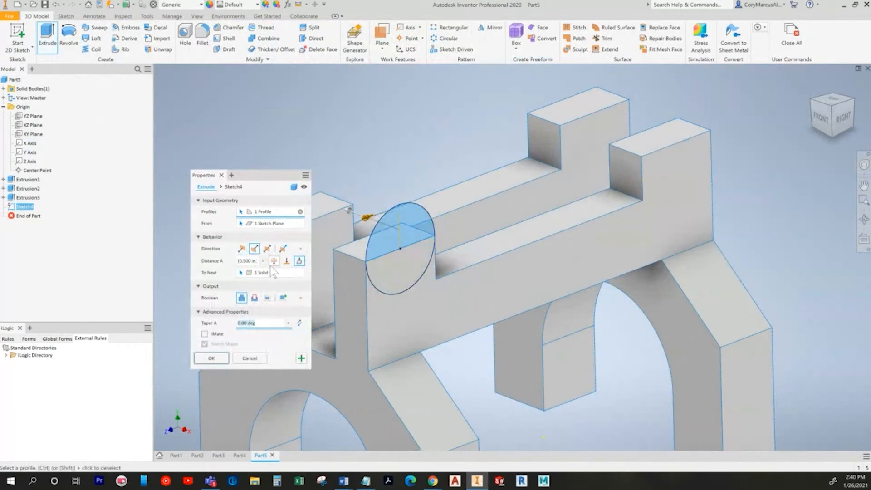
left_click(286, 262)
middle_click_drag(403, 300, 554, 350, "shift")
left_click(501, 340)
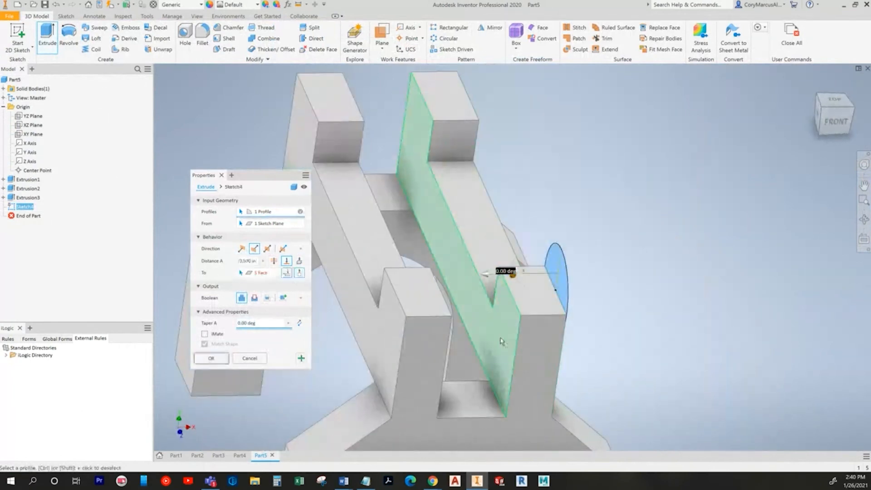
middle_click_drag(501, 340, 177, 315, "shift")
left_click(211, 357)
scroll(414, 185, "down", 5)
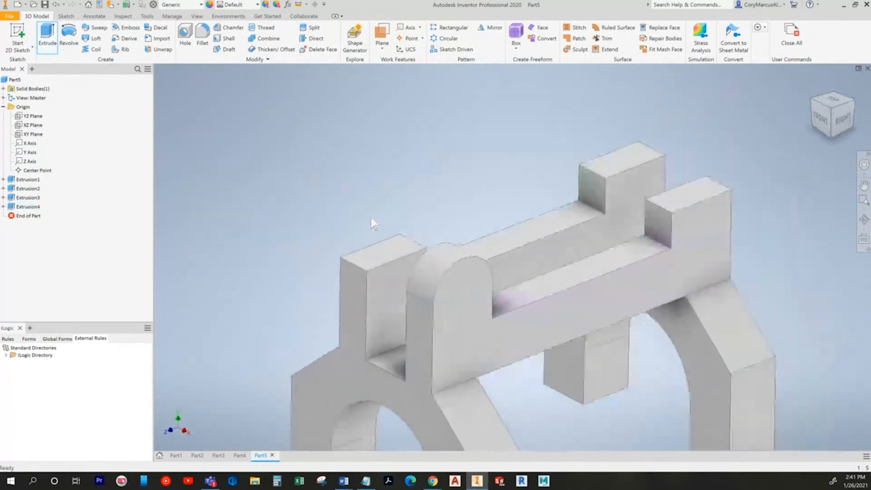
Step: Place a new hole at the centre point of the rounded lug
left_click(184, 42)
scroll(418, 254, "up", 5)
left_click(373, 246)
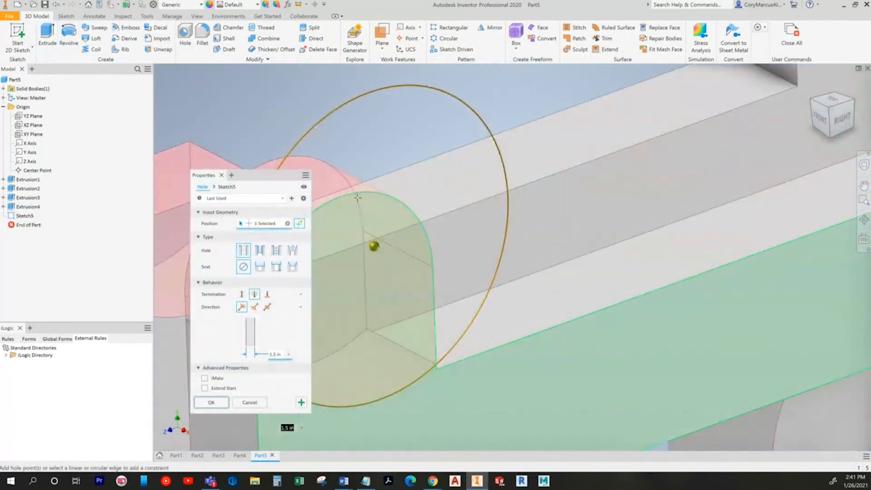
scroll(400, 224, "down", 3)
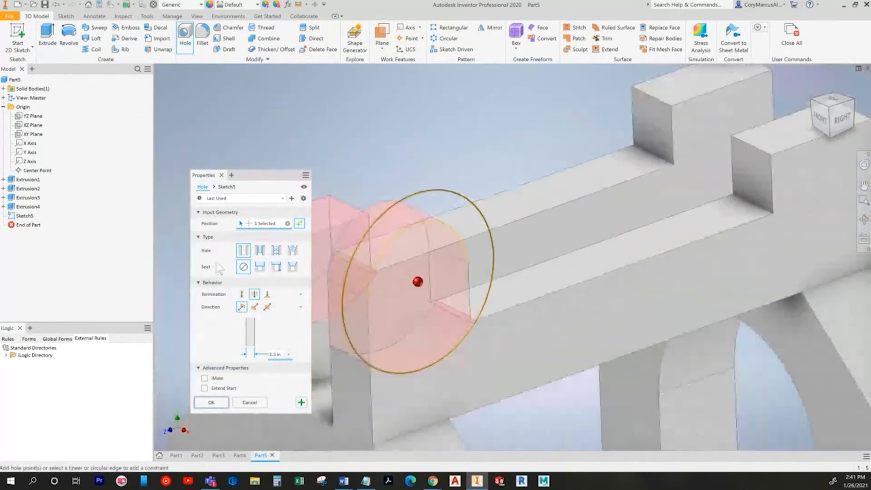
key("alt+Tab")
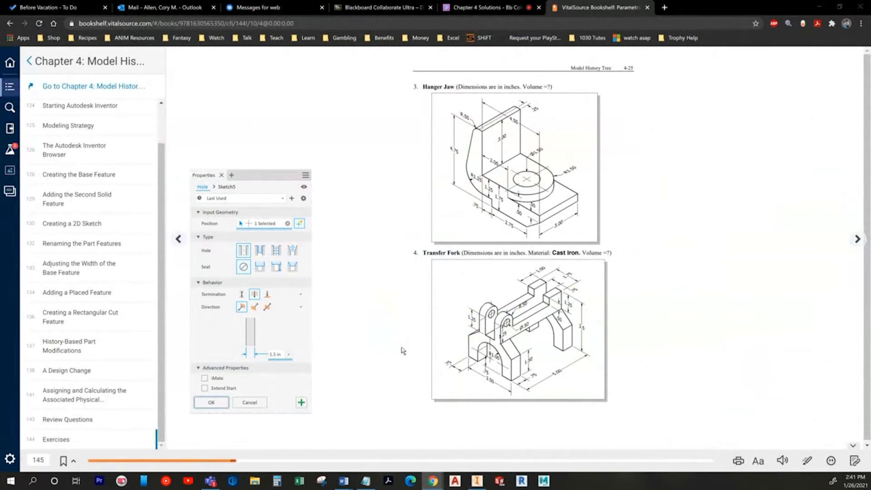
key("alt+Tab")
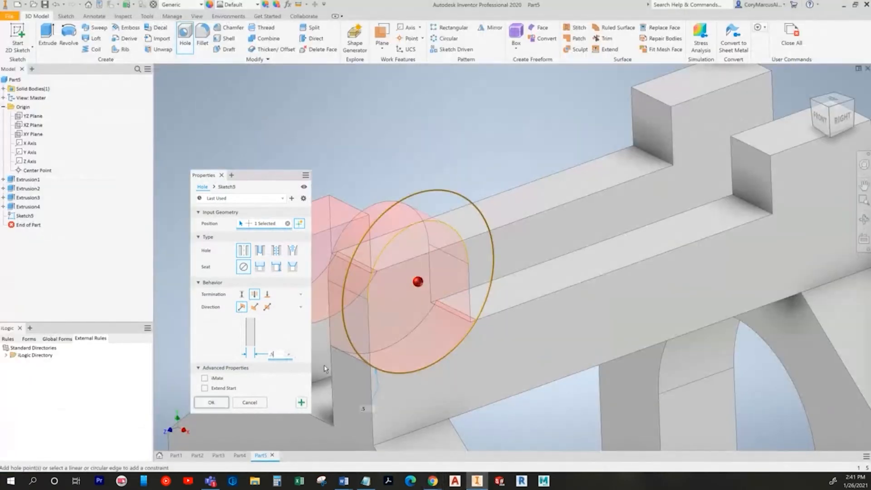
scroll(339, 286, "down", 3)
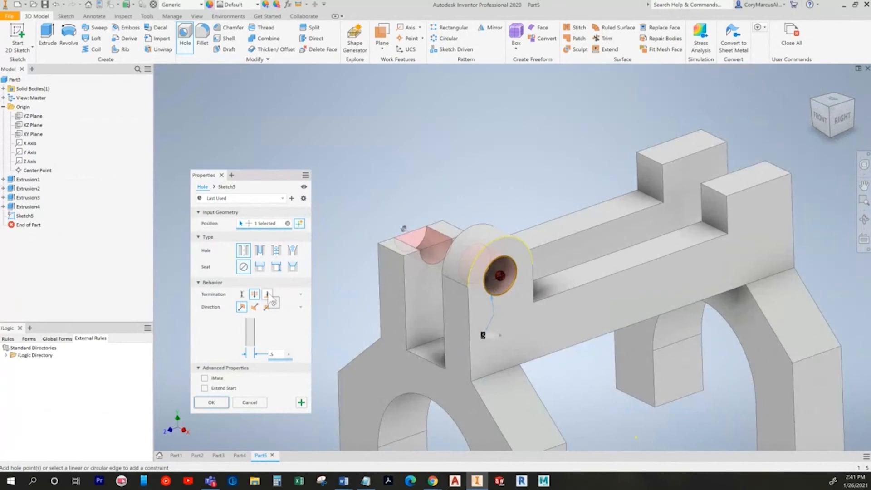
Step: Terminate the .5 in hole at the arm's inner face and confirm it
left_click(267, 295)
middle_click_drag(670, 340, 467, 302, "shift")
left_click(447, 302)
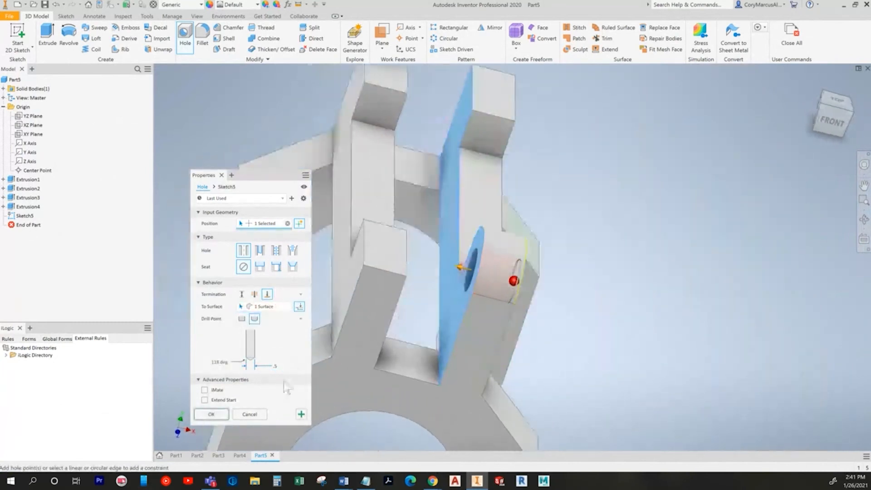
middle_click_drag(297, 372, 232, 403, "shift")
left_click(215, 413)
mouse_move(436, 268)
middle_mouse_down("shift")
mouse_move(388, 167)
mouse_move(384, 178)
middle_mouse_up("shift")
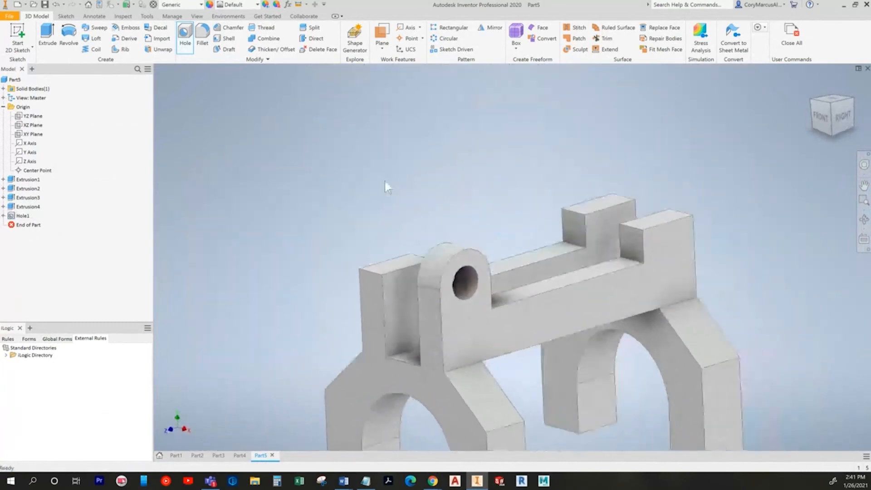
scroll(384, 179, "down", 3)
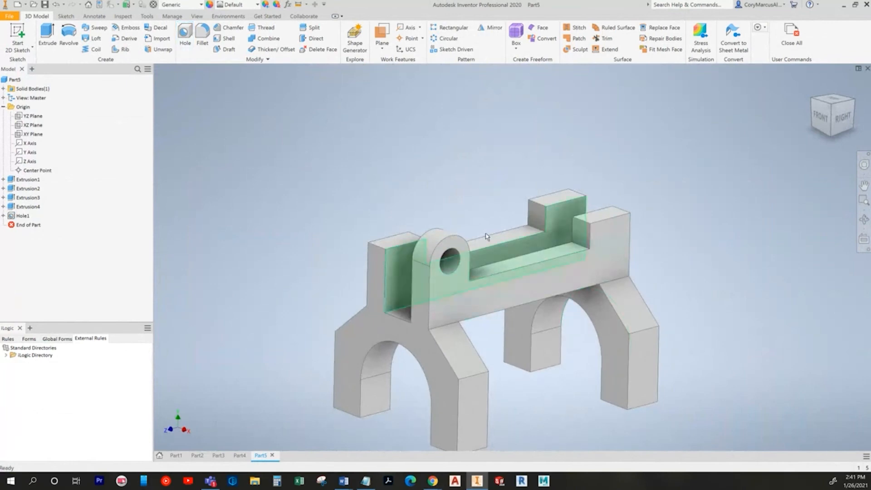
Step: Review Sketch1's dimensions under Extrusion1, then start a Mirror of the holed lug
left_click(3, 179)
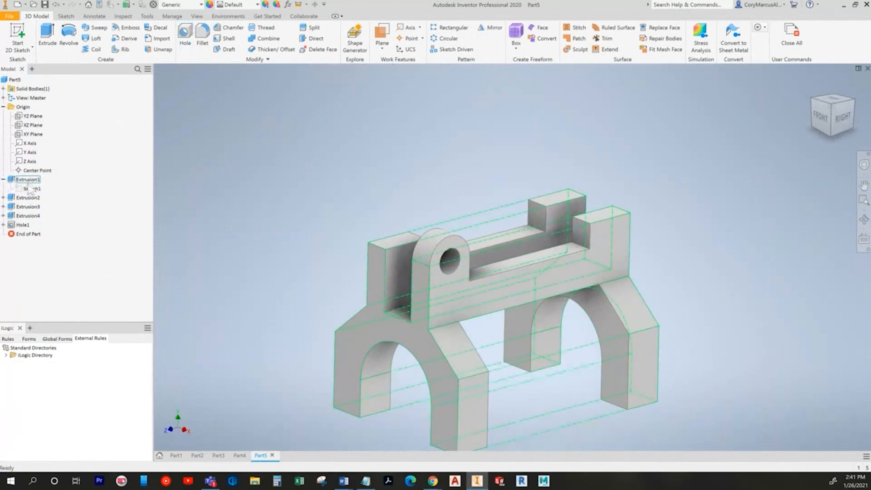
double_click(30, 189)
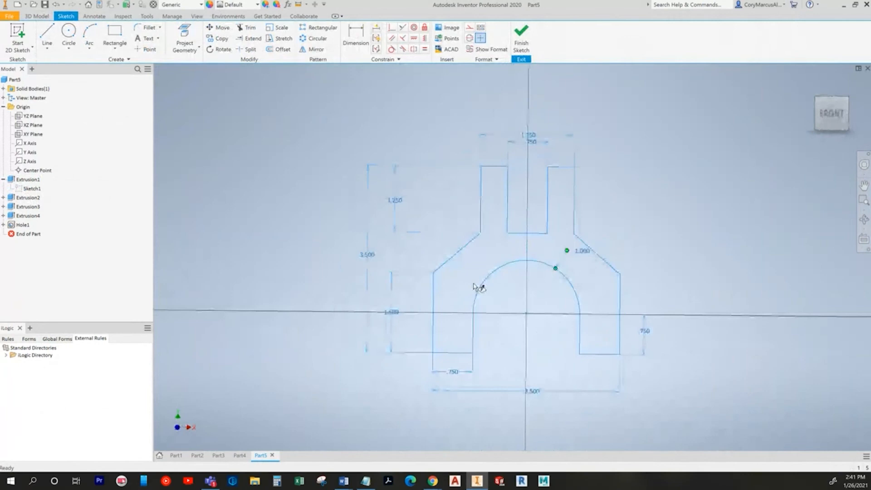
left_click(522, 56)
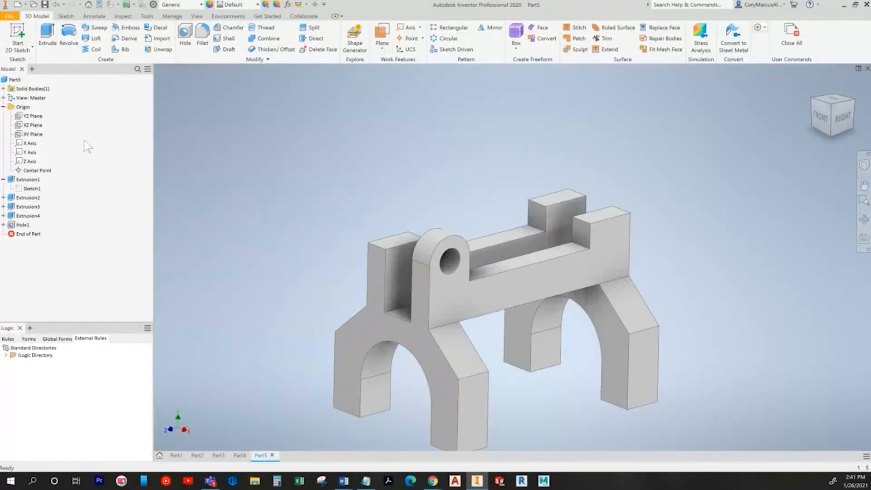
left_click(489, 28)
scroll(415, 245, "up", 5)
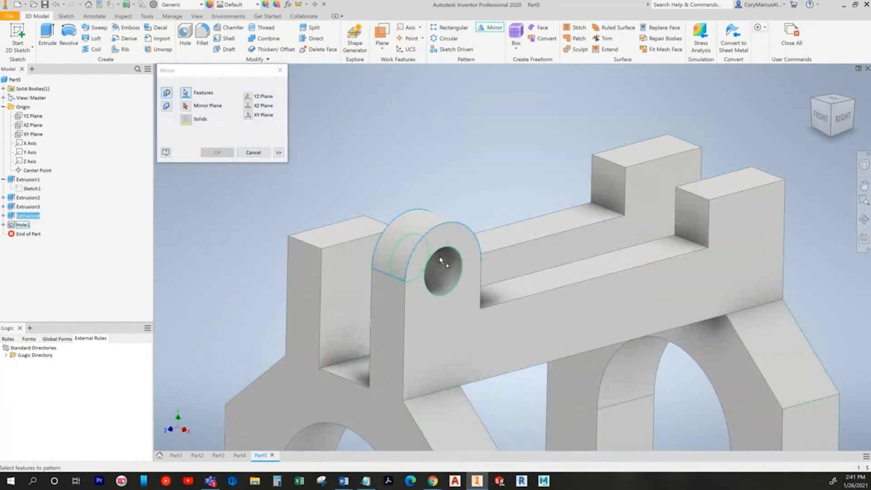
Step: Use the YZ Plane as the mirror plane and finish mirroring the holed lug
left_click(185, 106)
mouse_move(34, 116)
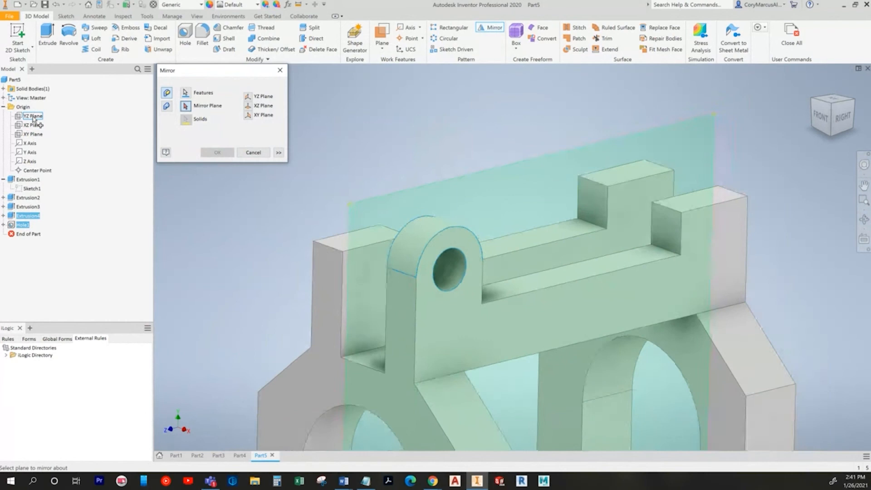
left_click(33, 117)
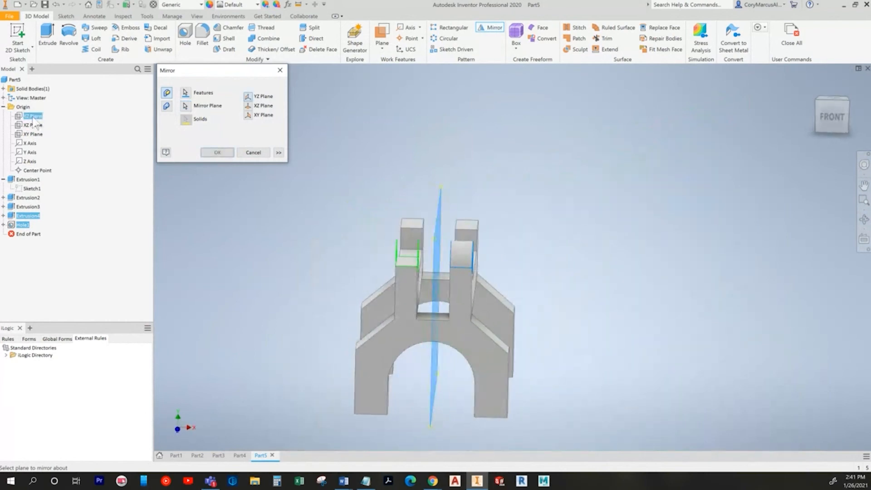
left_click(218, 153)
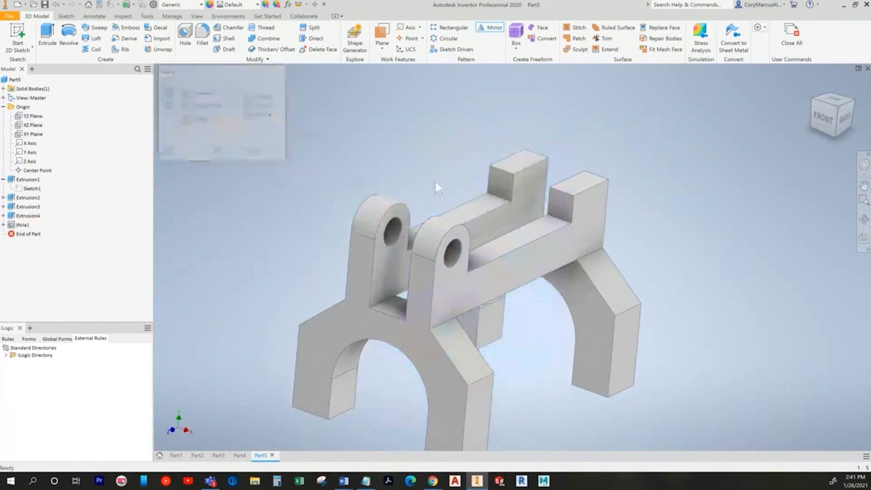
middle_click_drag(316, 186, 357, 220, "shift")
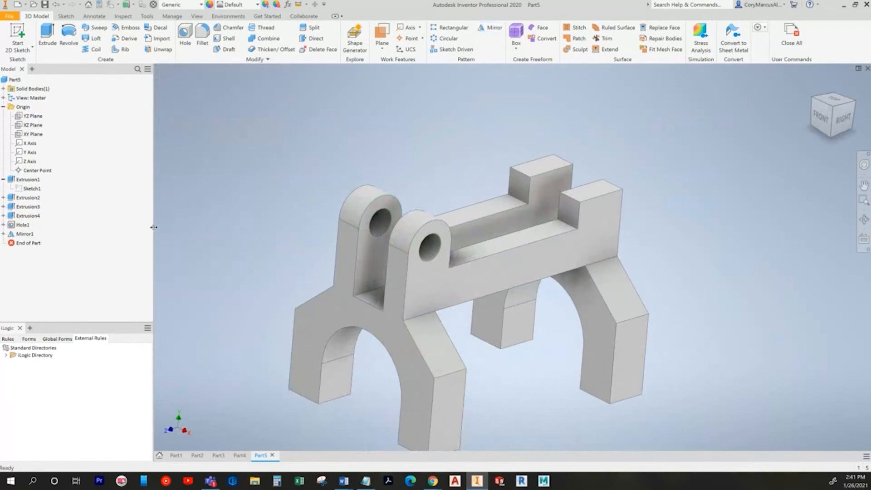
key("F6")
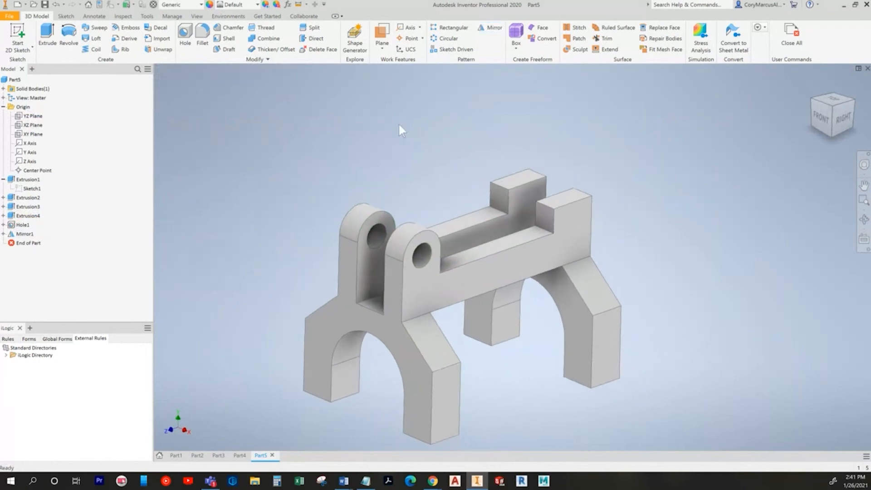
left_click(389, 49)
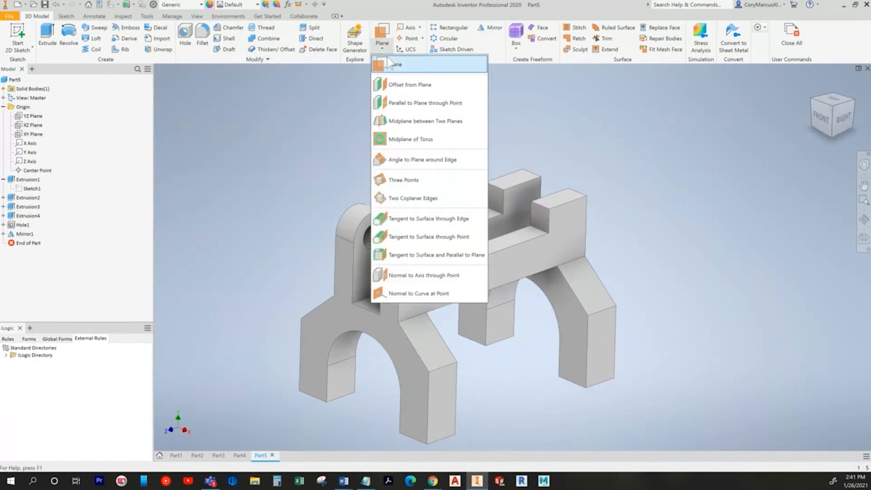
left_click(456, 119)
middle_click_drag(456, 119, 548, 169, "shift")
left_click(451, 332)
left_click(486, 307)
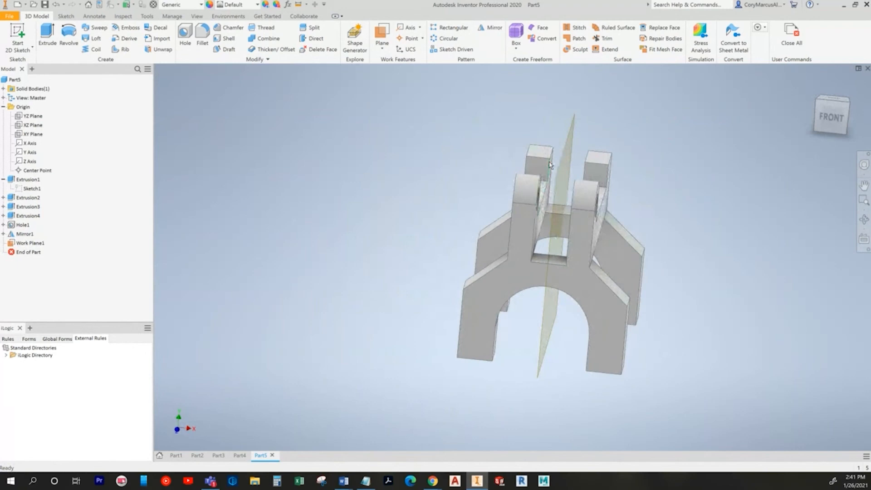
left_click(30, 243)
key("Delete")
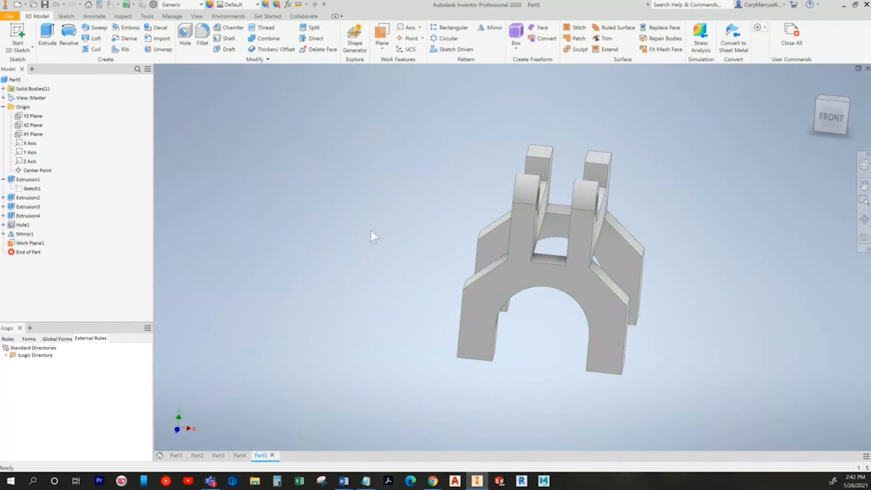
key("F6")
left_click(33, 188)
middle_click_drag(762, 293, 689, 299, "shift")
left_click(376, 307)
mouse_move(376, 307)
middle_mouse_down("shift")
mouse_move(300, 276)
mouse_move(302, 251)
mouse_move(330, 266)
middle_mouse_up("shift")
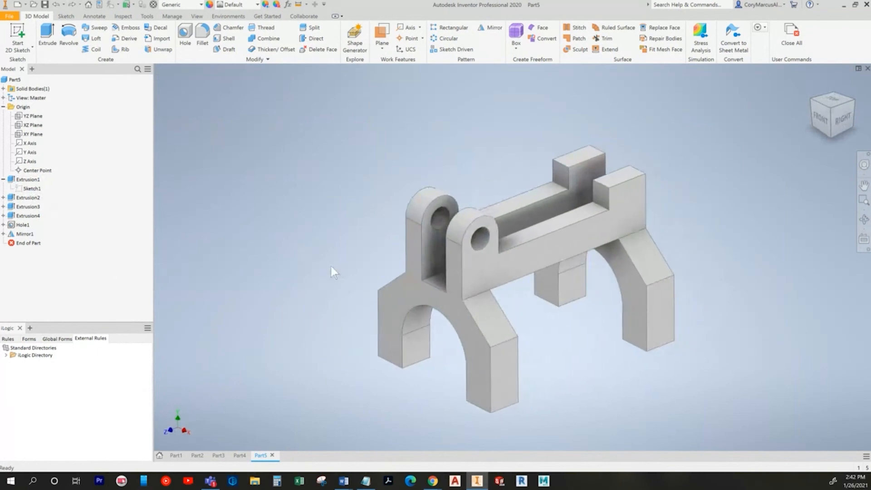
key("alt+Tab")
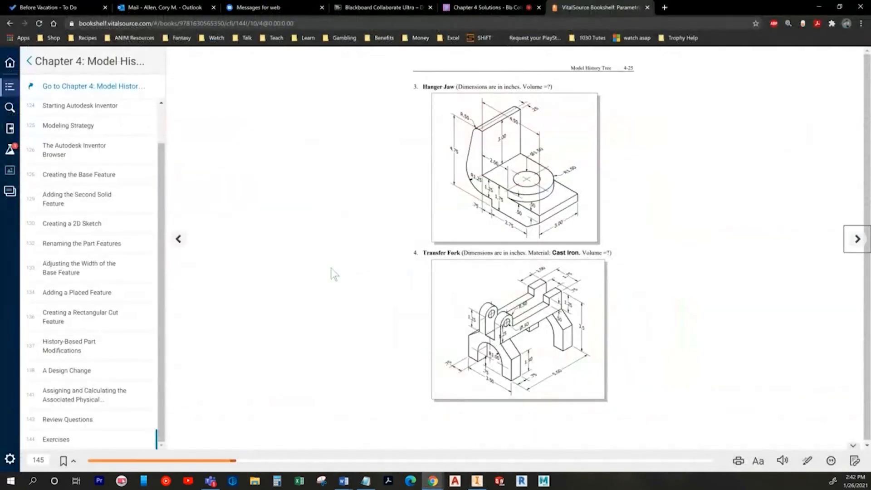
key("alt+Tab")
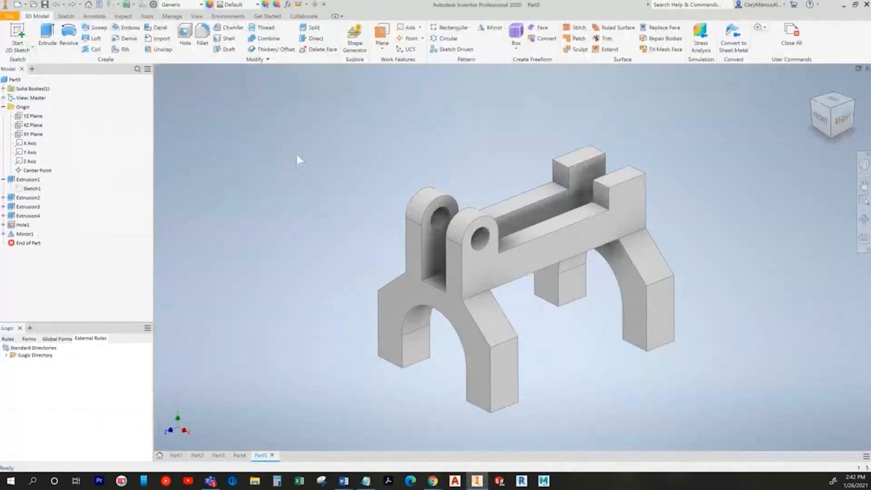
left_click(179, 5)
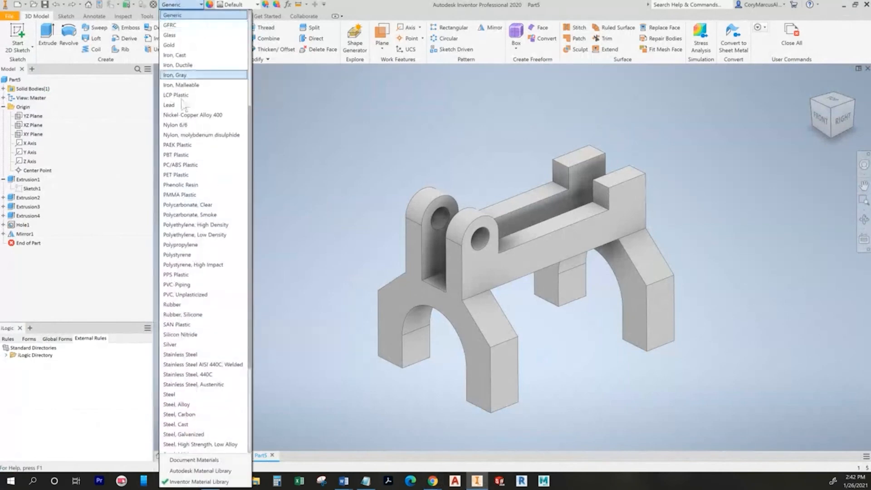
scroll(191, 107, "up", 1)
left_click(177, 85)
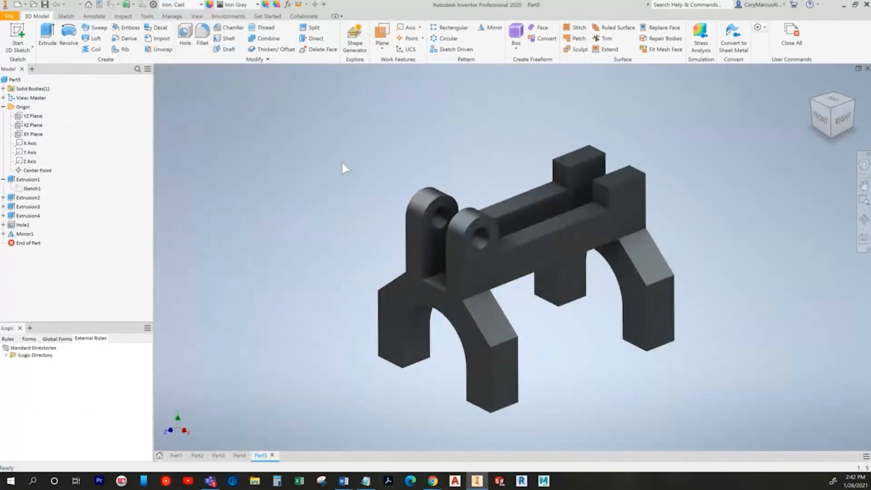
key("F6")
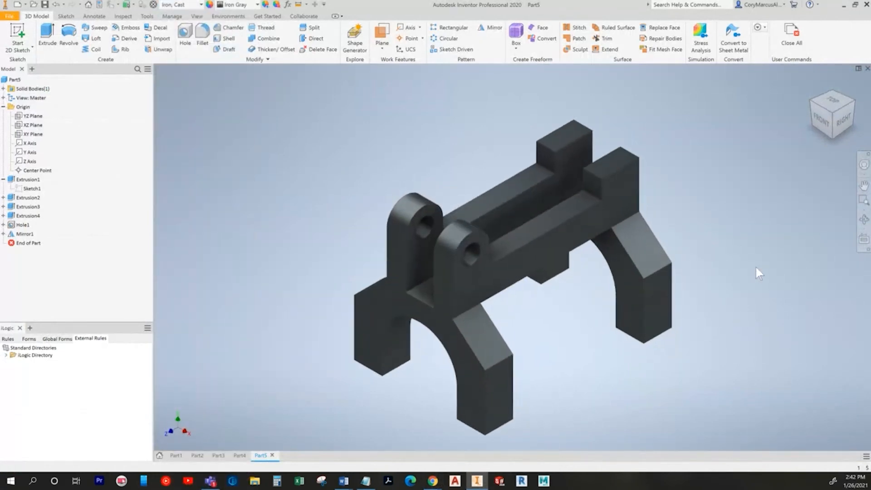
key("alt+Tab")
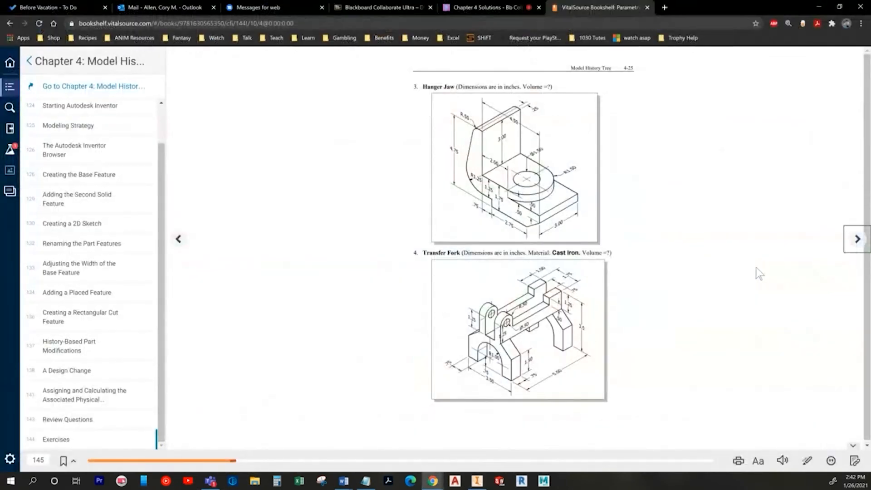
key("alt+Tab")
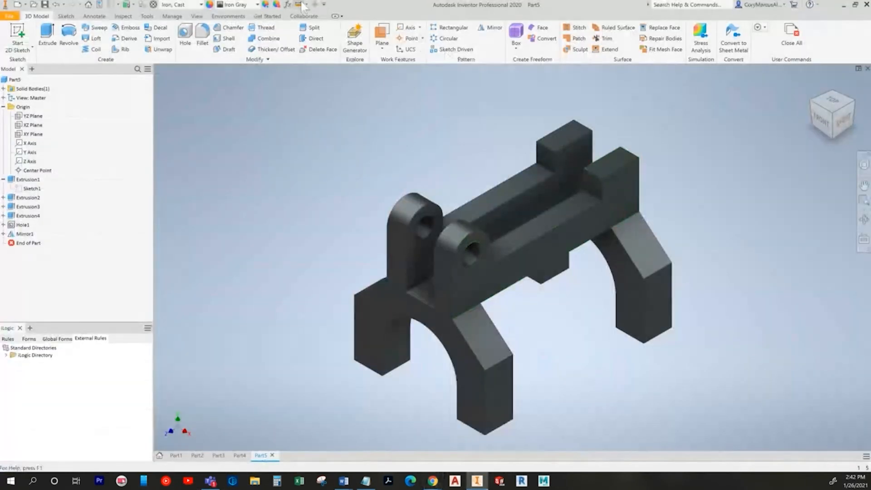
key("m")
left_click(578, 203)
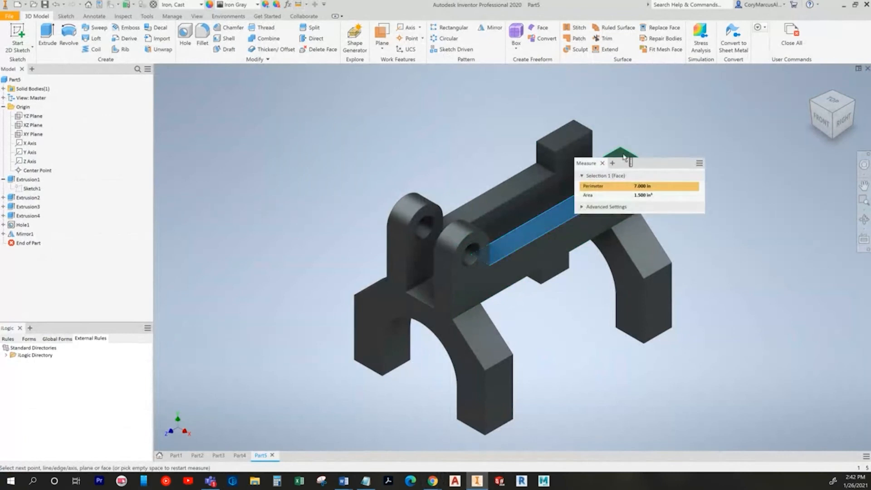
left_click(621, 154)
key("F6")
key("alt+Tab")
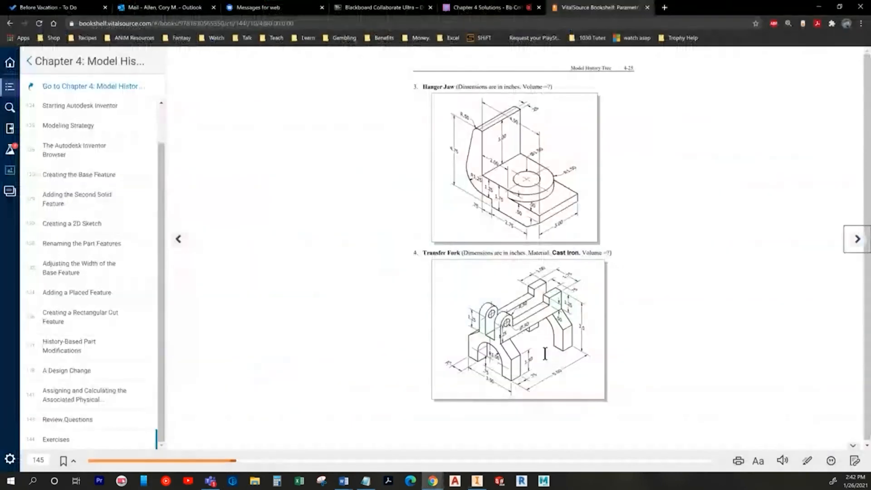
key("alt+Tab")
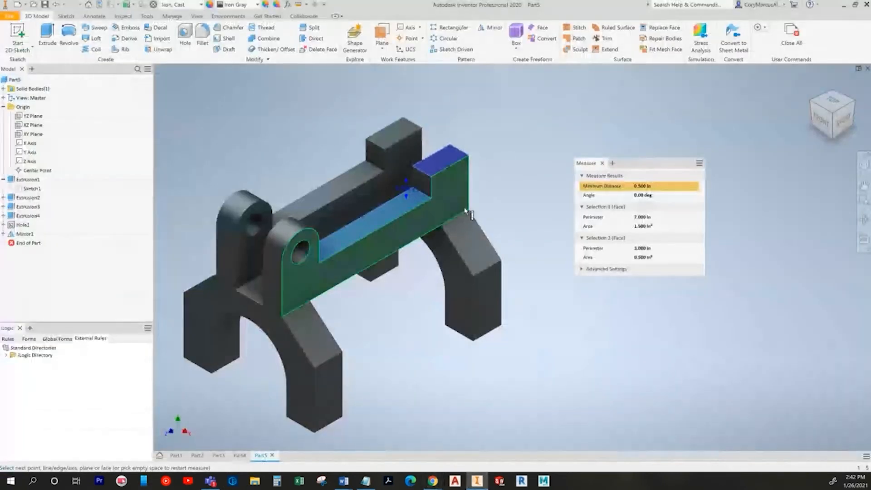
left_click(466, 214)
key("alt+Tab")
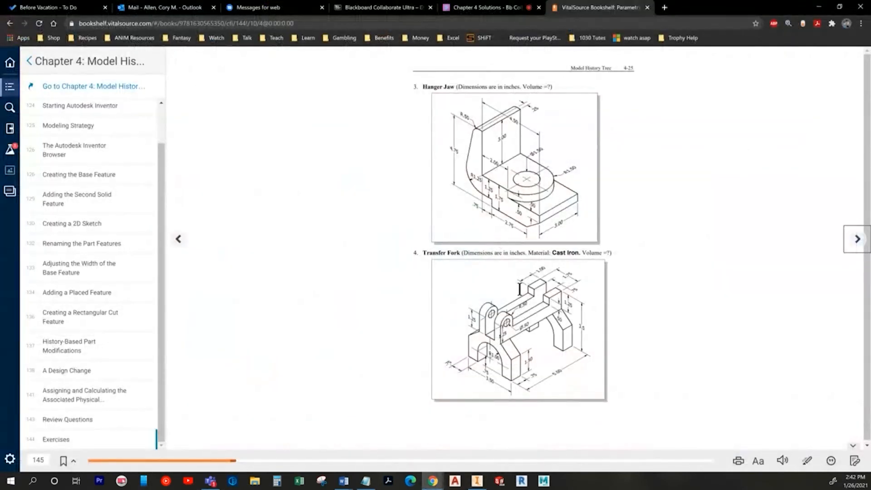
key("alt+Tab")
key("Escape")
middle_click_drag(412, 346, 569, 339)
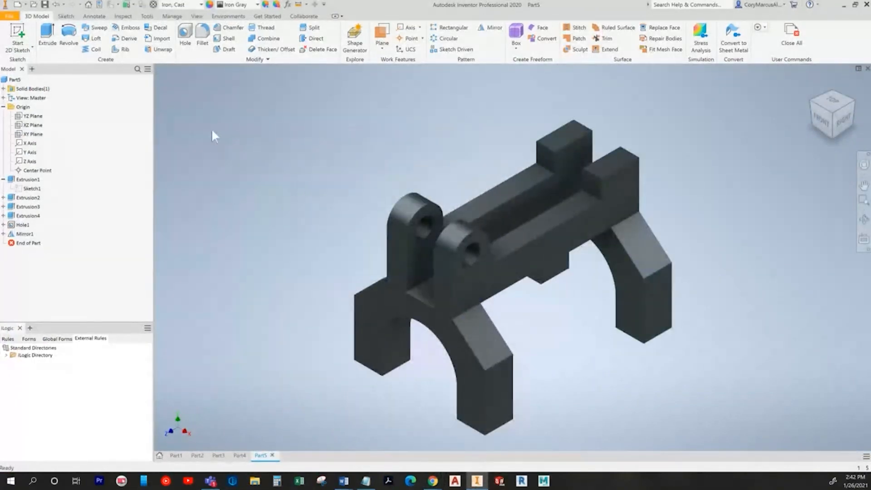
key("alt+Tab")
Step: Create a new Standard (in).ipt part and start a 2D sketch on an origin plane
left_click(856, 239)
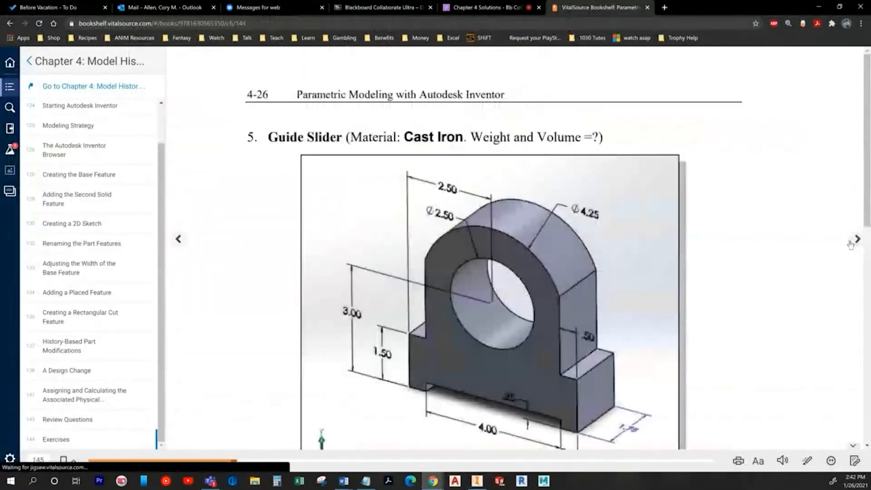
key("alt+Tab")
key("ctrl+n")
double_click(418, 159)
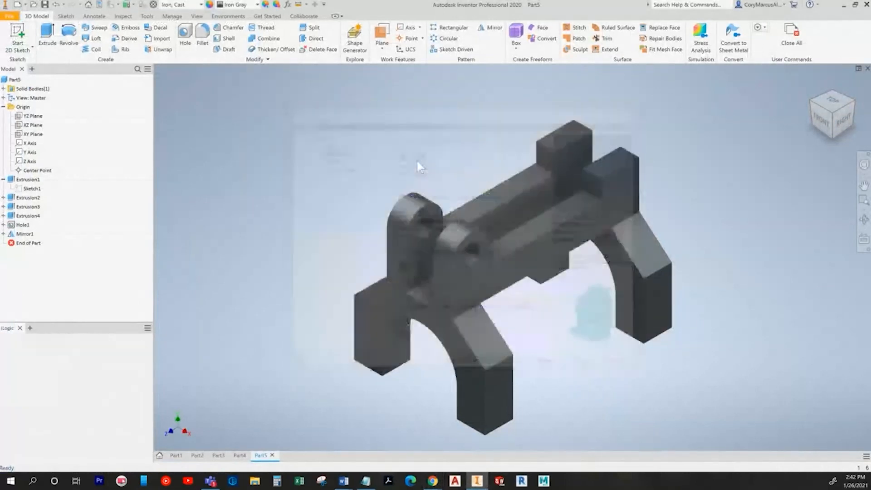
key("s")
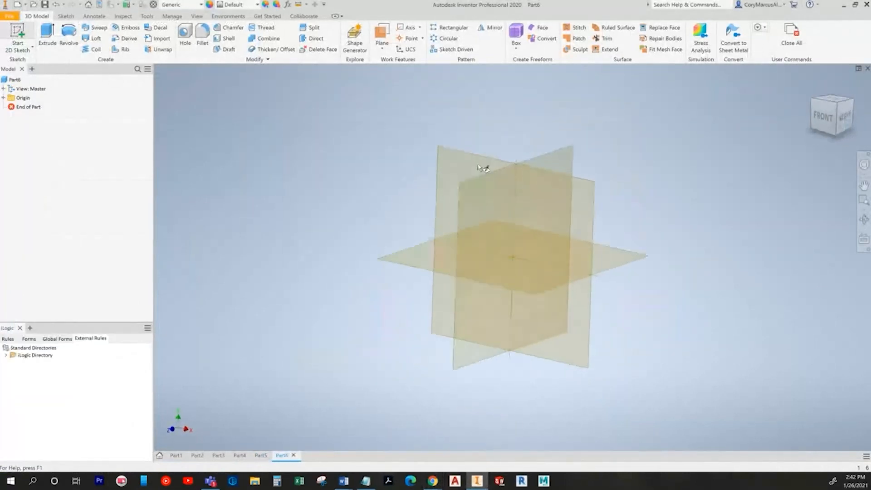
key("alt+Tab")
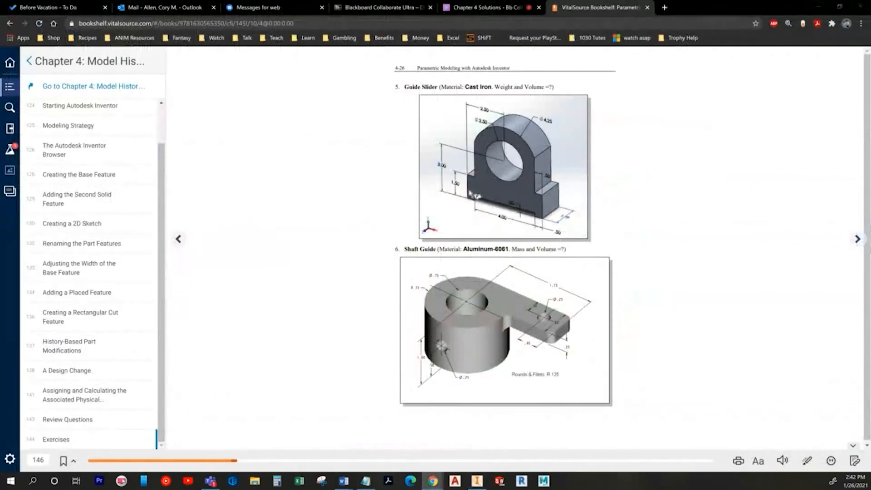
key("alt+Tab")
left_click(459, 135)
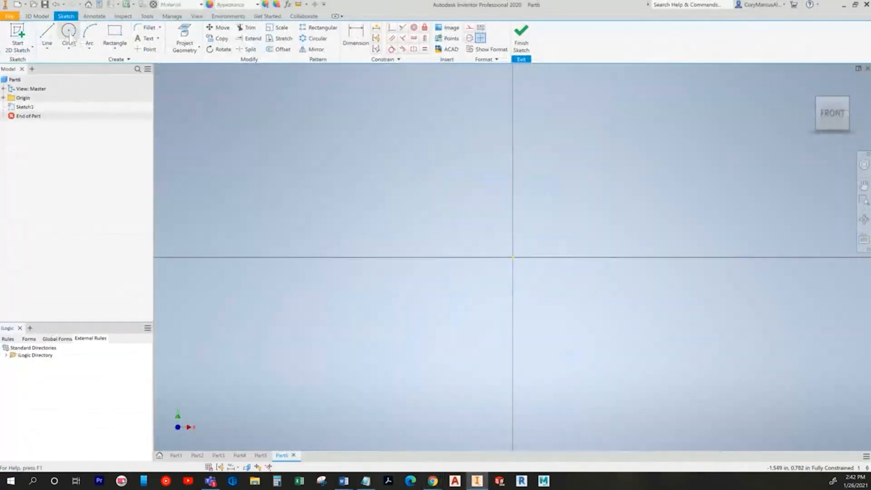
Step: Draw a circle centred on the sketch origin
key("alt+Tab")
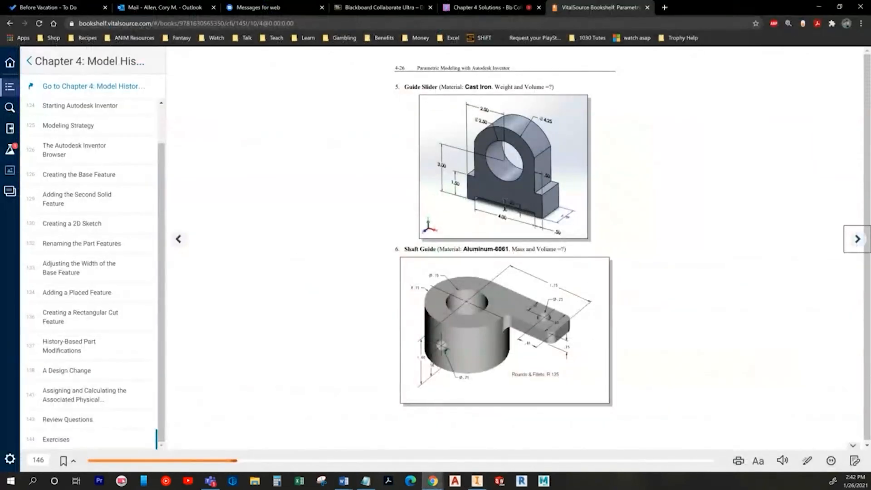
key("alt+Tab")
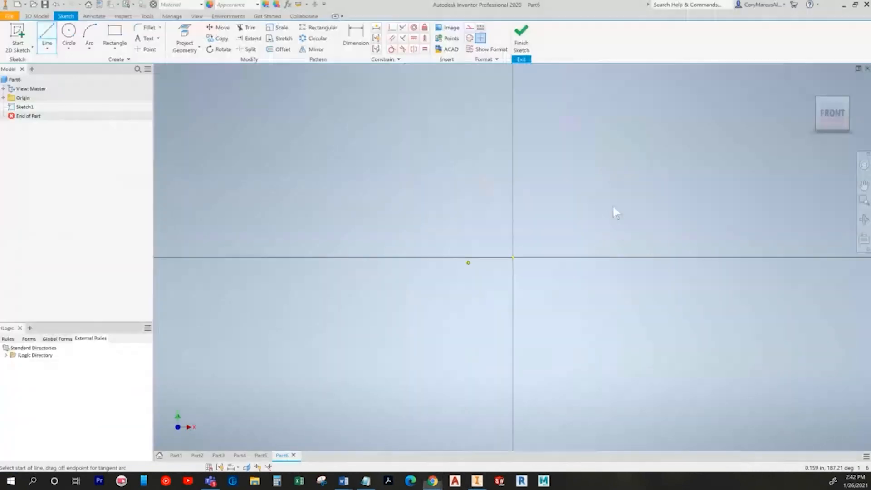
key("c")
left_click(513, 257)
left_click(468, 204)
Step: Draw the left upright down from the circle and the base's left top edge and side
key("l")
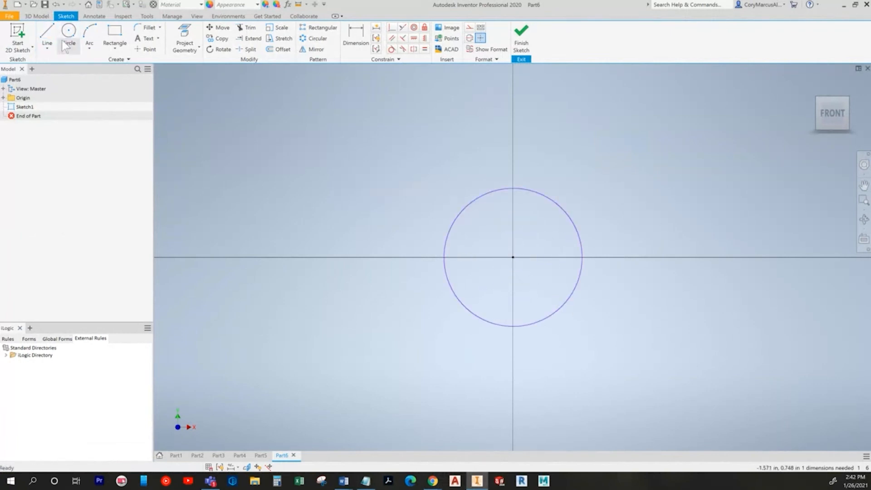
left_click(459, 184)
middle_click_drag(464, 352, 444, 281)
left_click(440, 276)
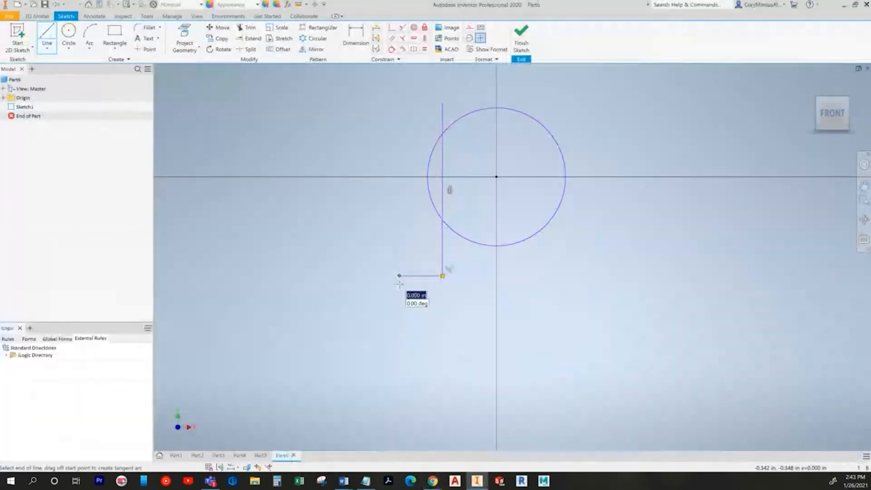
left_click(398, 276)
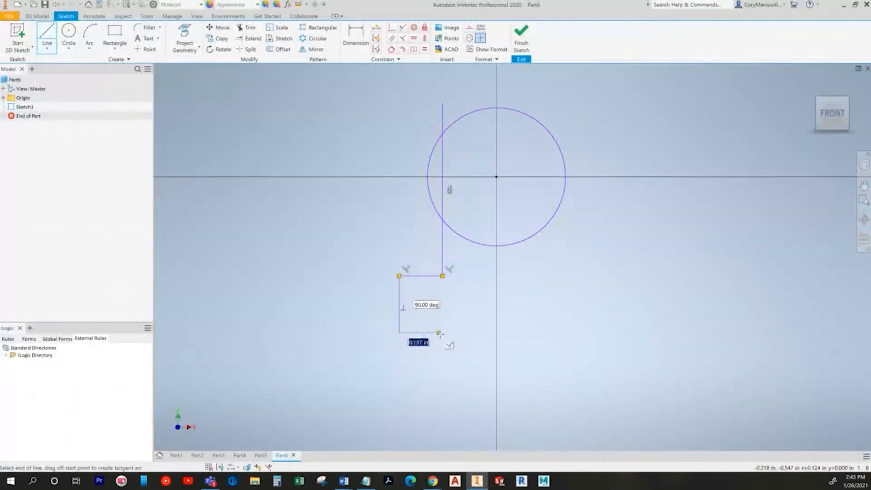
key("alt+Tab")
key("alt+Tab")
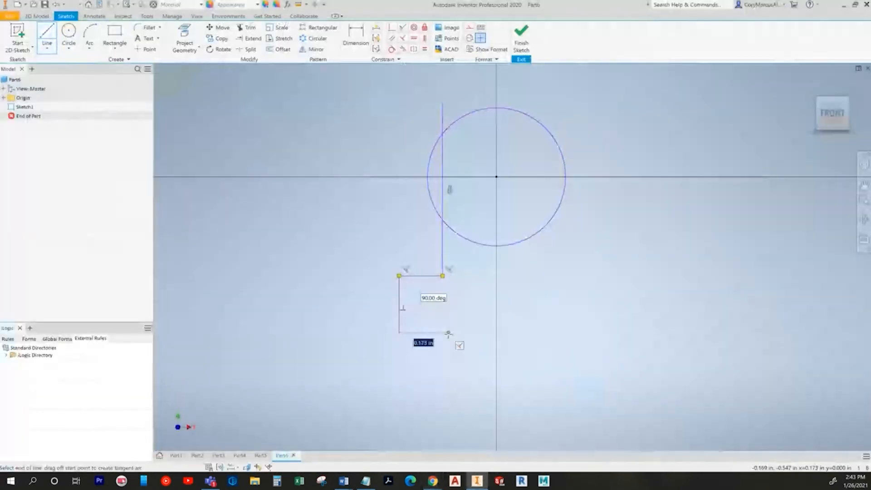
left_click(453, 313)
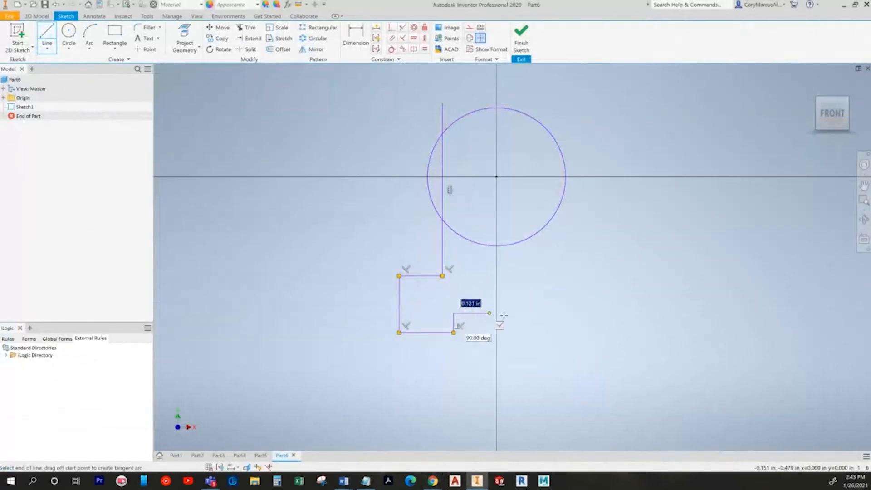
Step: Complete the notched base and right upright, constraining the notch side vertical
left_click(551, 313)
left_click(553, 332)
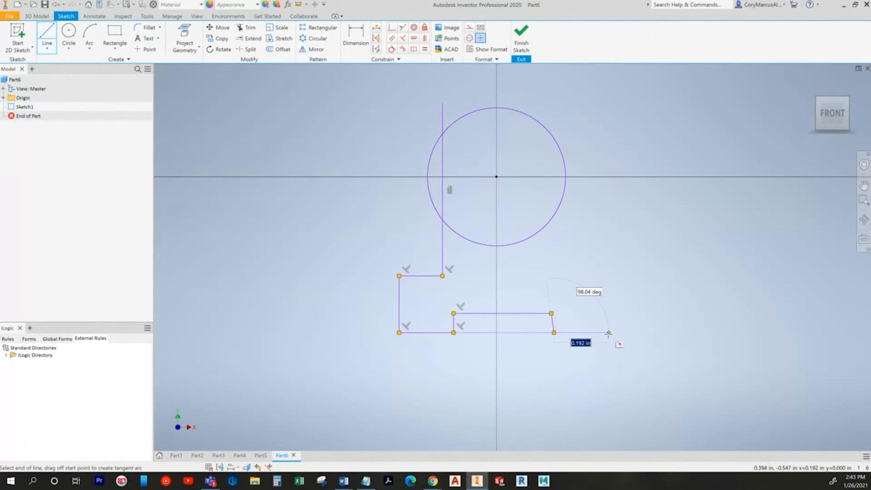
left_click(608, 332)
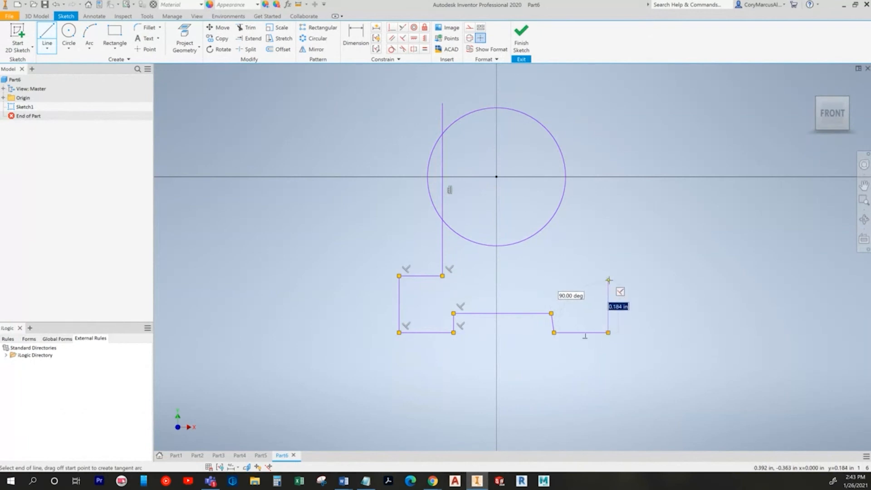
left_click(608, 279)
left_click(547, 279)
key("Escape")
left_click(546, 98)
left_click(402, 37)
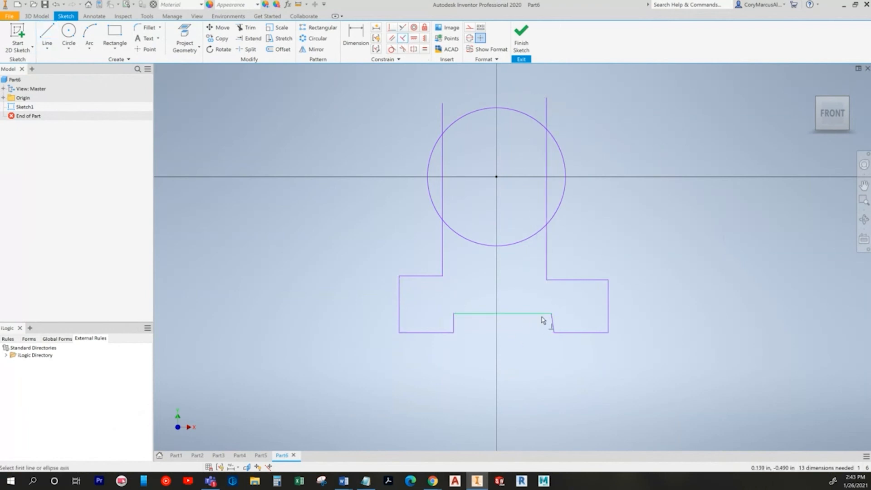
left_click(562, 334)
key("Escape")
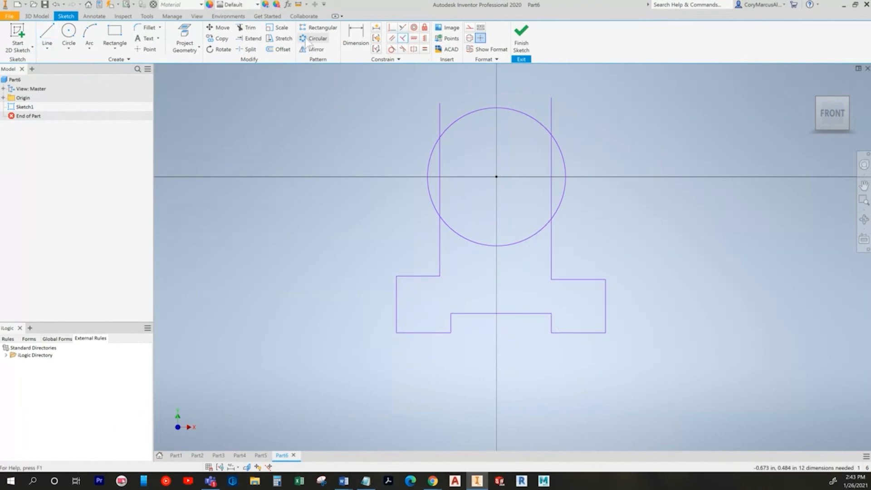
Step: Trim the line ends above the circle and its side and lower arcs into a rounded top
left_click(245, 27)
left_click(440, 119)
left_click(551, 121)
left_click(560, 152)
left_click(520, 247)
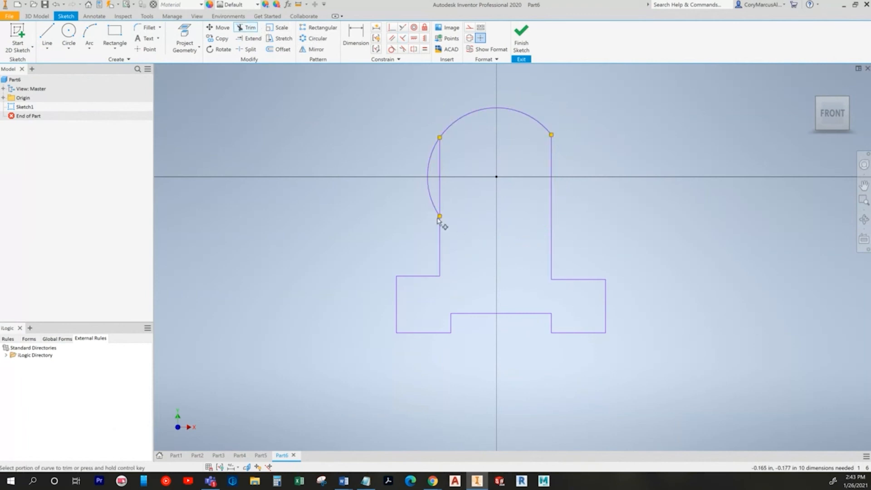
left_click(436, 198)
key("Escape")
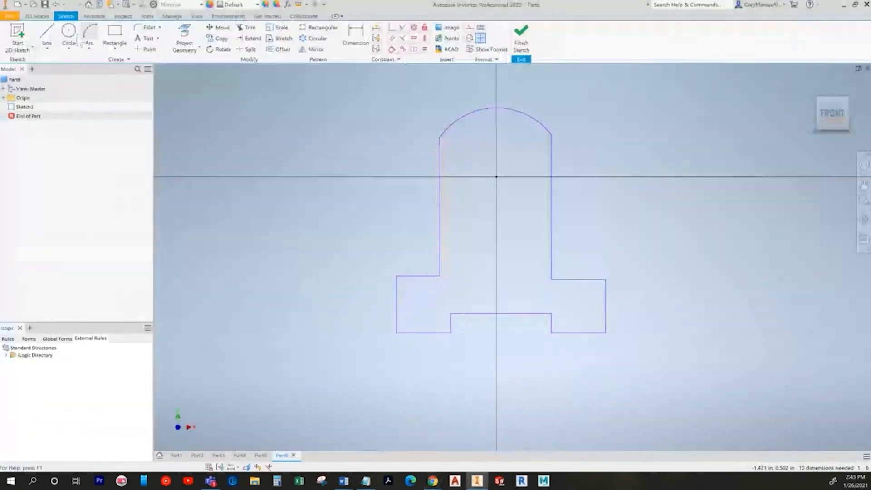
Step: Draw a small hole circle inside the top of the profile
left_click(68, 32)
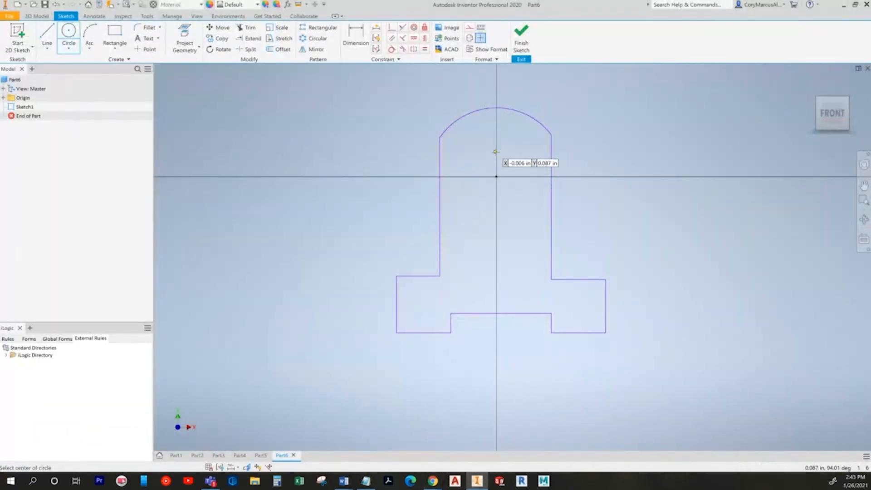
left_click(496, 176)
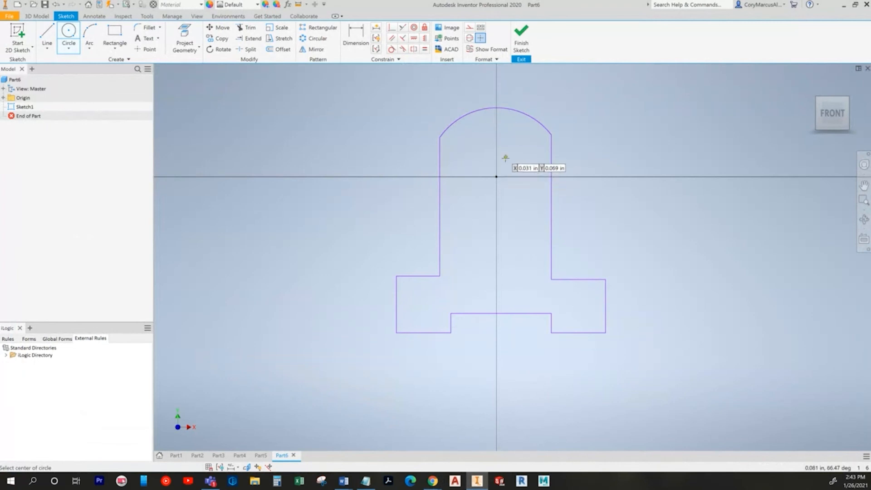
left_click(515, 134)
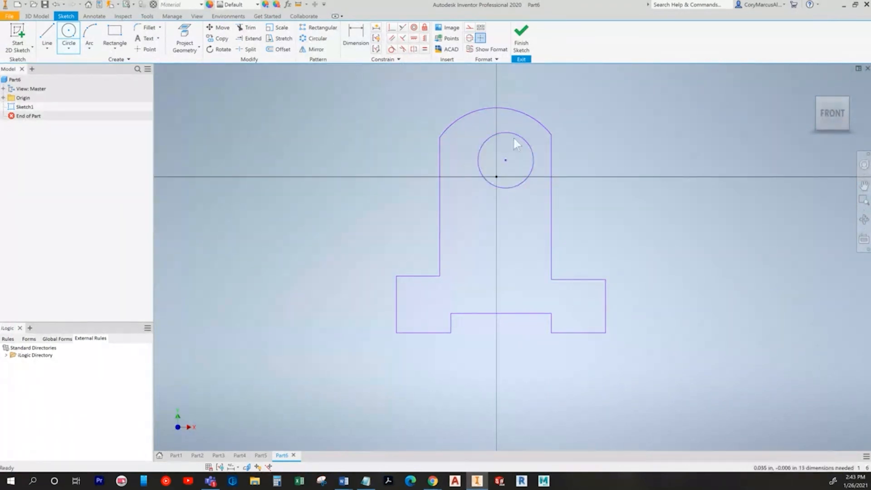
key("alt+Tab")
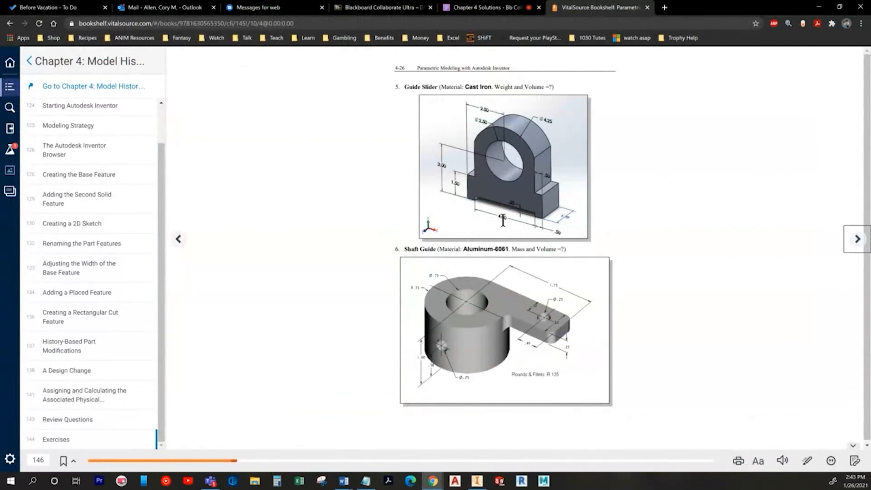
key("alt+Tab")
Step: Dimension the profile's overall height to 3.000
key("d")
key("alt+Tab")
key("alt+Tab")
left_click(402, 335)
left_click(337, 261)
type("3")
key("Return")
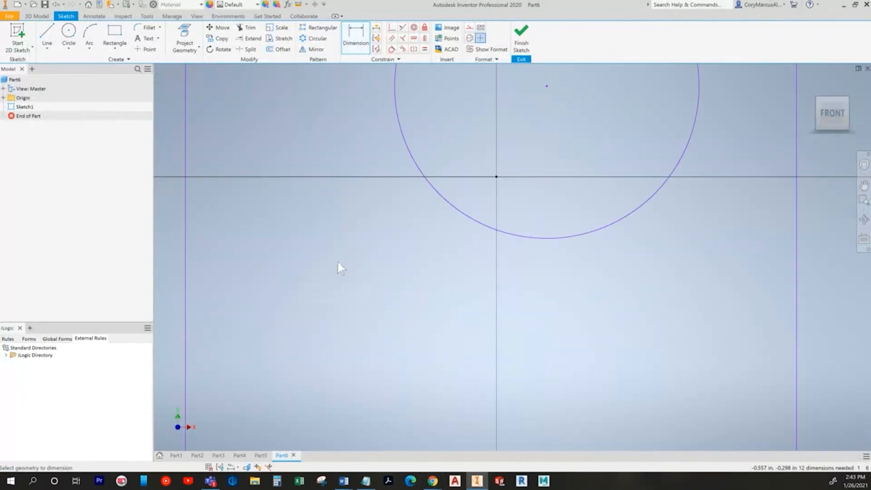
scroll(438, 305, "down", 8)
middle_click_drag(438, 305, 463, 208)
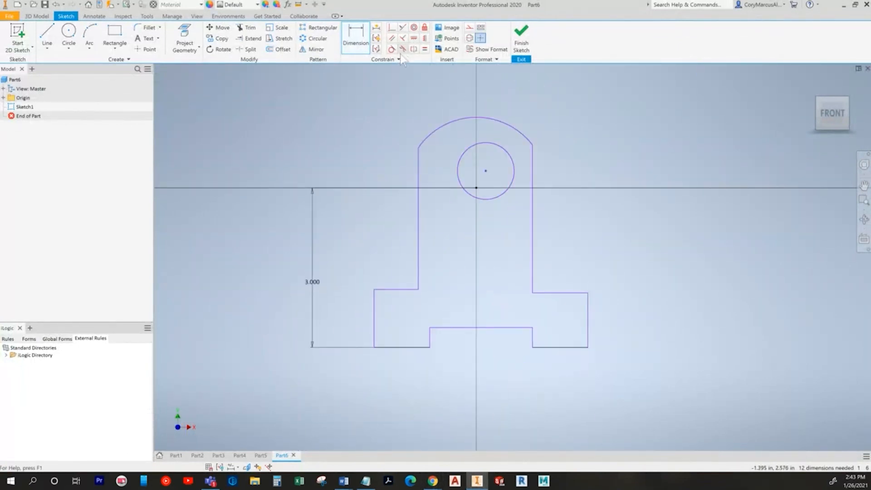
Step: Make the hole circle concentric with the top arc
left_click(414, 28)
left_click(465, 156)
left_click(455, 127)
key("alt+Tab")
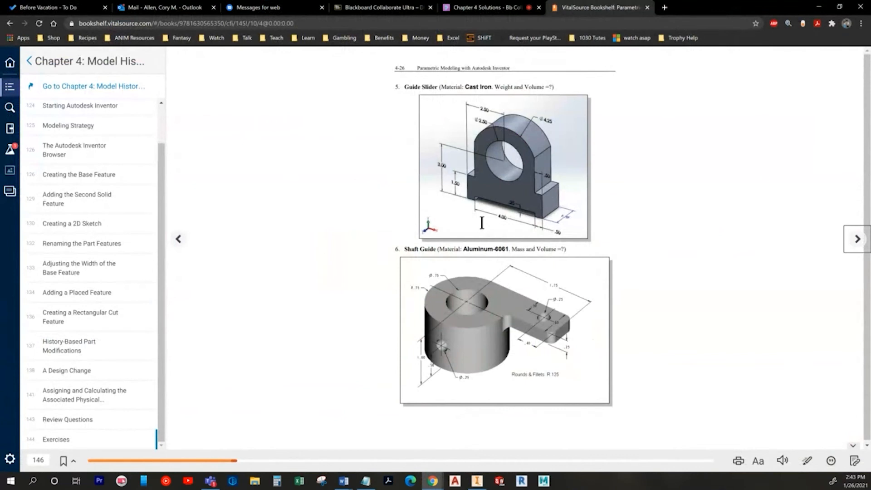
key("alt+Tab")
Step: Add the 2.500 half-width dimension from the top arc to the left edge
left_click(353, 38)
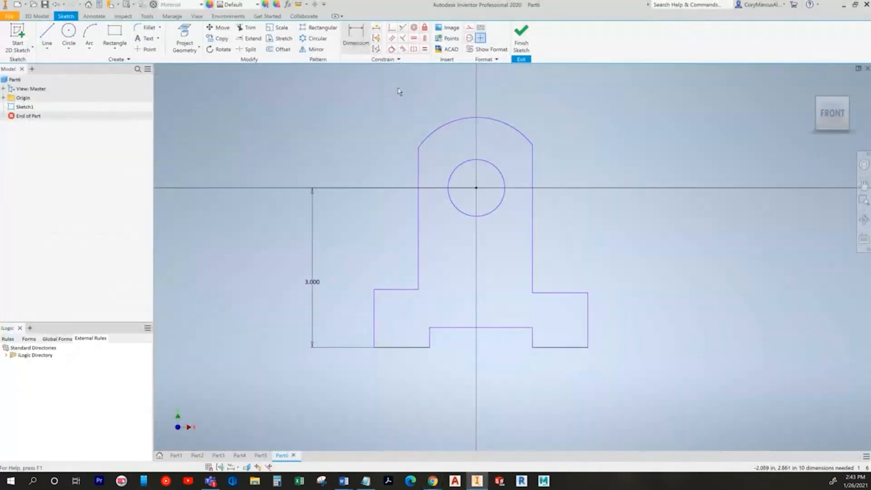
left_click(436, 137)
left_click(373, 309)
left_click(432, 103)
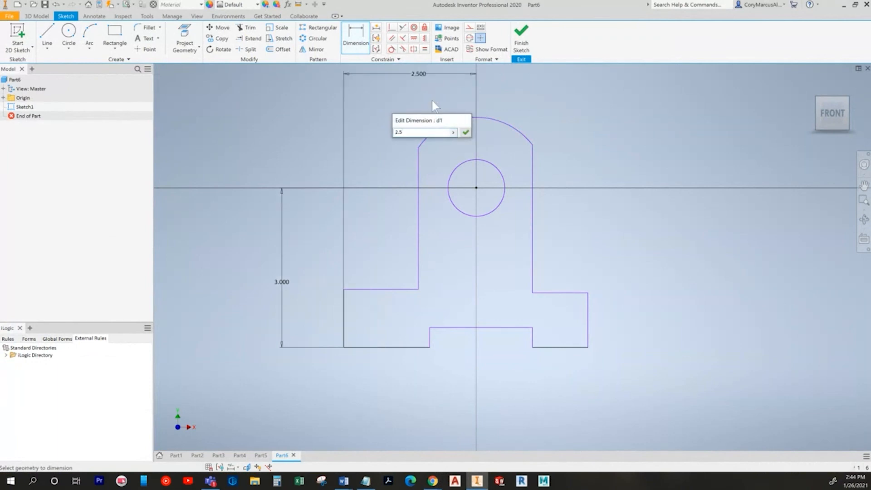
key("Return")
key("alt+Tab")
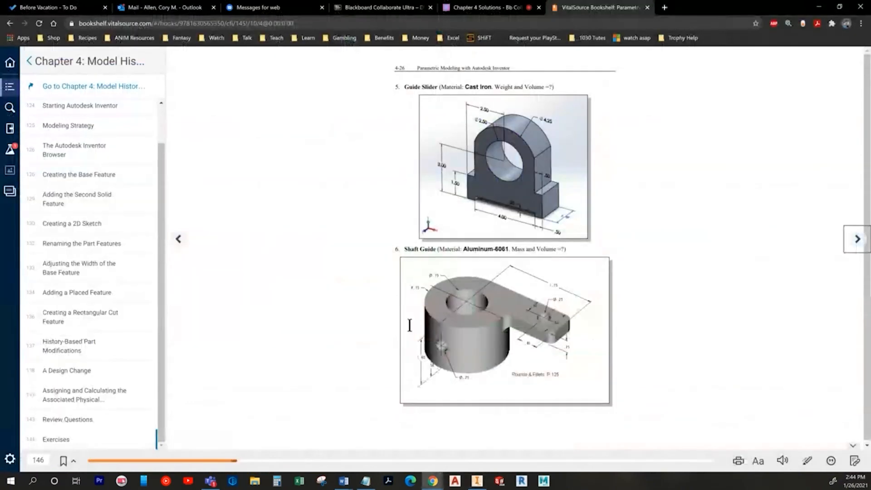
key("alt+Tab")
Step: Dimension the bottom notch width to 4 and adjust the notch's left edge
left_click(521, 341)
left_click(474, 383)
type("4")
key("Return")
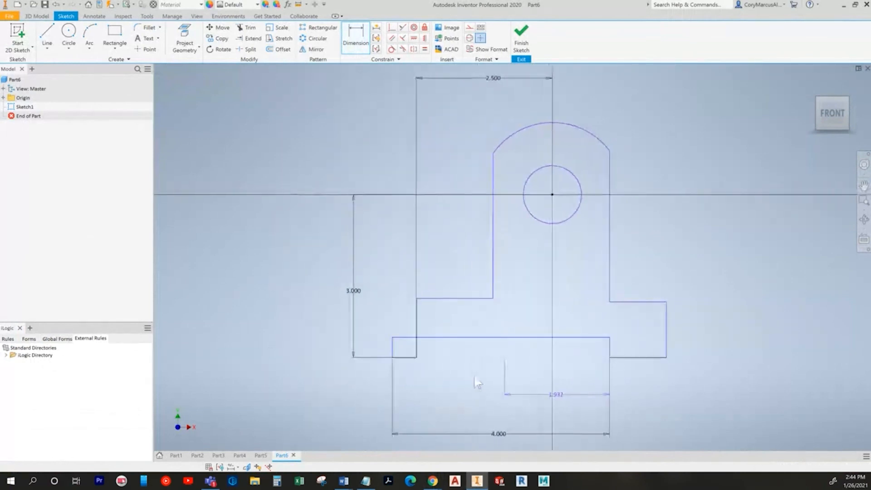
middle_click_drag(623, 344, 511, 254)
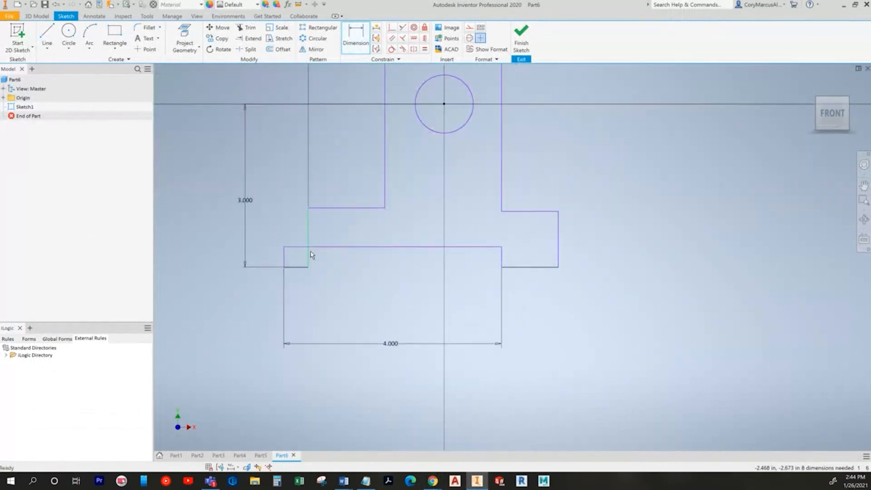
left_click_drag(280, 252, 323, 260)
middle_click_drag(382, 256, 374, 331)
key("alt+Tab")
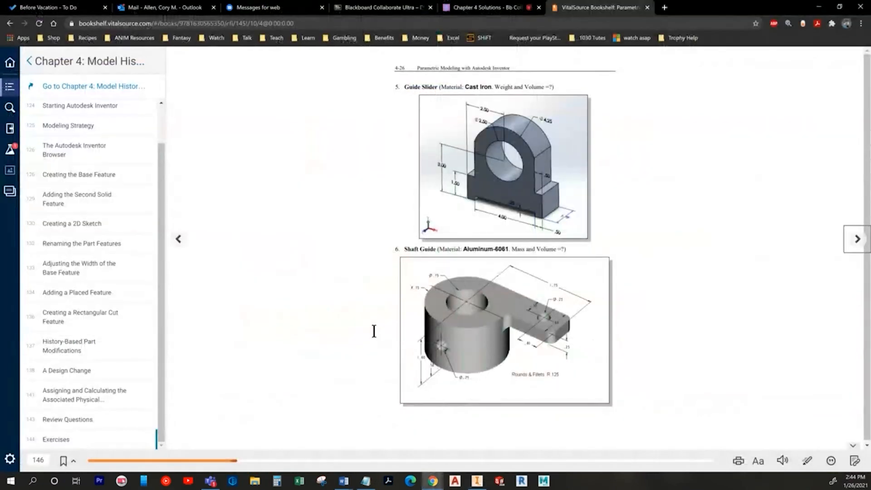
key("alt+Tab")
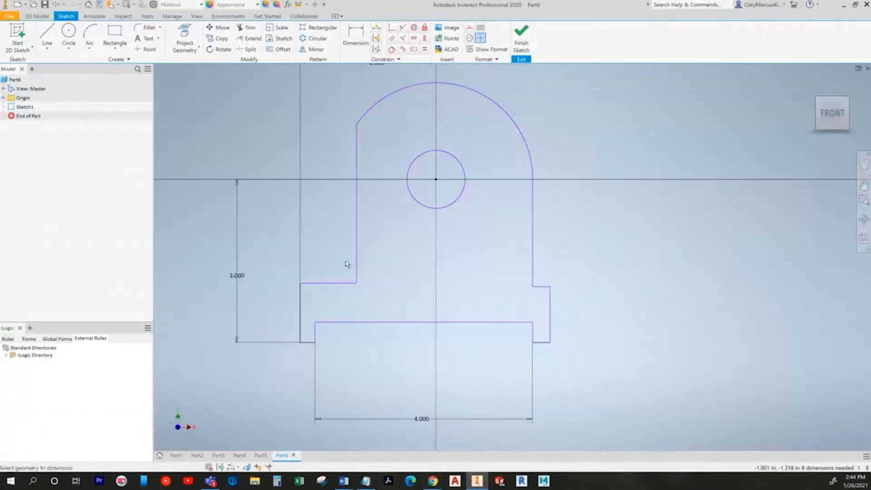
Step: Dimension the step height to 1.5
left_click(300, 310)
left_click(273, 310)
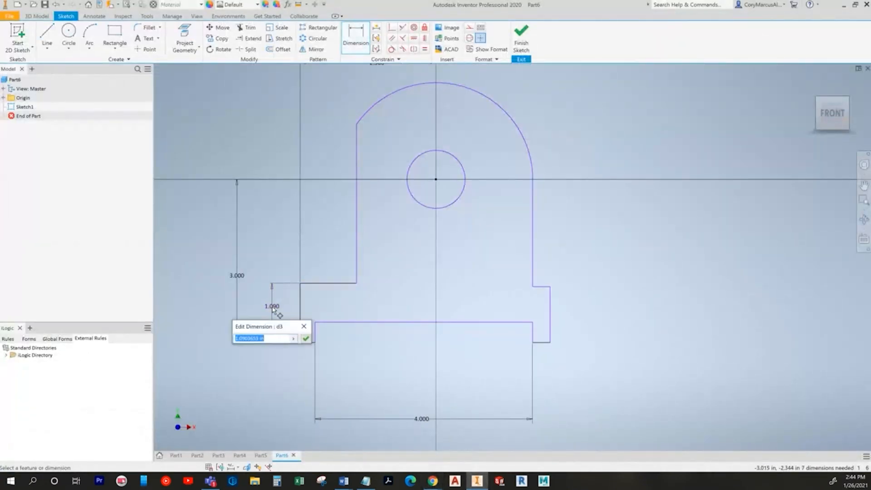
type("1.5")
key("Return")
key("alt+Tab")
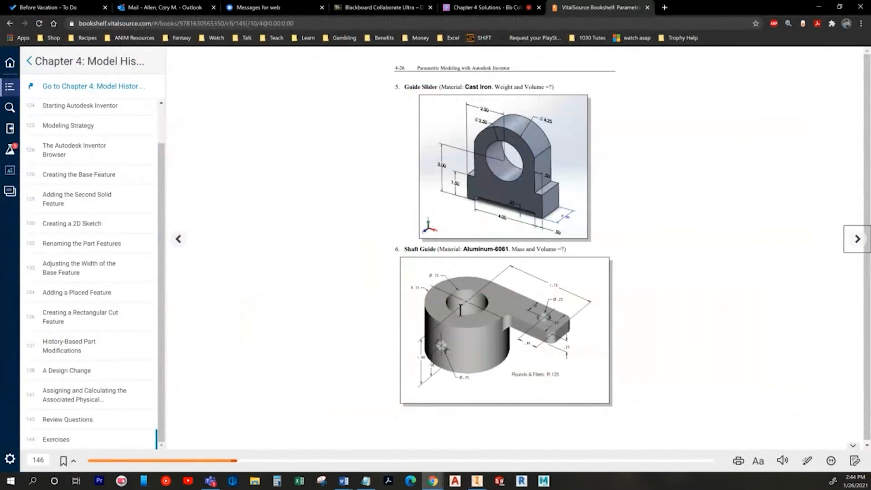
key("alt+Tab")
Step: Add the .250 notch depth and .500 notch offset dimensions
left_click(335, 331)
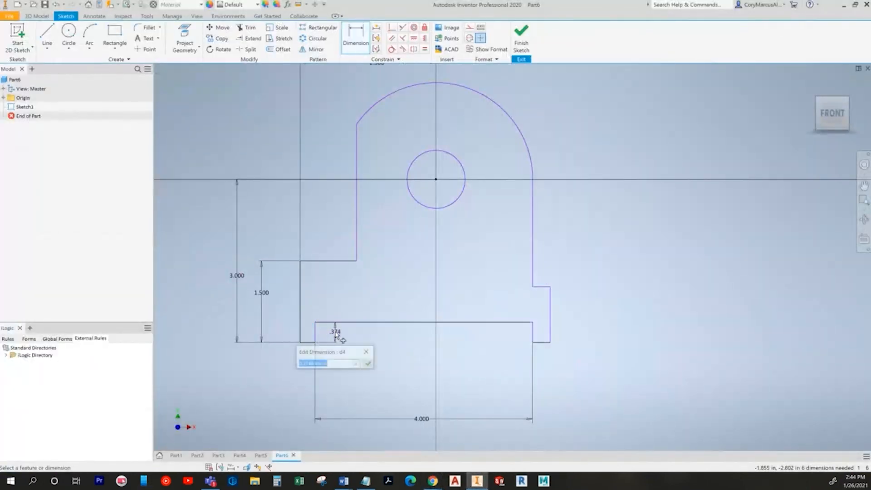
type("0.2")
key("Return")
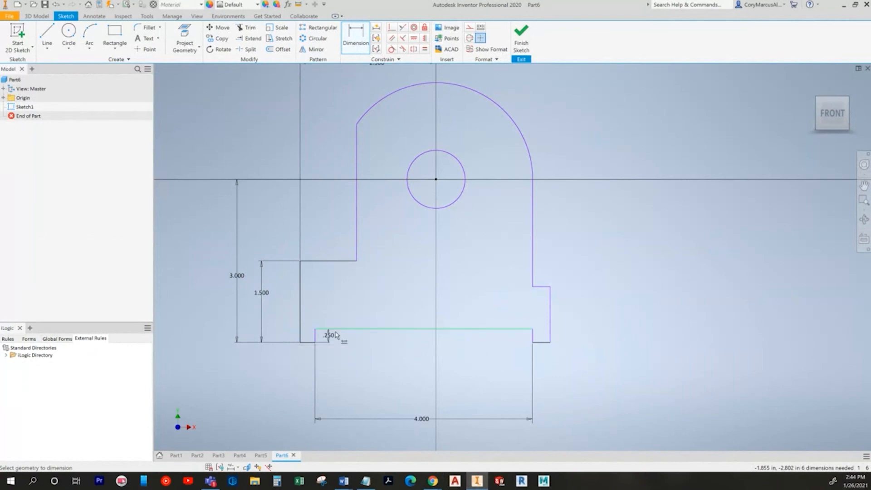
key("alt+Tab")
key("alt+Tab")
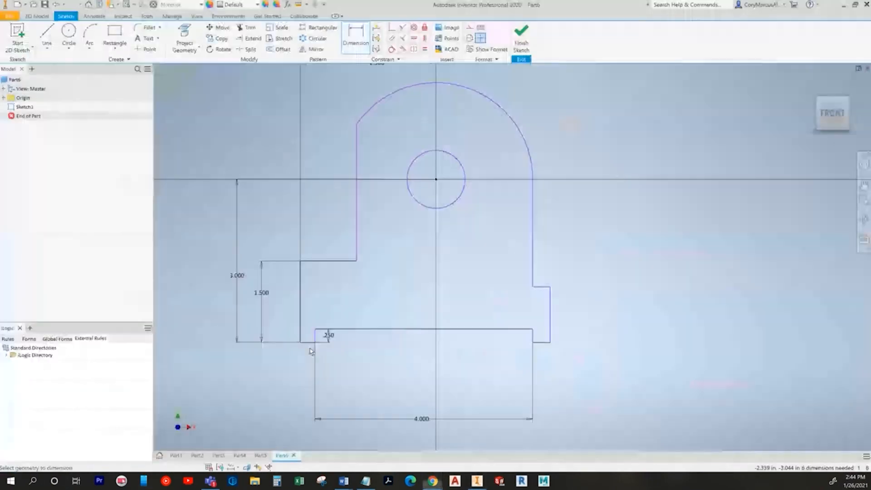
left_click(300, 375)
type("0.5")
key("Return")
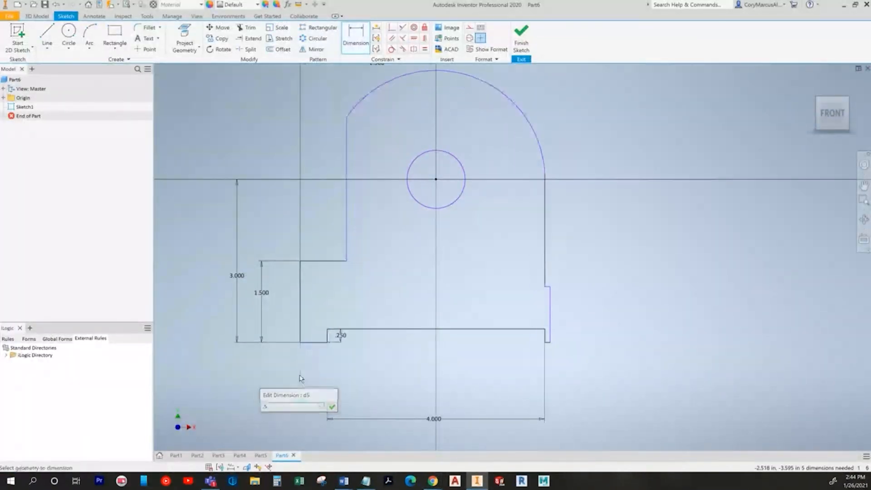
key("Escape")
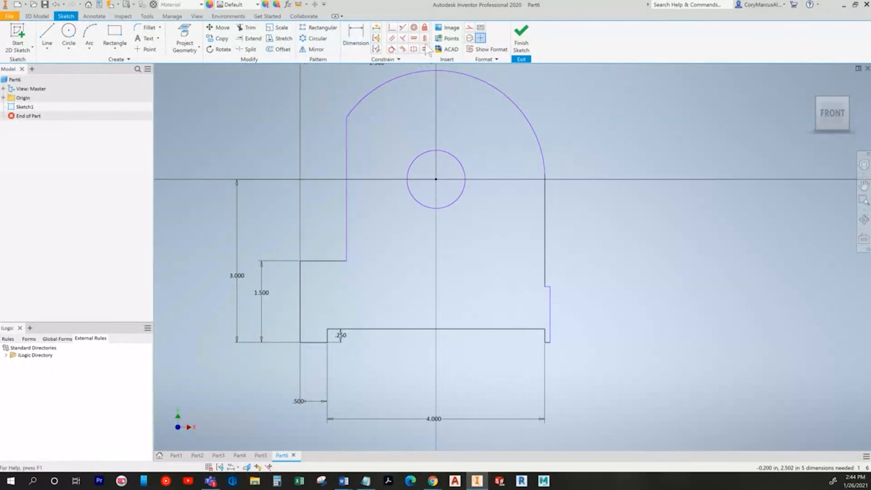
Step: Make the right short horizontal and vertical lines equal to their left counterparts
left_click(424, 49)
scroll(352, 387, "up", 3)
left_click(297, 306)
left_click(727, 305)
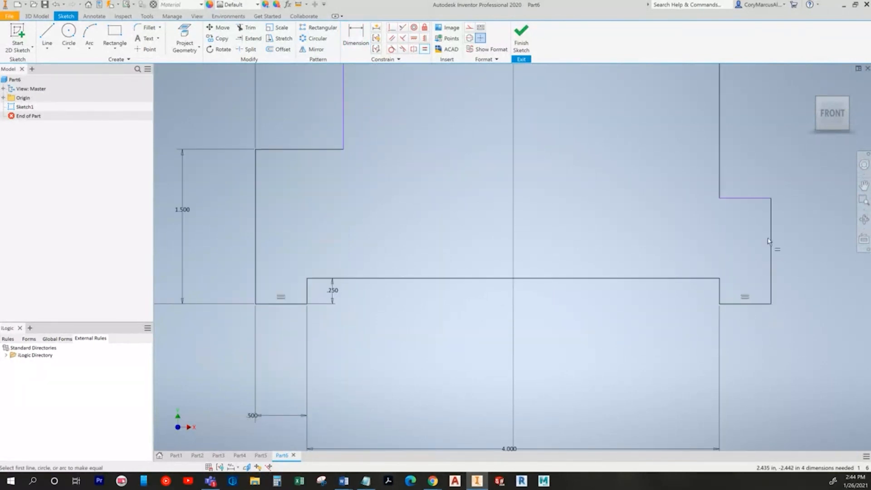
left_click(772, 236)
left_click(256, 209)
middle_click_drag(325, 196, 329, 312)
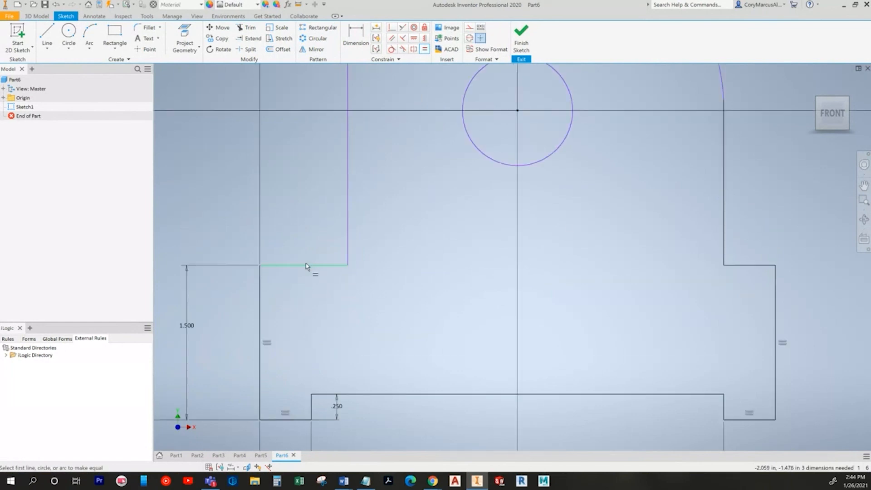
scroll(313, 277, "down", 5)
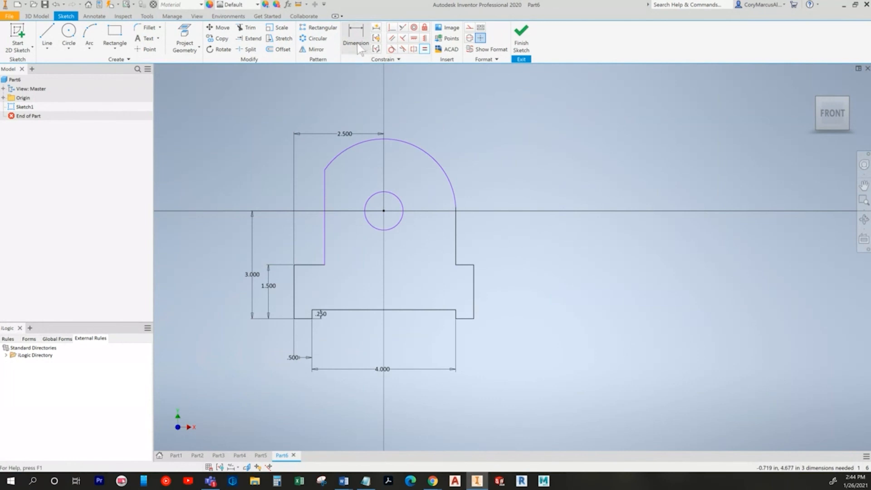
Step: Start a radius dimension on the top arc (2.003)
key("alt+Tab")
key("alt+Tab")
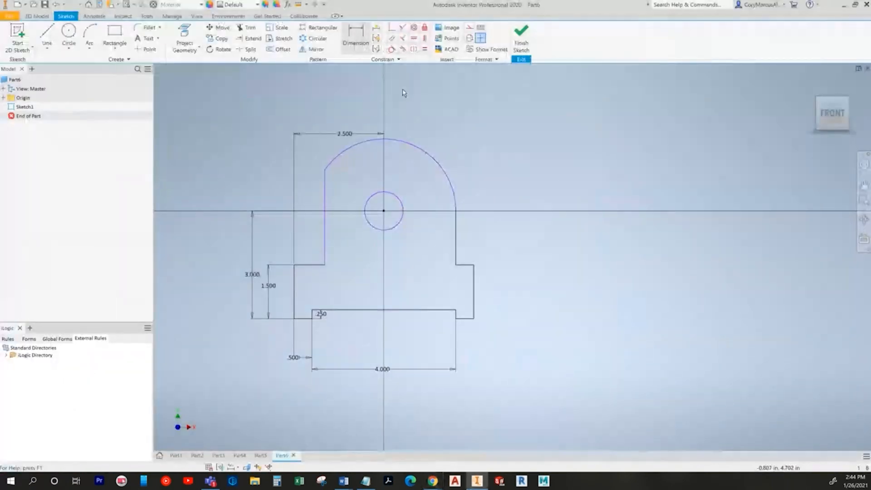
key("alt+Tab")
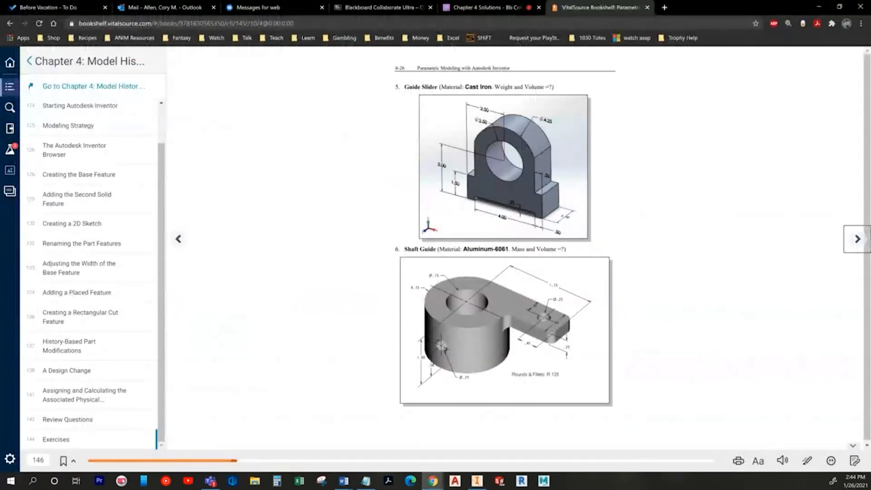
key("alt+Tab")
key("d")
left_click(421, 146)
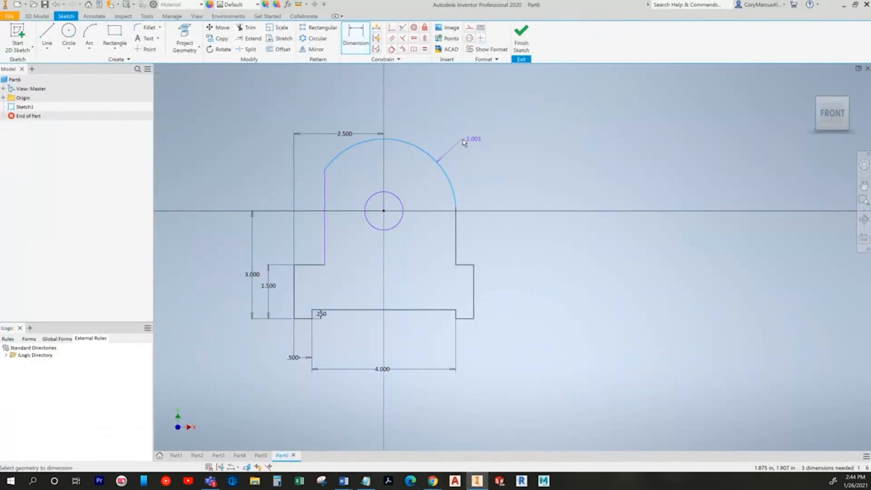
Step: Dimension the top arc as a 4.250 diameter and move its label up and right
right_click(472, 156)
mouse_move(472, 171)
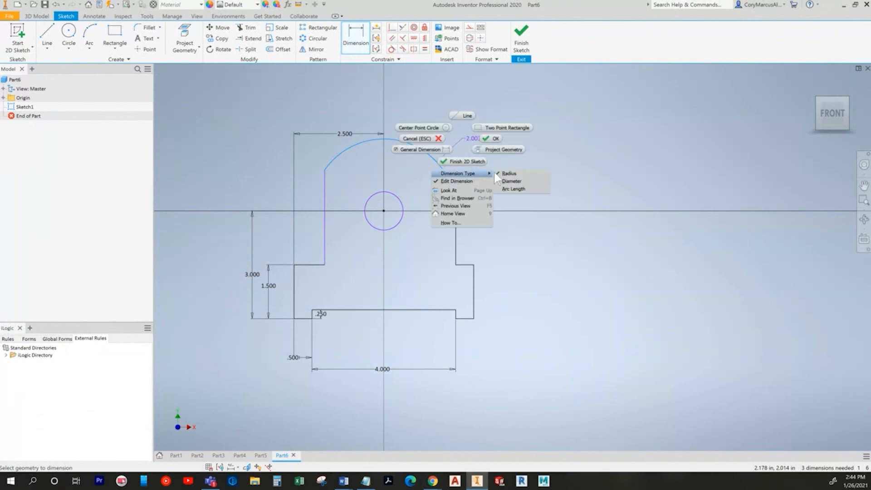
left_click(517, 180)
right_click(476, 134)
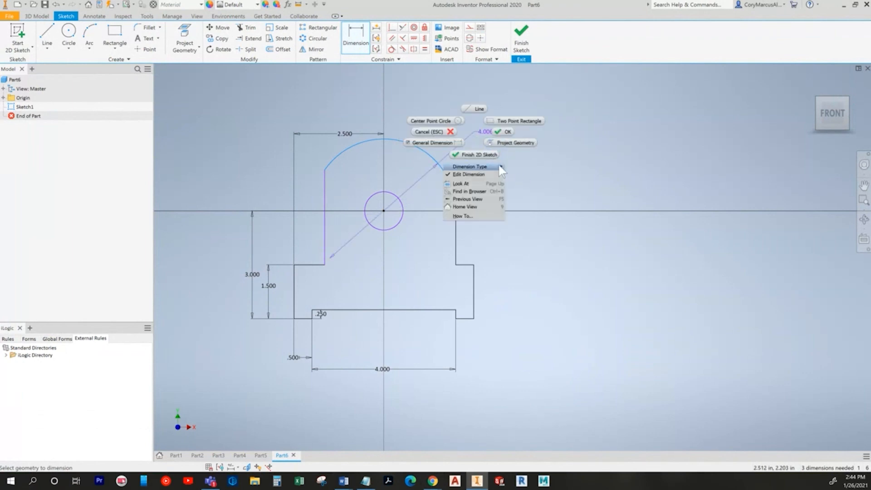
left_click(500, 173)
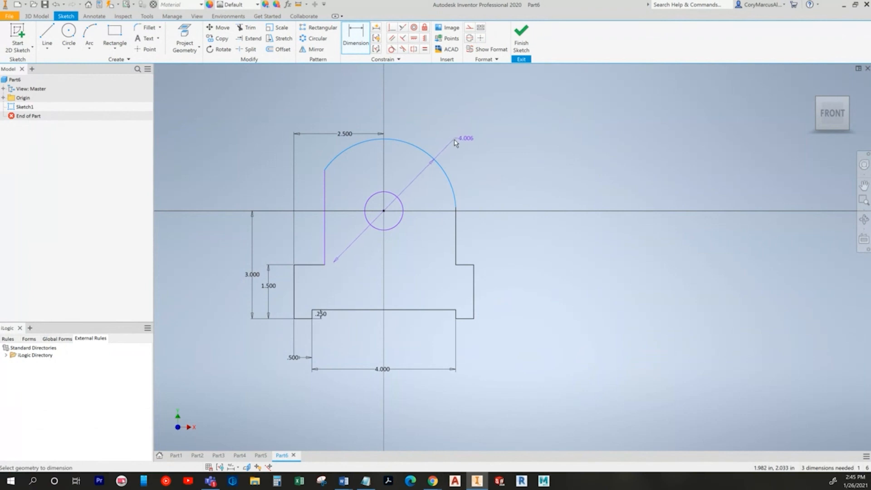
left_click(450, 148)
type("4.25")
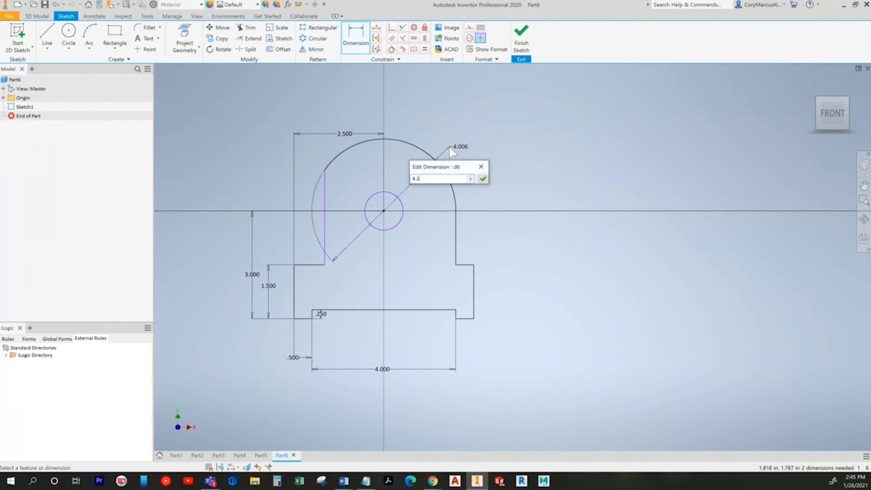
key("Return")
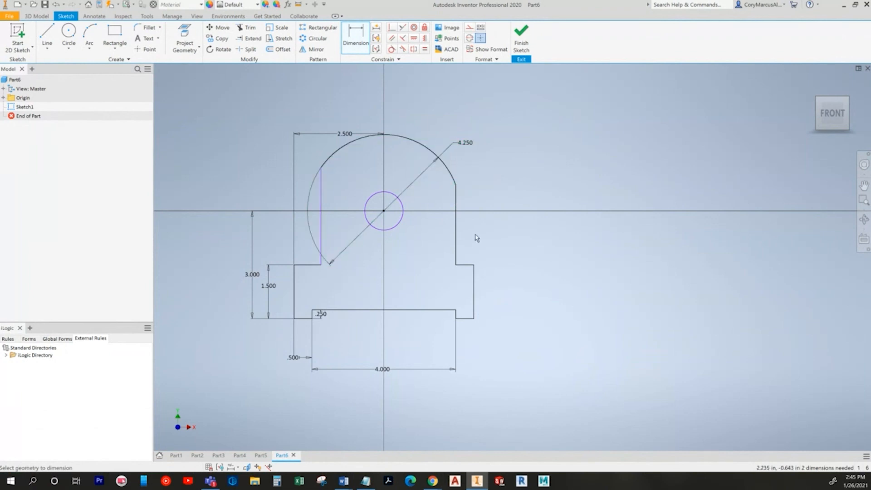
left_click_drag(466, 144, 475, 138)
key("Escape")
Step: Move the 2.500 dimension upward and make the left and right vertical lines equal
left_click_drag(346, 144, 345, 120)
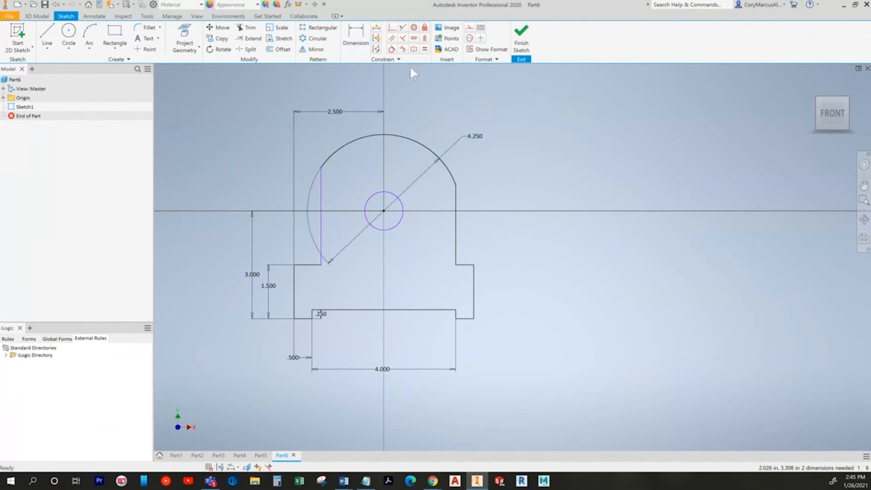
left_click(424, 49)
left_click(322, 195)
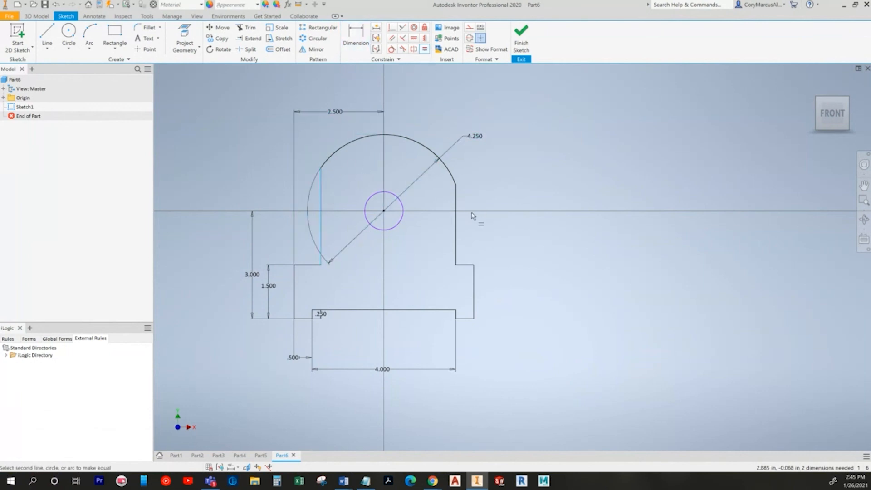
left_click(456, 219)
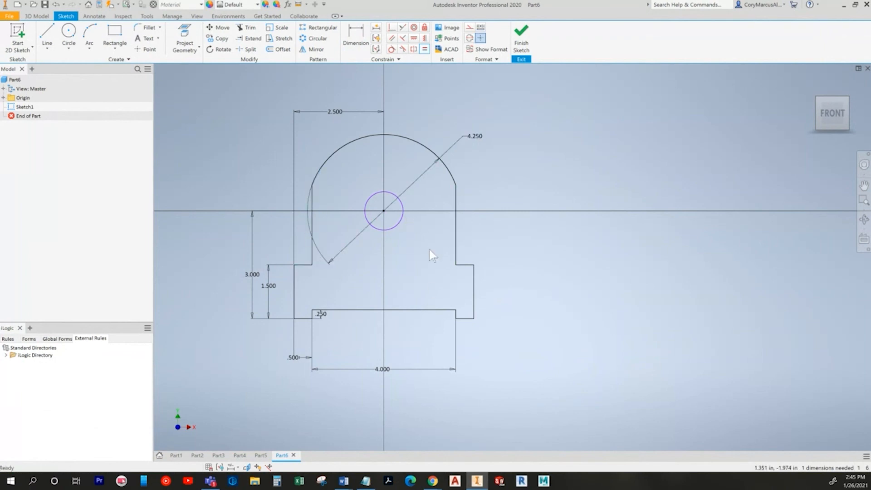
key("alt+Tab")
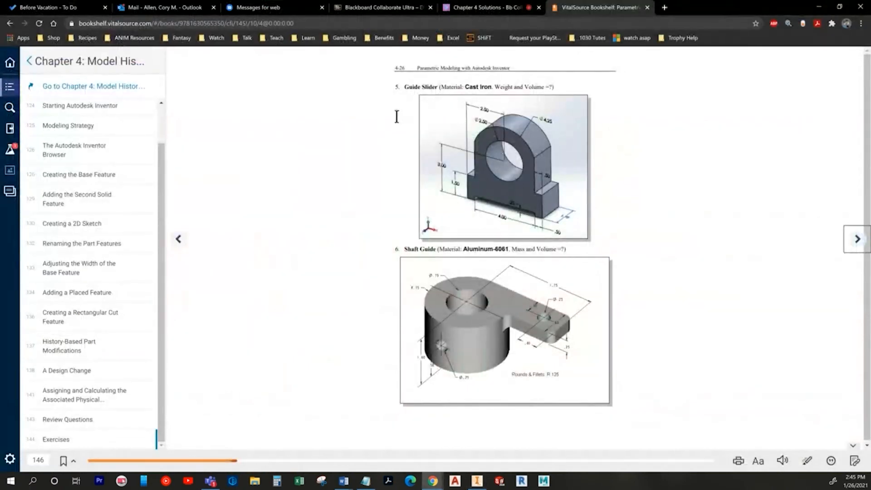
Step: Dimension the inner circle to a 2.5 diameter and compare it with the textbook drawing
key("alt+Tab")
left_click(352, 46)
left_click(378, 192)
left_click(431, 121)
type("2.5")
key("Return")
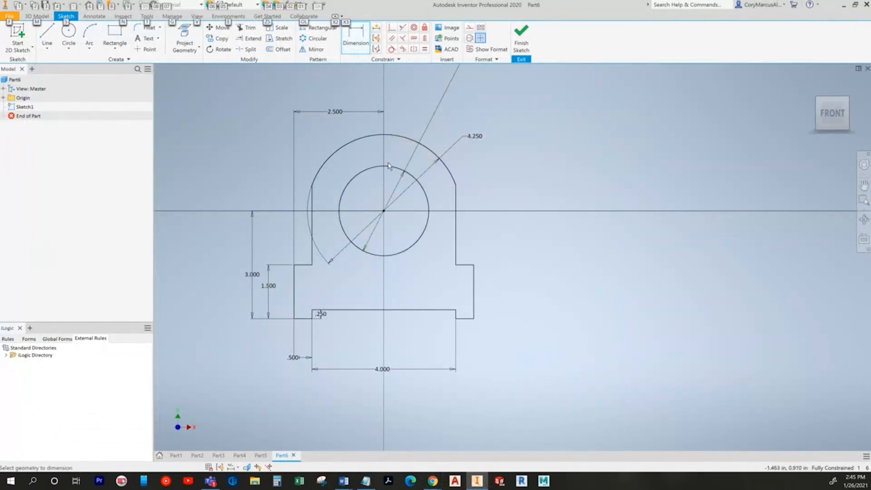
key("alt+Tab")
key("alt+Tab")
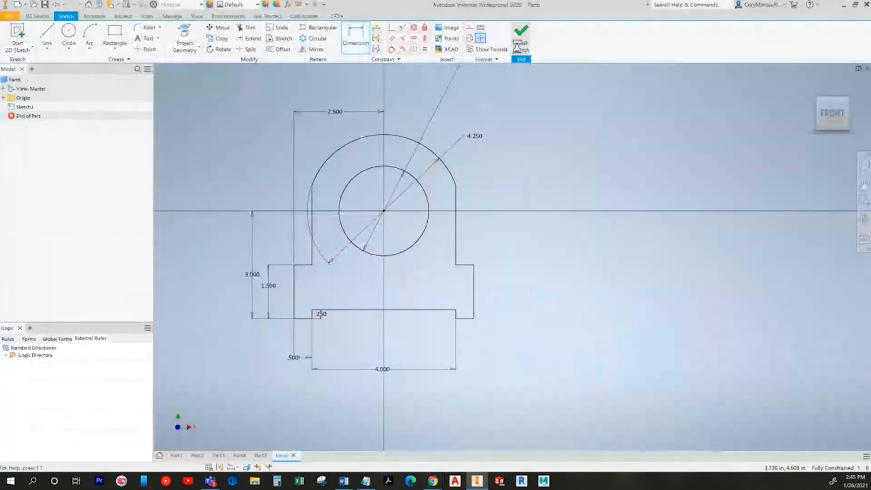
key("alt+Tab")
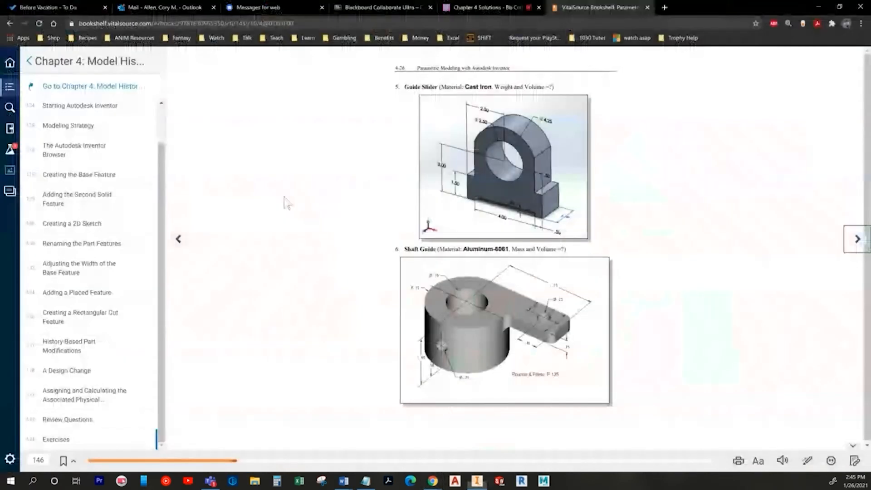
key("alt+Tab")
Step: Extrude the sketch profile 1.75 symmetrically into a solid
key("e")
left_click(409, 264)
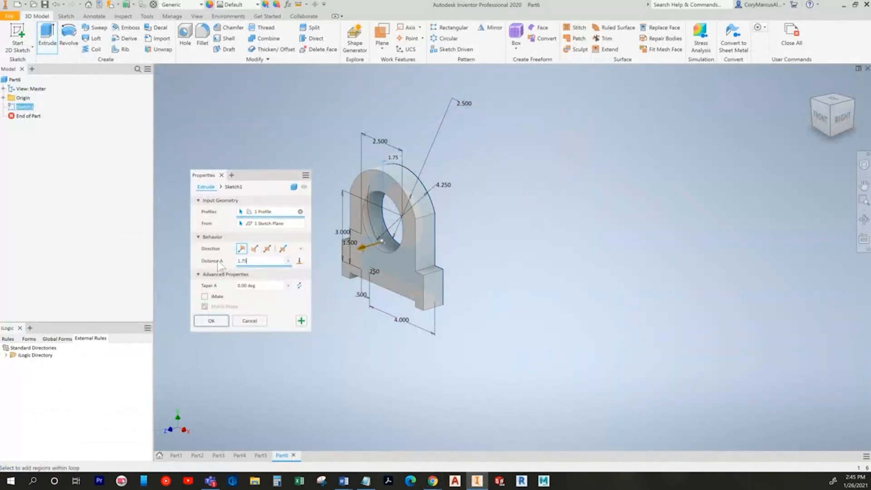
left_click(267, 249)
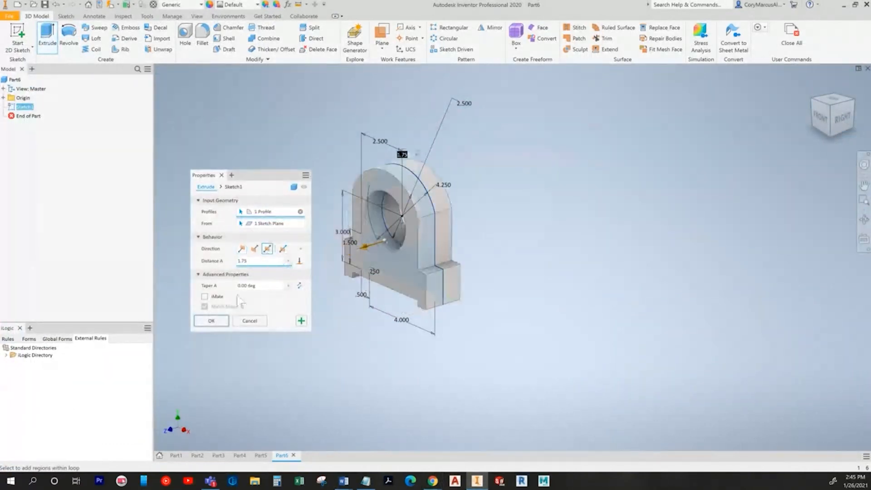
left_click(212, 320)
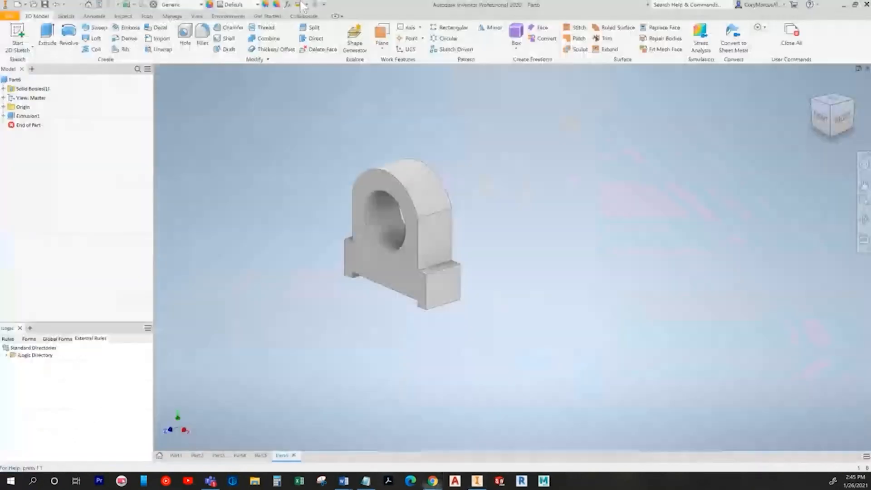
Step: Assign Iron, Cast as the part material and check the part from the front and home views
left_click(181, 5)
left_click(198, 60)
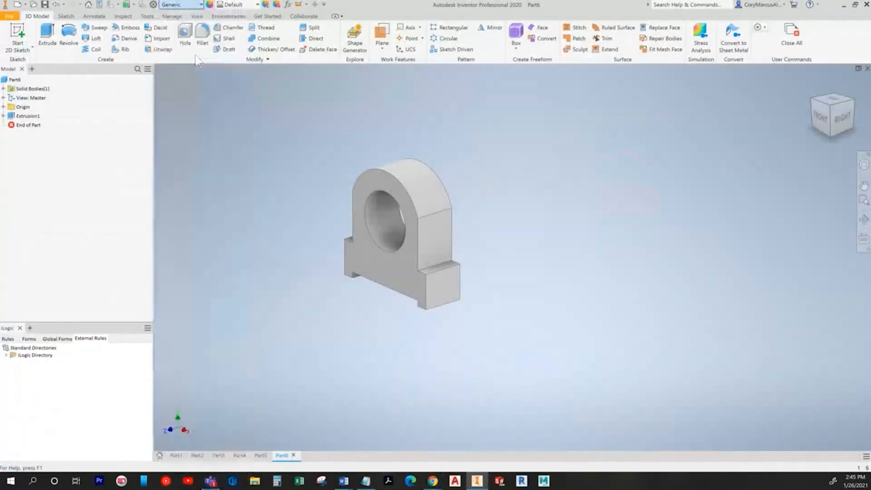
middle_click_drag(722, 319, 684, 252, "shift")
left_click(817, 128)
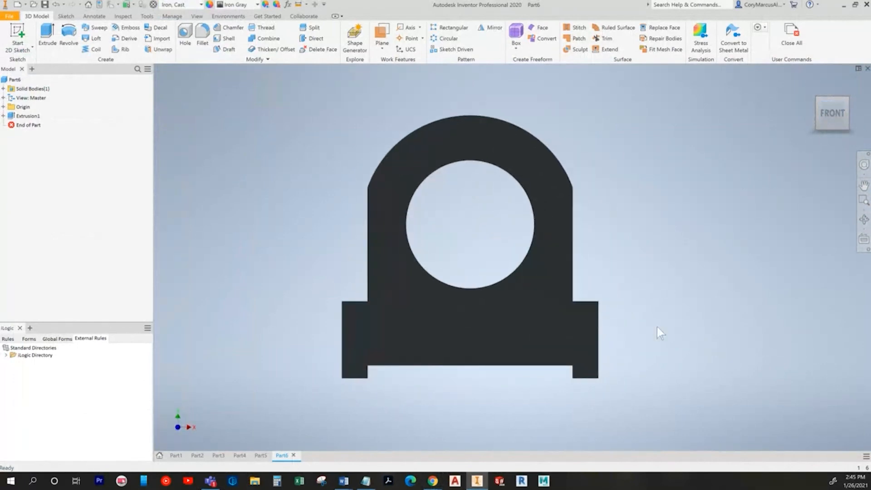
key("F6")
key("alt+Tab")
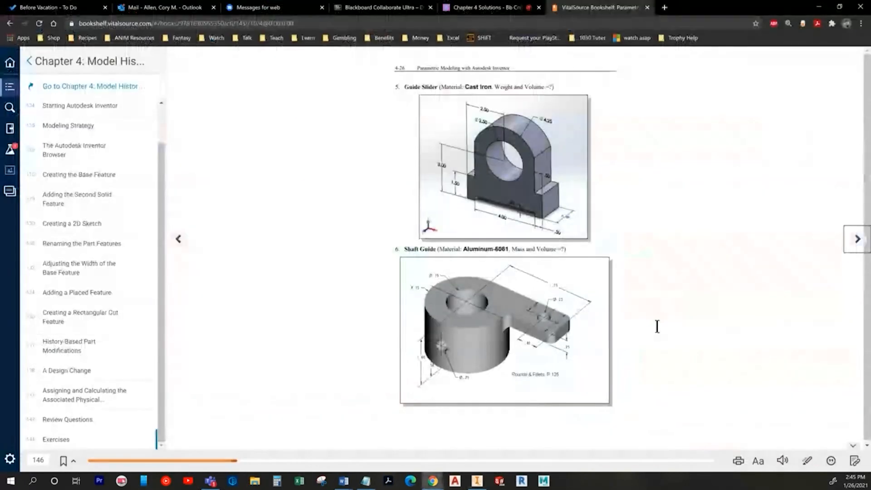
key("alt+Tab")
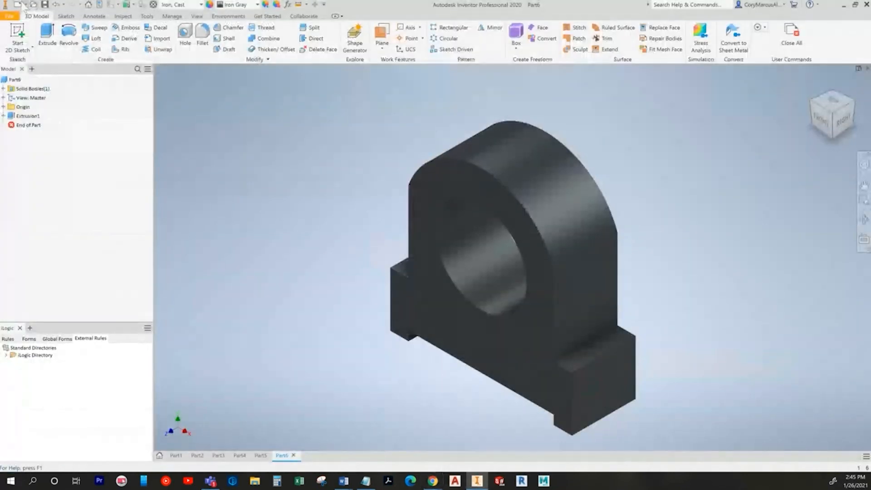
key("ctrl+n")
Step: Create Part7 from the Standard (in).ipt template and begin a 2D sketch
double_click(412, 166)
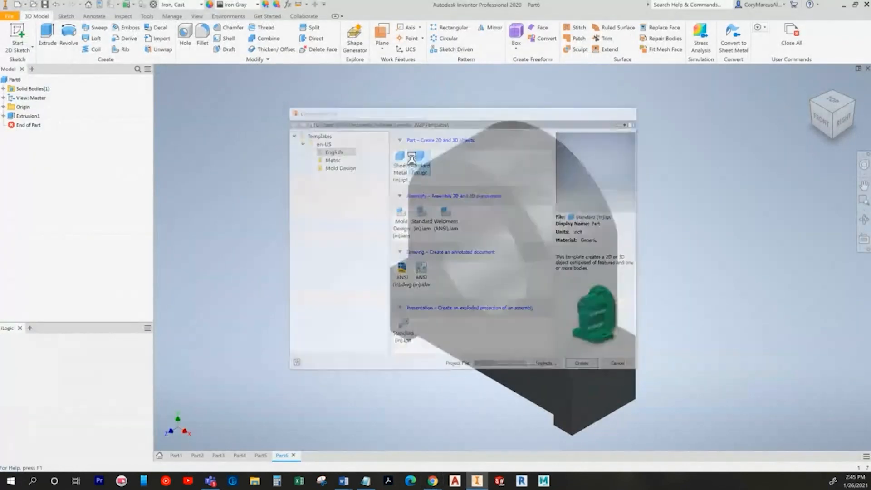
key("alt+Tab")
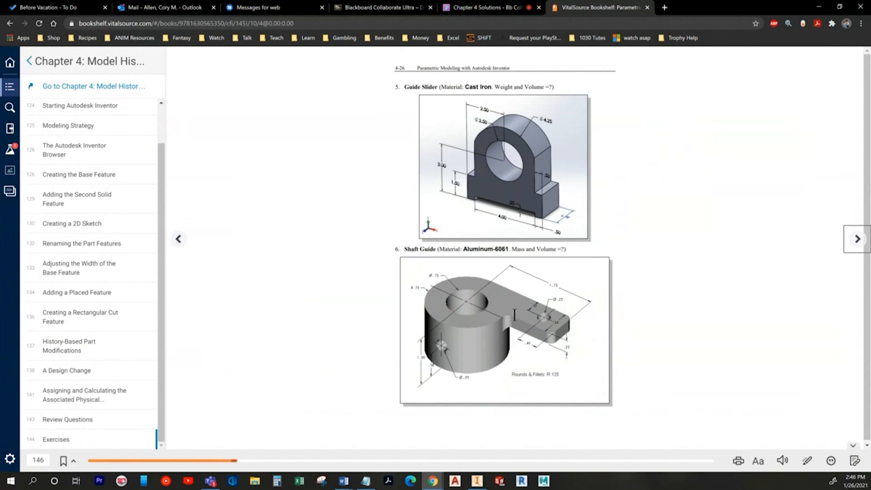
key("alt+Tab")
left_click(22, 34)
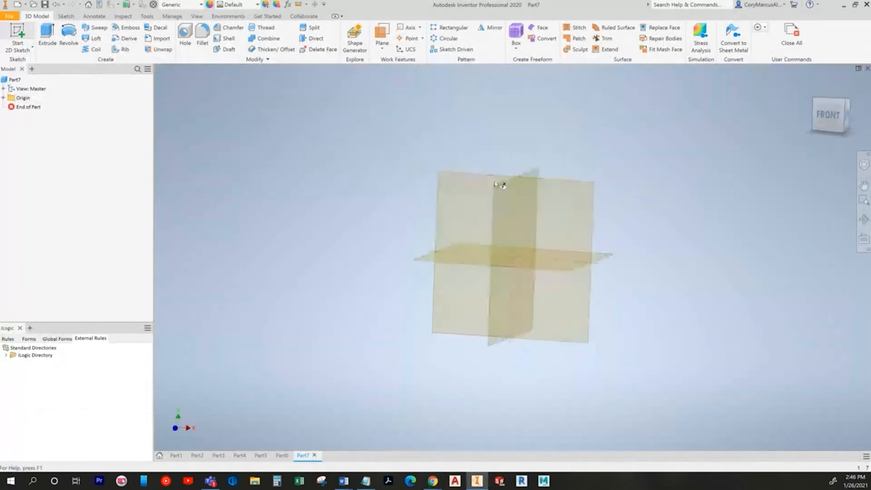
Step: Sketch on the horizontal origin plane and draw two circles centred on the origin
left_click(409, 266)
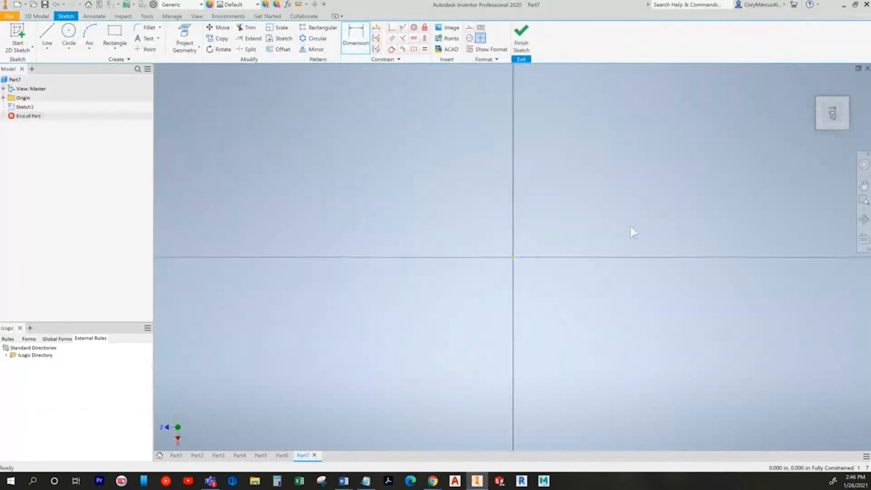
left_click(842, 80)
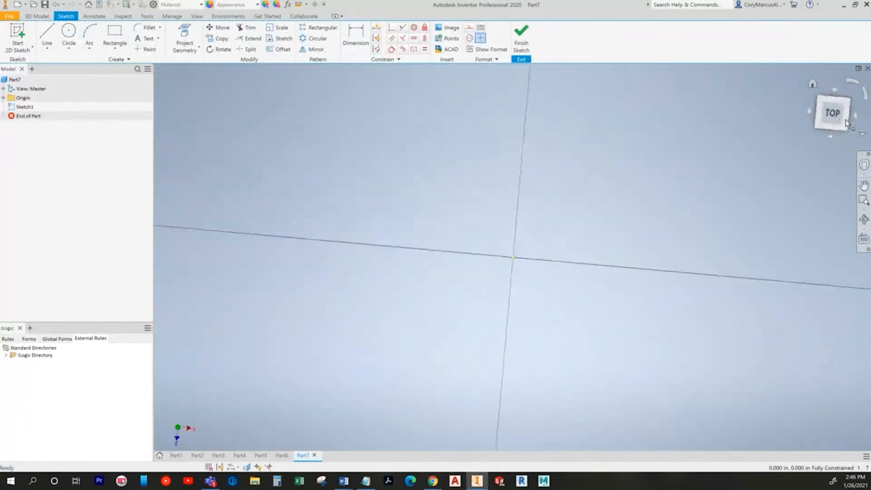
left_click(69, 32)
scroll(471, 262, "up", 5)
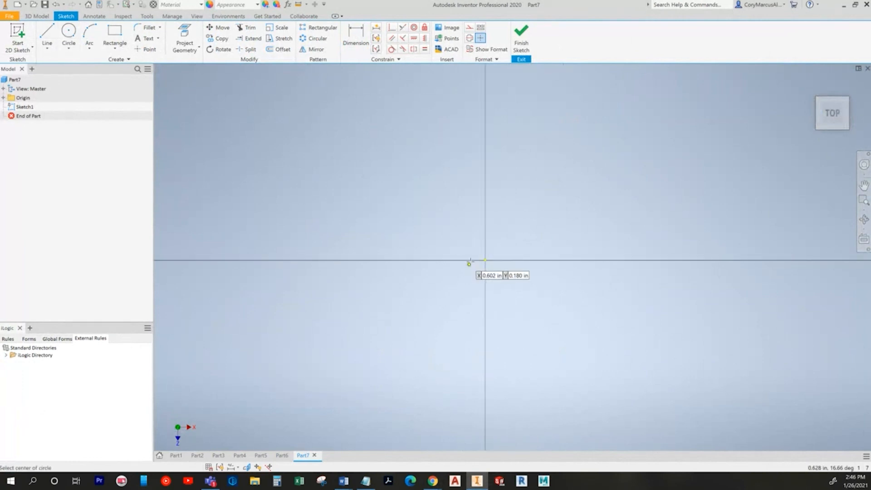
left_click(485, 260)
left_click(401, 195)
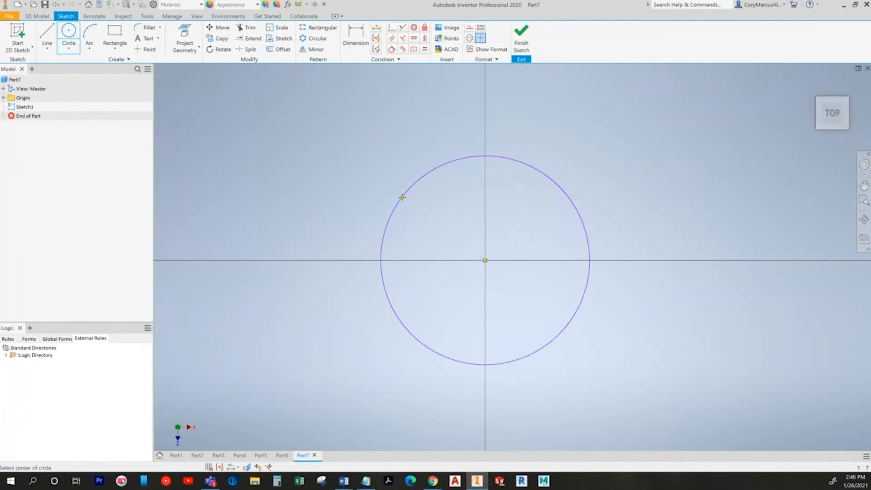
left_click(484, 260)
left_click(450, 239)
Step: Dimension the outer circle to 1.500 and the inner circle to .750 diameter
key("alt+Tab")
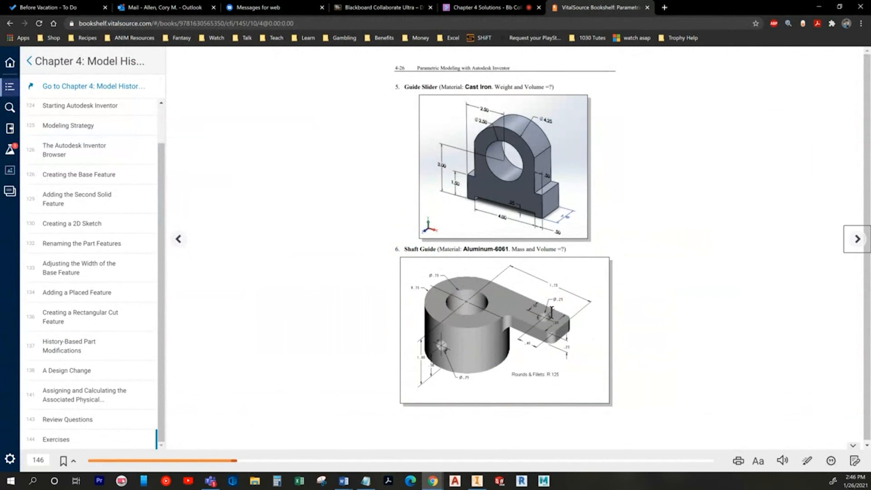
key("alt+Tab")
key("d")
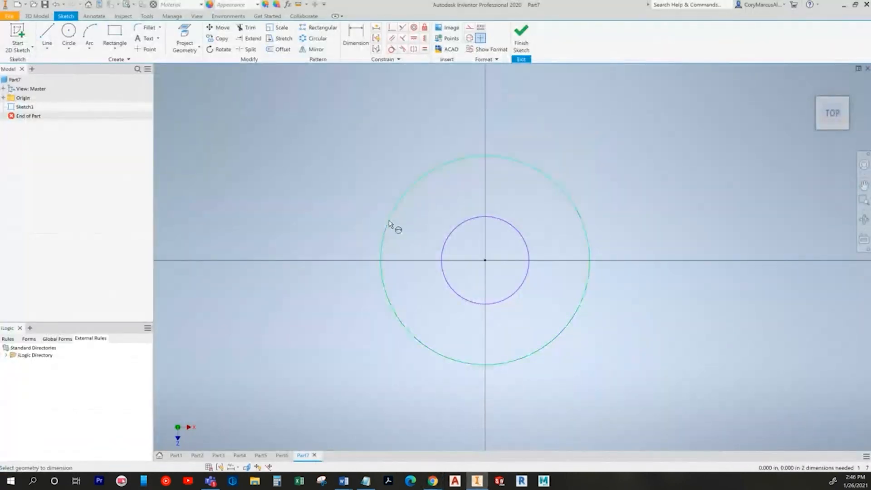
left_click(388, 184)
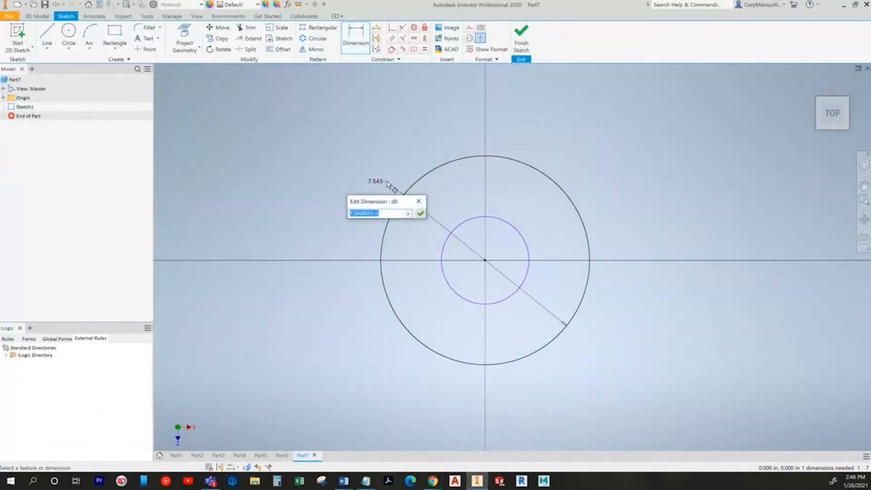
type("1.5")
key("Return")
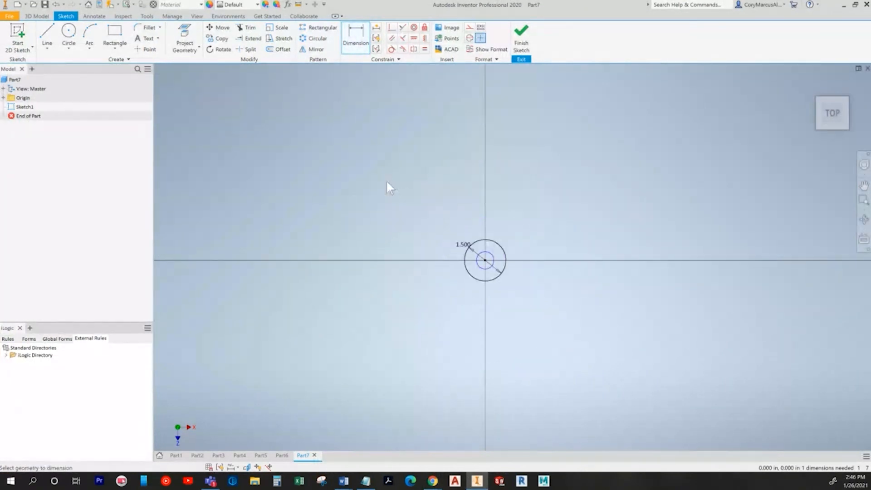
scroll(467, 228, "up", 2)
key("alt+Tab")
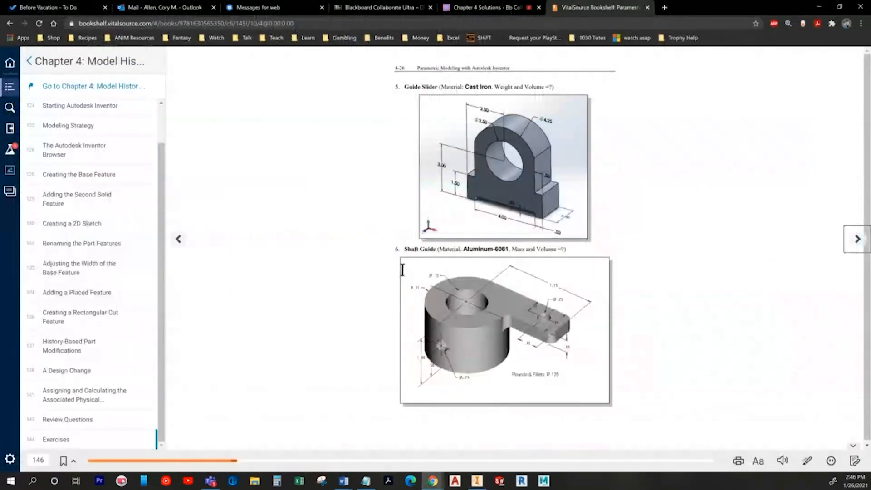
key("alt+Tab")
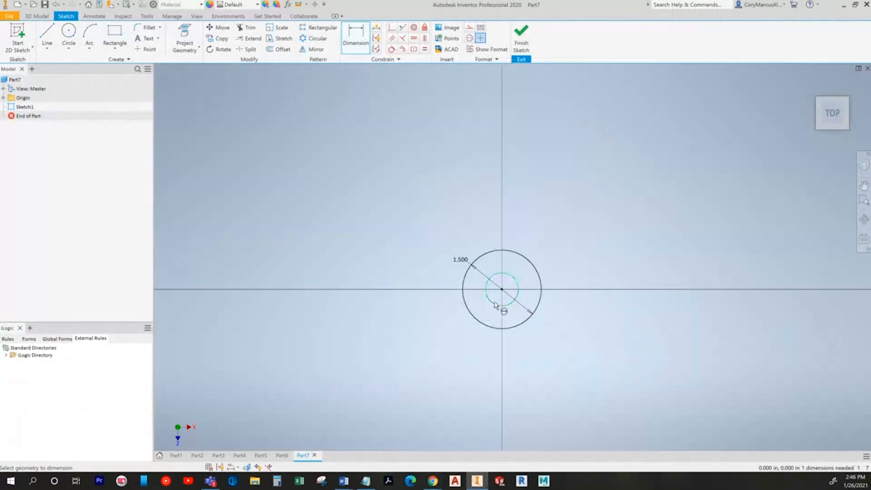
left_click(460, 309)
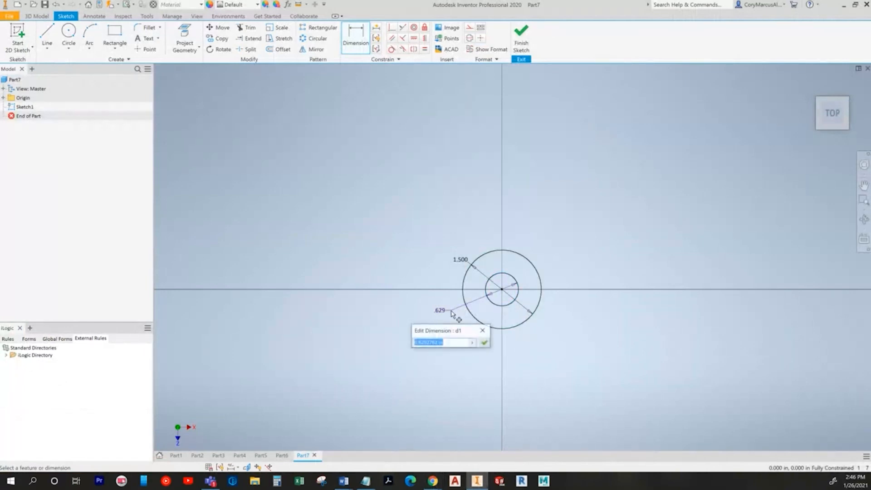
type(".75")
key("Return")
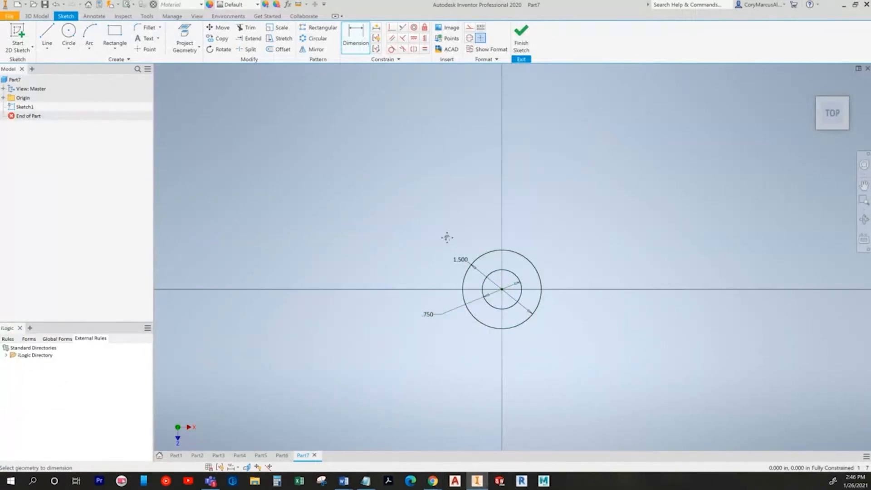
middle_click_drag(447, 237, 336, 203)
left_click(39, 15)
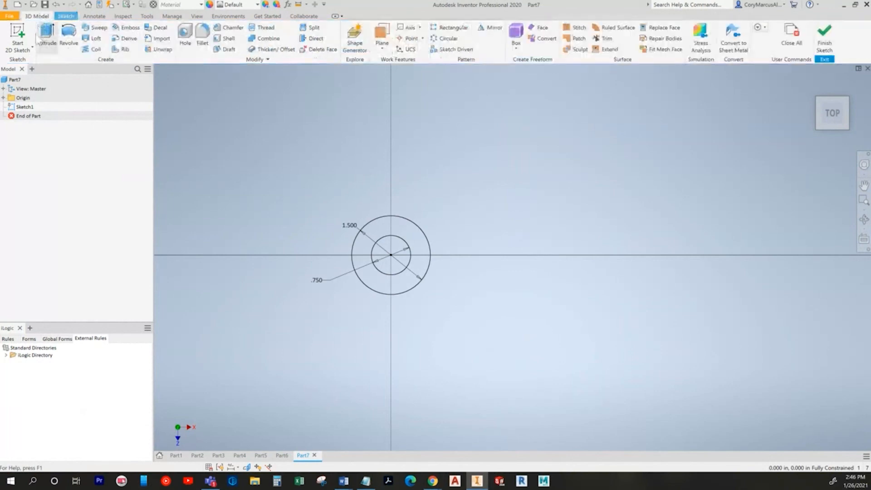
Step: Extrude the ring profile 1 in with flipped direction to form the hollow cylinder
left_click(48, 35)
key("alt+Tab")
key("alt+Tab")
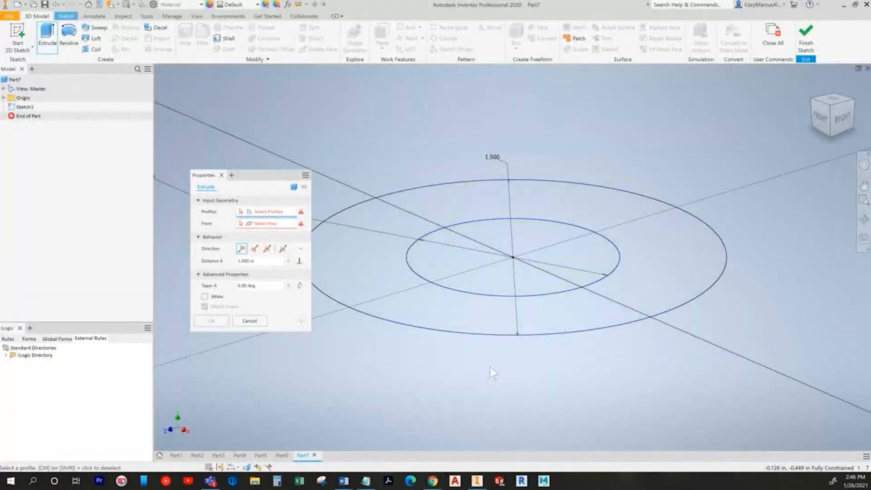
key("alt+Tab")
key("alt+Tab")
left_click(386, 272)
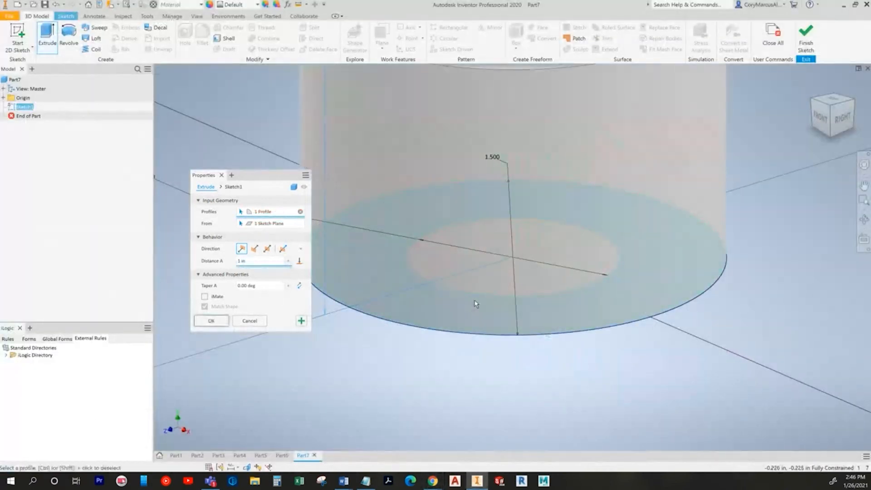
left_click(255, 249)
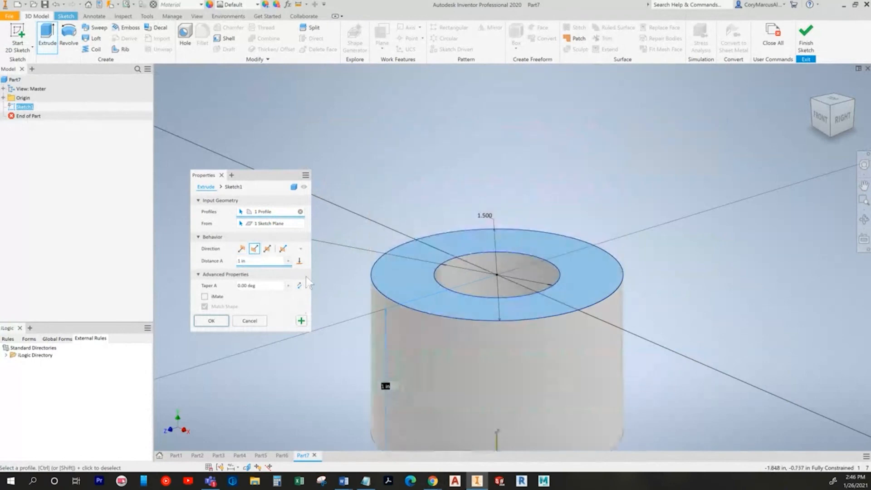
left_click(220, 320)
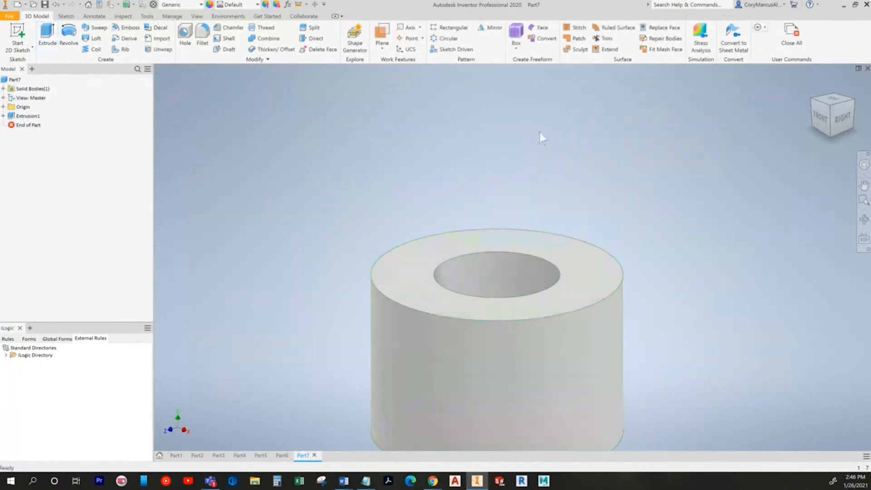
left_click(24, 34)
middle_click_drag(635, 258, 731, 288, "shift")
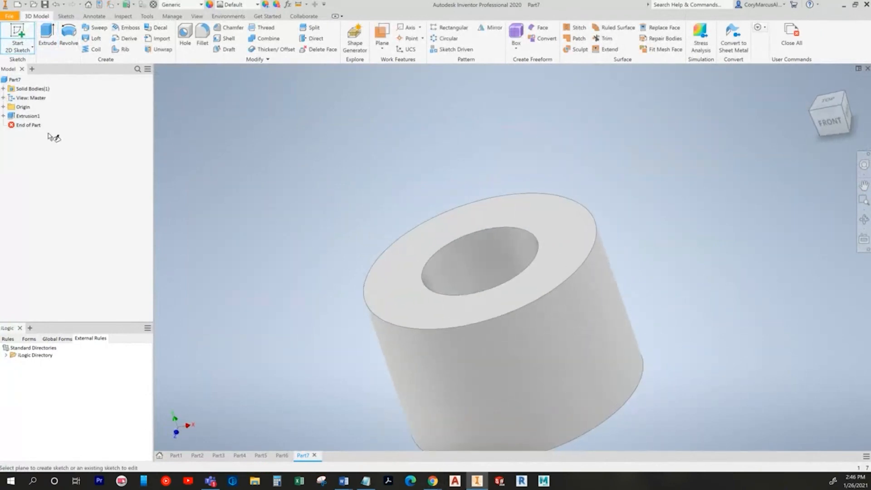
Step: Draw a two-point rectangle for the arm on the cylinder's top face
left_click(579, 221)
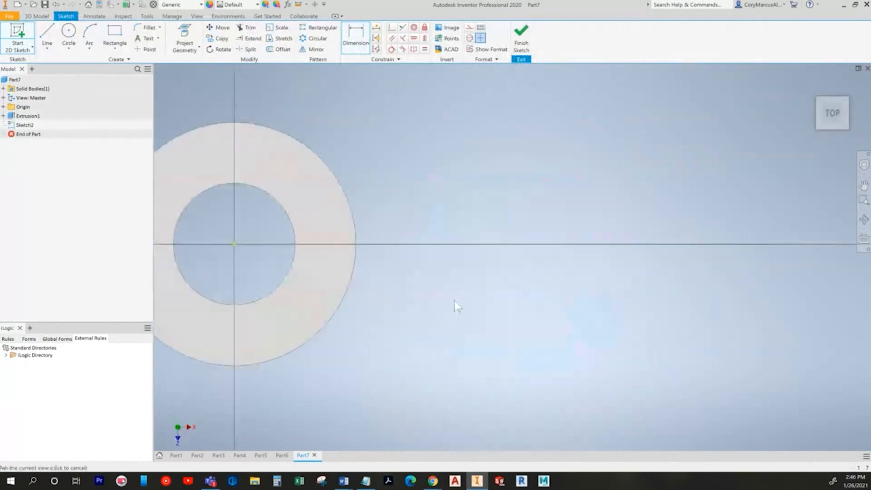
left_click(115, 34)
left_click(257, 140)
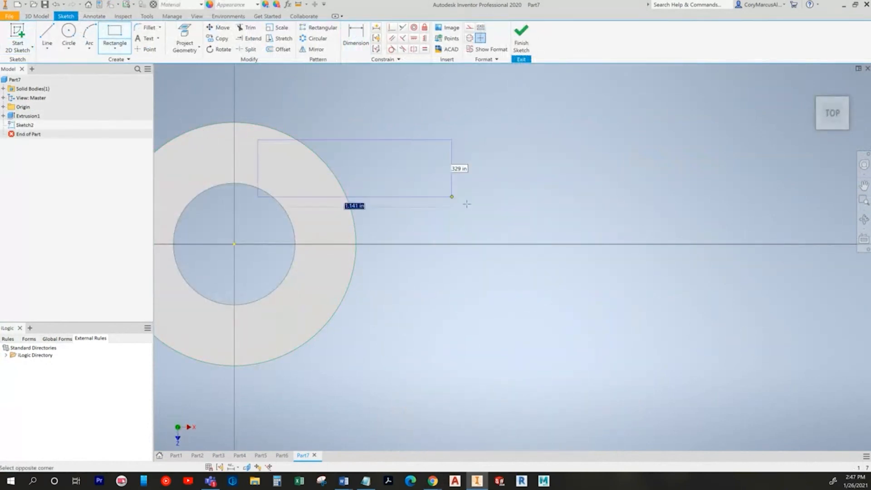
left_click(527, 189)
Step: Dimension the rectangle's top edge to 1.750 and its right edge to .600
key("alt+Tab")
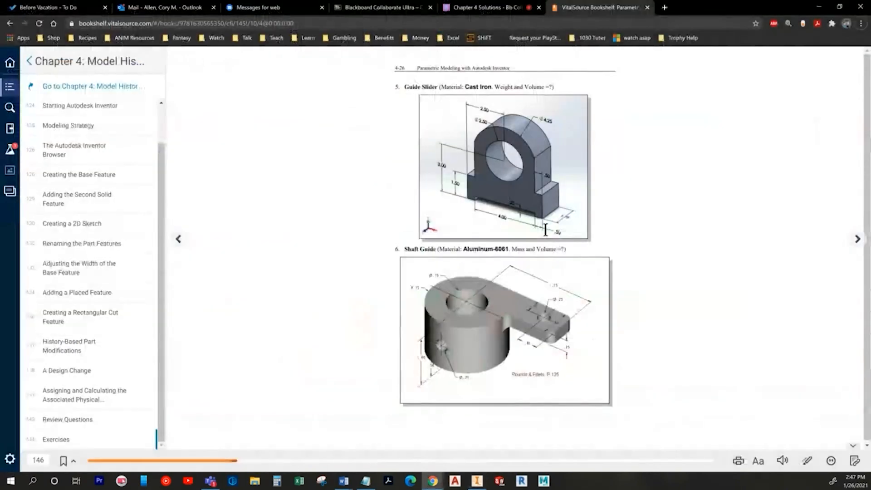
key("alt+Tab")
key("d")
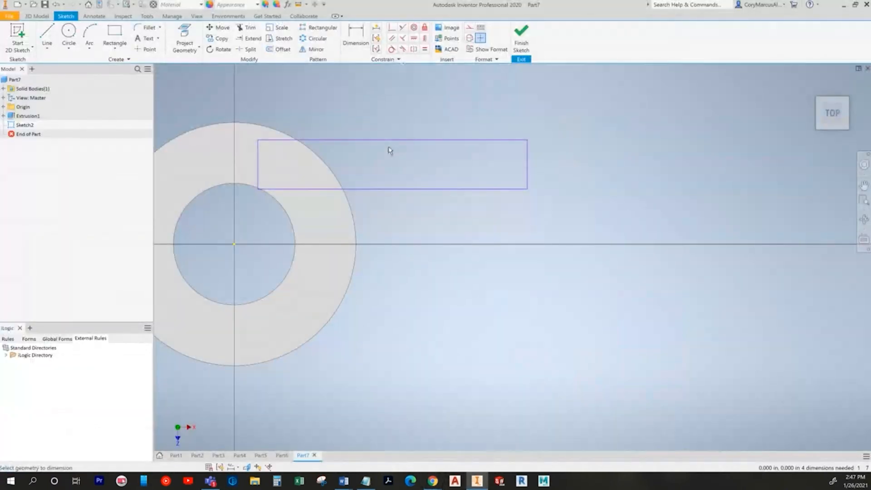
left_click(388, 140)
left_click(389, 93)
type("1.75")
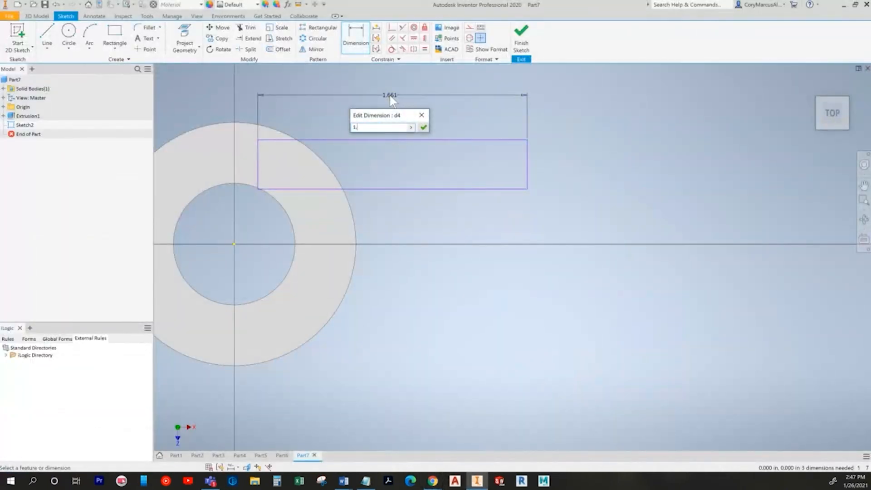
key("Return")
key("alt+Tab")
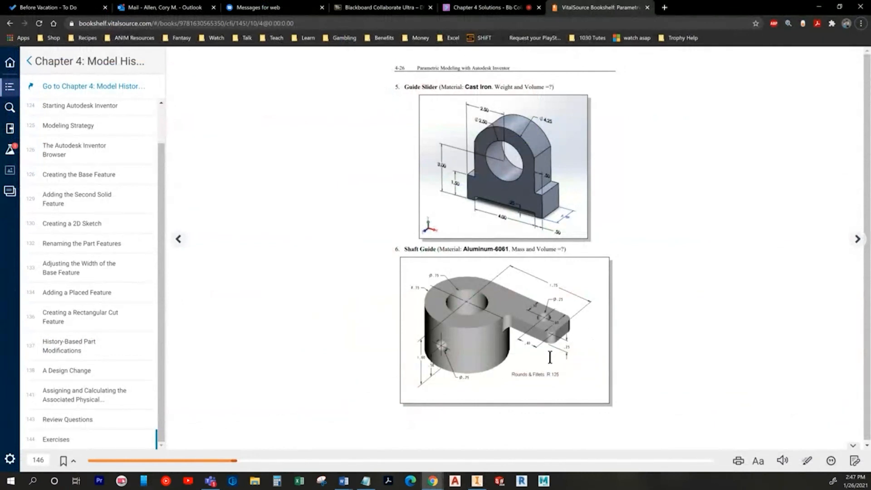
key("alt+Tab")
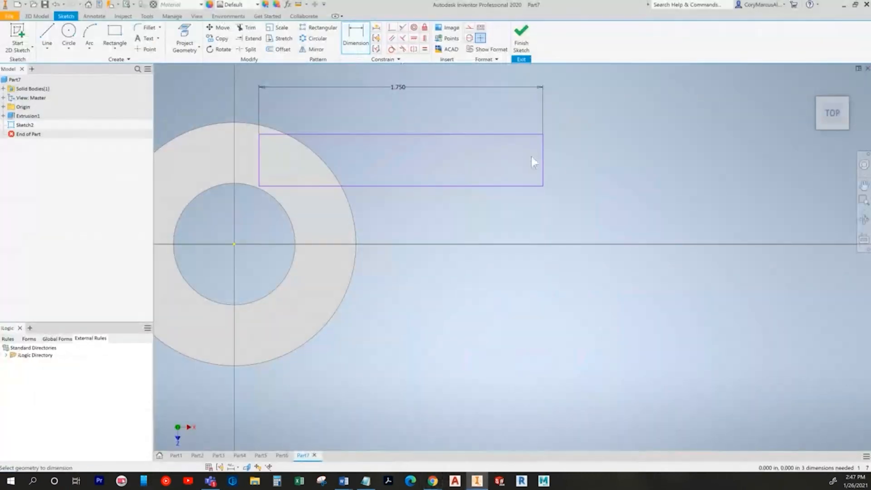
left_click(555, 163)
left_click(507, 173)
type(".6")
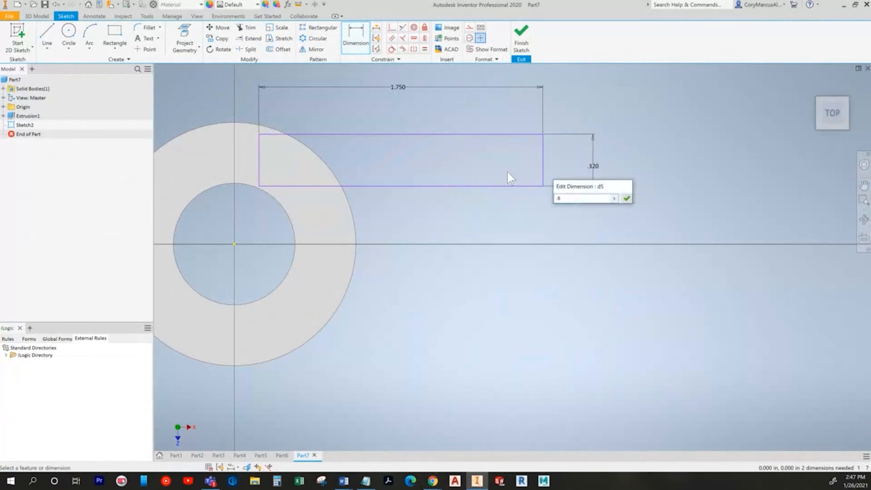
key("Return")
left_click(69, 34)
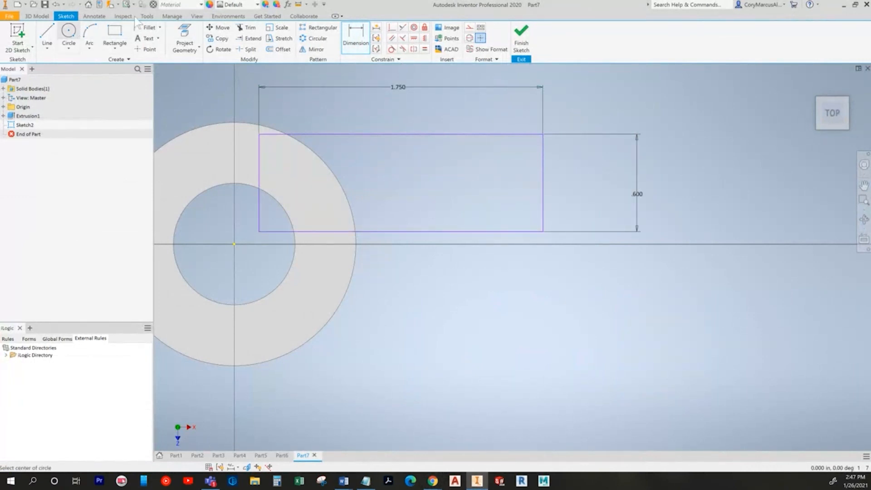
Step: Draw a small circle in the arm, aligned level with the right edge midpoint
left_click(467, 171)
left_click(462, 159)
left_click(356, 37)
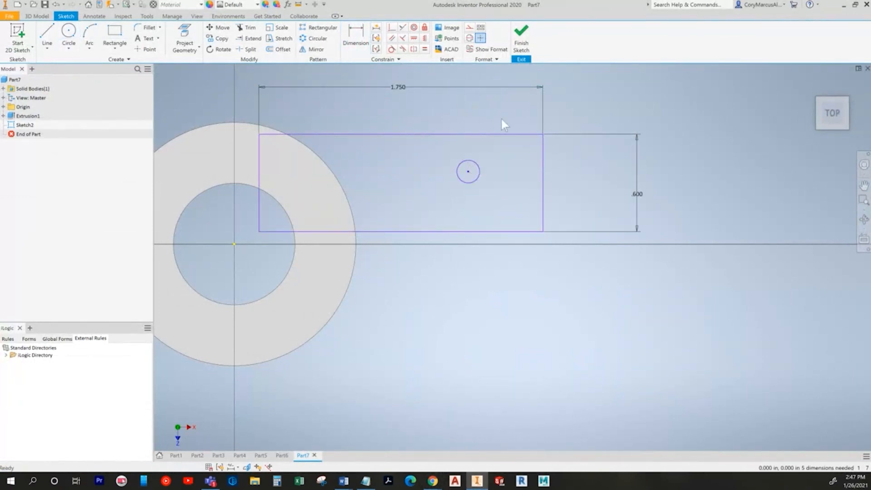
key("alt+Tab")
key("alt+Tab")
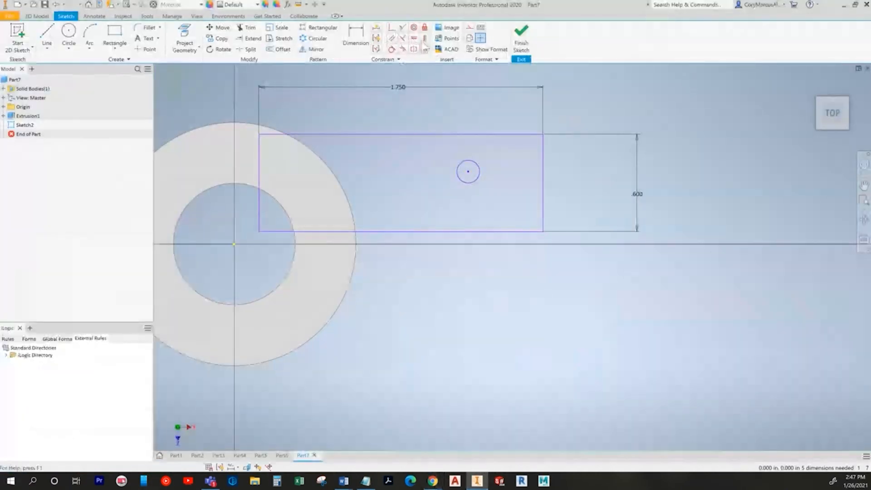
left_click(468, 172)
left_click(542, 182)
key("alt+Tab")
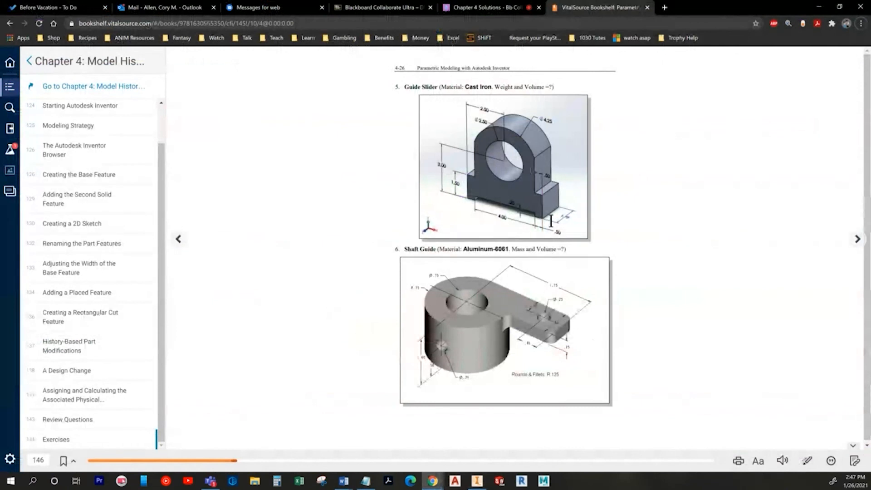
key("alt+Tab")
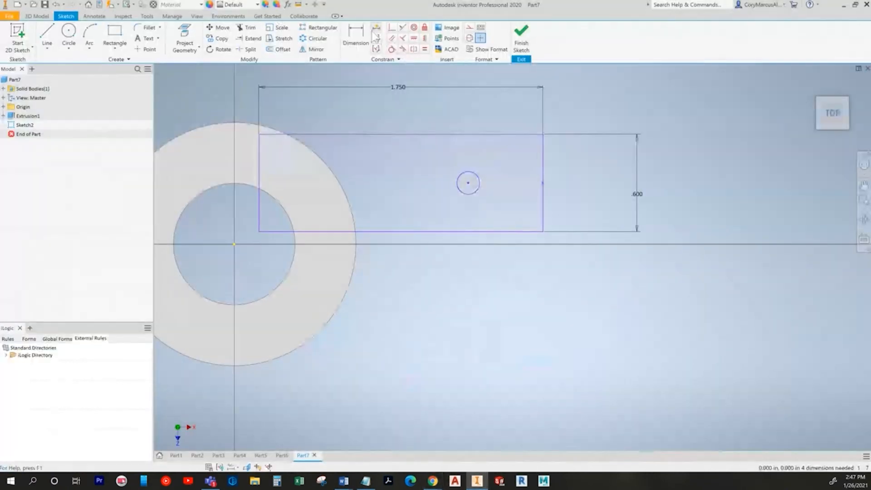
Step: Dimension the hole .400 from the arm's end with a .250 diameter
left_click(544, 142)
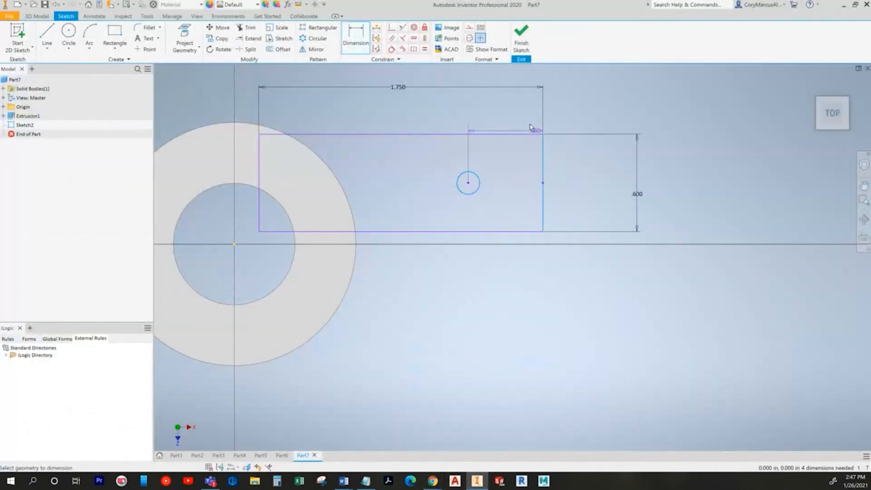
left_click(506, 105)
key("BackSpace")
key("Escape")
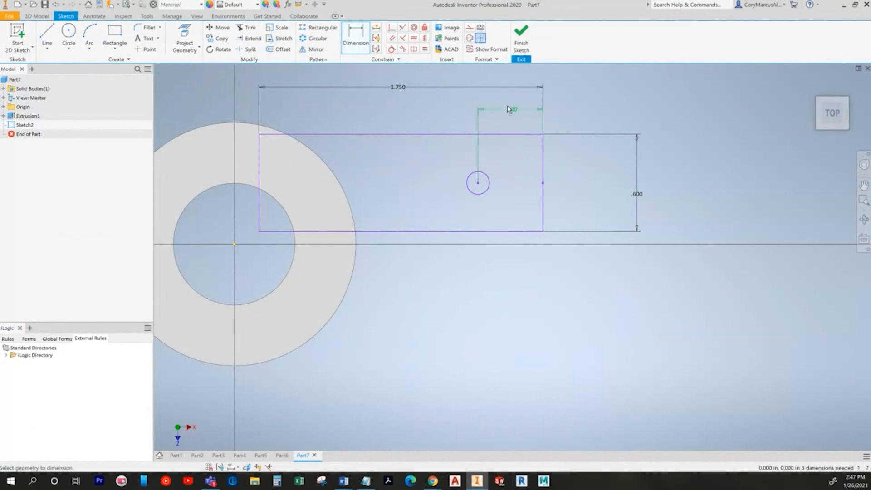
key("alt+Tab")
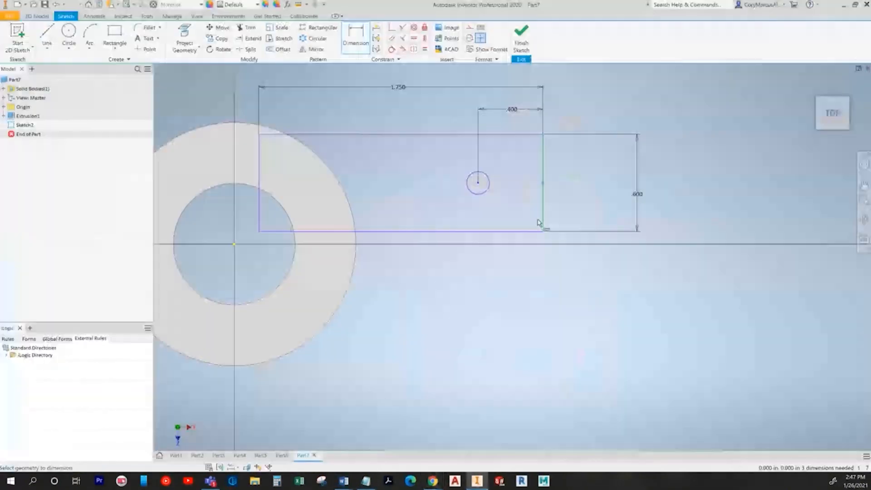
key("alt+Tab")
left_click(472, 181)
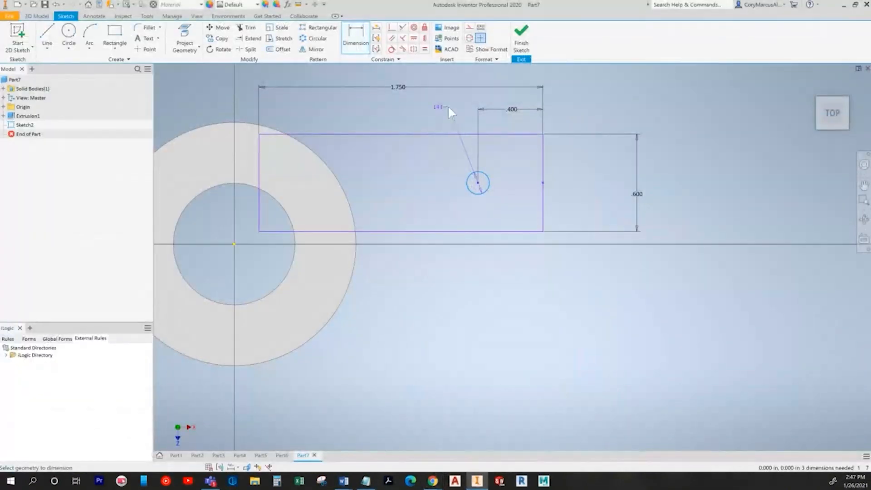
left_click(448, 108)
type(".25")
key("Return")
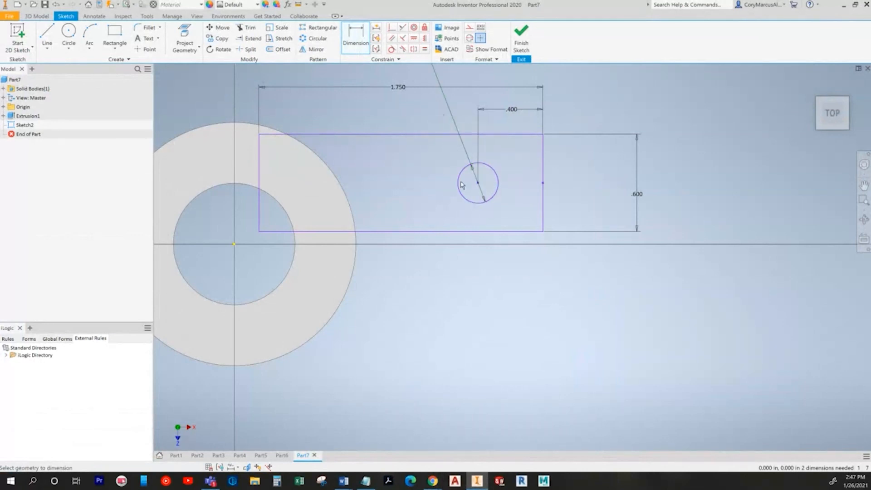
Step: Project the ring's outer edge and make the arm's top line tangent to it
left_click(185, 40)
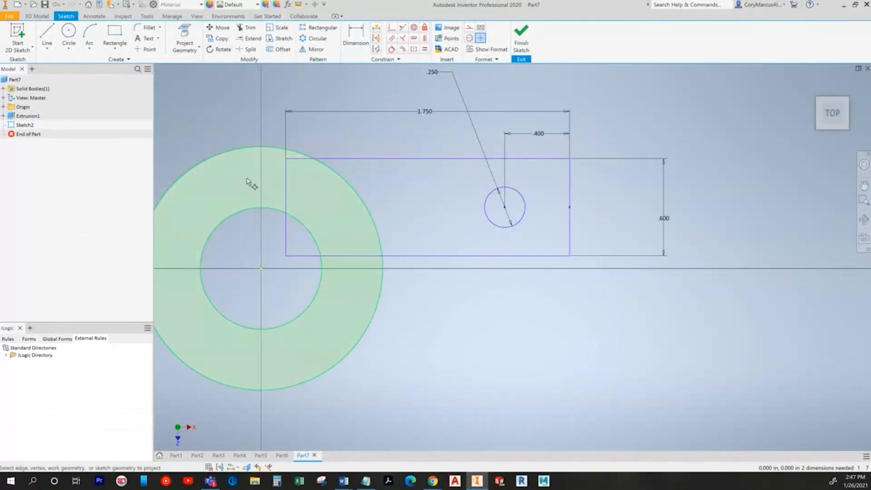
left_click(250, 149)
left_click(391, 49)
left_click(335, 158)
left_click(274, 150)
key("Escape")
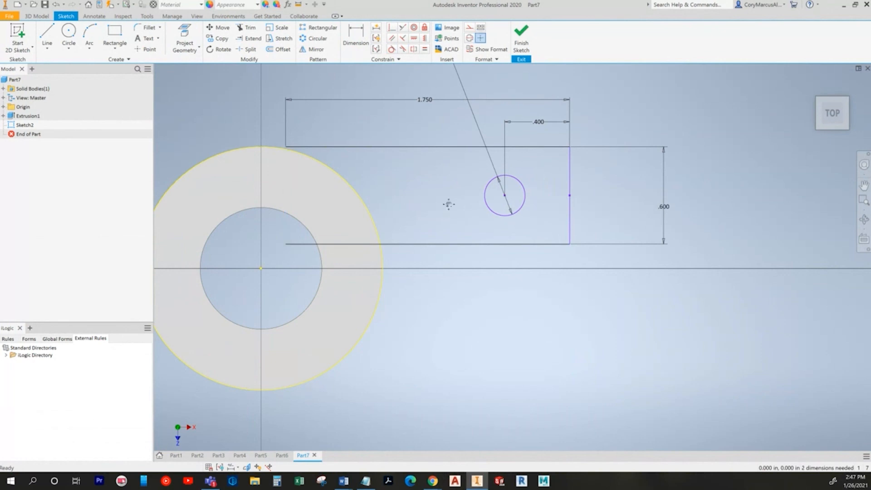
Step: Trim the arm's bottom line inside the ring and delete the 1.750 width dimension
middle_click_drag(449, 204, 469, 204)
left_click(247, 27)
left_click(325, 243)
key("Escape")
left_click(249, 38)
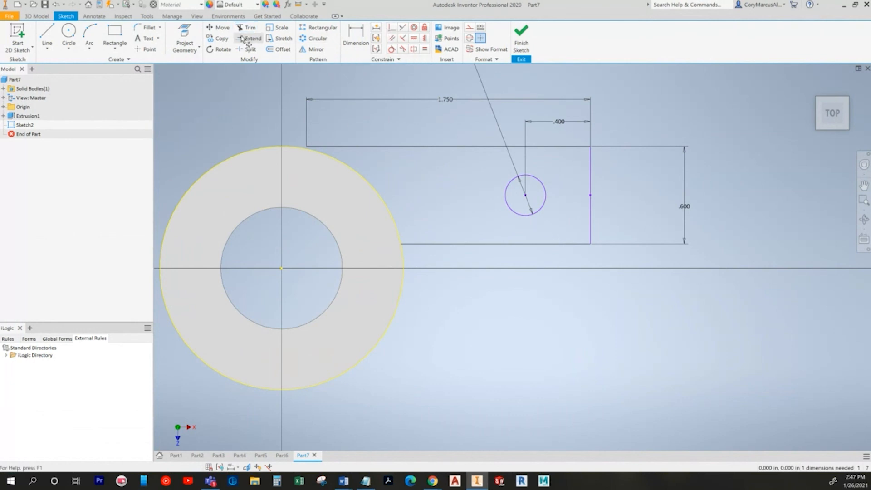
left_click(327, 147)
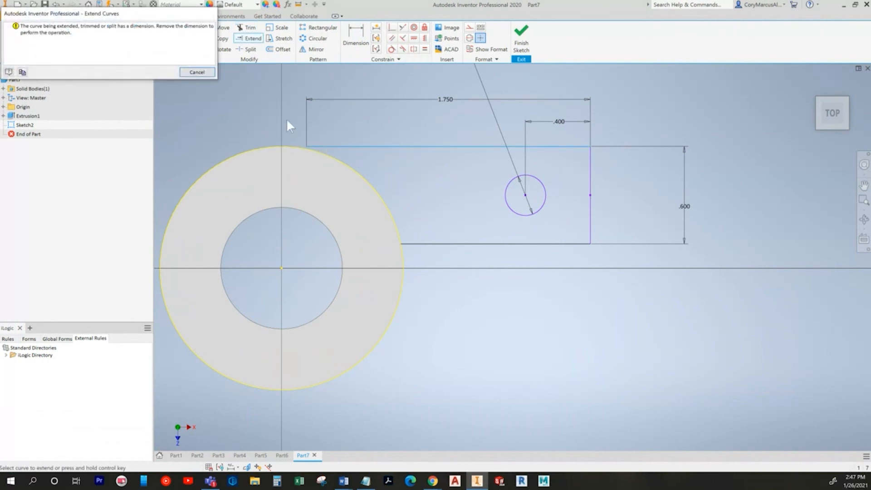
key("Escape")
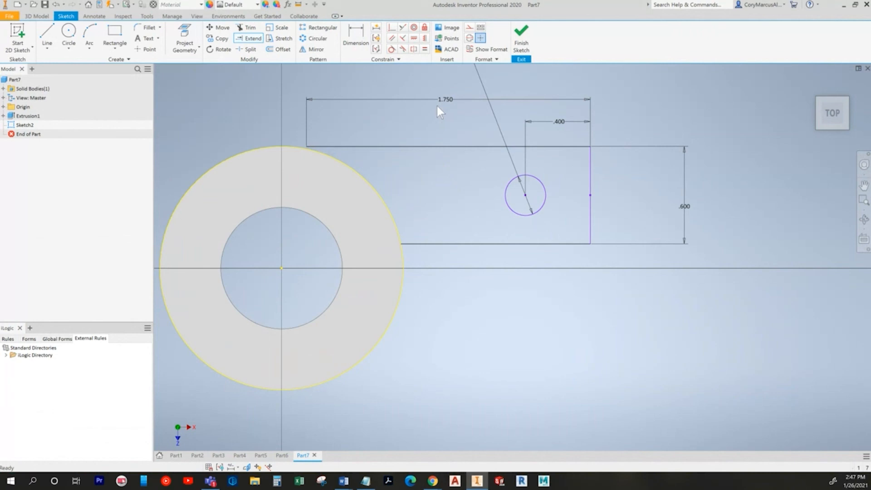
middle_click_drag(437, 105, 477, 171)
left_click(489, 167)
key("Delete")
Step: Make the top line's left endpoint coincident with the ring, restoring the 1.750 dimension
left_click(393, 28)
left_click(347, 213)
left_click(362, 224)
key("Escape")
key("ctrl+z")
key("ctrl+z")
left_click(392, 28)
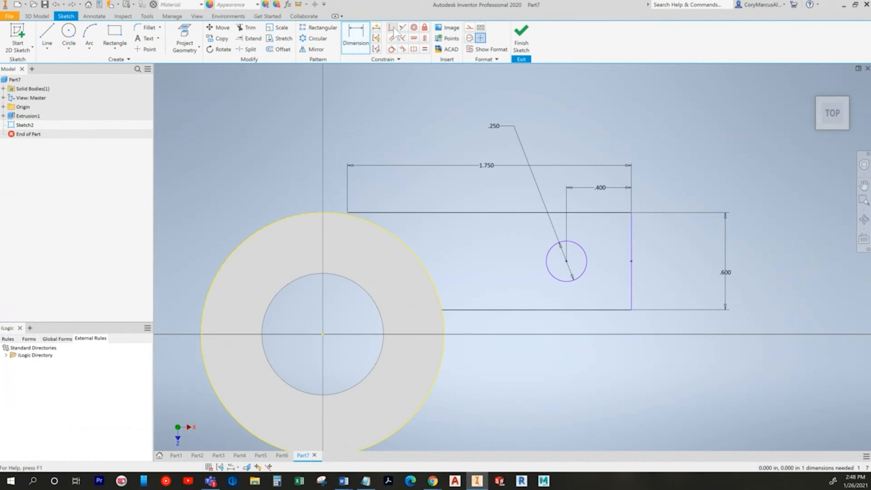
left_click(348, 212)
left_click(389, 230)
key("Escape")
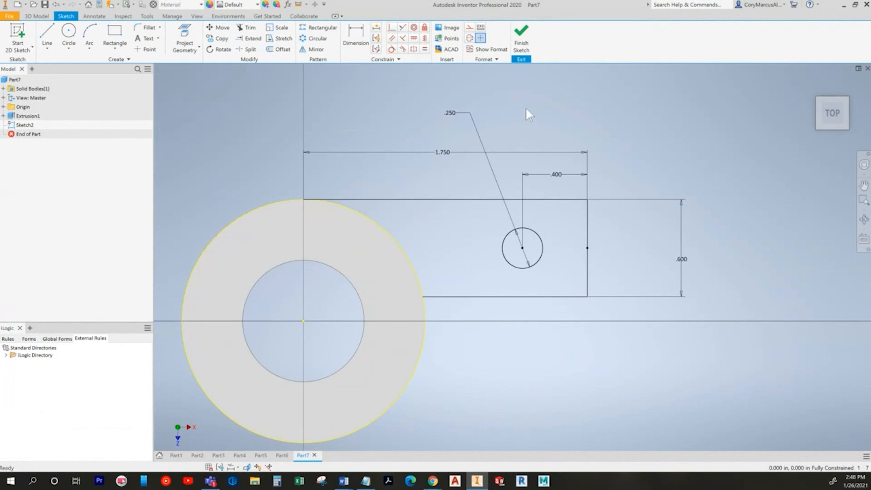
left_click_drag(449, 114, 472, 176)
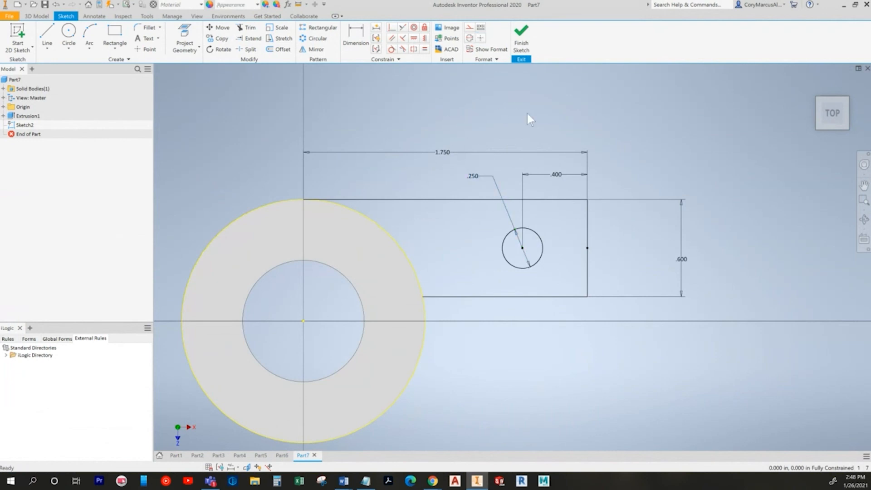
key("alt+Tab")
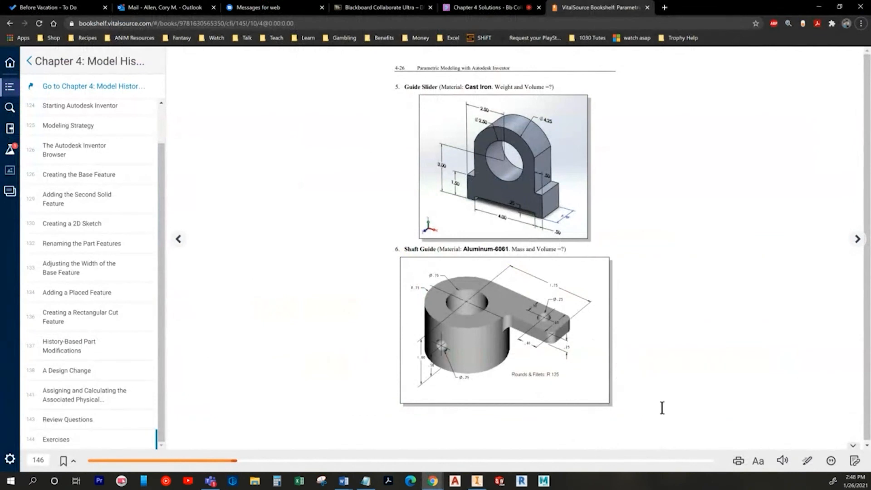
key("alt+Tab")
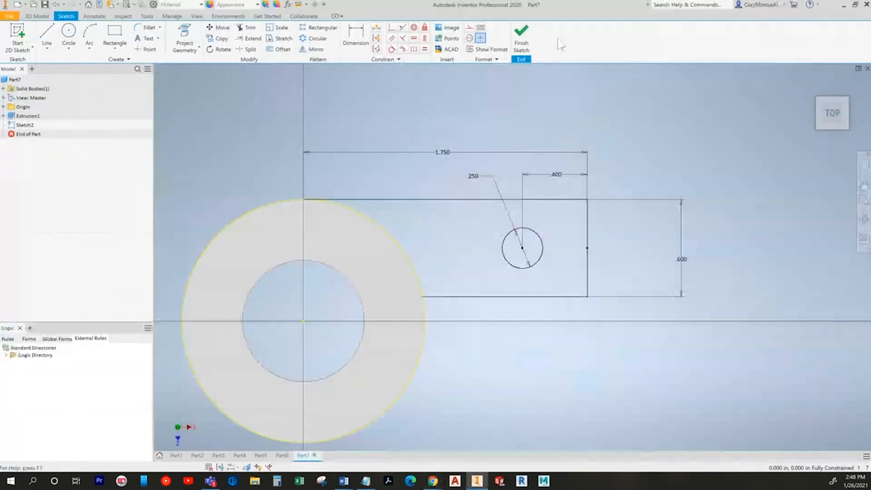
Step: Extrude the holed arm profile 0.25 in to join the tab to the cylinder
left_click(528, 41)
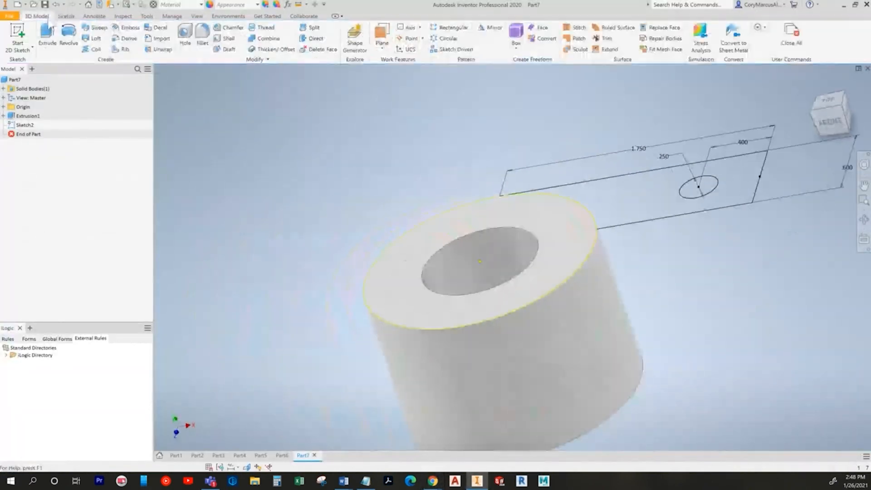
left_click(44, 39)
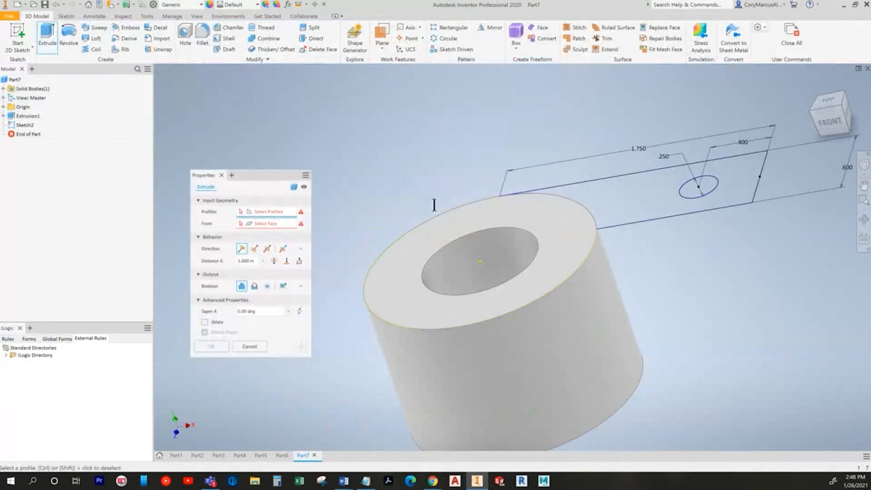
key("alt+Tab")
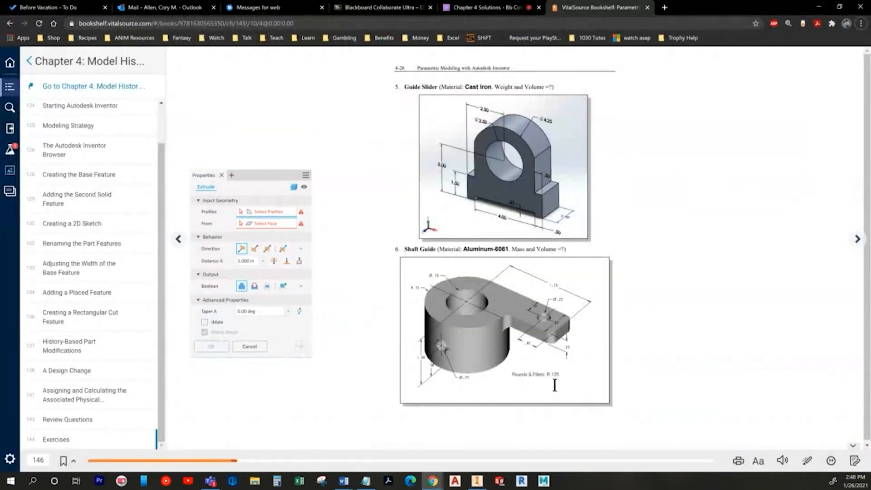
left_click(248, 261)
type(".25")
left_click(653, 211)
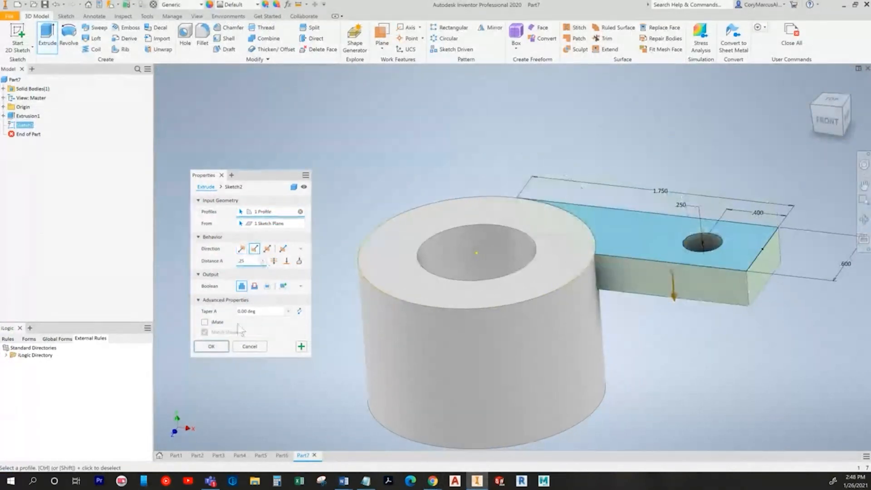
left_click(211, 346)
middle_click_drag(393, 73, 376, 183, "shift")
left_click(17, 36)
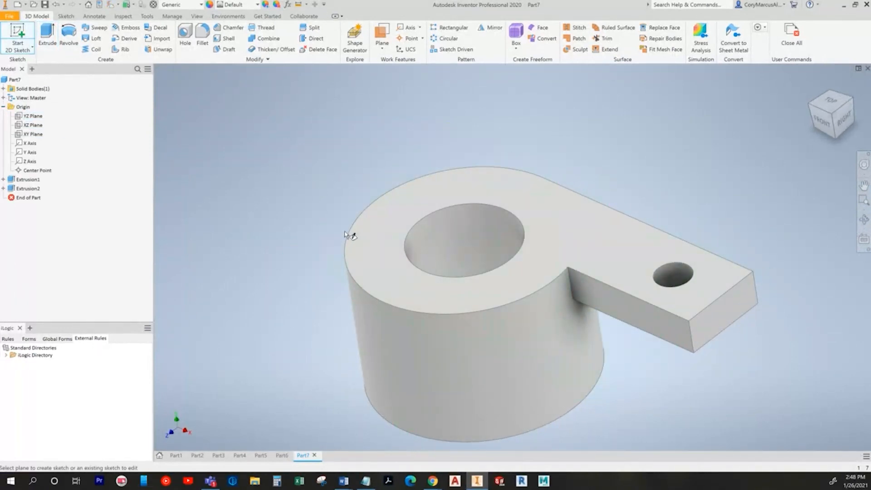
Step: Draw a small circle inside the bore on a sliced XY-plane sketch
left_click(37, 135)
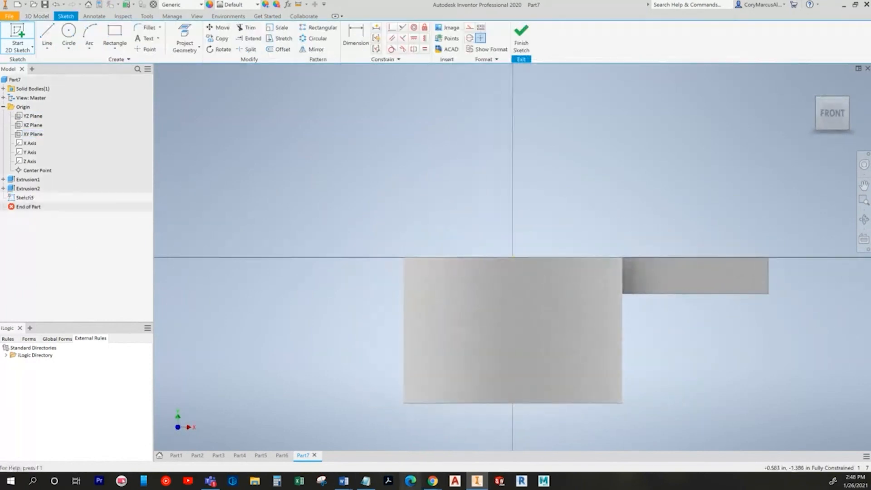
left_click(246, 466)
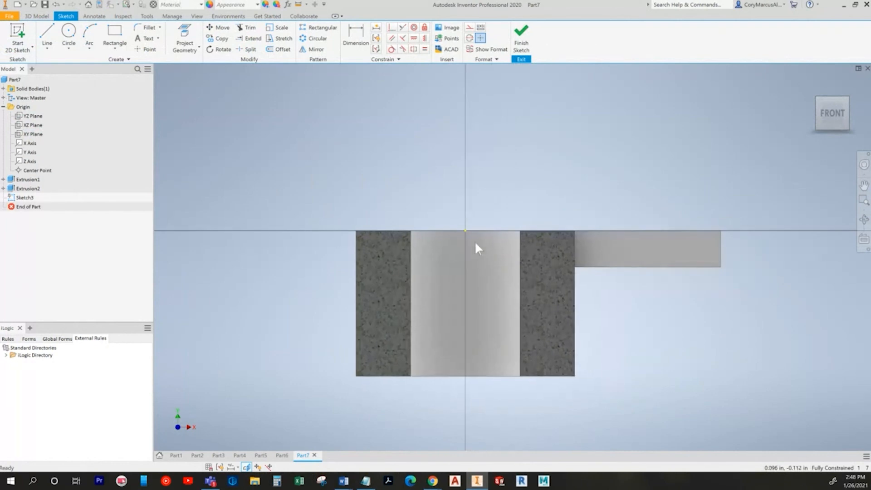
left_click(68, 31)
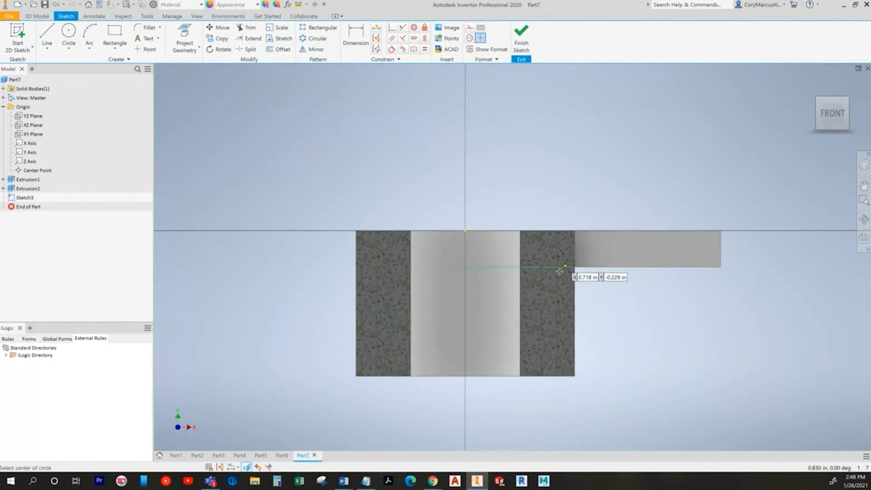
left_click(472, 313)
left_click(465, 303)
middle_click_drag(465, 301, 438, 277)
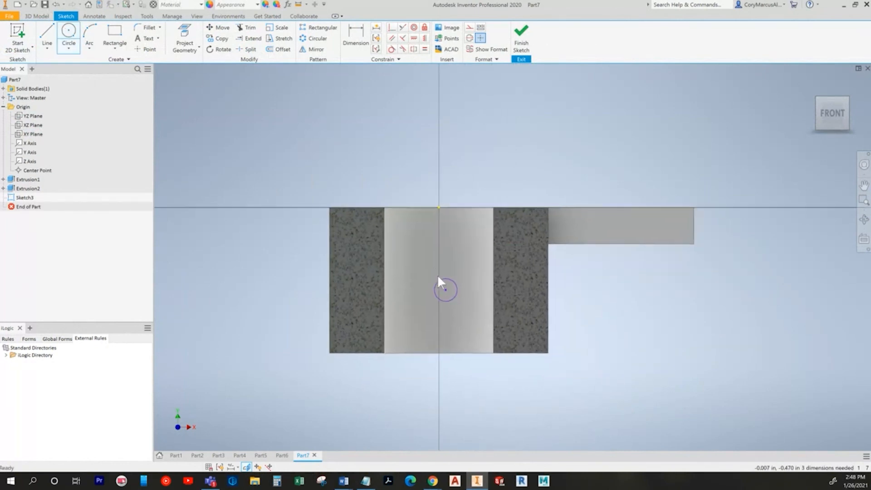
Step: Dimension the circle to Ø0.25, placed 0.5 above the part's bottom edge
key("alt+Tab")
key("alt+Tab")
key("d")
left_click(463, 311)
type(".25")
key("Return")
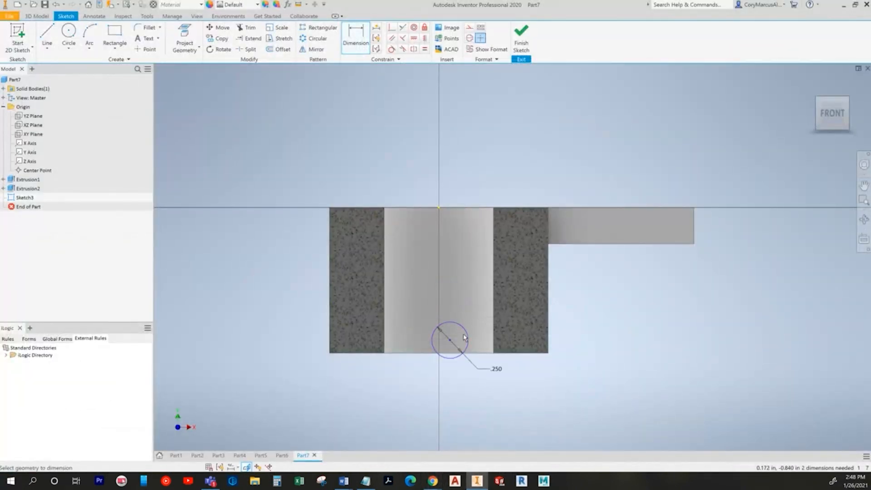
key("alt+Tab")
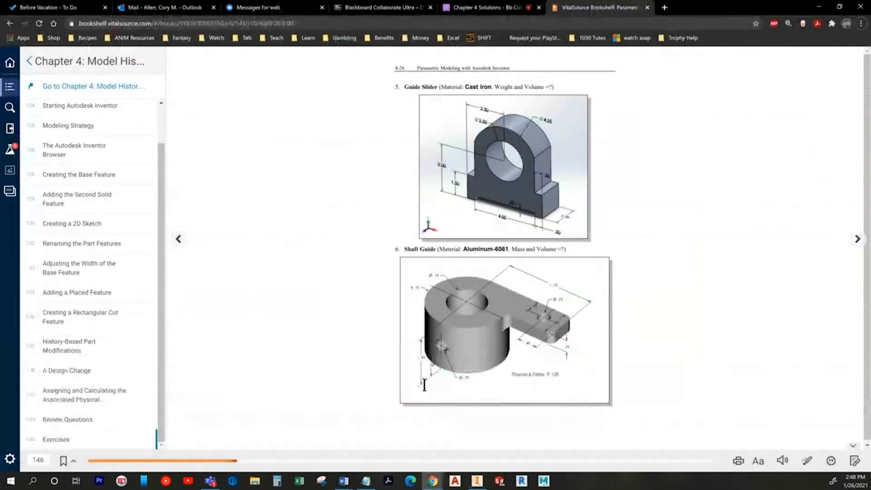
key("alt+Tab")
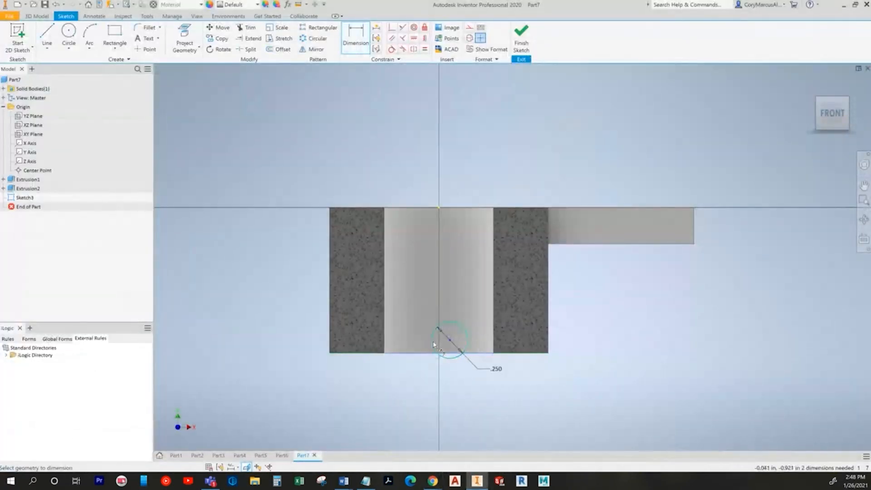
left_click(415, 341)
left_click(407, 342)
type(".5")
key("Return")
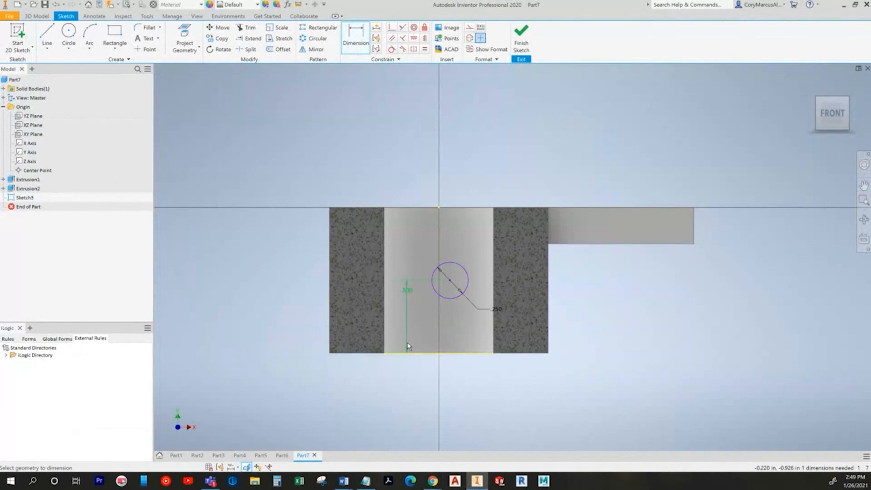
Step: Align the circle's centre vertically under the origin and finish the sketch
left_click(424, 41)
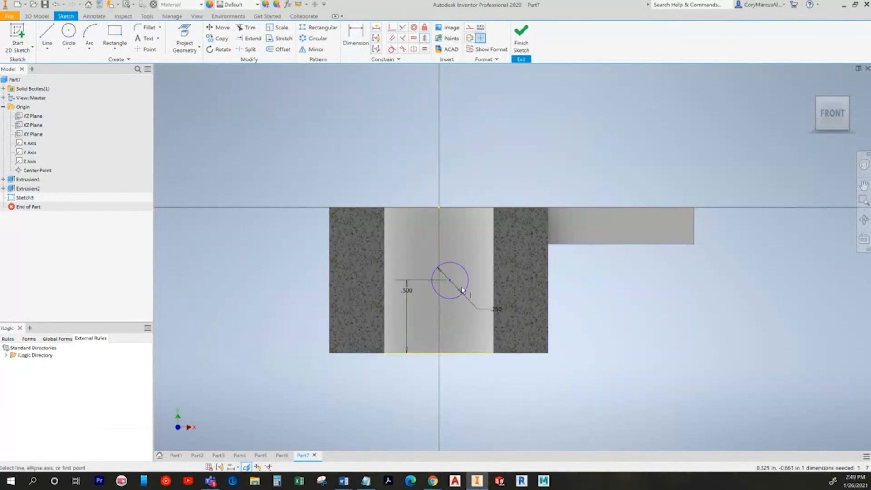
left_click(449, 281)
left_click(439, 208)
left_click(521, 36)
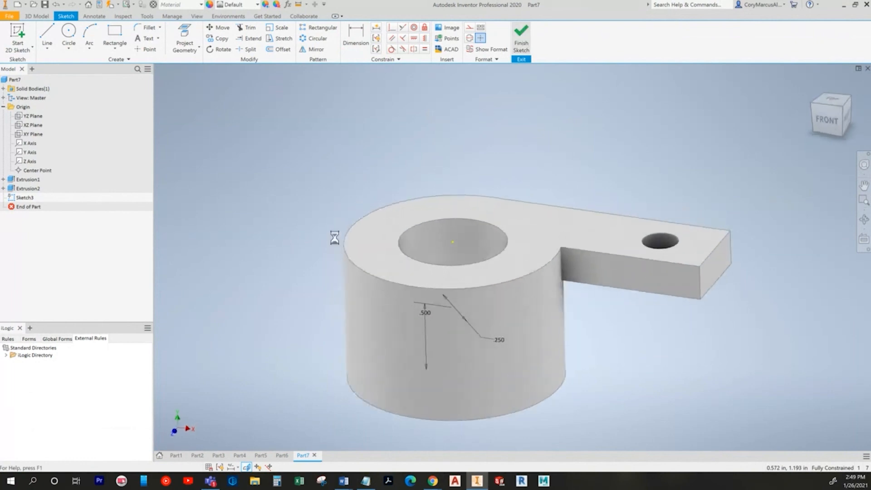
Step: Cut the Ø0.25 circle inward through the cylinder wall as a side cross-hole
left_click(47, 36)
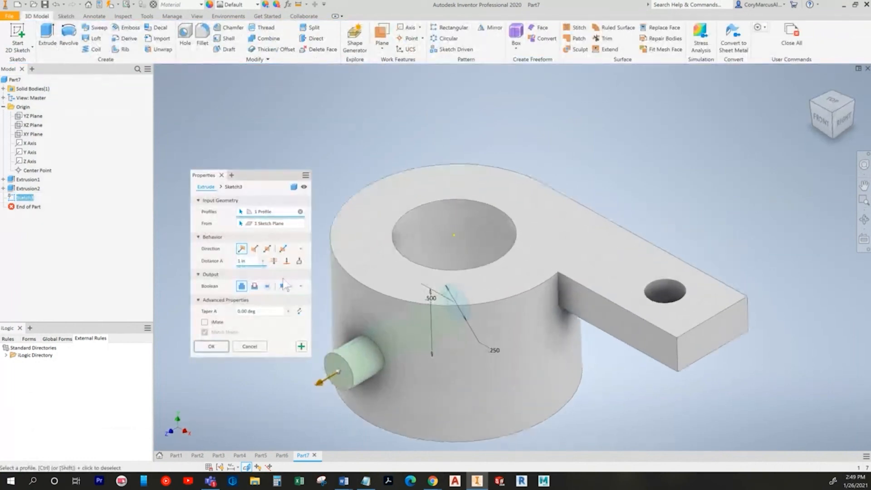
left_click(254, 286)
left_click(274, 261)
left_click(242, 249)
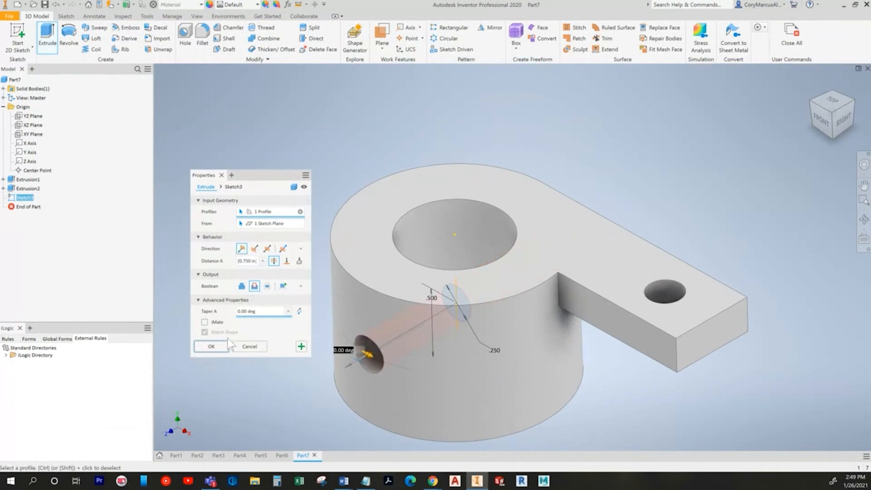
left_click(213, 349)
middle_click_drag(731, 208, 410, 172, "shift")
key("alt+Tab")
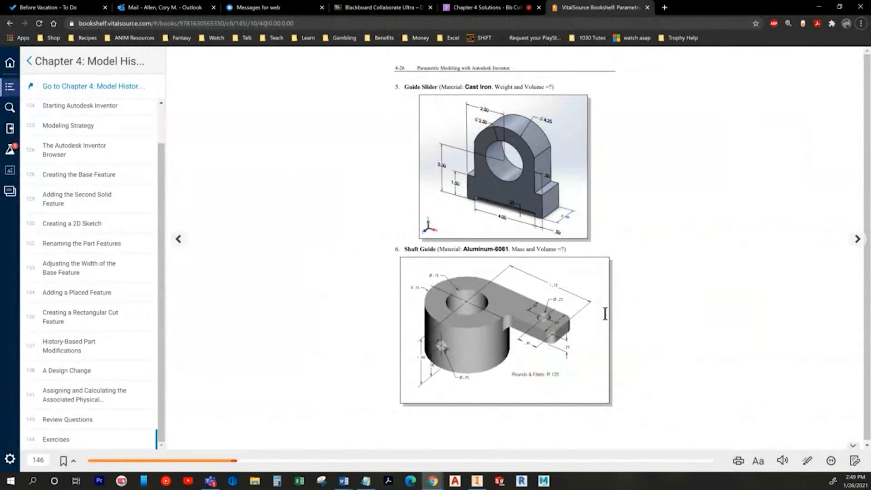
key("alt+Tab")
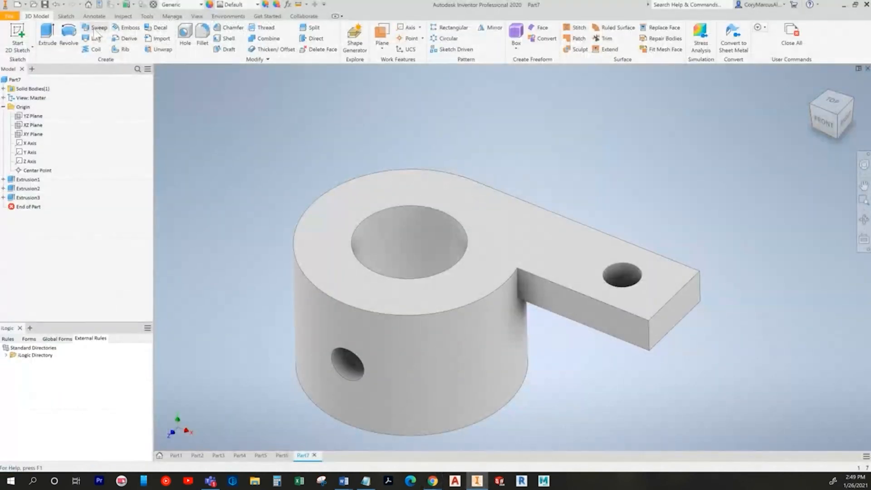
Step: Fillet the arm's two end corner edges at 0.125 in
left_click(202, 36)
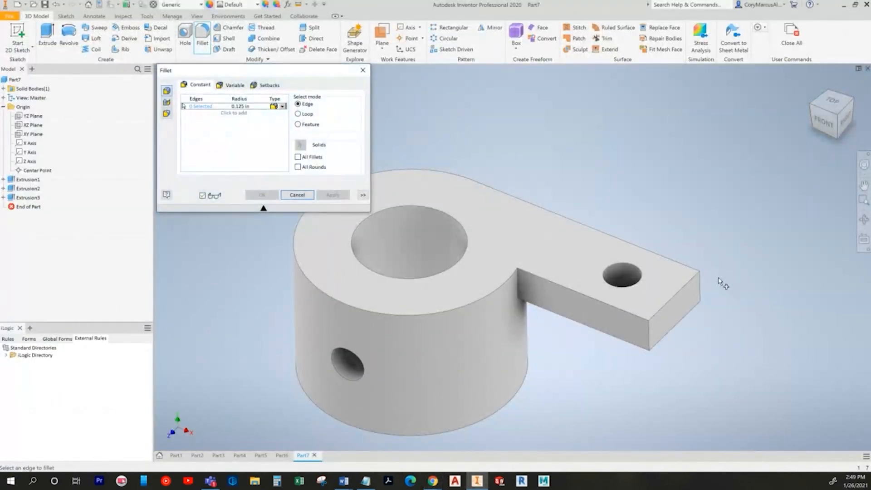
left_click(698, 283)
left_click(649, 333)
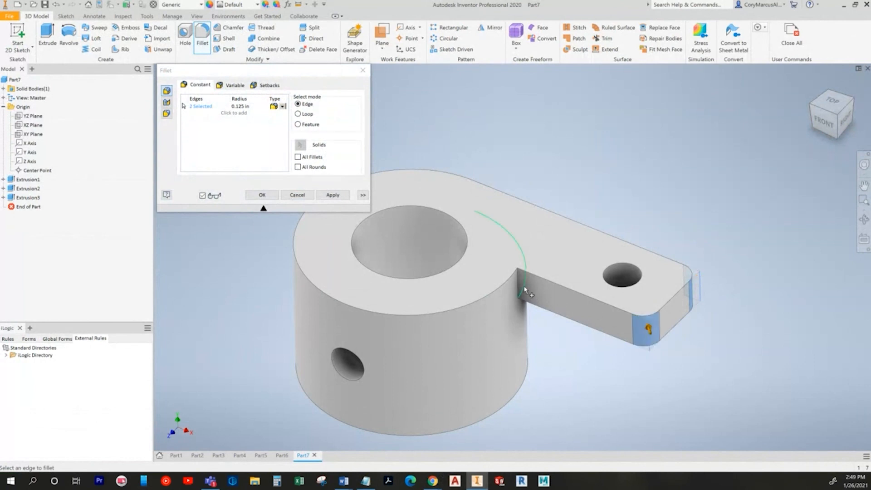
key("alt+Tab")
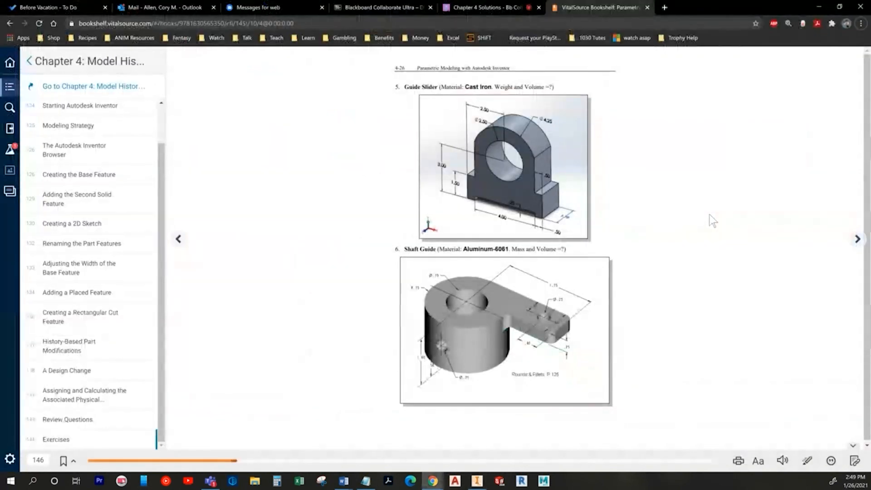
key("alt+Tab")
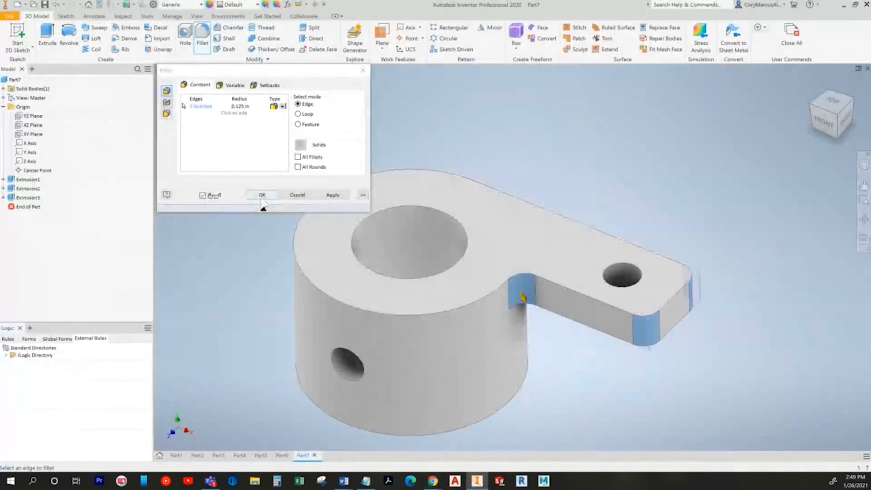
left_click(245, 202)
Step: Change Extrusion3's cross-hole cut to Symmetric, 1.500 in deep
key("F6")
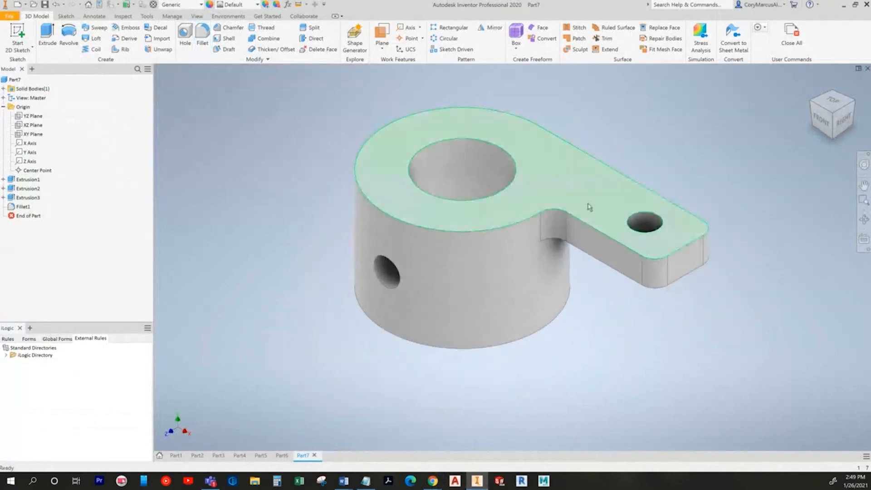
double_click(28, 197)
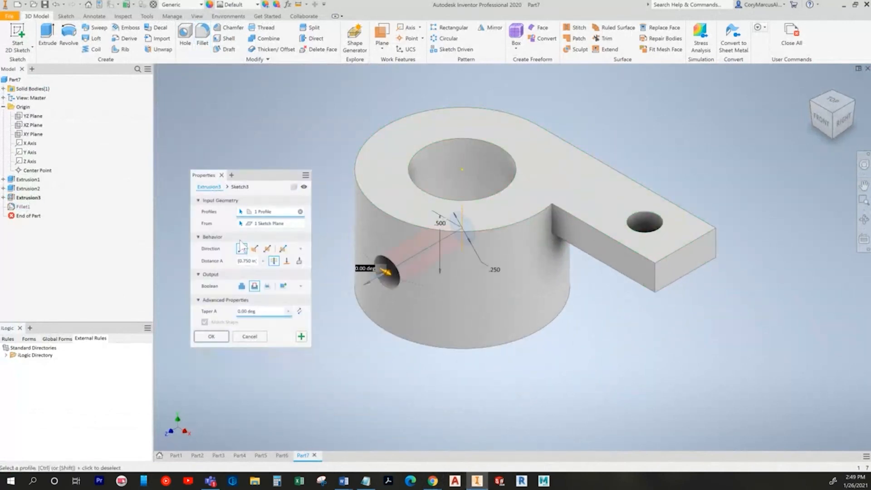
left_click(267, 248)
left_click(221, 336)
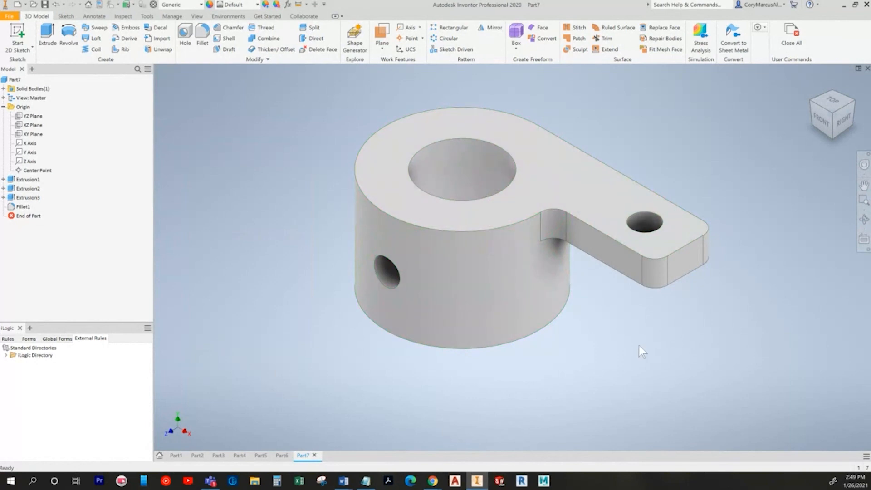
Step: Assign Aluminum 6061 material to the part and return to the textbook page
left_click(169, 5)
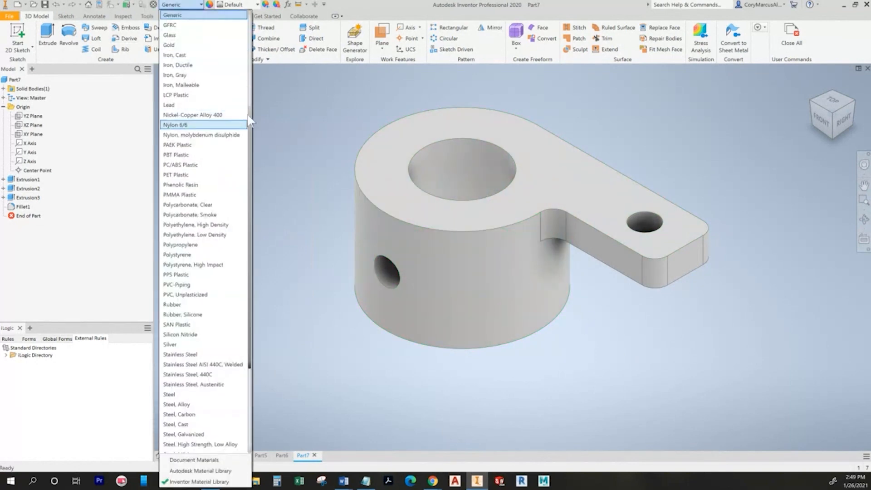
scroll(248, 122, "up", 5)
left_click(212, 50)
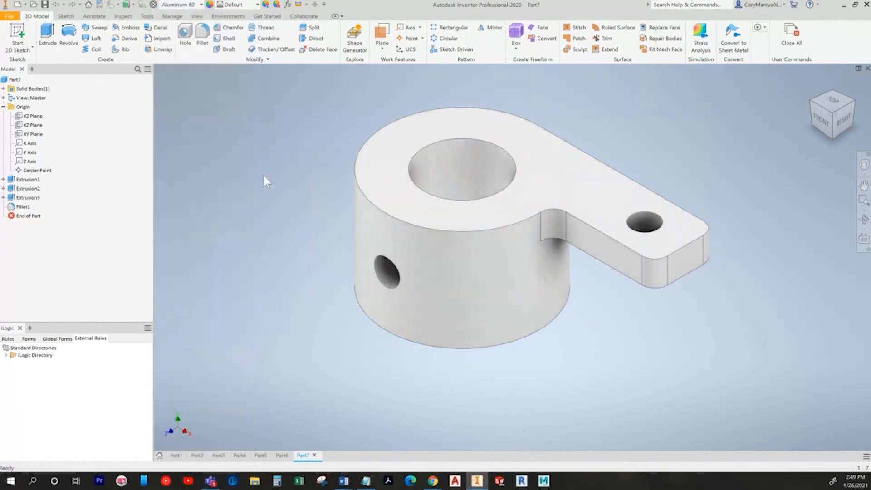
key("alt+Tab")
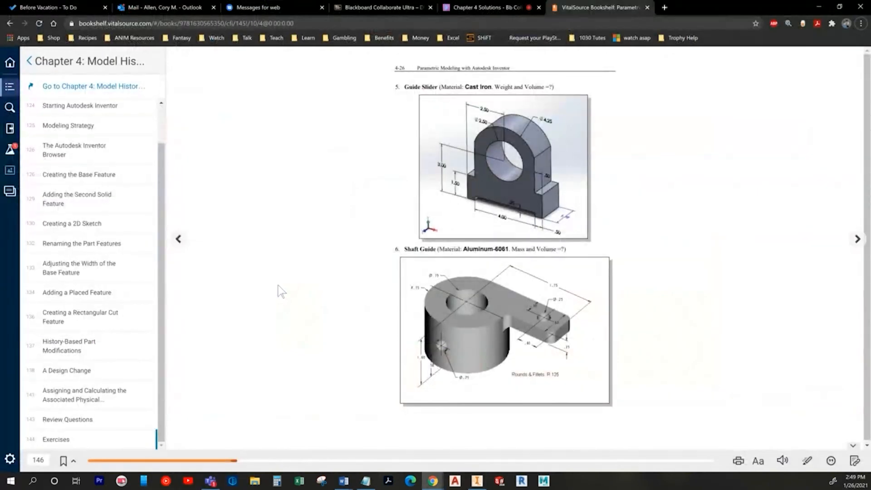